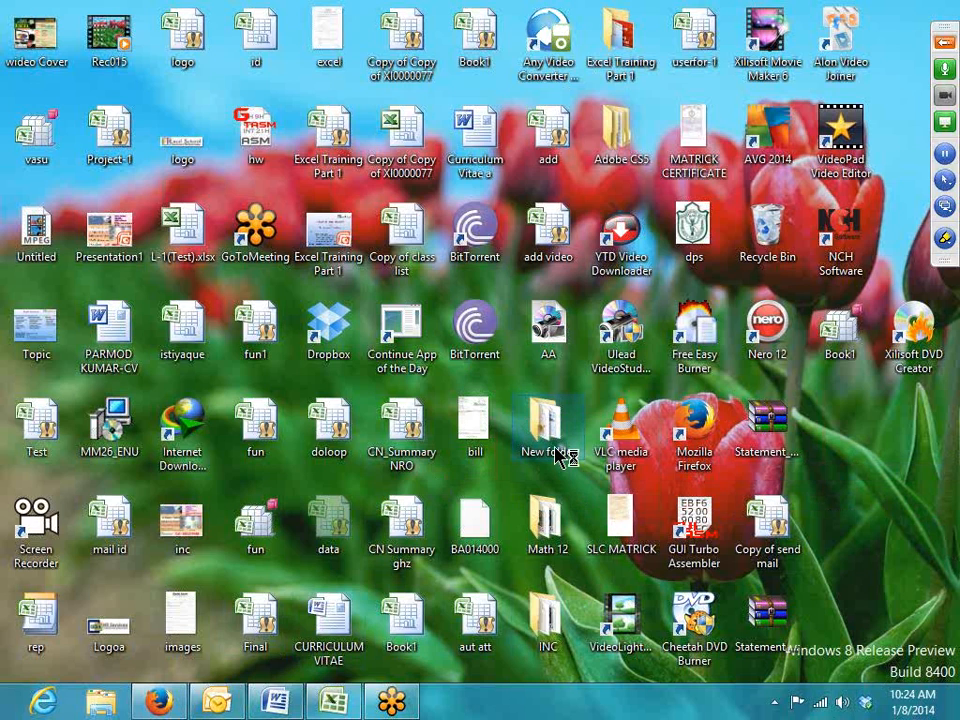
Open the If (HW) workbook in Excel from New folder on the desktop
double_click(555, 445)
click(930, 12)
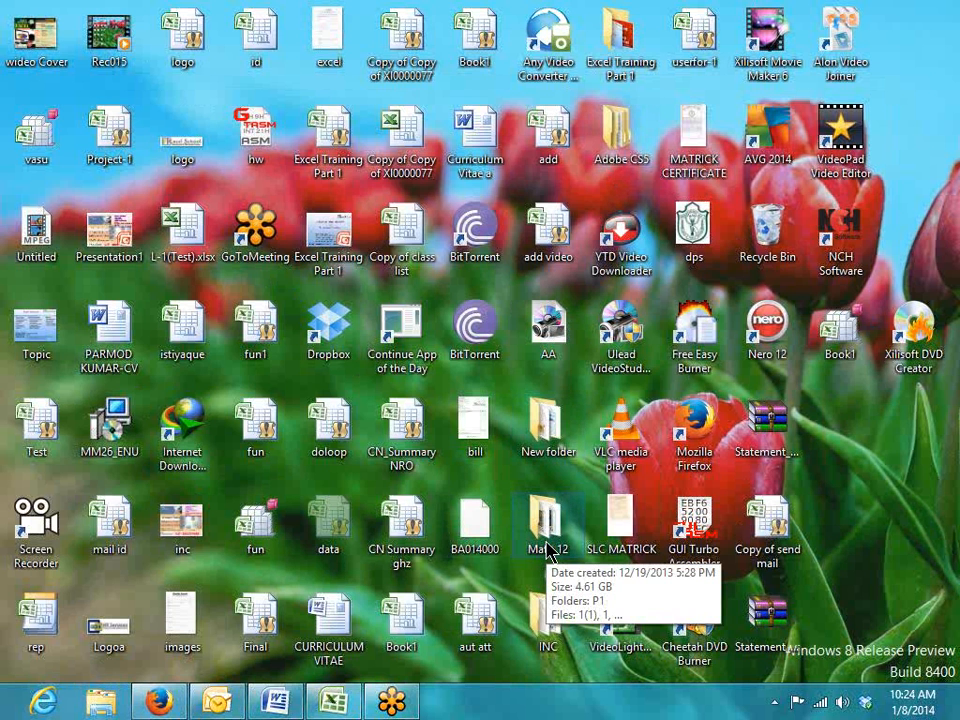
double_click(546, 422)
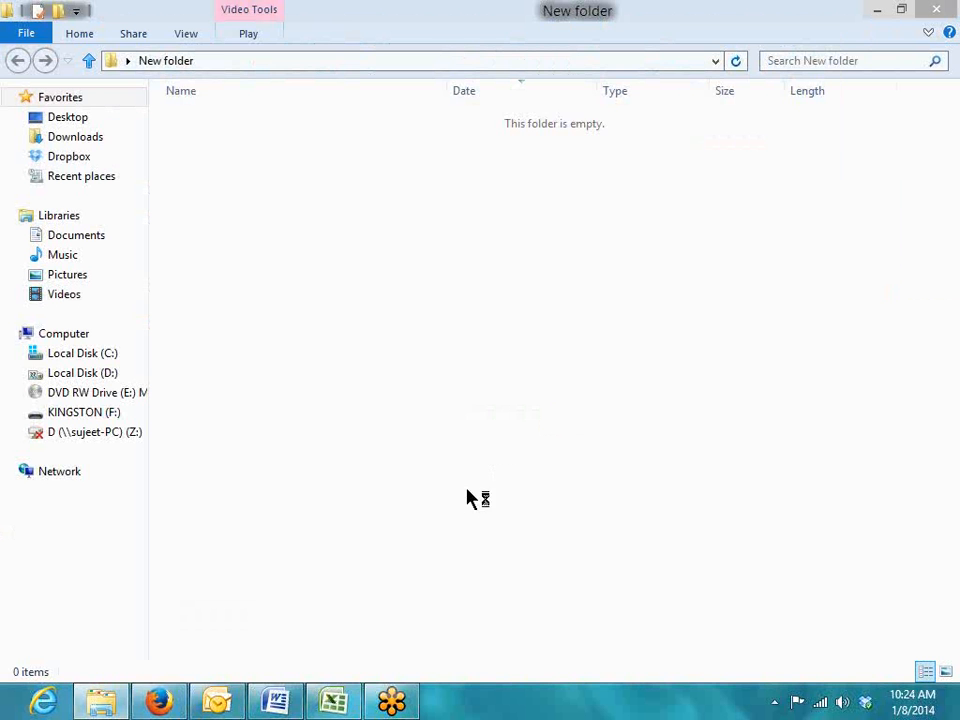
click(222, 147)
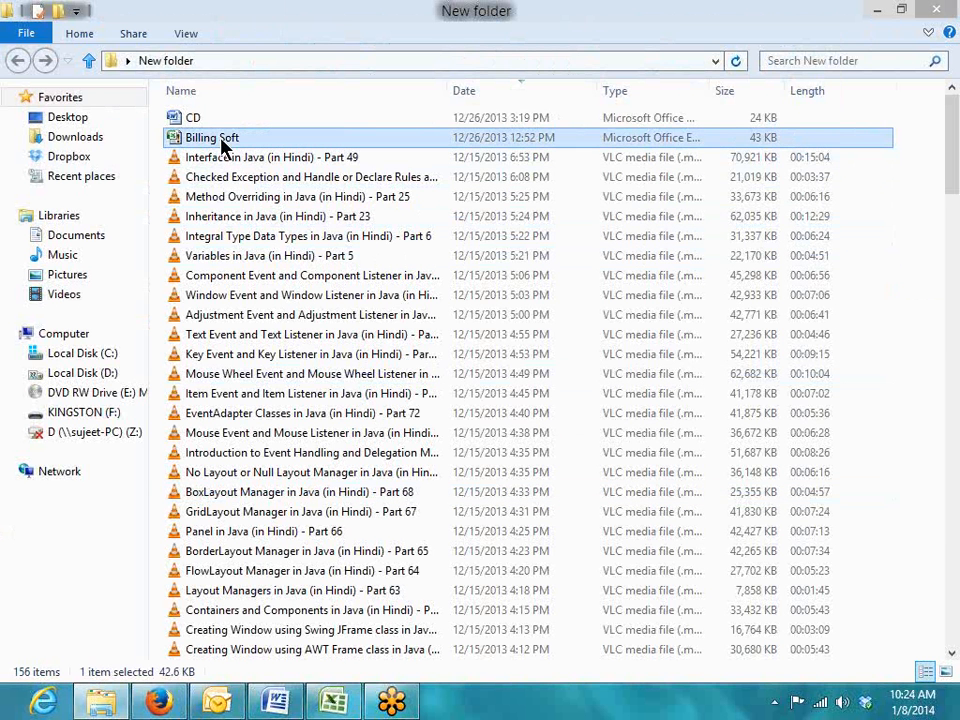
key(i)
key(i)
key(i)
key(i)
key(i)
key(i)
key(i)
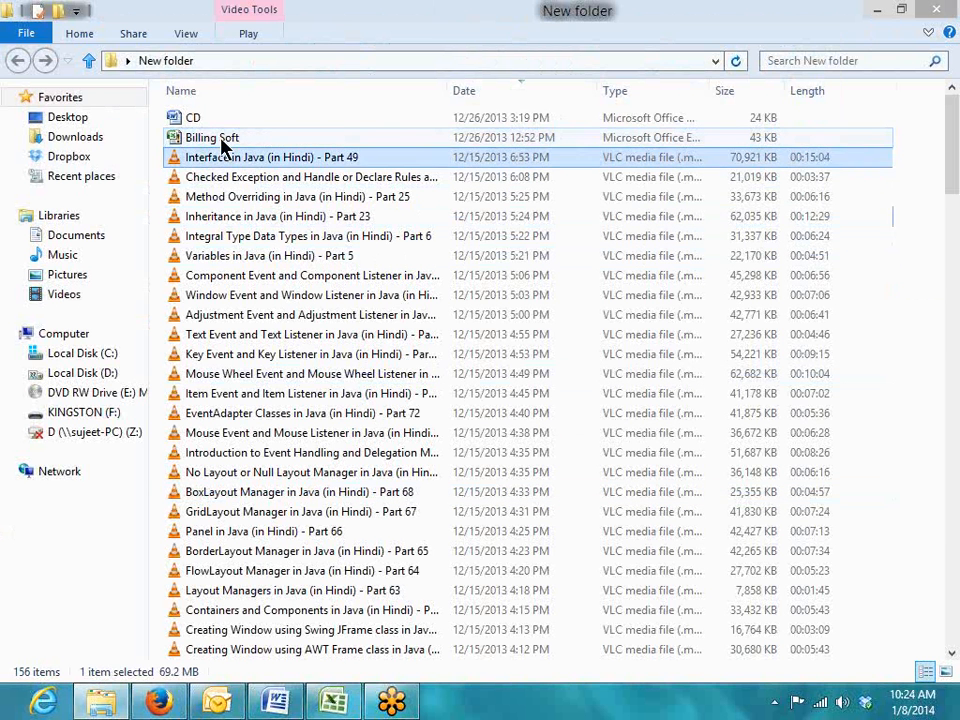
key(i)
key(i)
key(i)
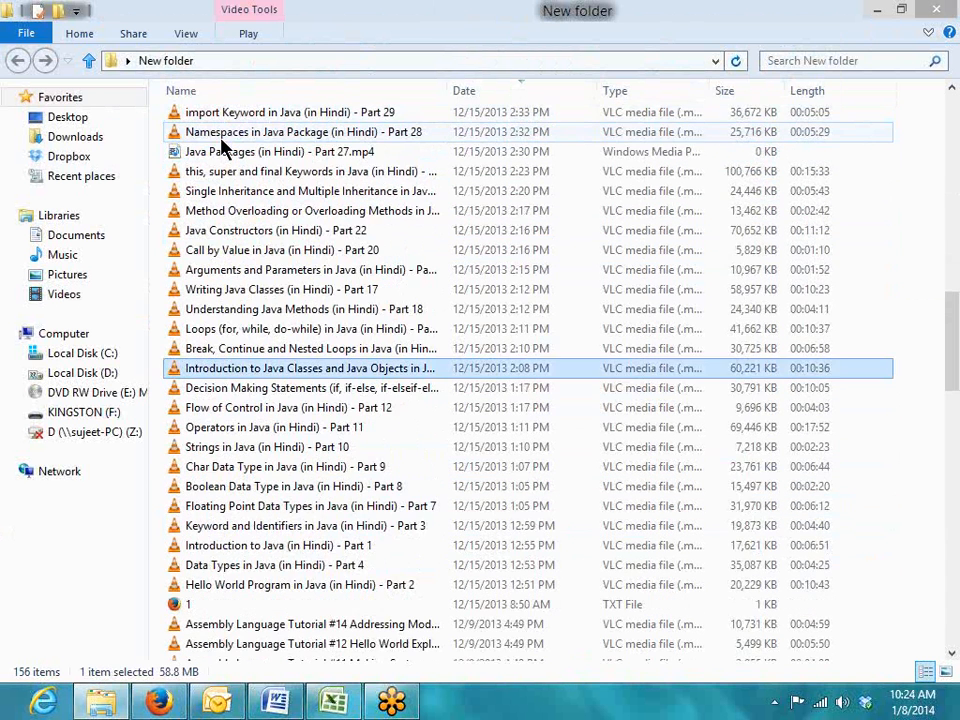
key(i)
key(i)
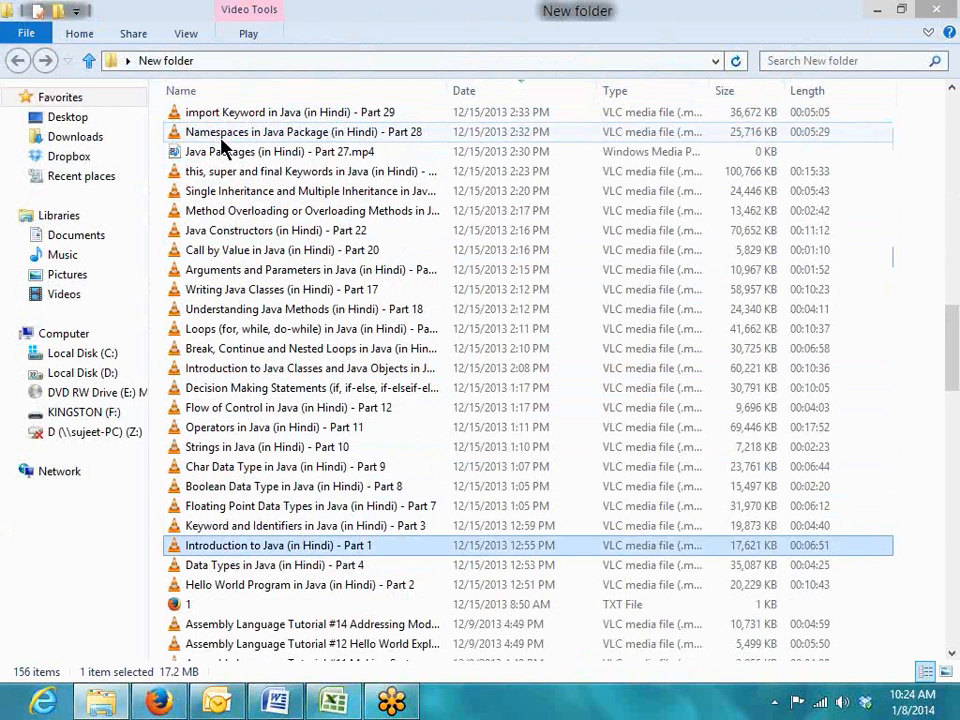
key(i)
key(i)
key(i)
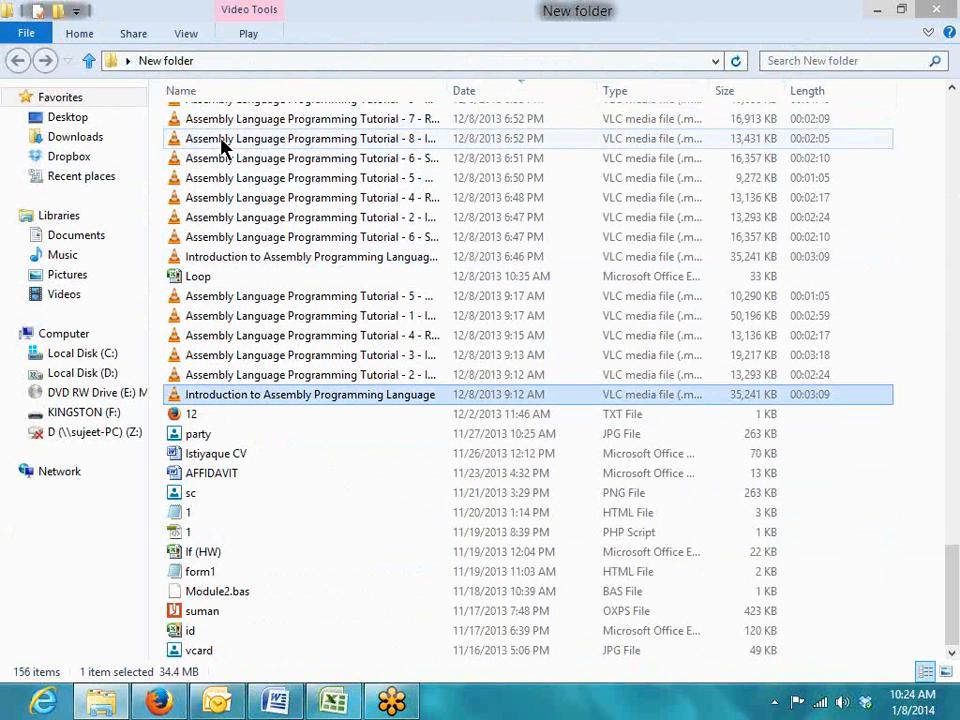
key(Return)
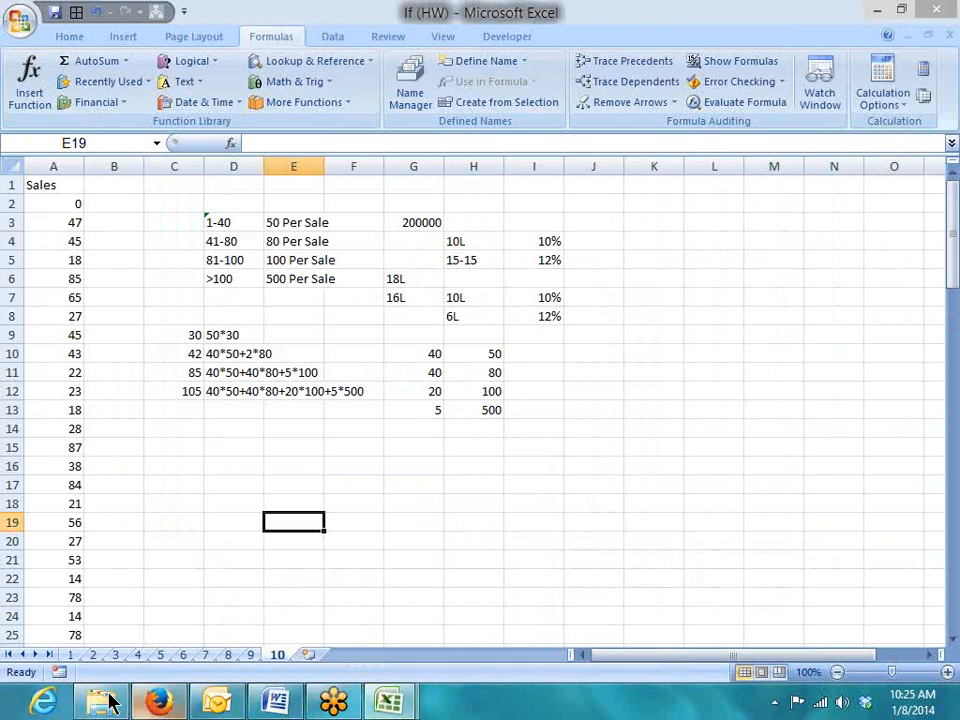
Switch to sheet 1 and inspect cells B3, B5 and D13, including the =IF(A3>=50,5000,0) Inc formula
click(69, 655)
click(242, 478)
scroll(229, 559, down, 2)
scroll(229, 559, up, 2)
click(138, 223)
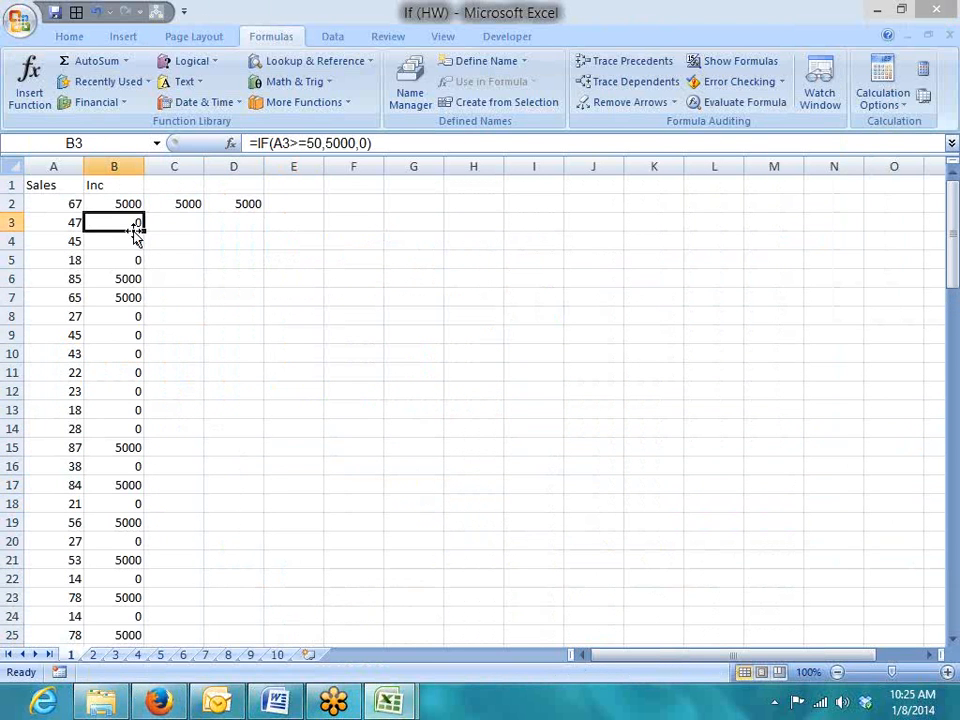
click(134, 262)
click(240, 411)
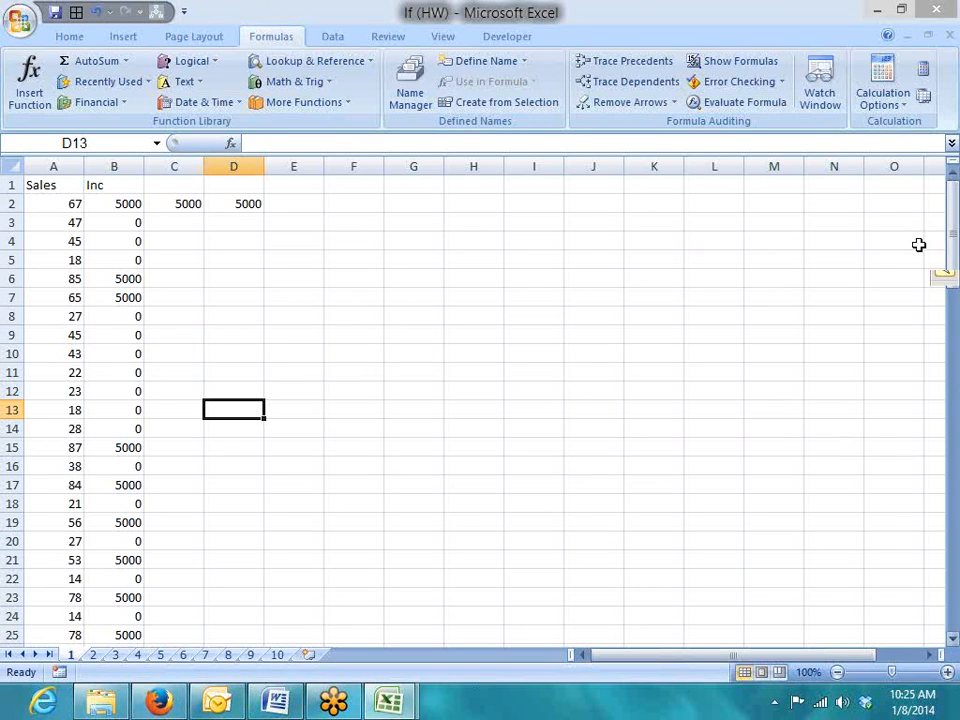
click(950, 45)
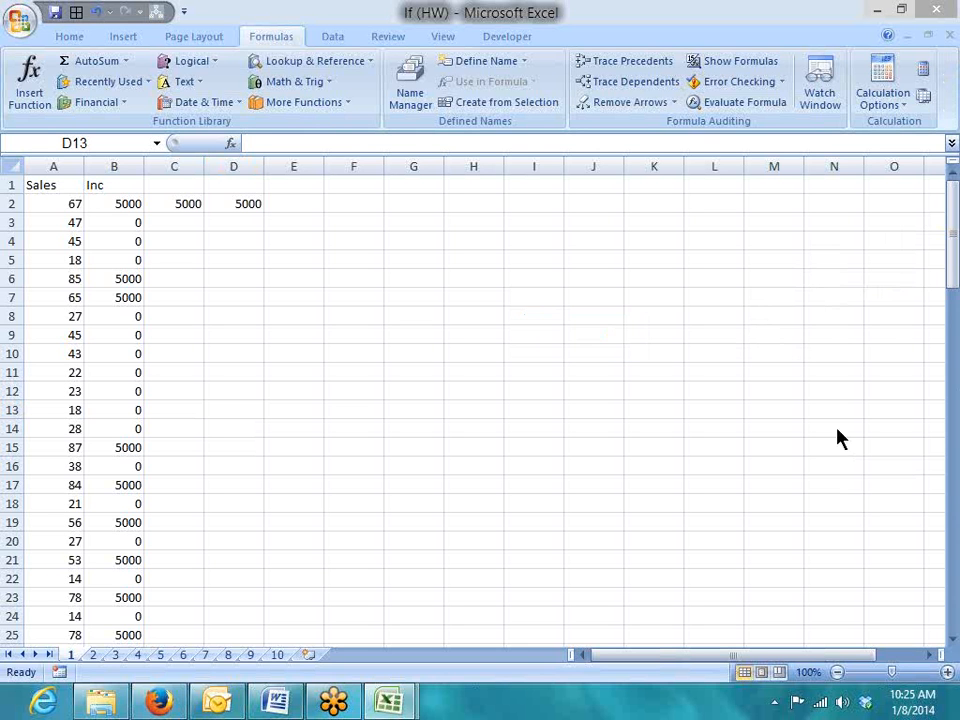
Untick Headphones in Volume Control Options, apply the change, and close with OK
click(842, 705)
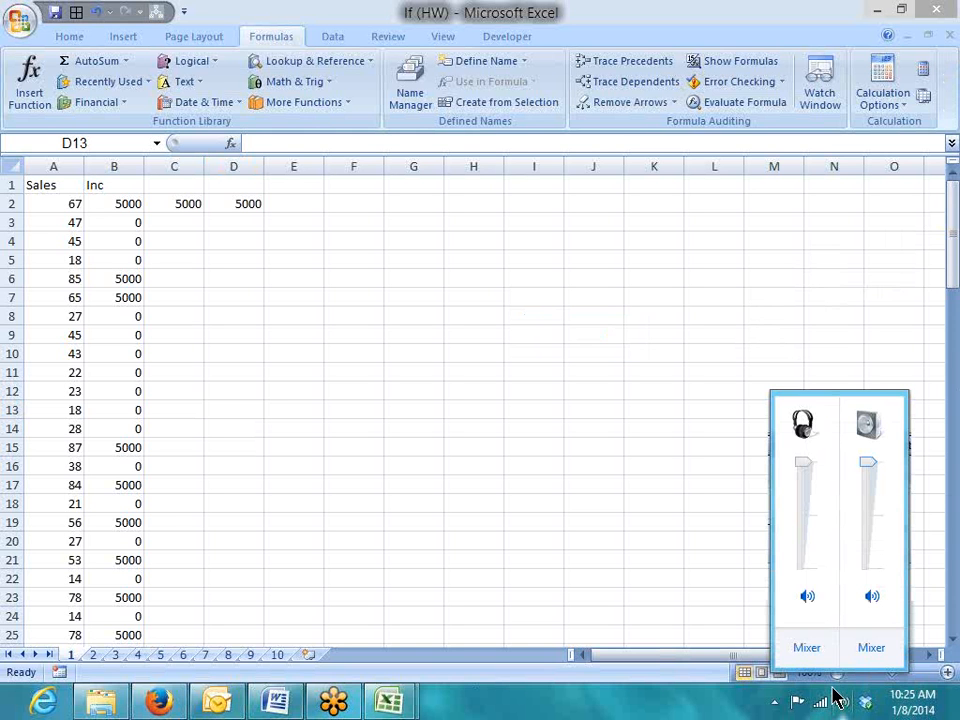
right_click(836, 692)
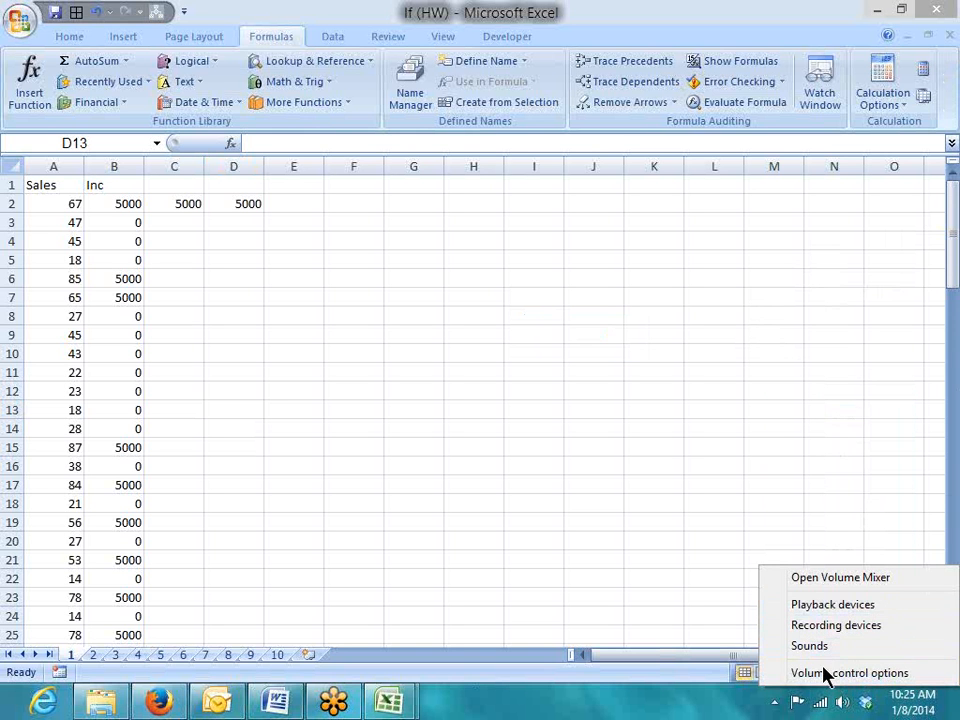
click(826, 673)
click(606, 592)
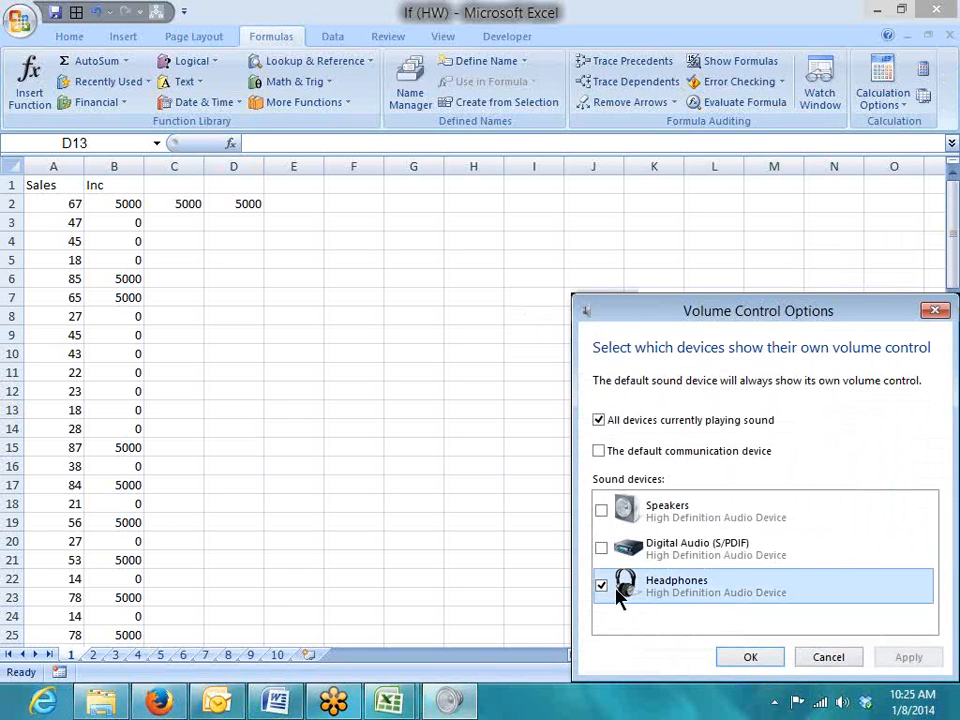
click(602, 588)
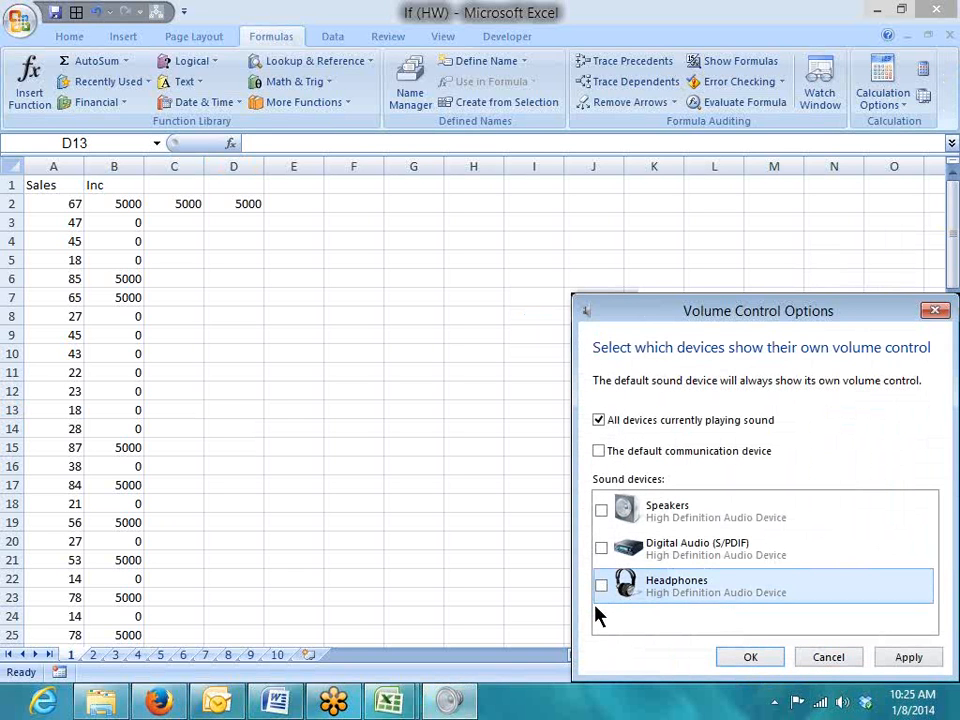
click(909, 657)
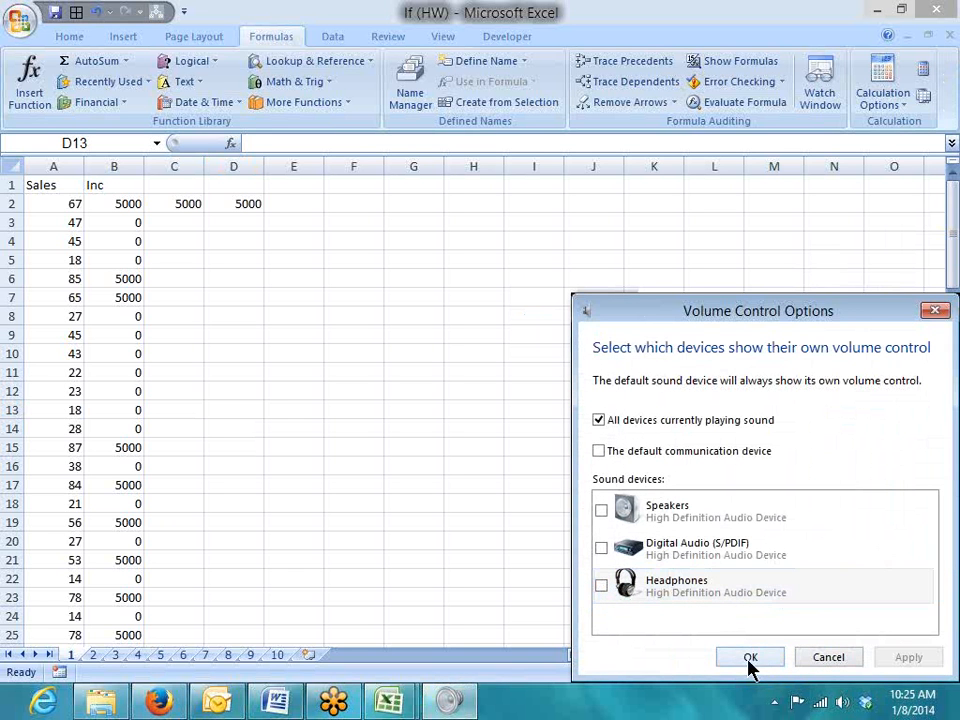
click(751, 668)
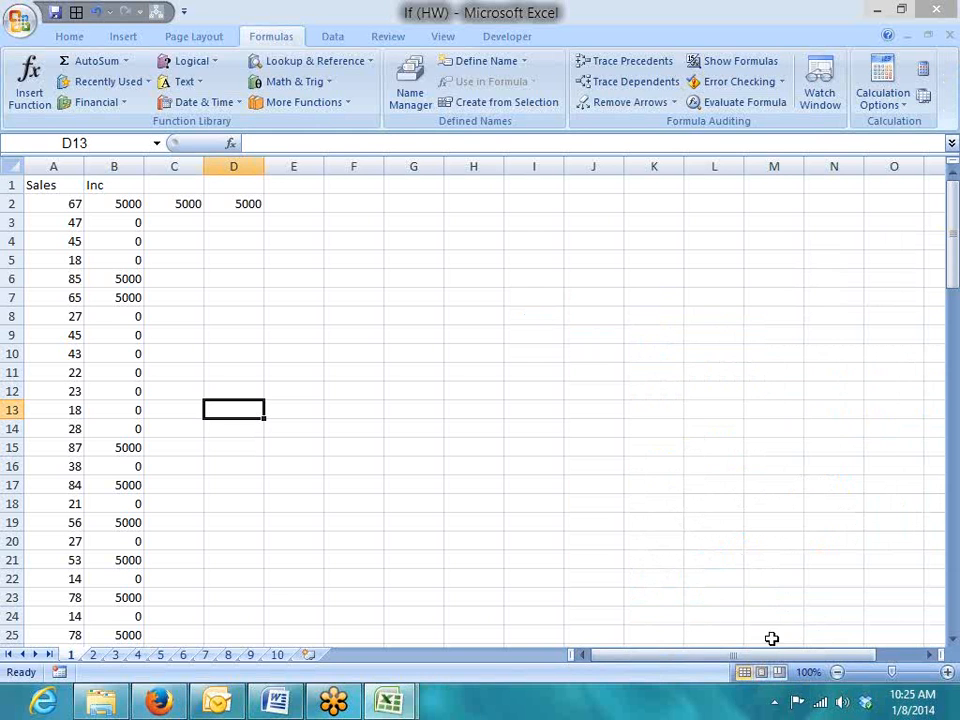
click(689, 269)
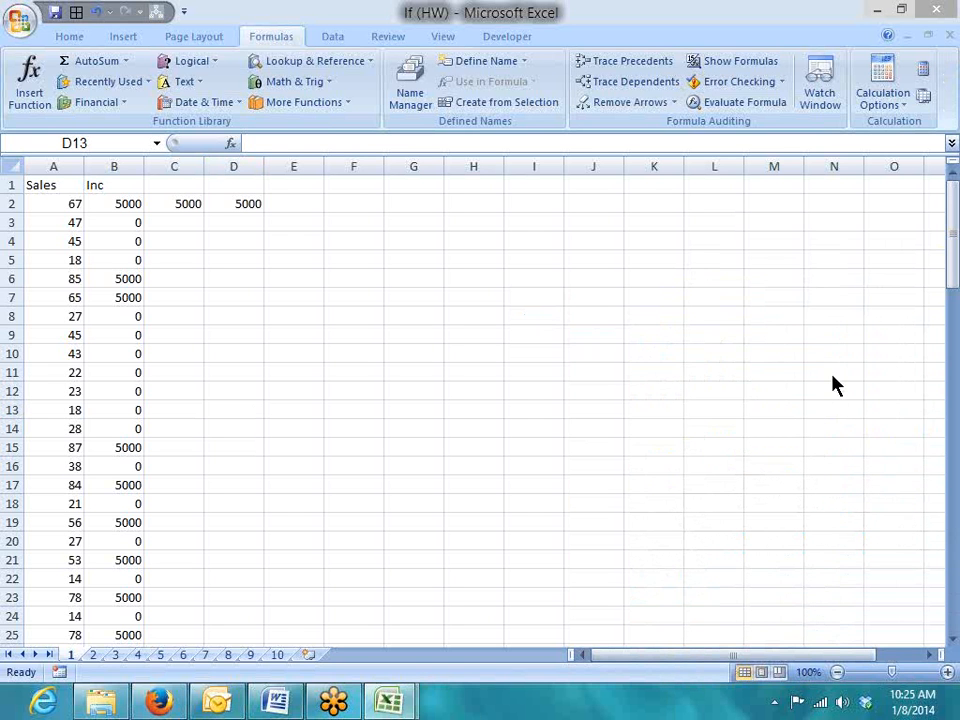
click(776, 701)
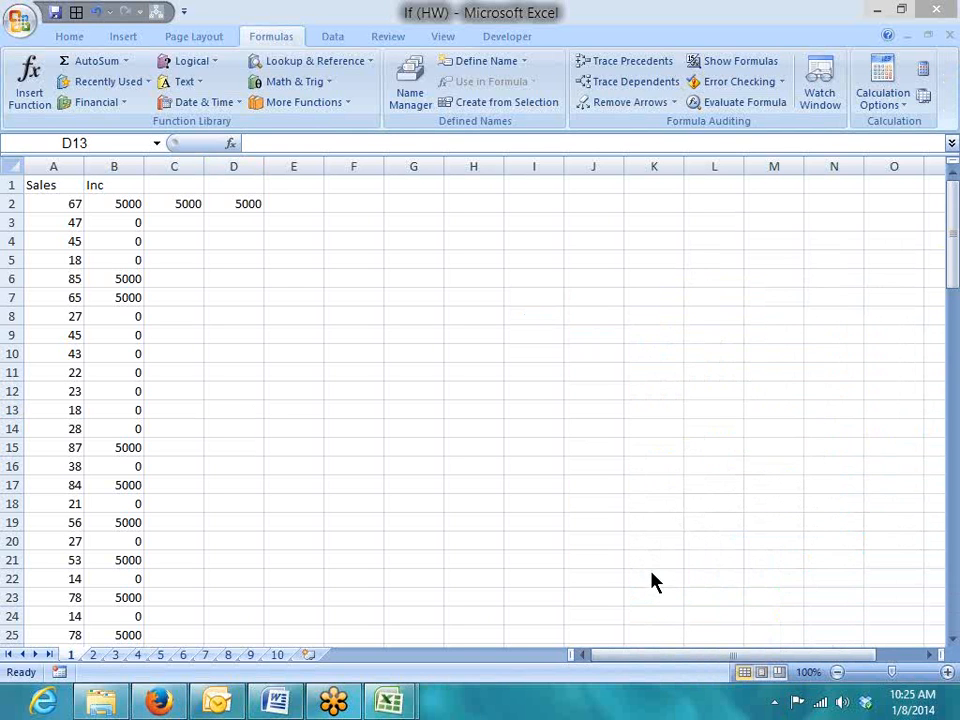
click(776, 701)
click(775, 703)
Open the recording devices and review the default microphone's Listen, Levels and Advanced properties
right_click(841, 704)
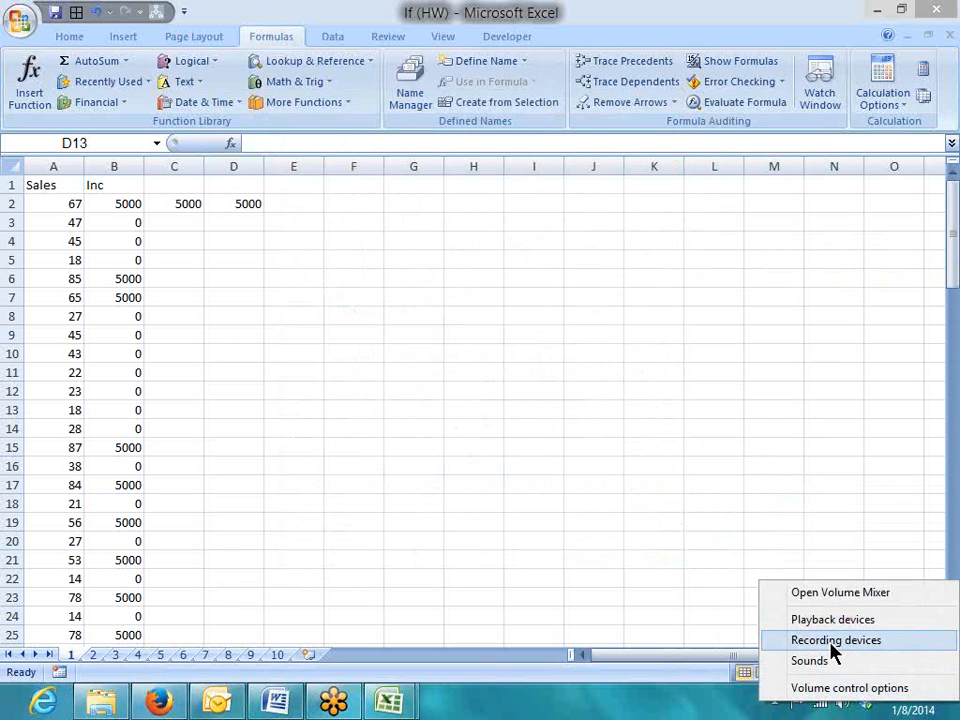
click(833, 642)
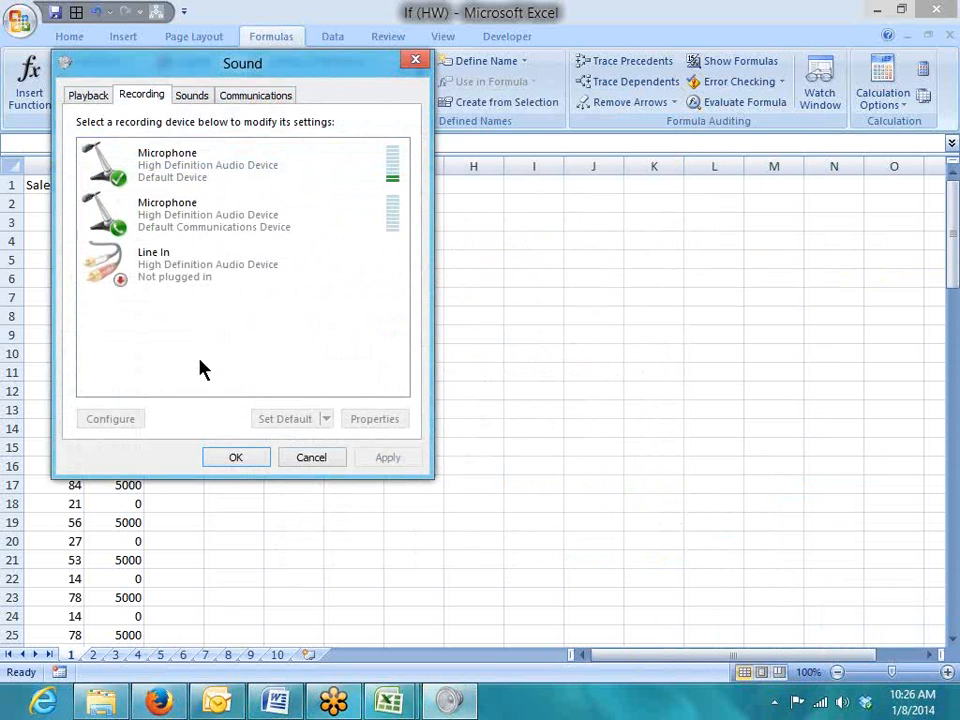
double_click(173, 170)
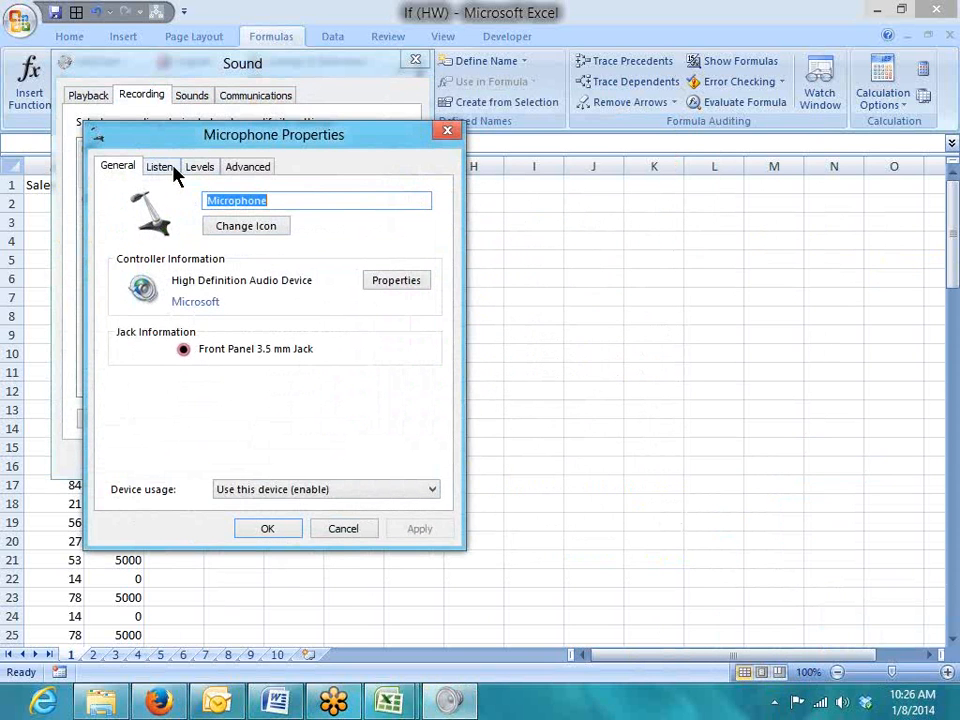
click(175, 170)
click(205, 170)
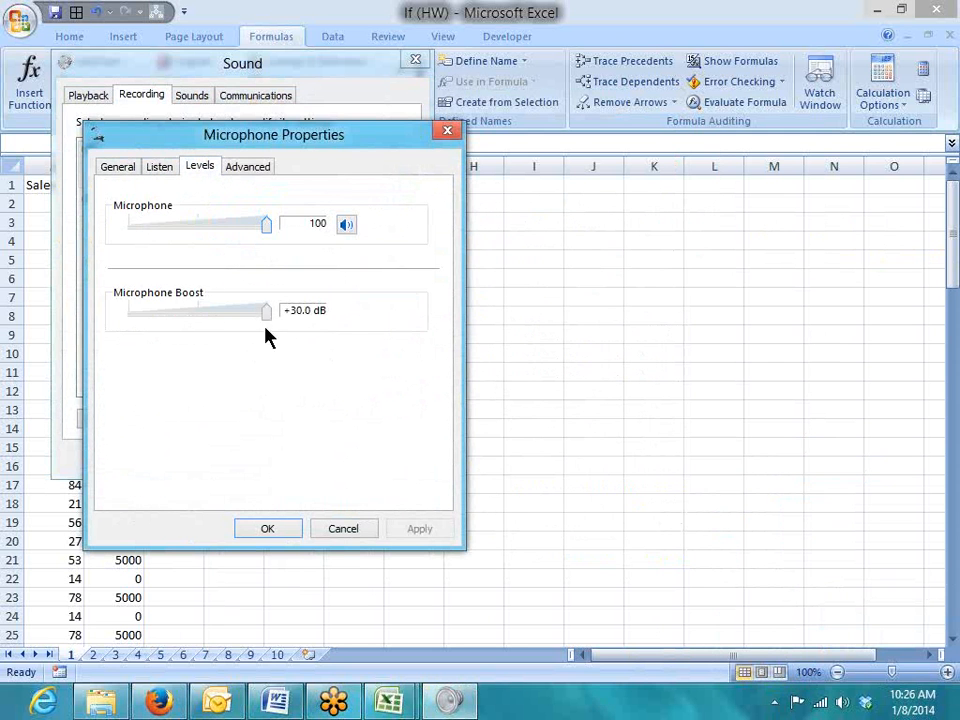
click(247, 166)
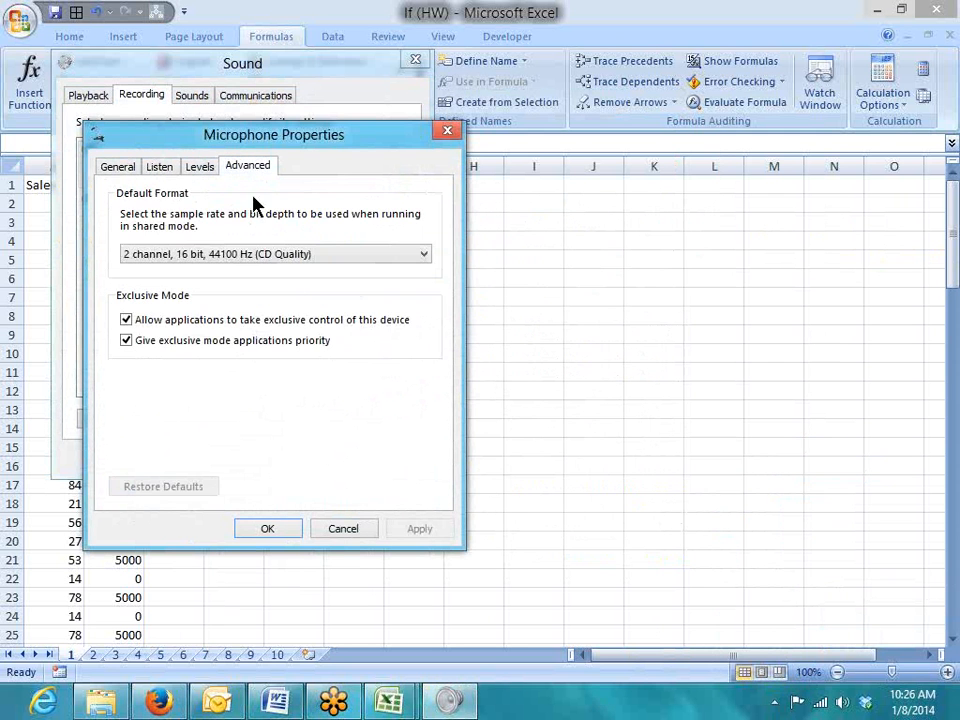
click(267, 527)
Look over the Line In and second microphone options and the Sounds and Communications tabs
click(193, 281)
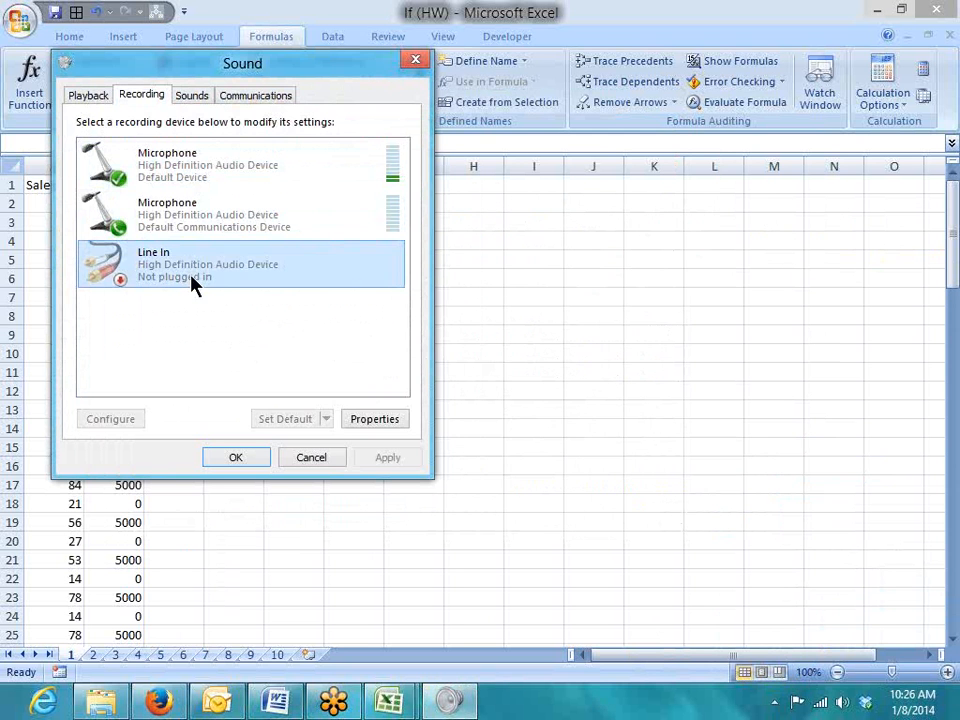
right_click(193, 281)
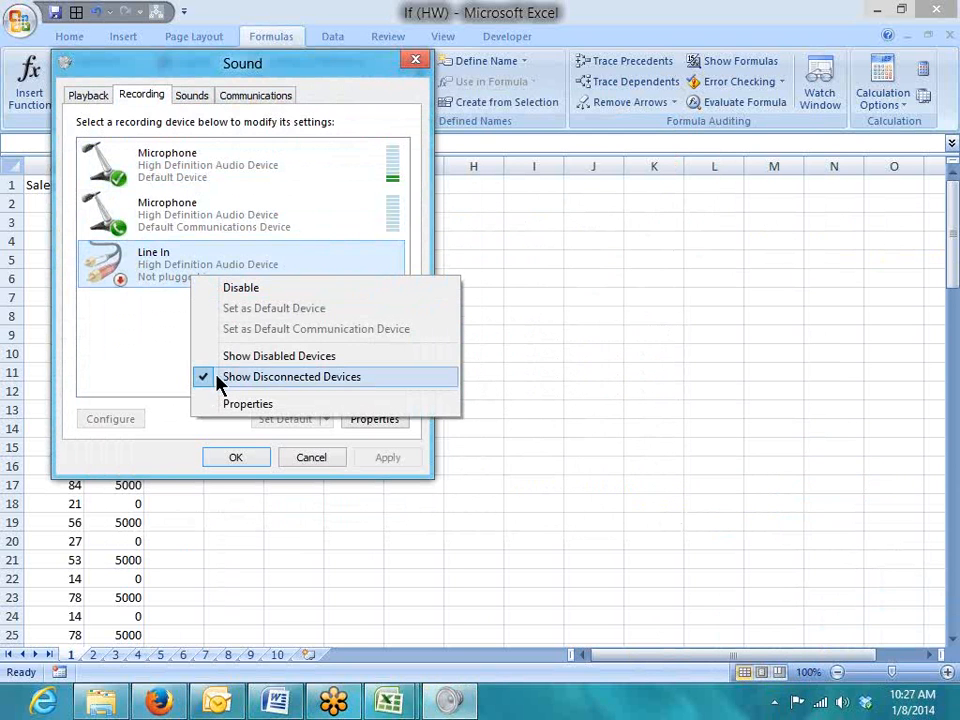
click(188, 266)
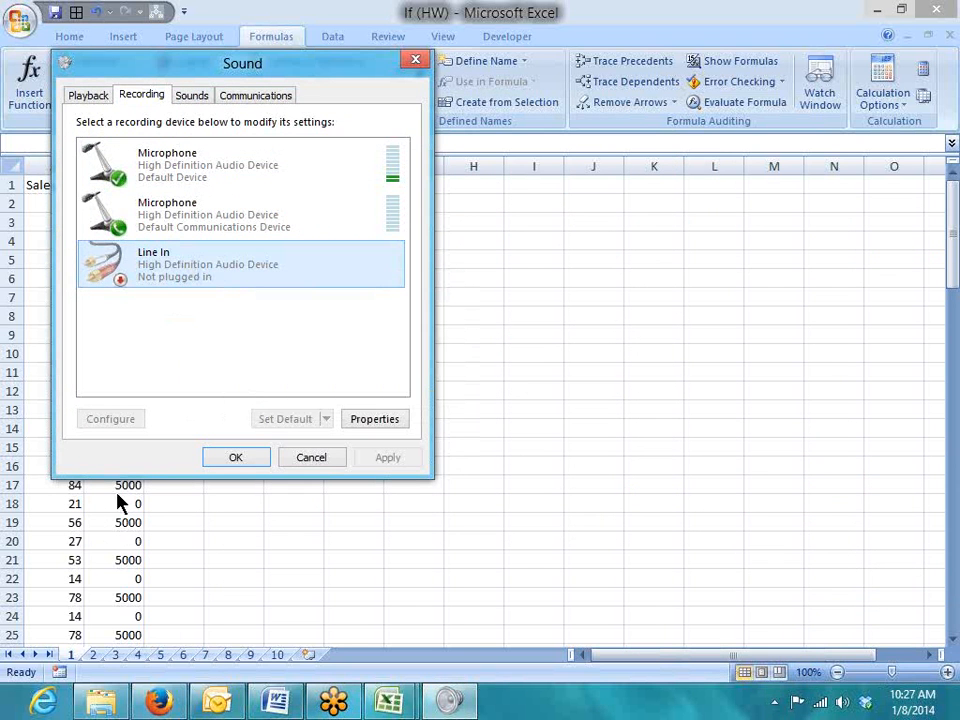
click(128, 225)
right_click(155, 222)
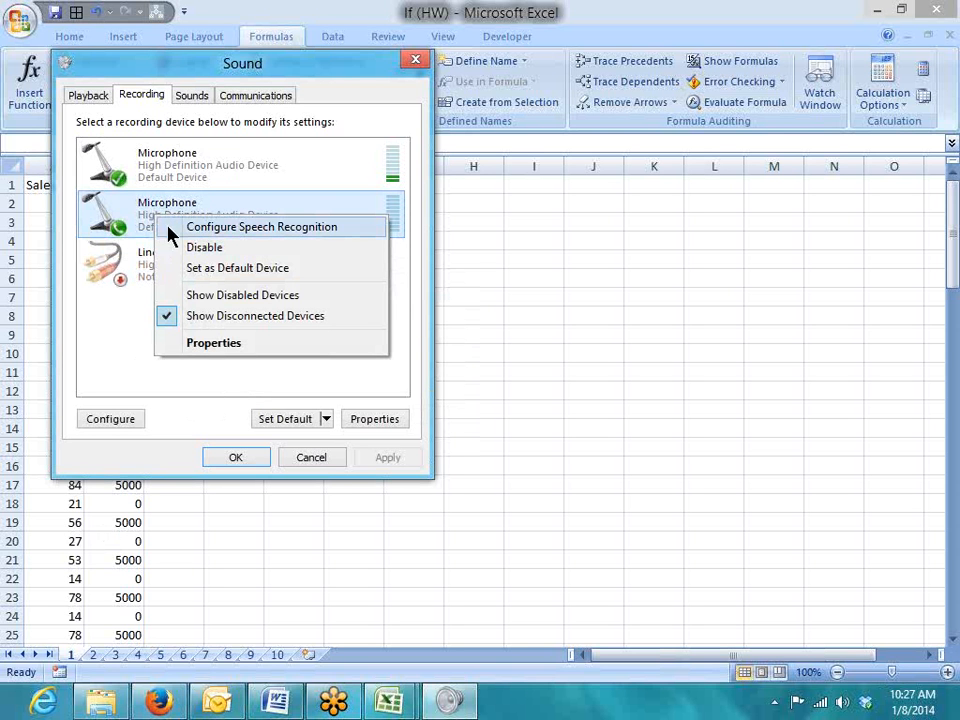
click(172, 170)
click(189, 98)
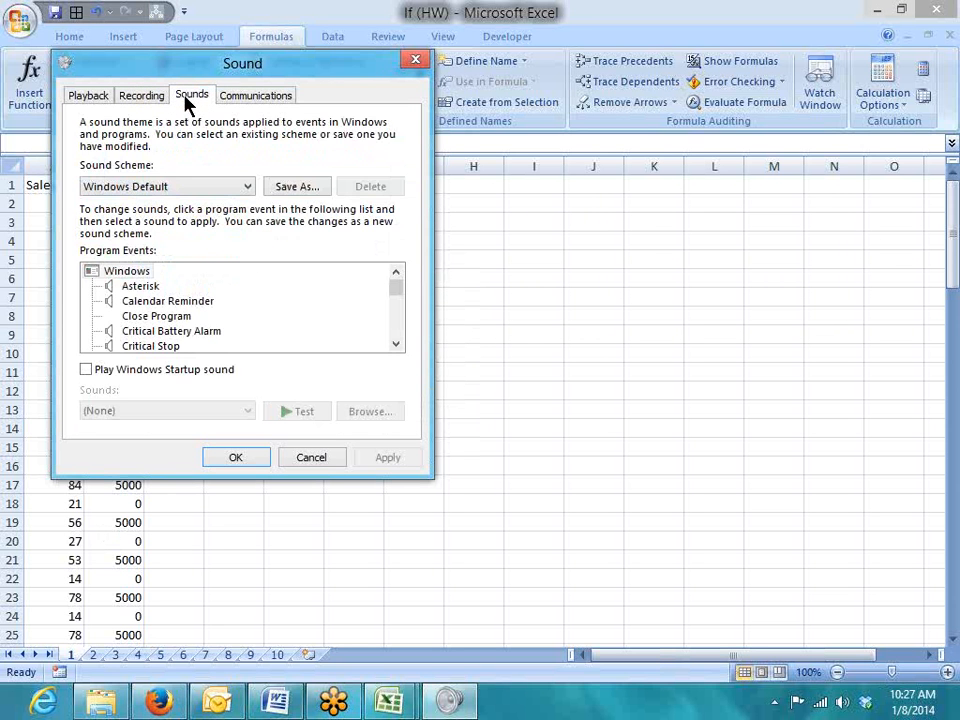
click(257, 96)
click(141, 97)
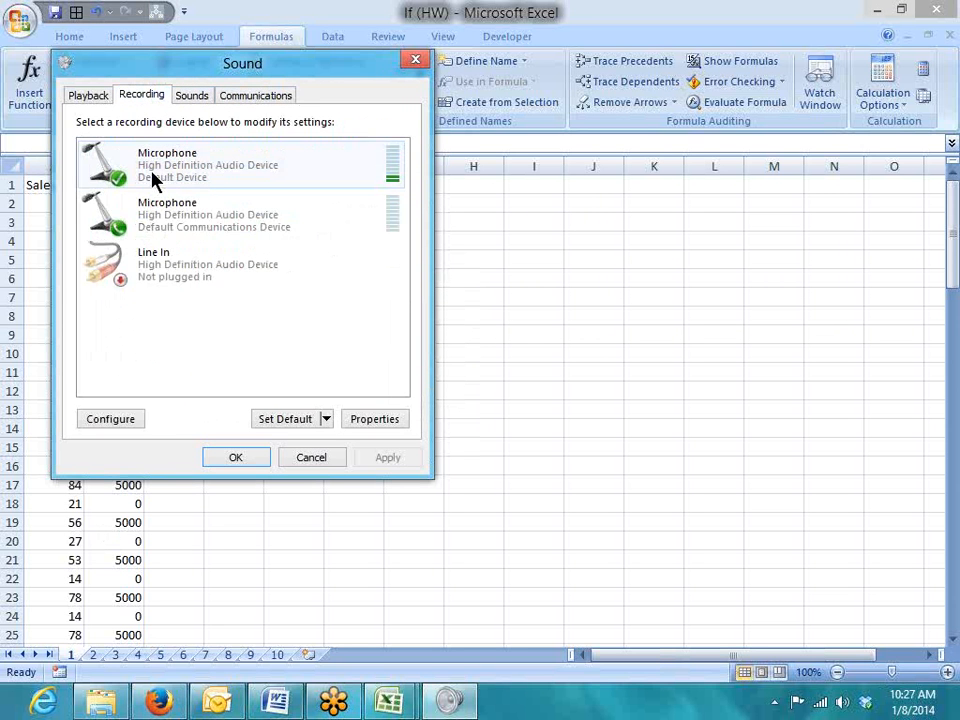
Set the second Microphone as the default recording device and close with OK
click(174, 230)
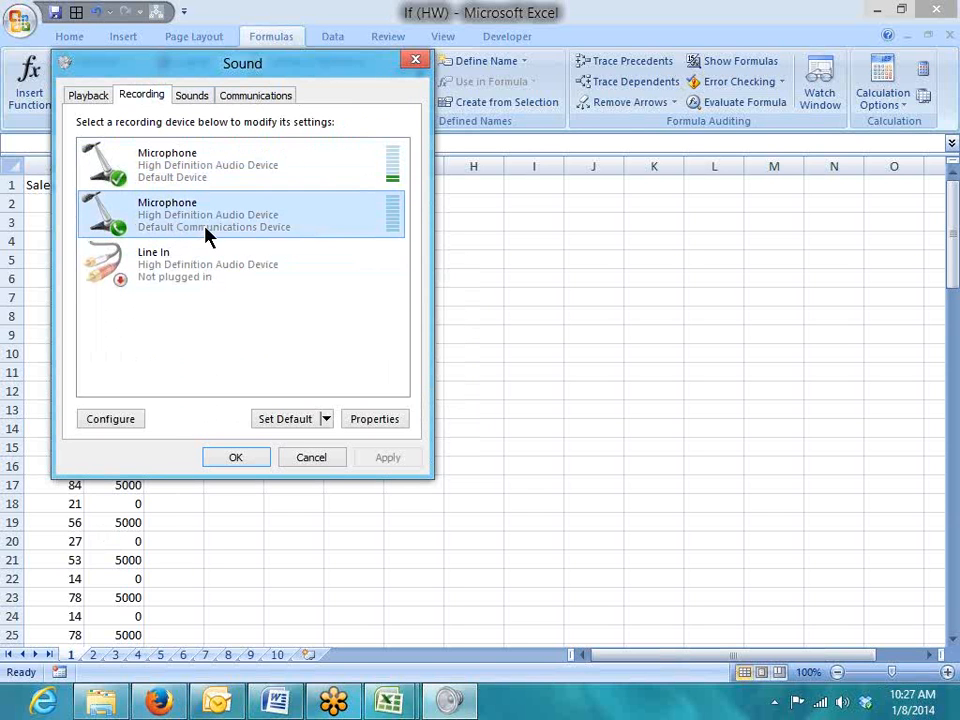
right_click(206, 232)
click(251, 282)
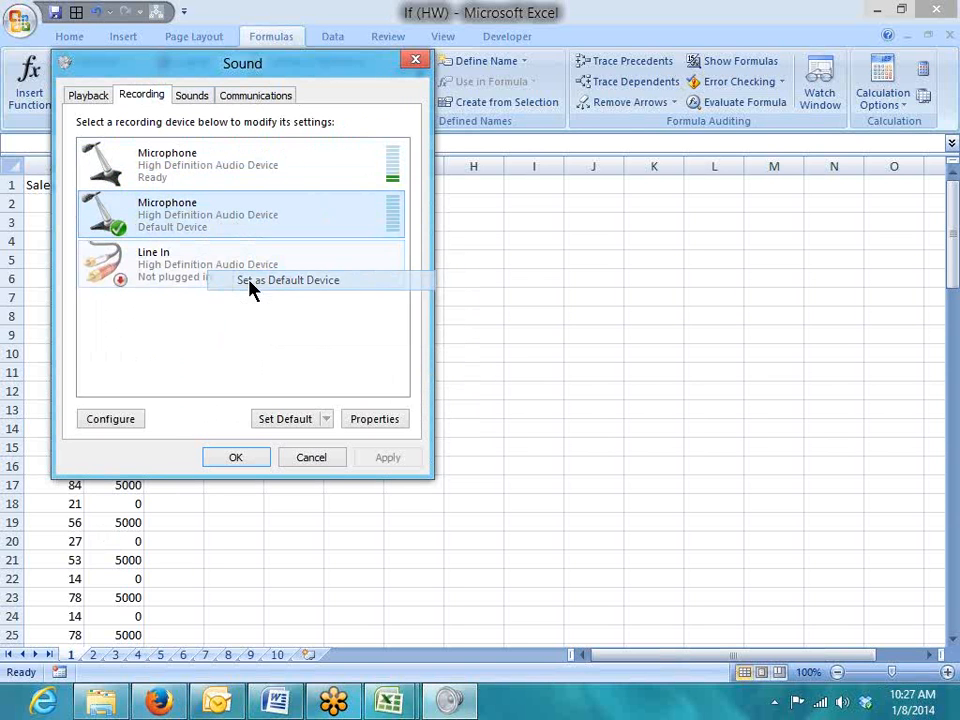
click(206, 228)
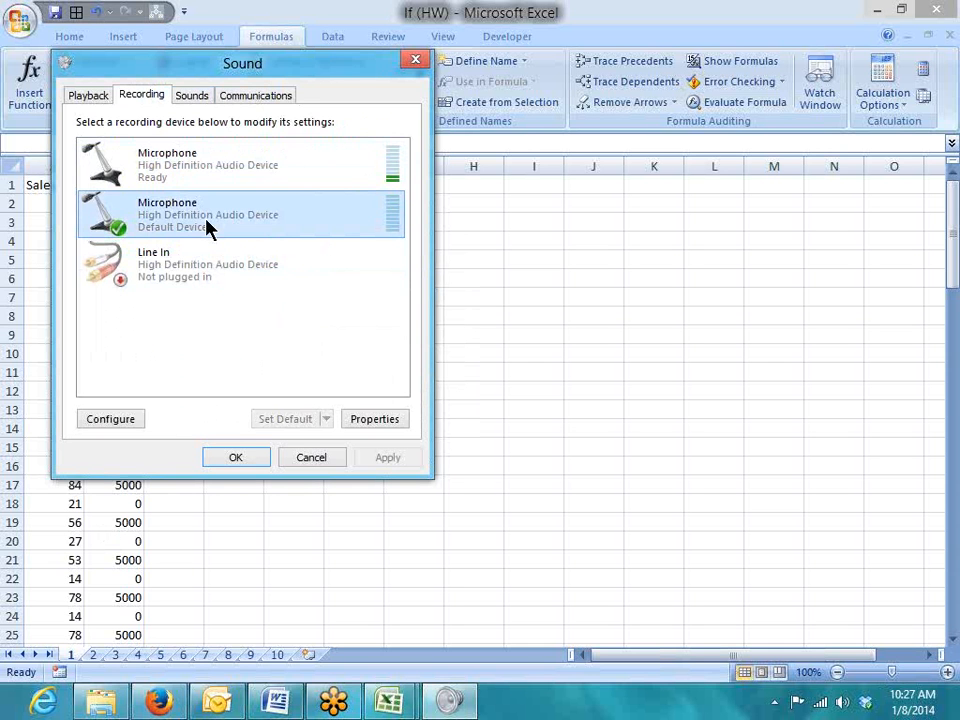
click(235, 458)
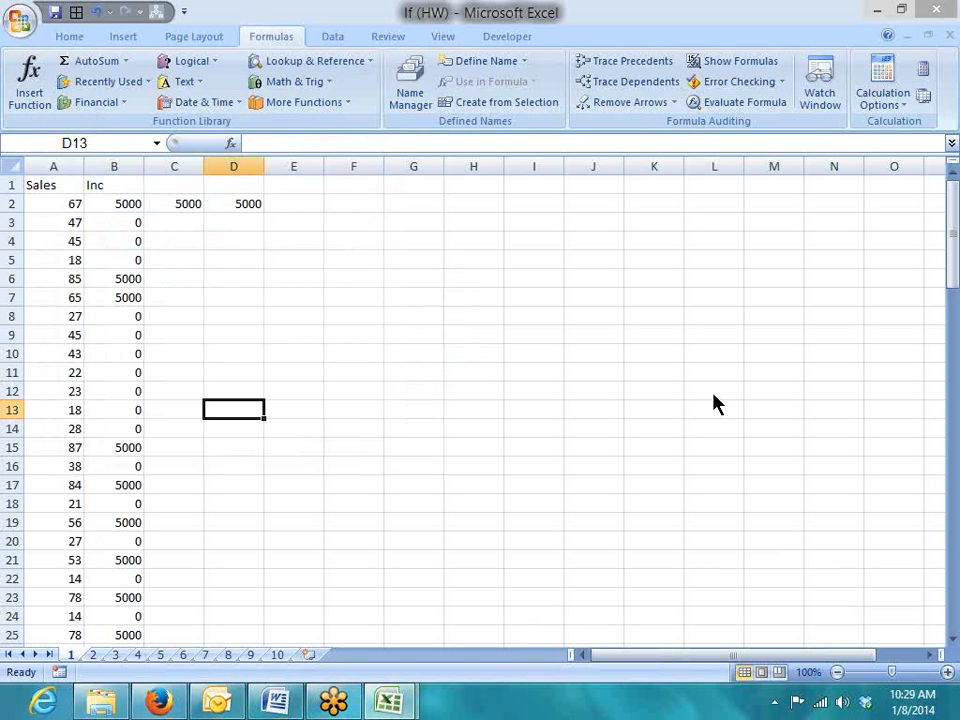
click(770, 378)
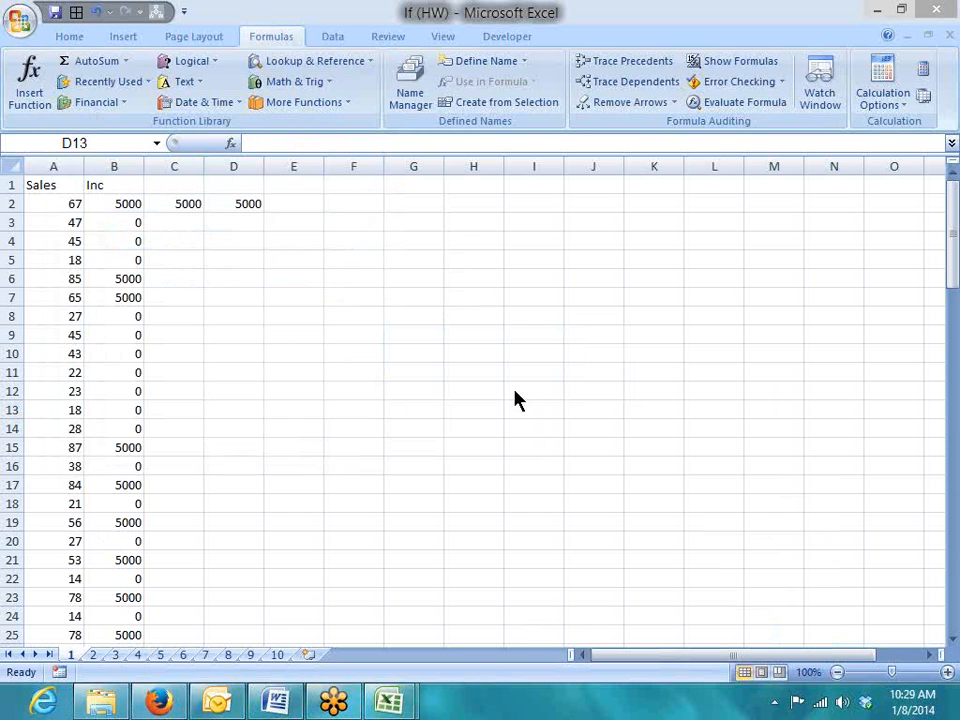
click(248, 410)
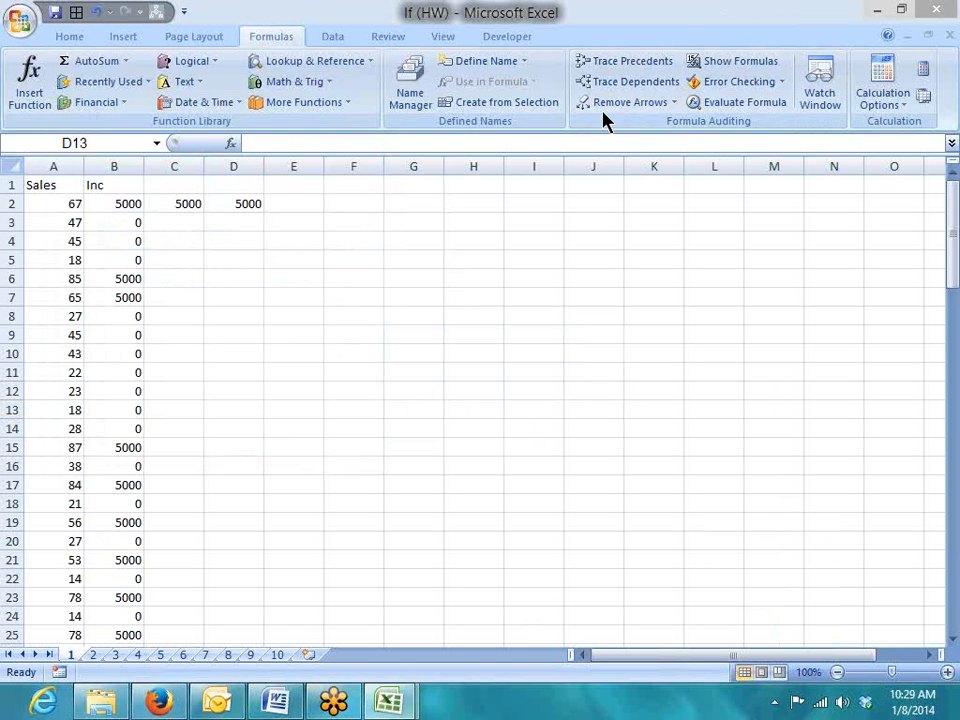
Inspect B2's IF formula and enter a >50 label in cell C1
click(100, 201)
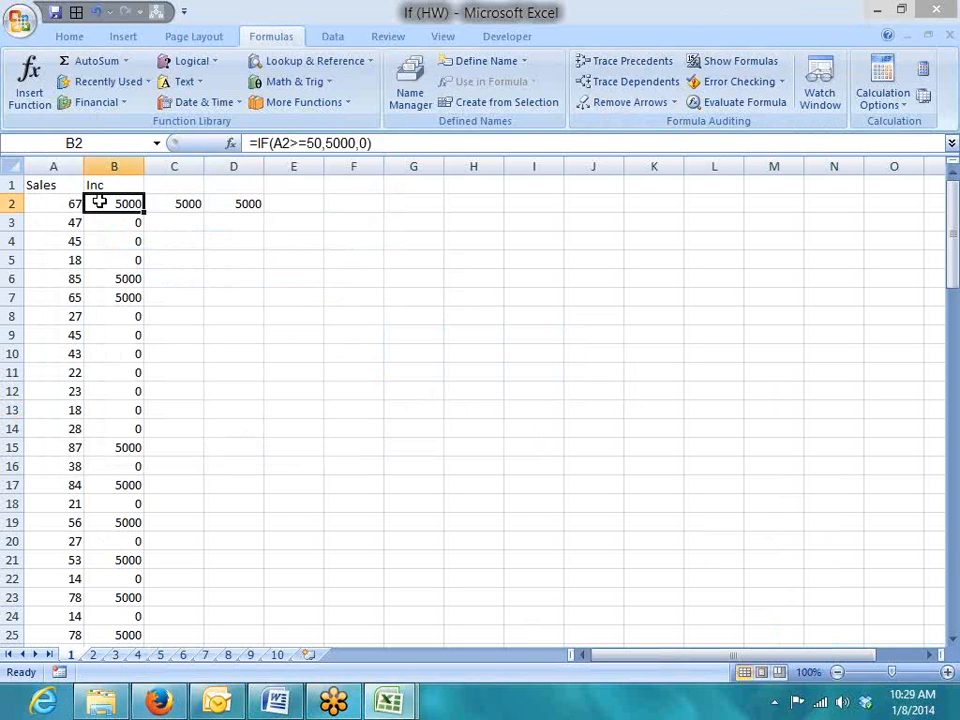
click(236, 224)
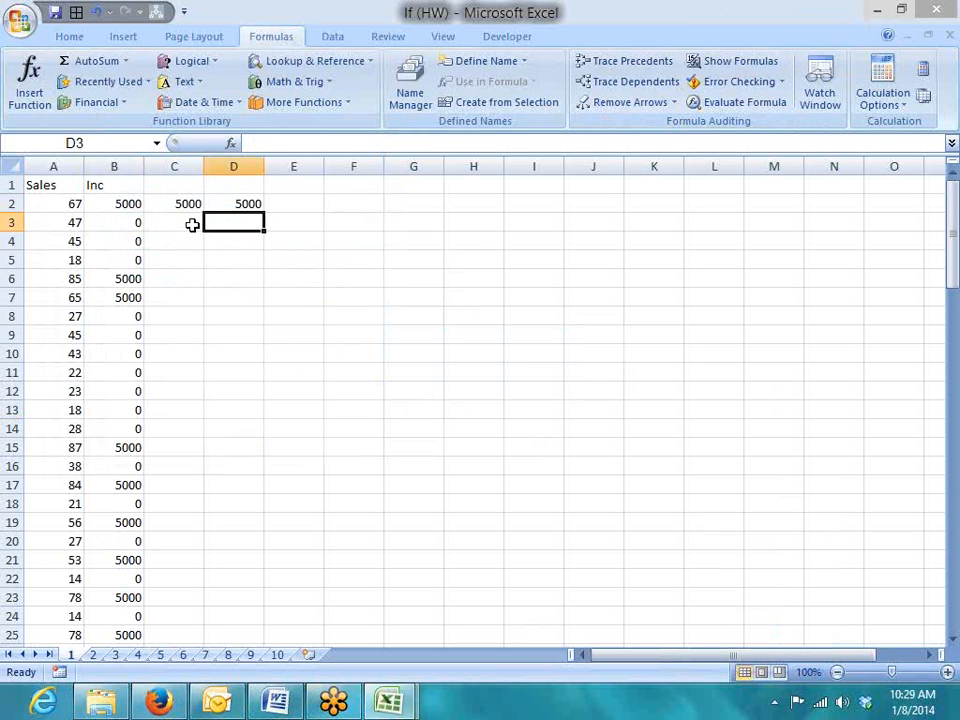
click(192, 222)
click(188, 186)
text(>)
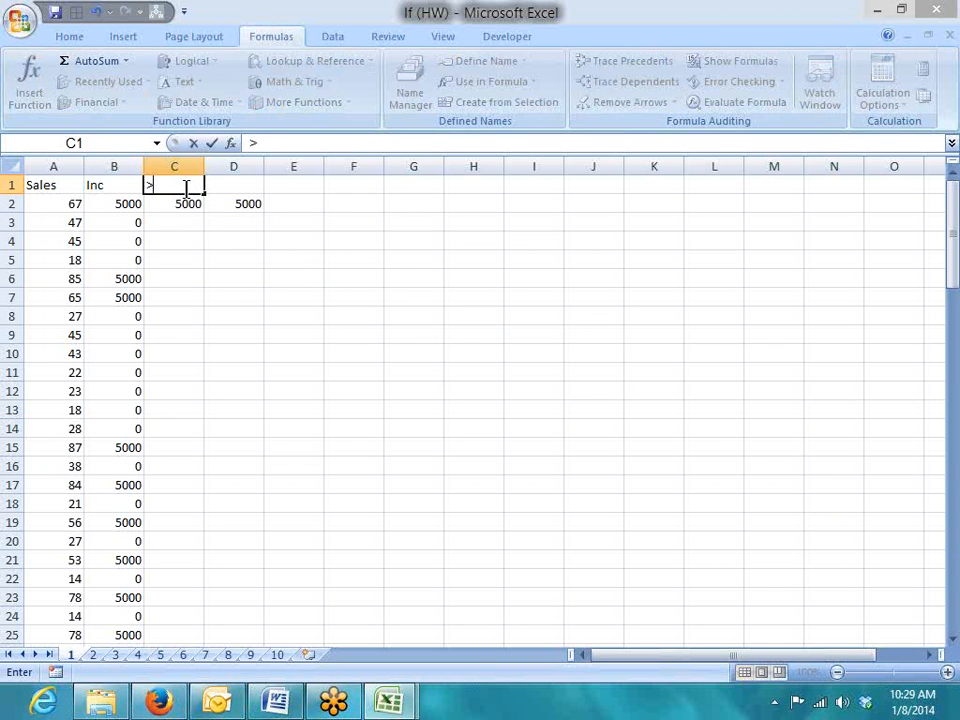
text(50)
key(Return)
Clear the >50 label from C1, the 5000s in C2 and D2, and sheet 1's Inc results
key(Right)
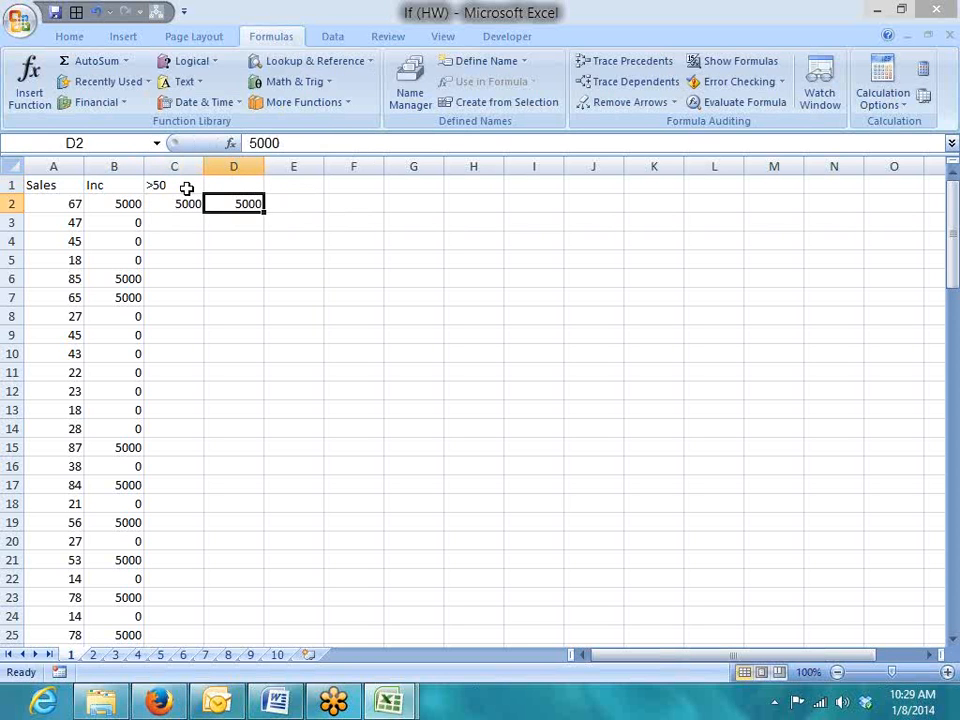
key(Left)
key(Up)
key(Delete)
key(Down)
key(Delete)
key(Right)
key(Delete)
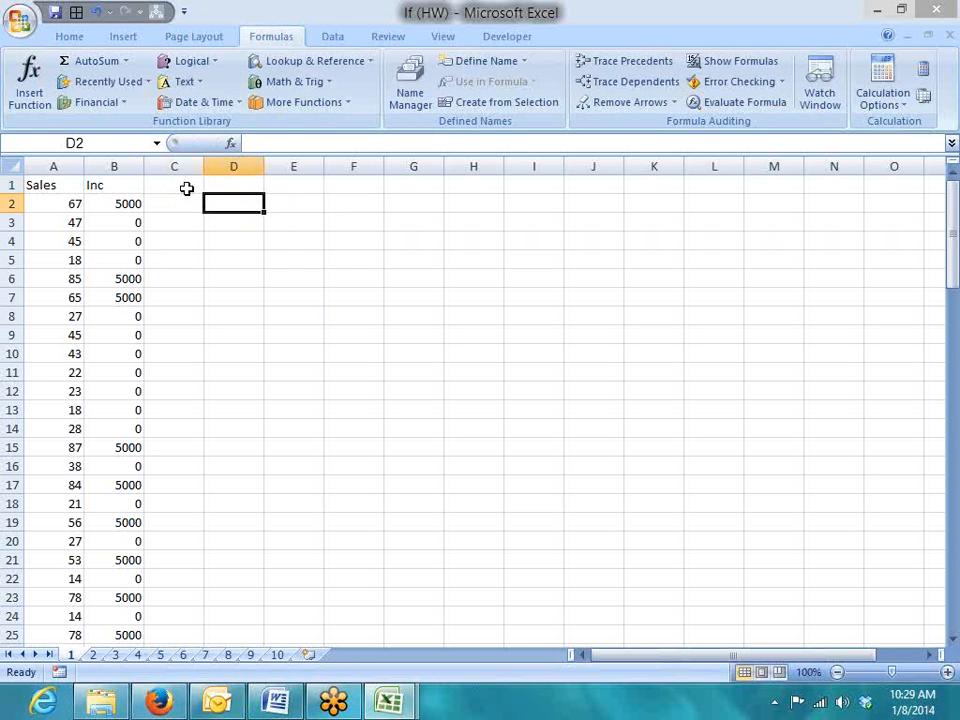
key(Left)
key(Left)
key(ctrl+shift+Down)
key(ctrl+BackSpace)
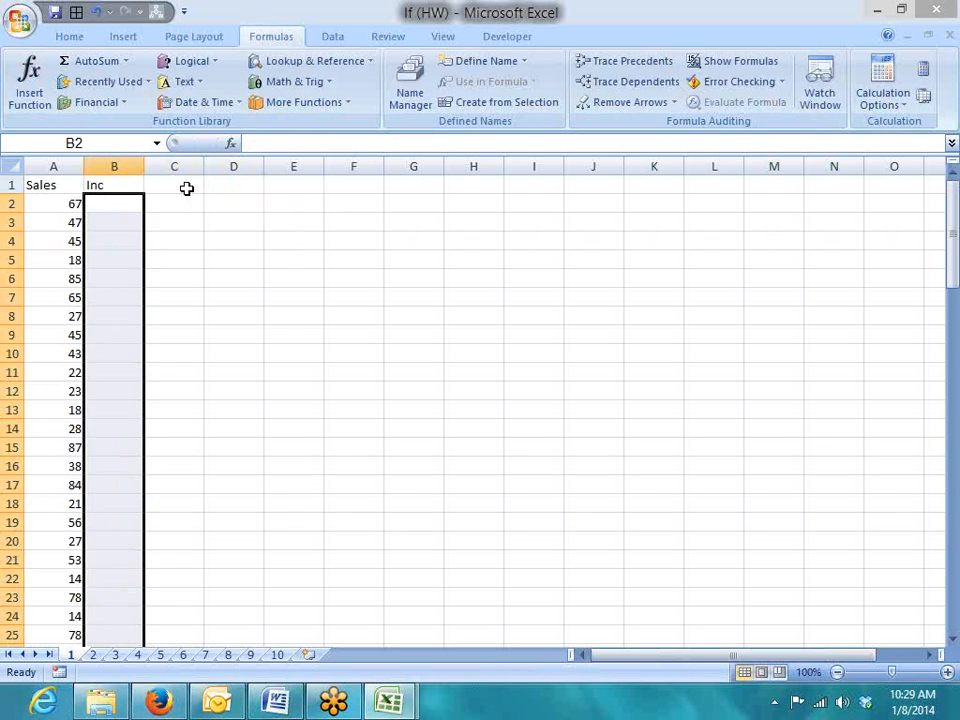
Clear the column B results on sheet 2, then select column B on sheet 3
key(ctrl+Page_Down)
key(Down)
key(Down)
key(Down)
key(Up)
key(Up)
key(Up)
key(Down)
key(ctrl+shift+Down)
key(ctrl+BackSpace)
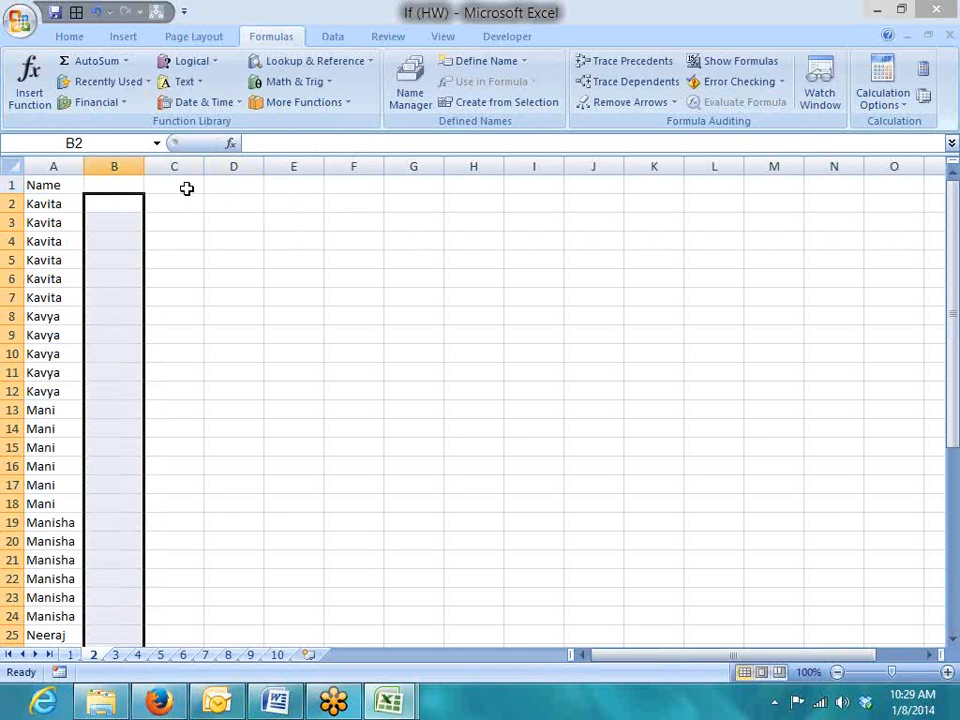
key(ctrl+Page_Down)
key(Right)
Clear the column B results from B2 down on sheet 4
key(Down)
key(ctrl+shift+Down)
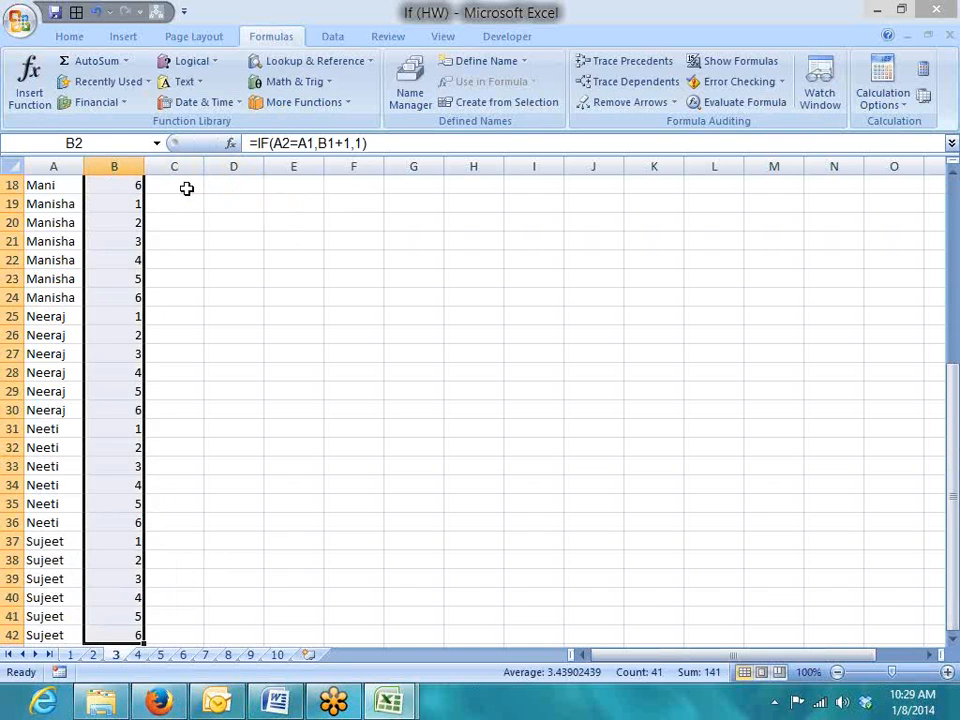
key(ctrl+BackSpace)
key(ctrl+Page_Down)
key(Down)
key(ctrl+shift+Page_Down)
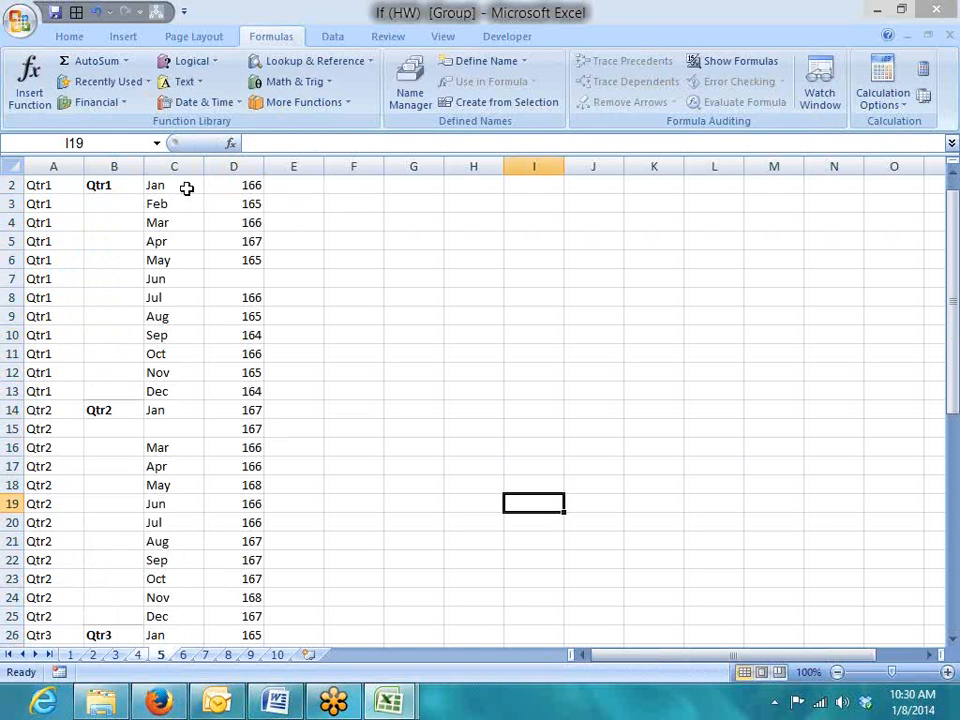
key(ctrl+Page_Up)
key(Home)
key(ctrl+Up)
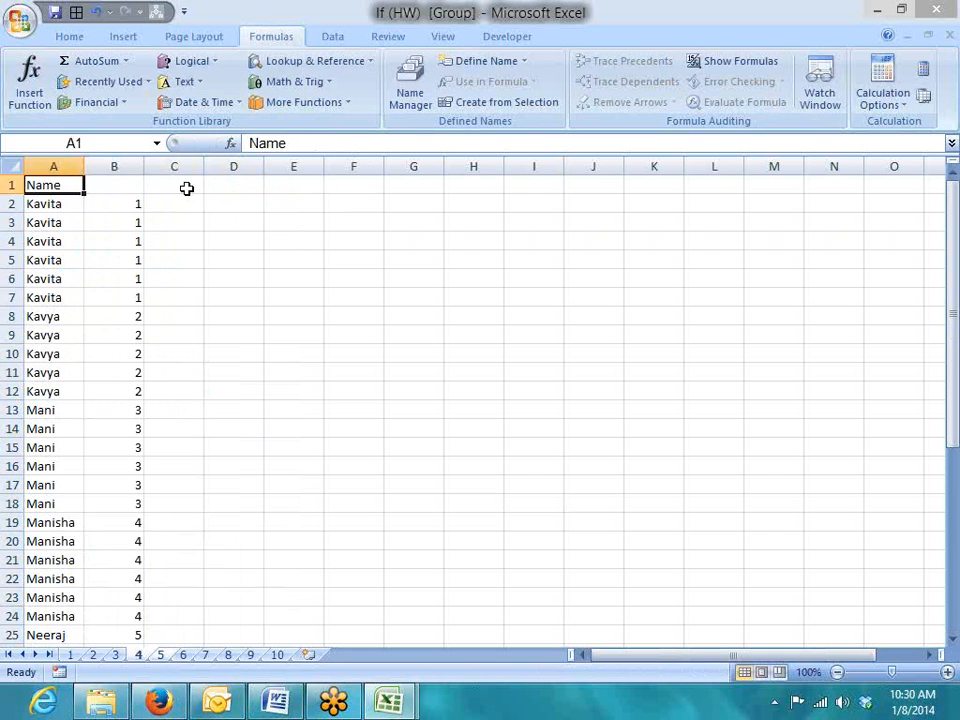
key(Down)
key(Right)
key(ctrl+shift+Down)
key(Delete)
key(ctrl+BackSpace)
Inspect sheet 5's Qtr/Month/Total table, then select and delete column A from A2 down
key(ctrl+Page_Down)
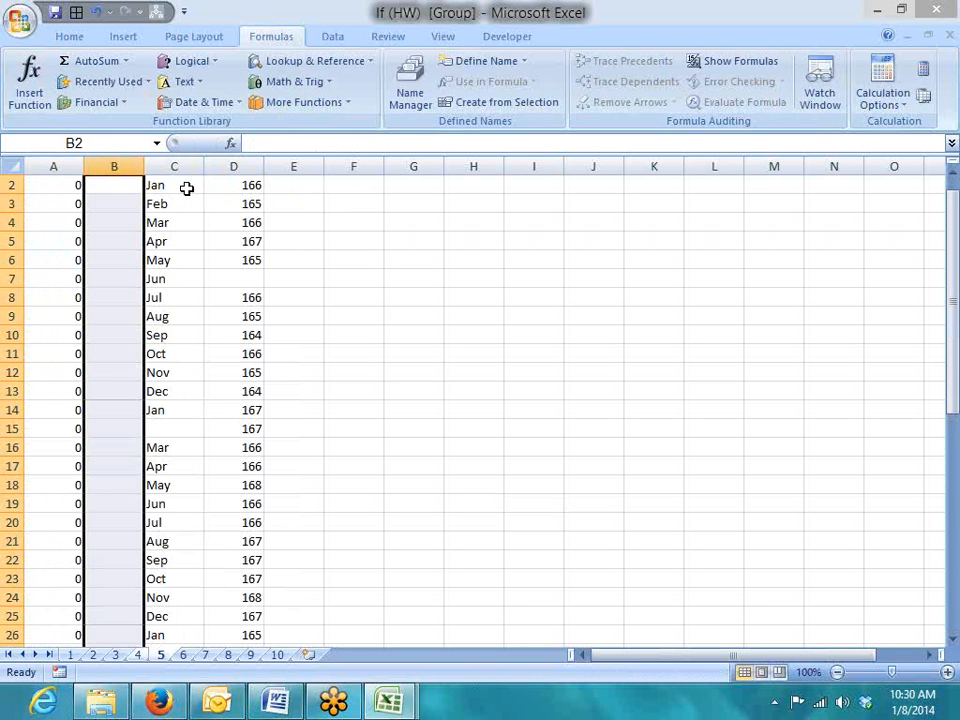
key(Up)
key(Left)
key(Down)
key(Down)
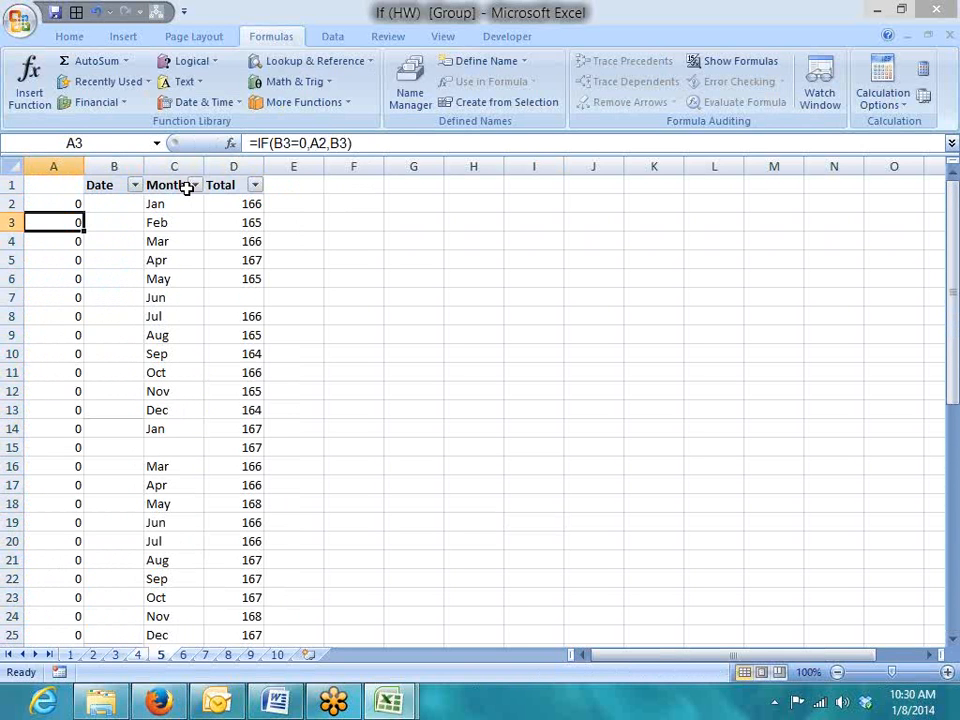
key(Right)
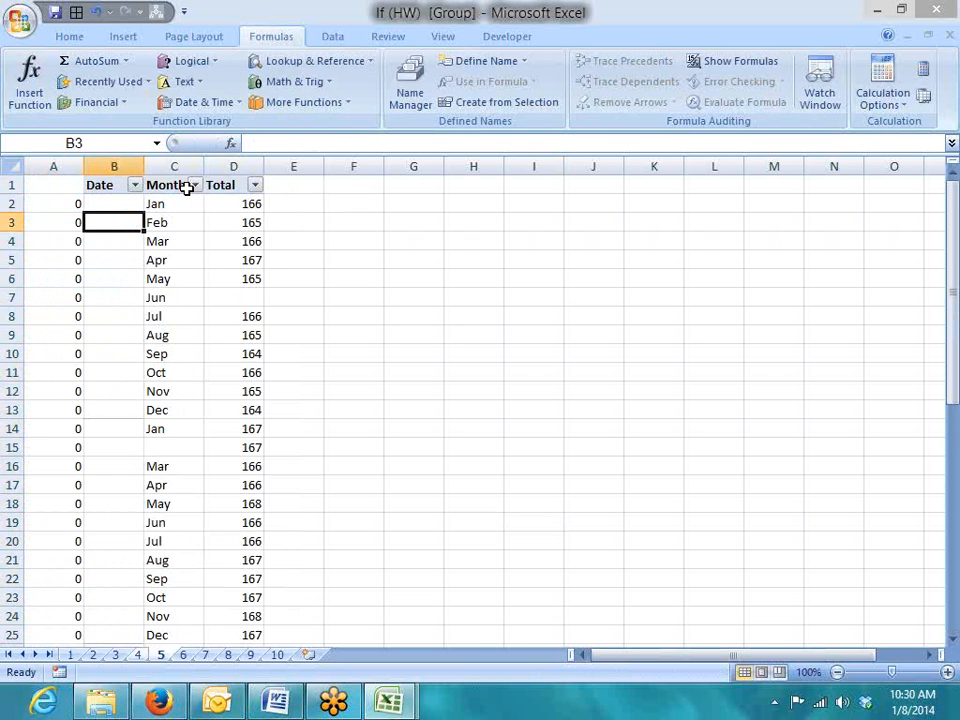
key(ctrl+Page_Up)
key(ctrl+Page_Down)
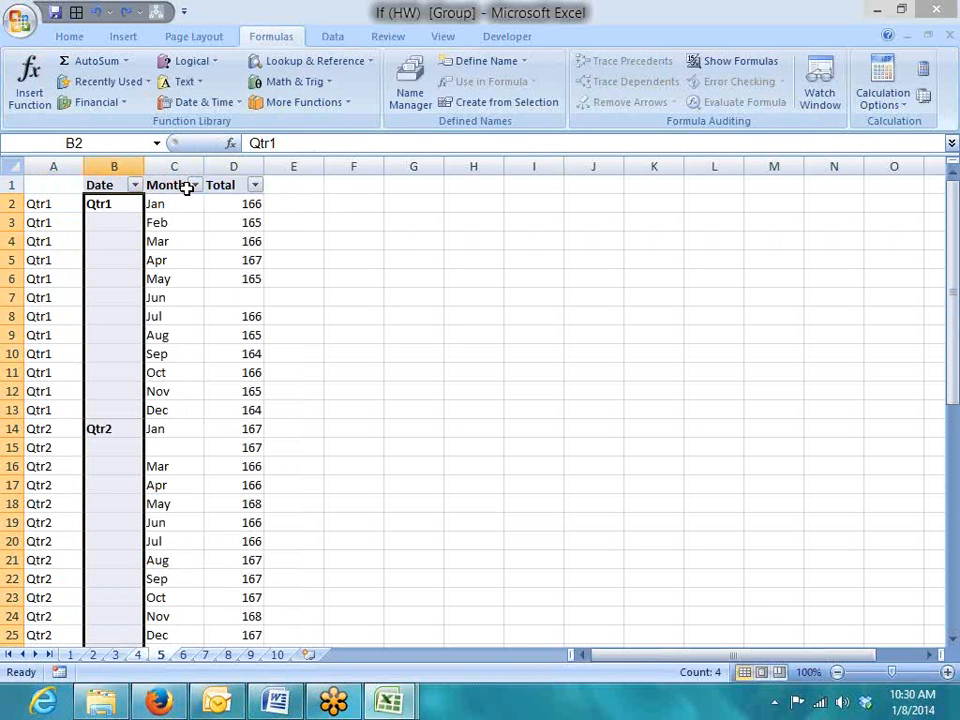
key(Down)
key(Left)
key(Up)
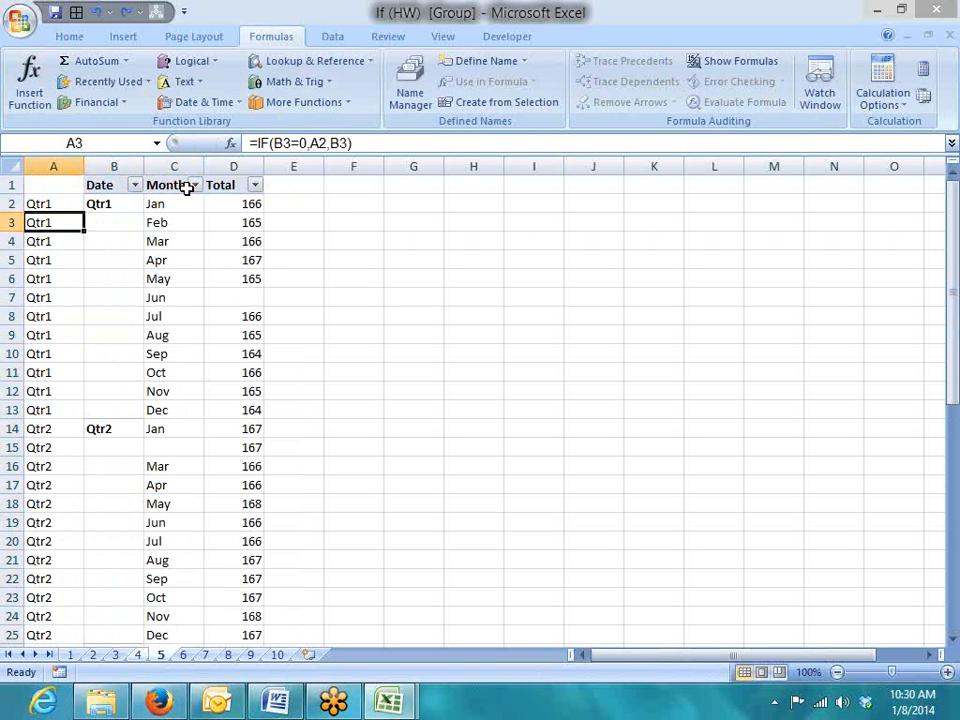
key(ctrl+shift+Down)
key(Delete)
Browse sheets 6 through 10, viewing sheet 10's commission slabs, and return to sheet 6
key(ctrl+Page_Down)
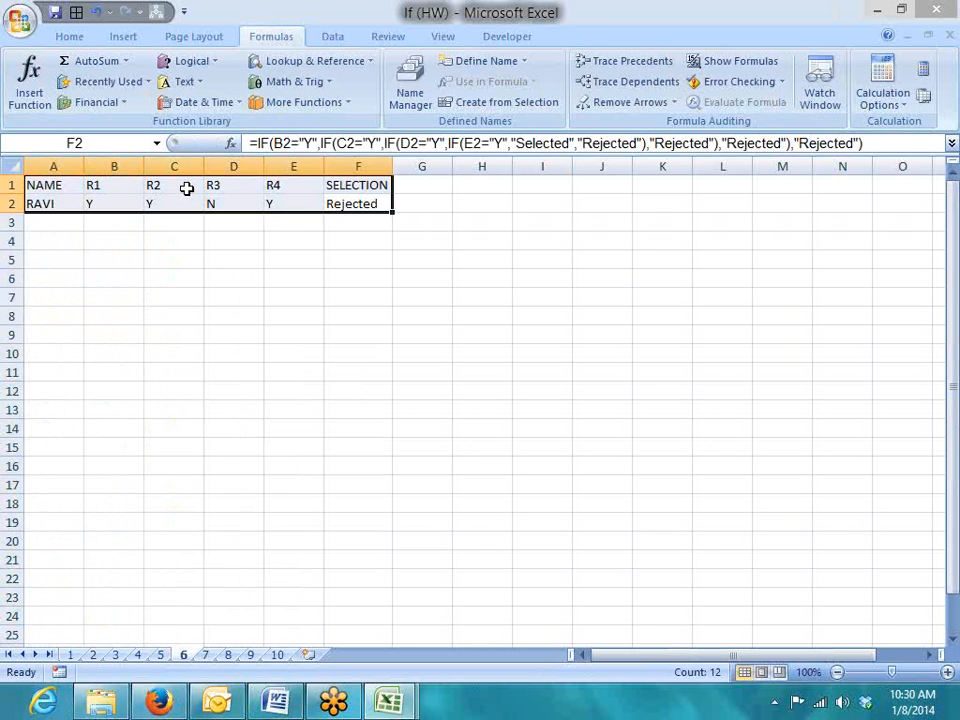
key(Up)
key(Down)
key(ctrl+Page_Down)
key(ctrl+Page_Down)
key(ctrl+Page_Down)
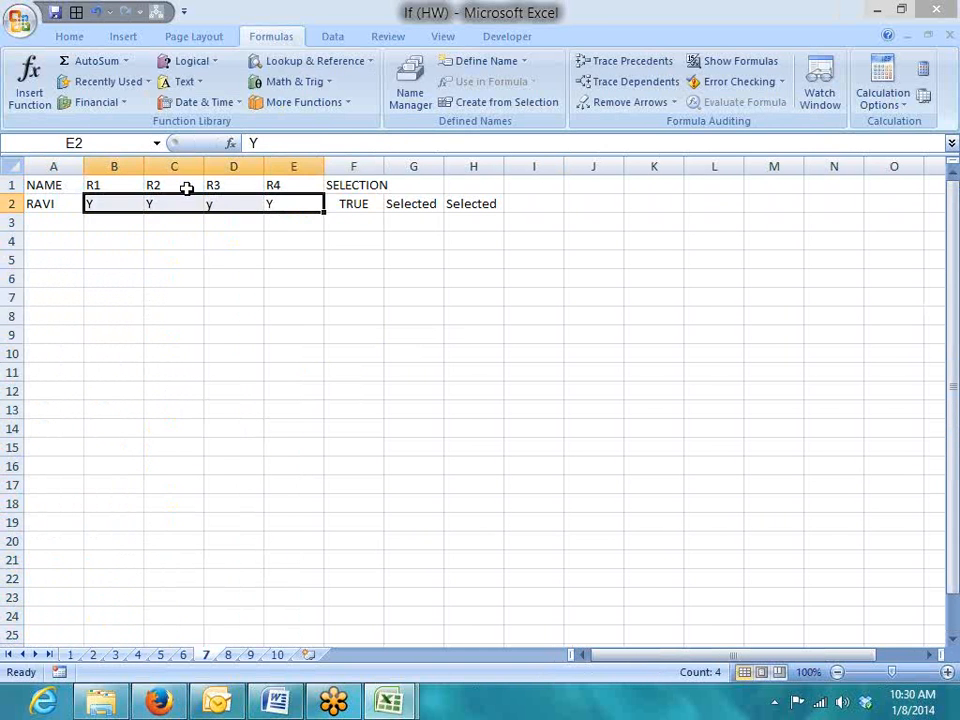
key(ctrl+Page_Down)
key(ctrl+Page_Up)
key(ctrl+Page_Down)
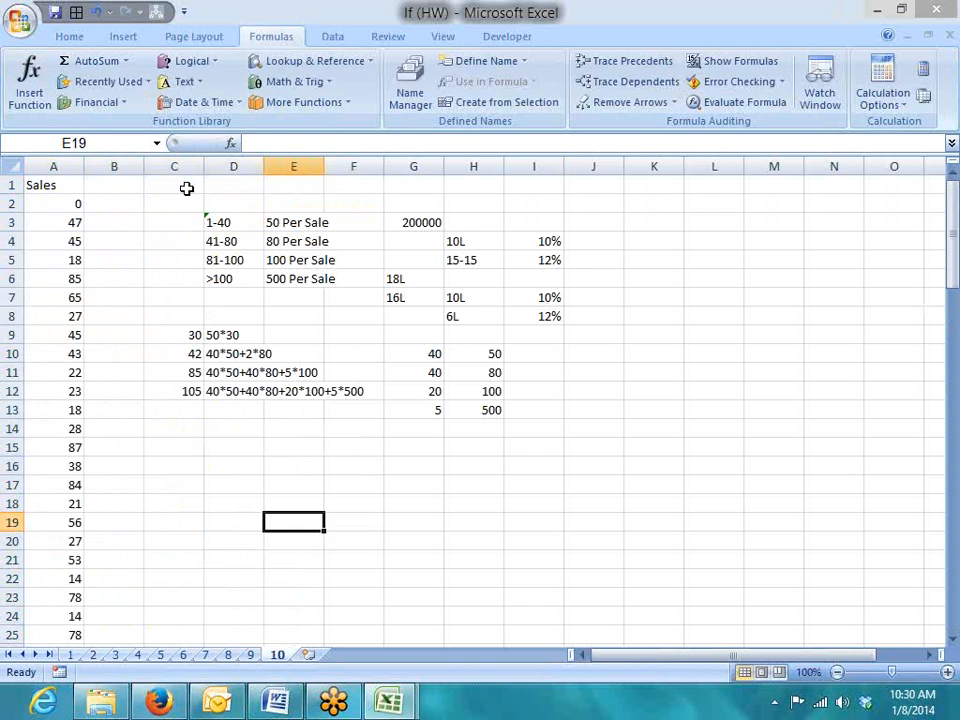
key(ctrl+Page_Up)
key(ctrl+Page_Up)
key(ctrl+Page_Up)
key(ctrl+Page_Up)
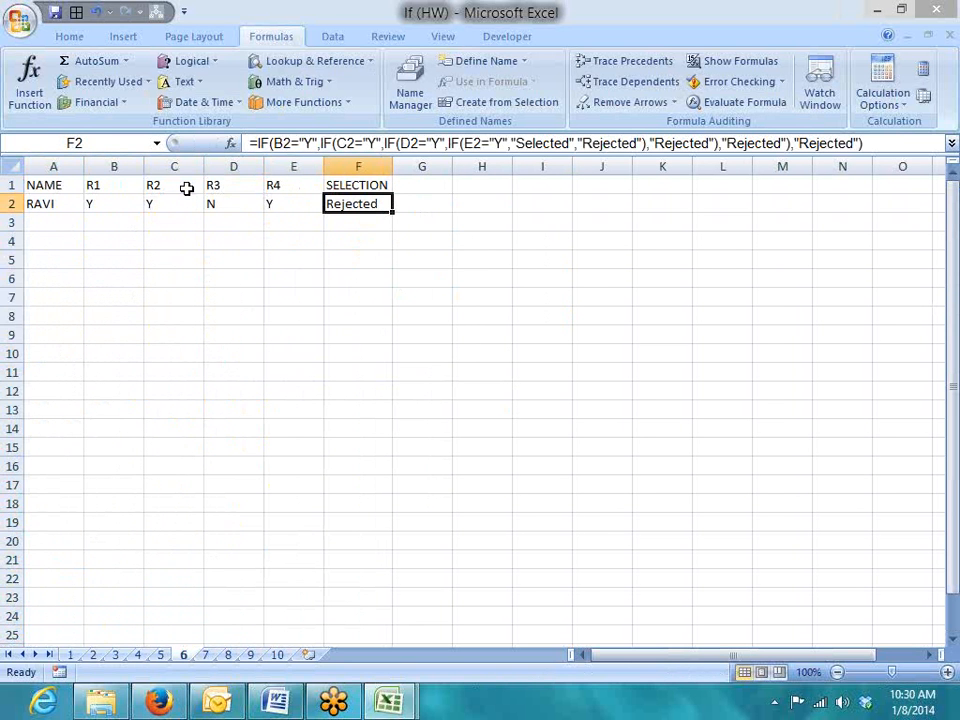
Return to sheet 1, where the Inc column beside Sales is now empty
click(950, 47)
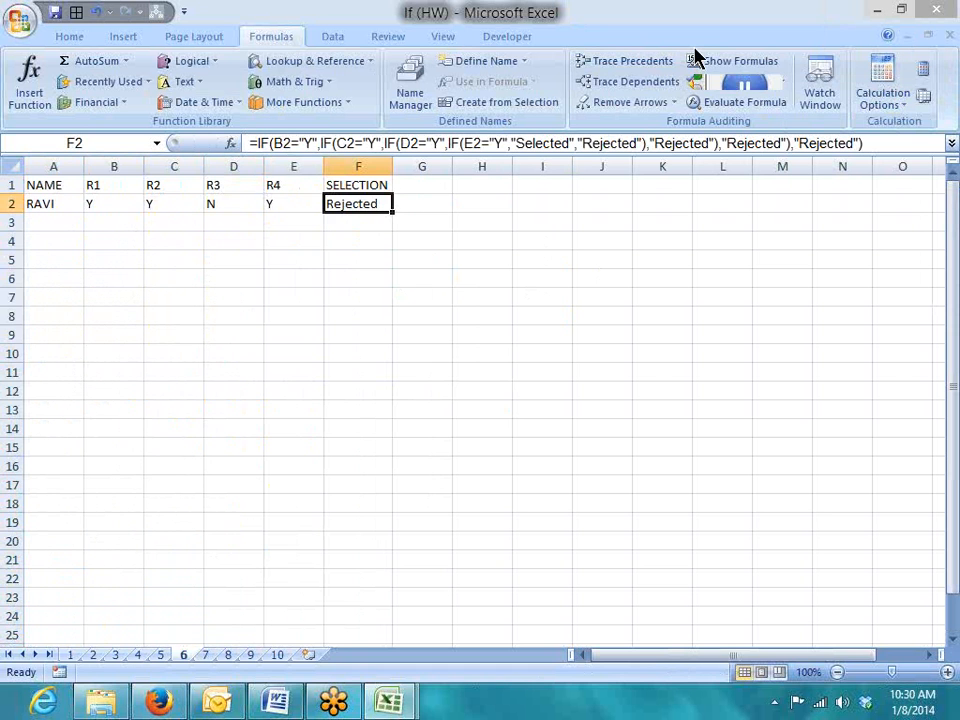
click(775, 703)
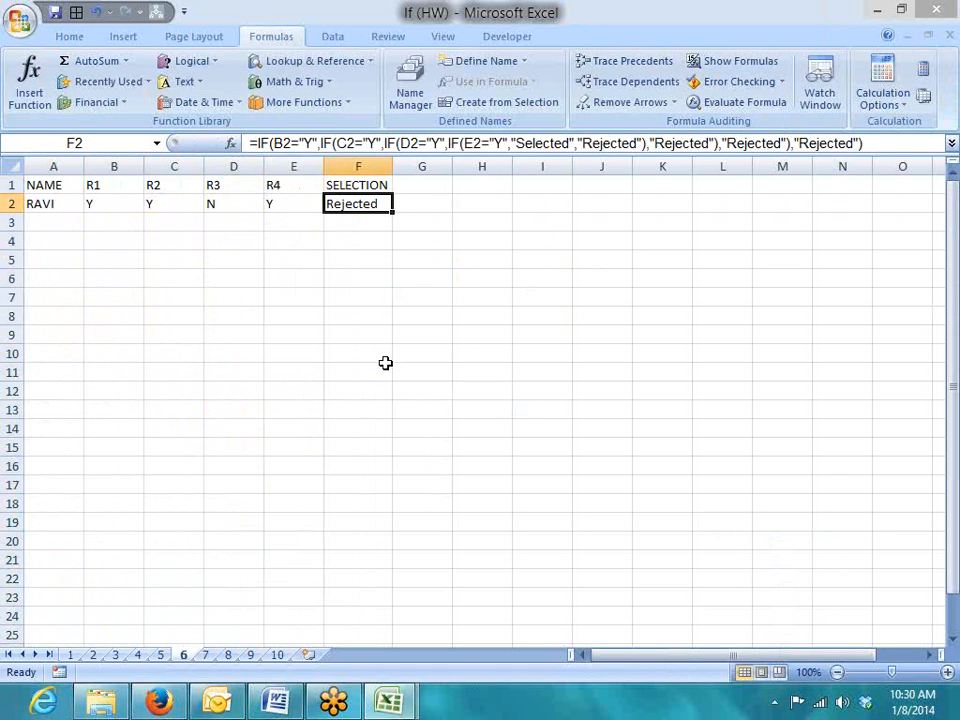
click(70, 655)
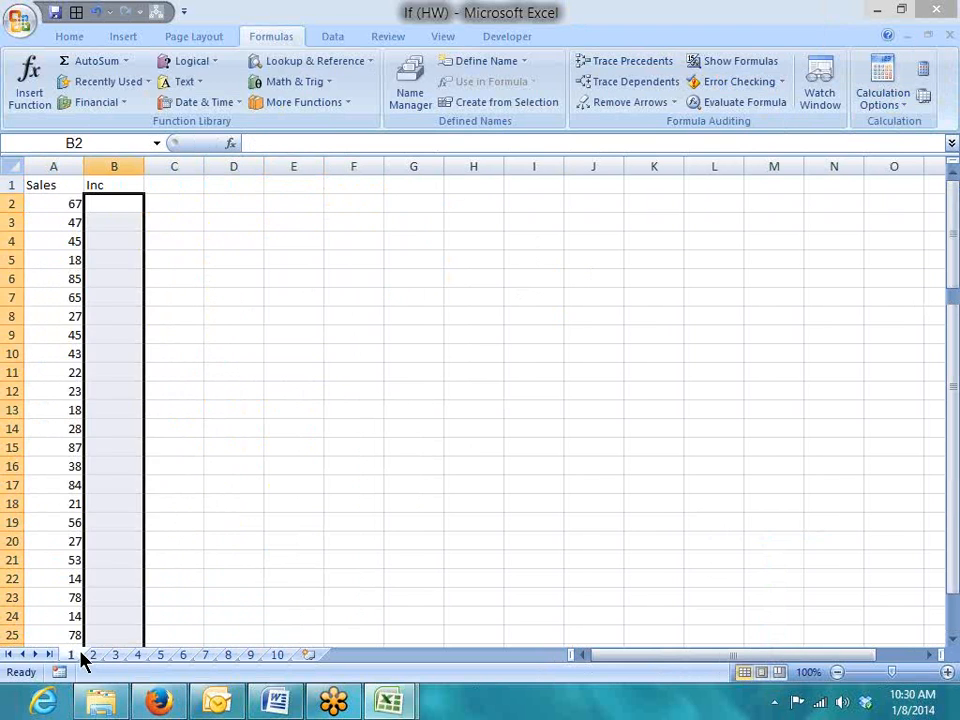
Note the criteria >50, 5000 and 0 in cells C2, D2 and E2
click(63, 205)
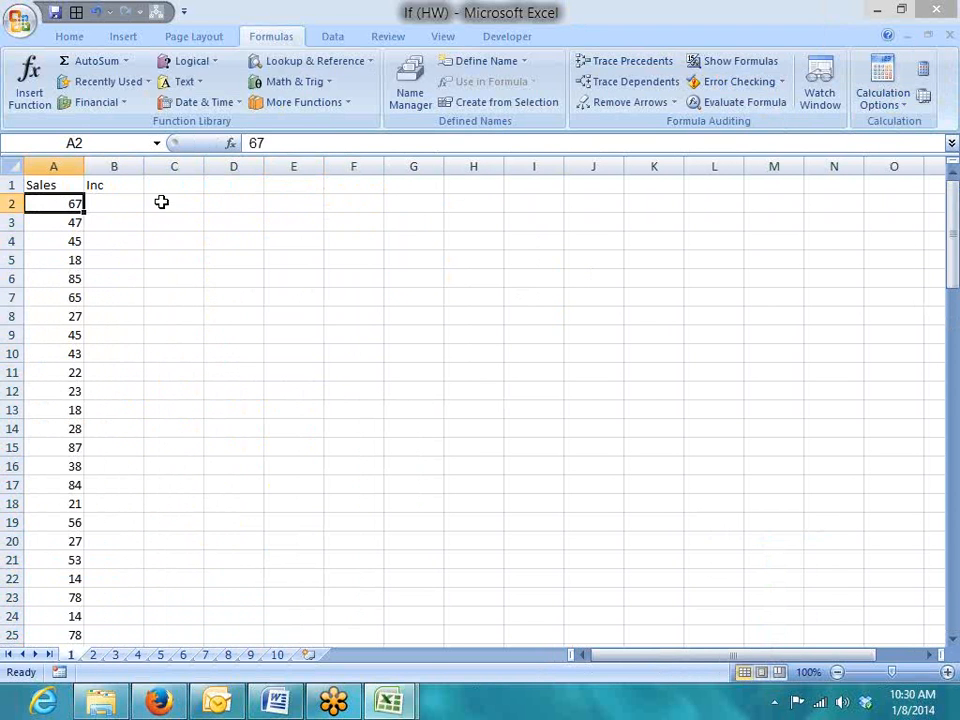
click(105, 206)
click(62, 223)
click(71, 280)
click(196, 201)
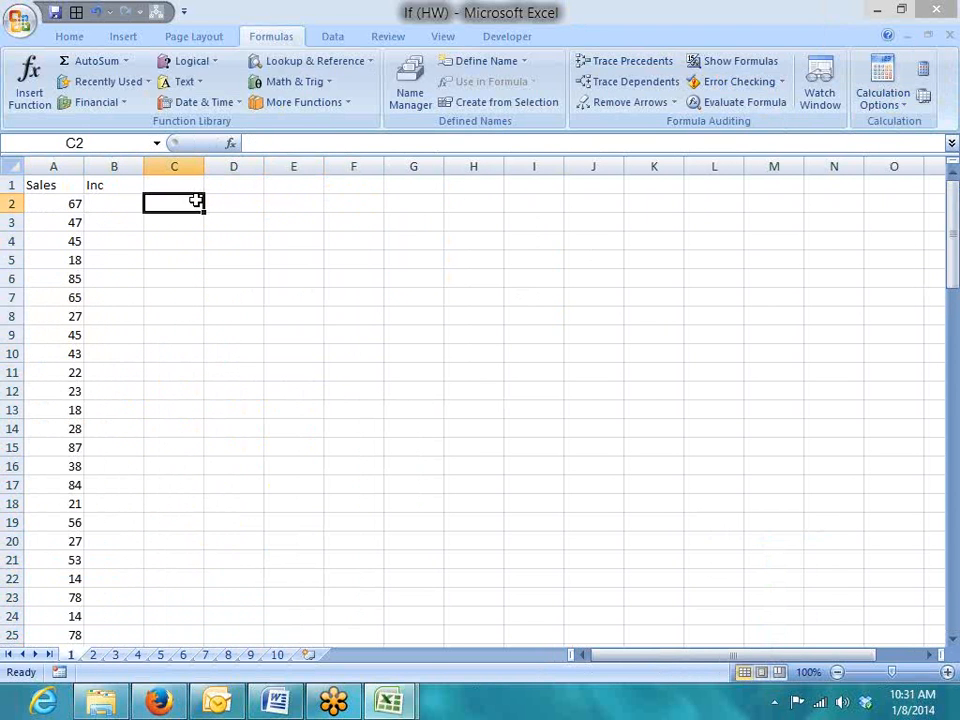
text(>50)
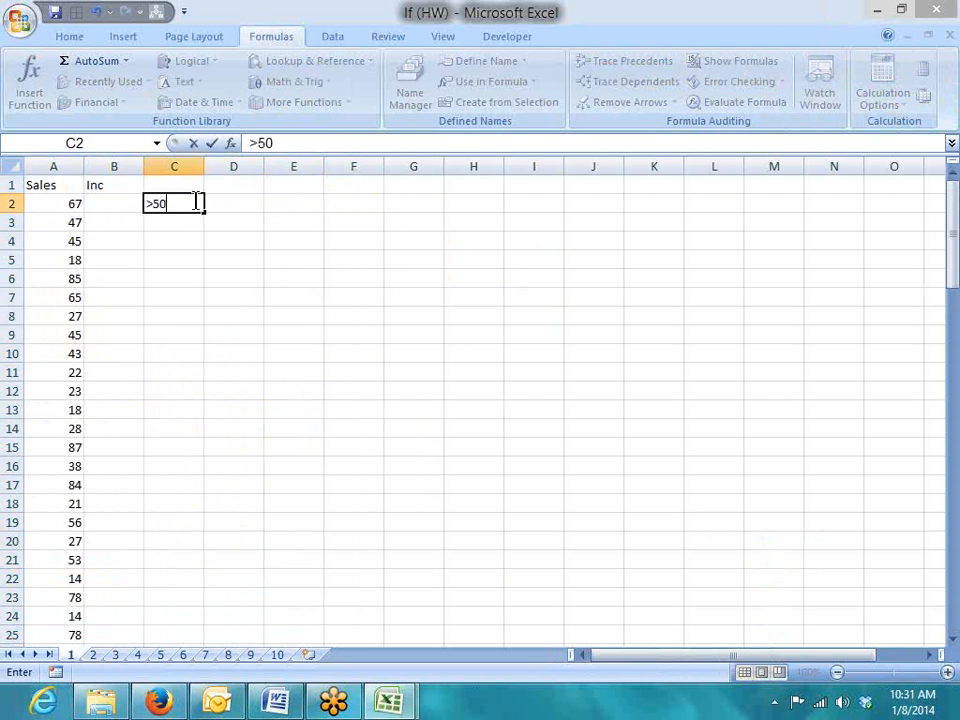
key(Tab)
text(5000)
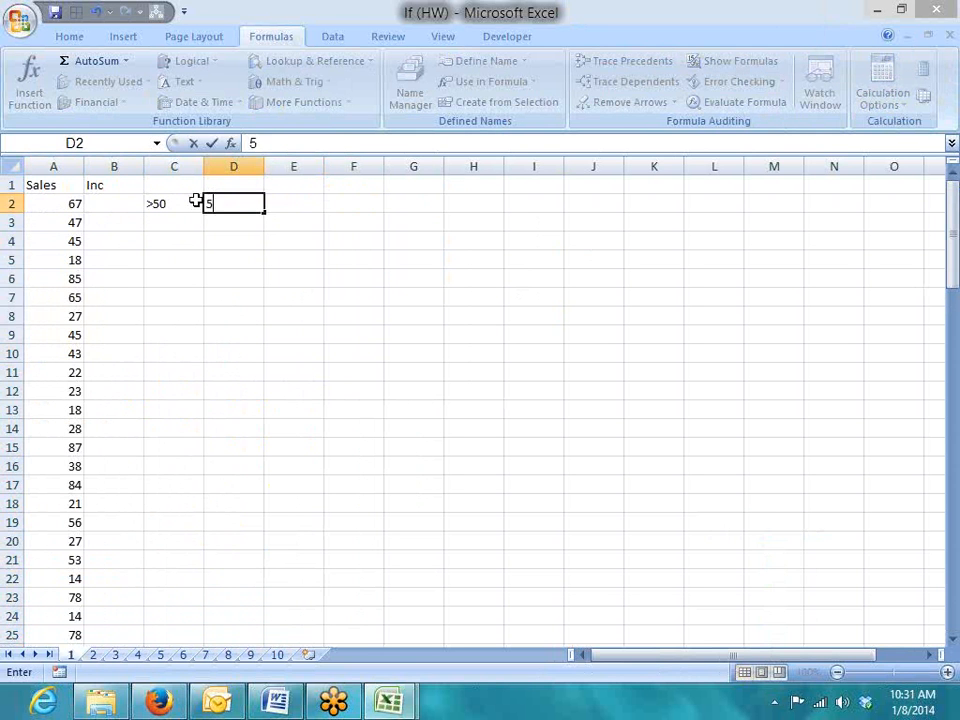
key(Return)
key(Right)
key(Up)
key(Right)
text(0)
key(Left)
key(Left)
key(Left)
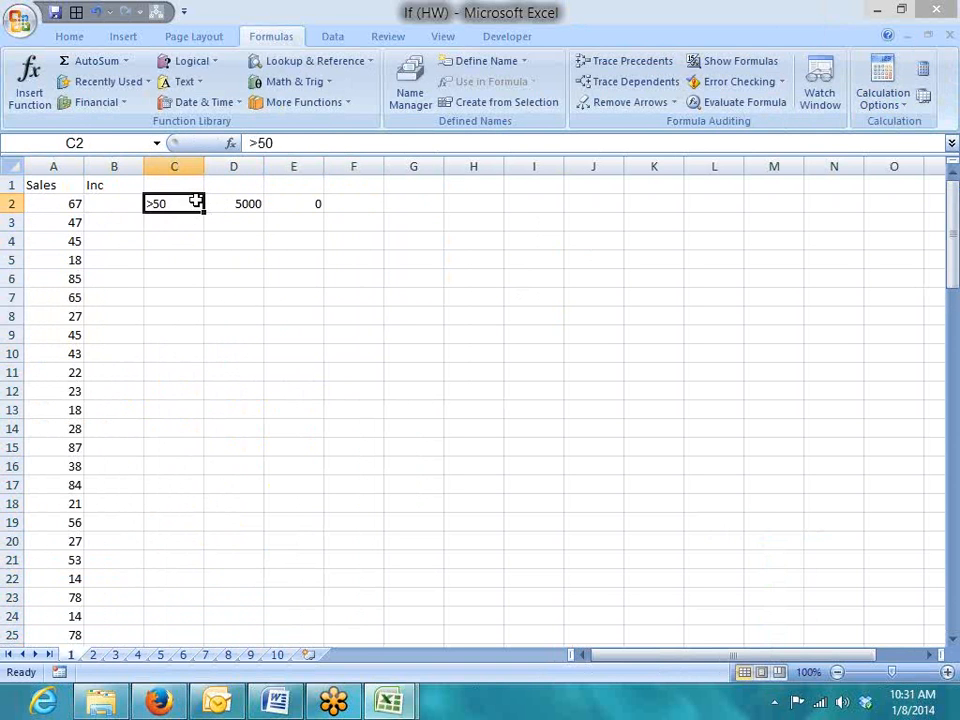
Enter =IF(A2>50,5000,0) in cell B2
text(=if)
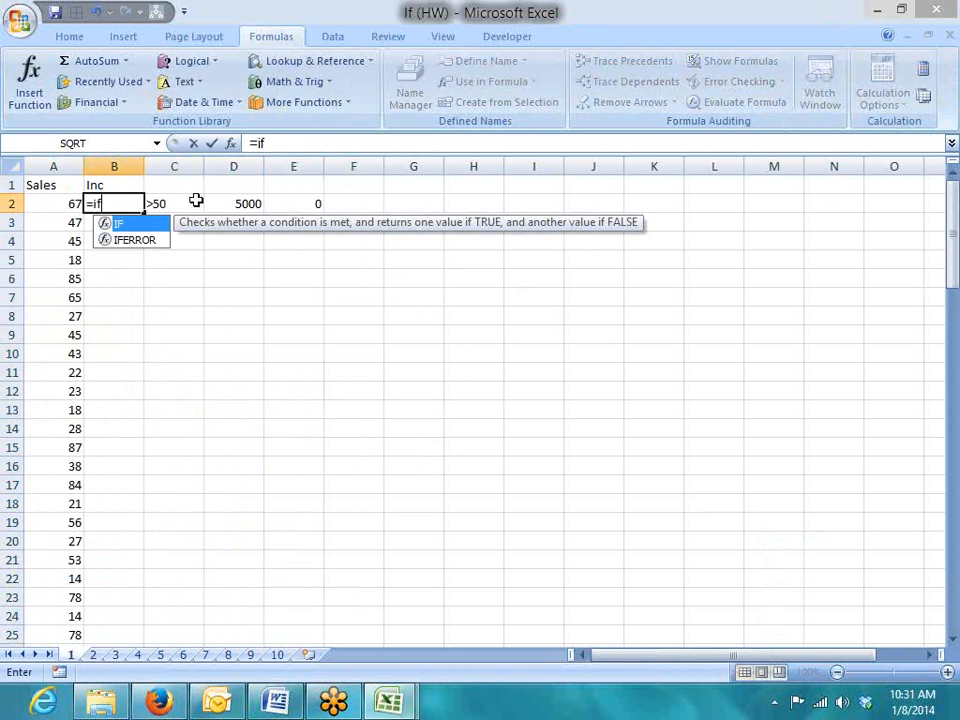
key(Tab)
key(Left)
text(>5000)
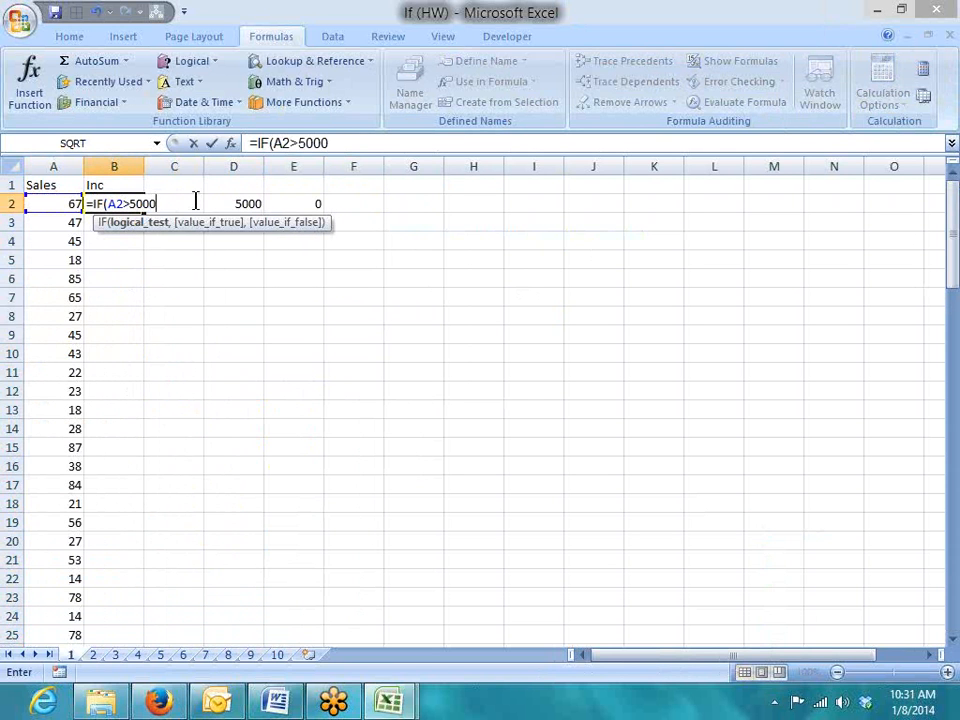
key(BackSpace)
key(BackSpace)
text(,5000)
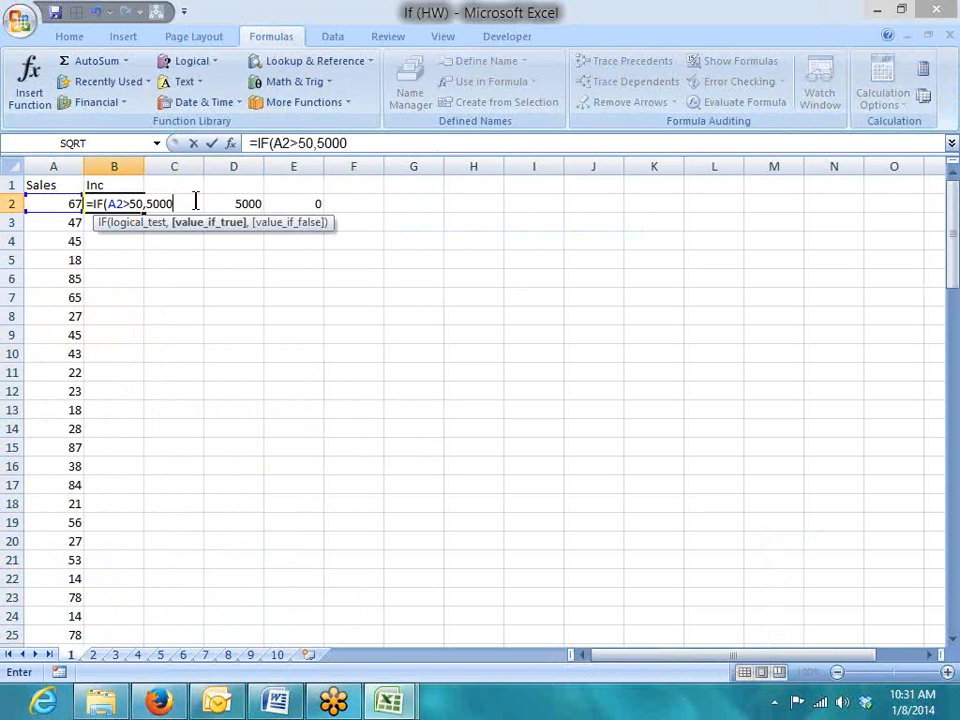
text(,0)
key(Return)
Fill the IF formula down the Inc column from B2 to the last sales row with Ctrl+D
key(Up)
key(Left)
key(ctrl+Down)
key(Right)
key(ctrl+shift+Up)
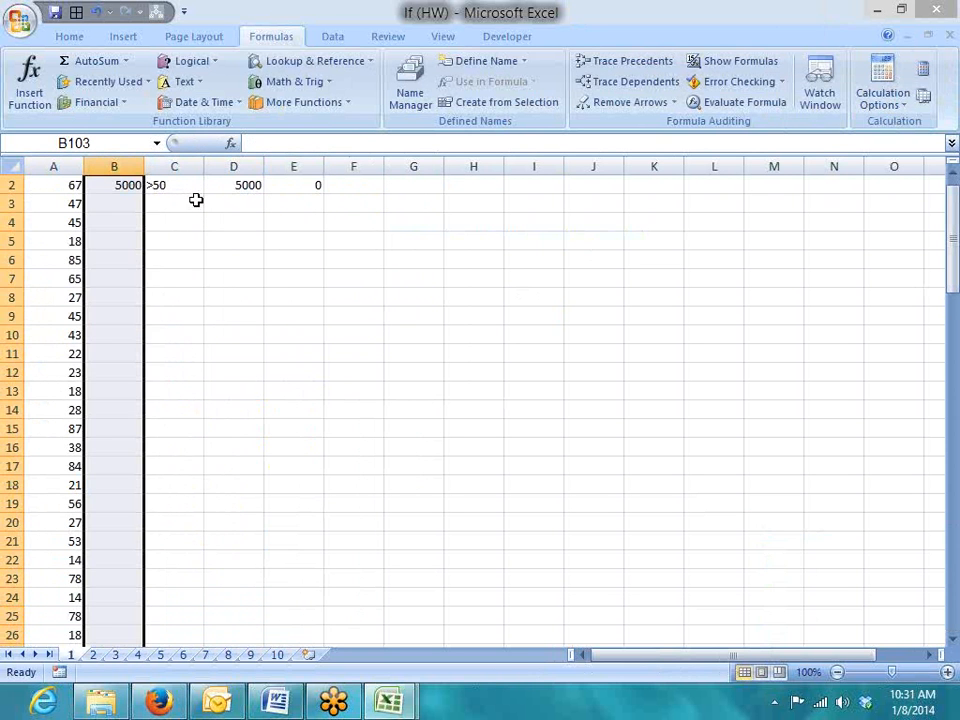
key(ctrl+d)
key(ctrl+Up)
key(Down)
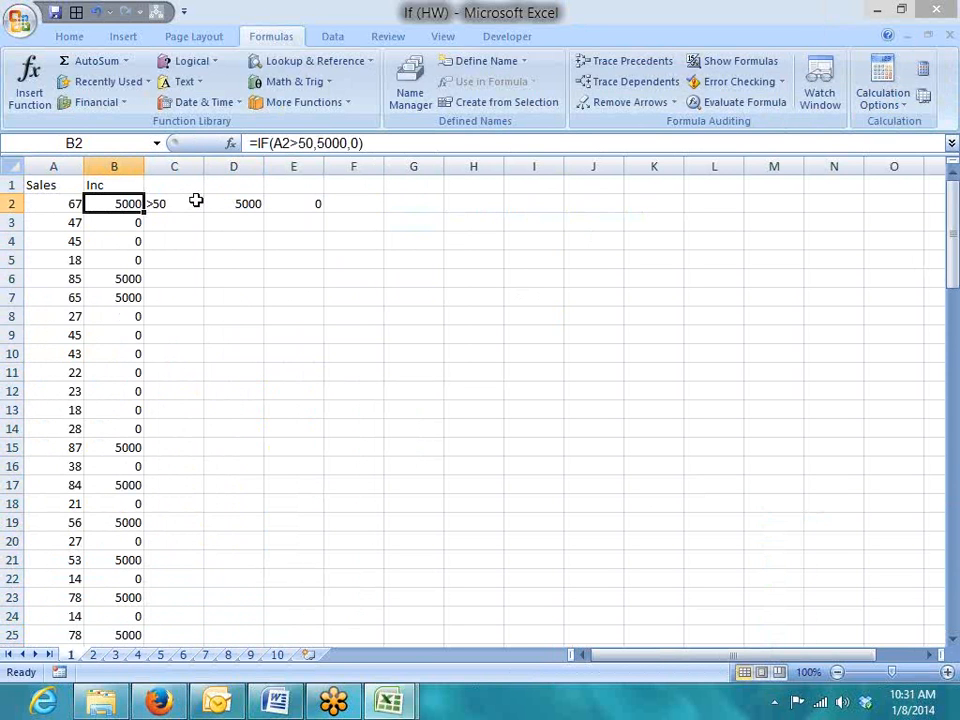
Switch to sheet 2 and look over the names in column A
key(ctrl+Page_Down)
key(Up)
key(Left)
Look over the names in column A, checking the first two Kavita entries
key(Down)
key(Down)
key(Down)
key(Up)
key(shift+Up)
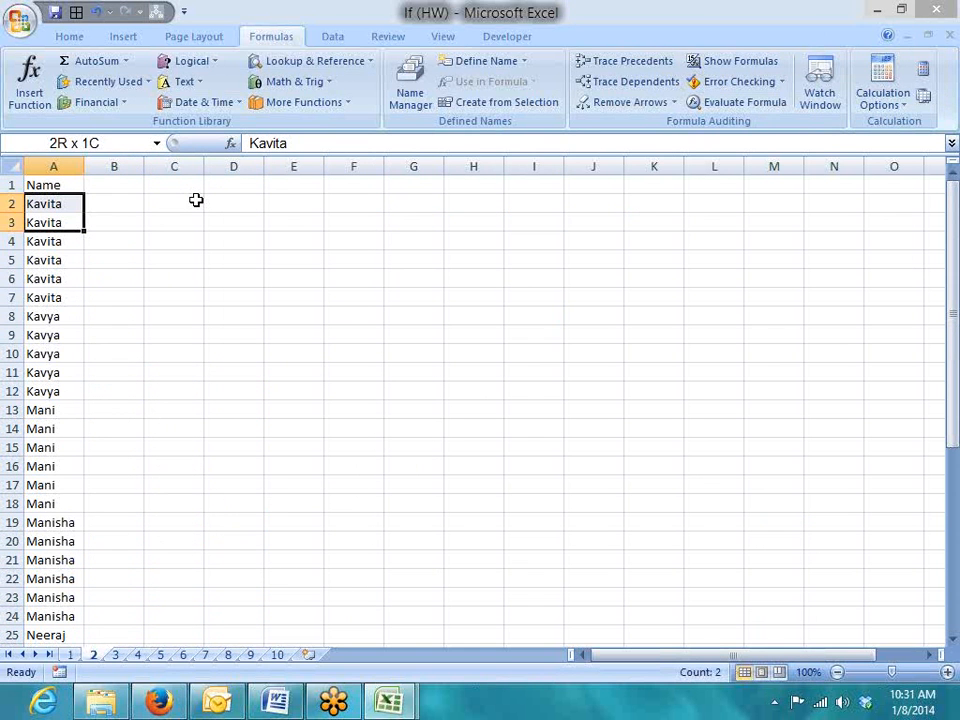
key(Down)
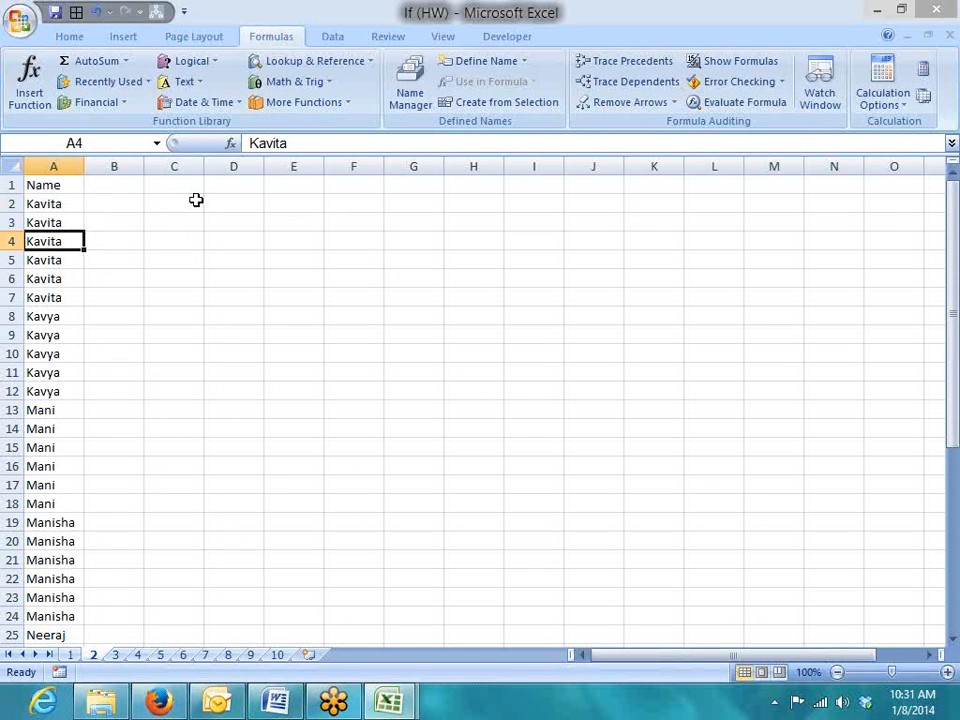
key(Up)
key(Up)
Enter =IF(A2=A1,"D","U") in B2
key(Right)
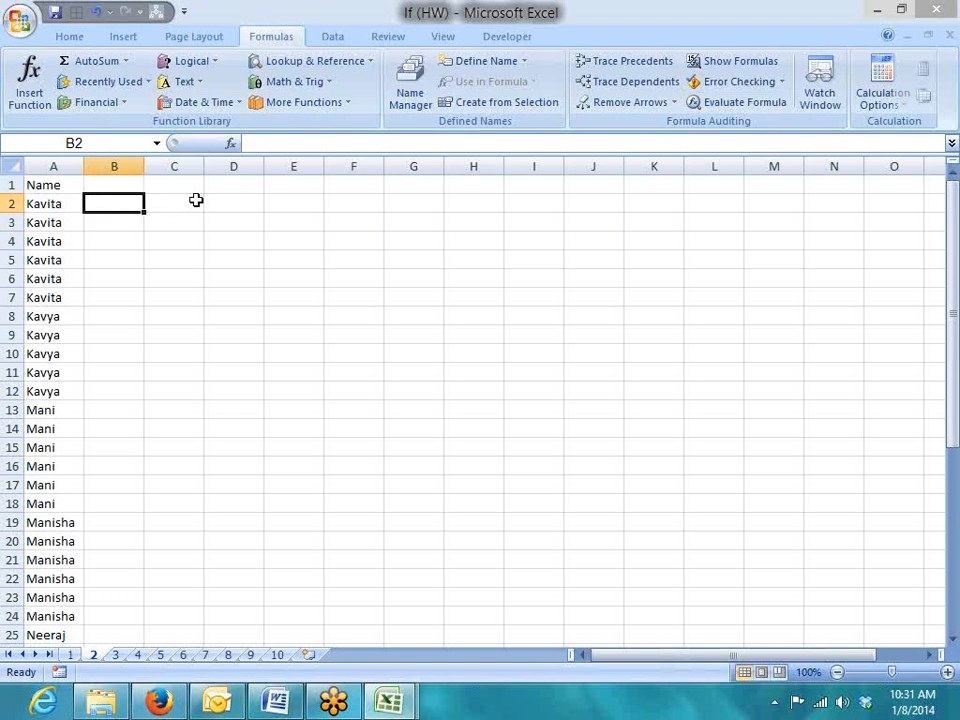
text(=if()
key(Left)
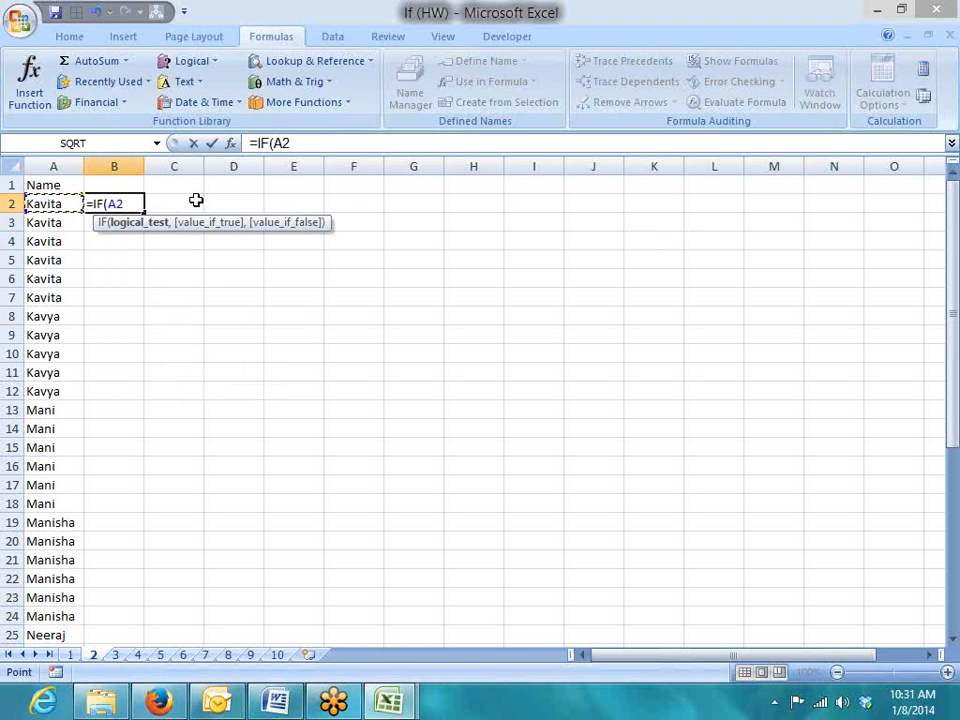
text(=)
key(Up)
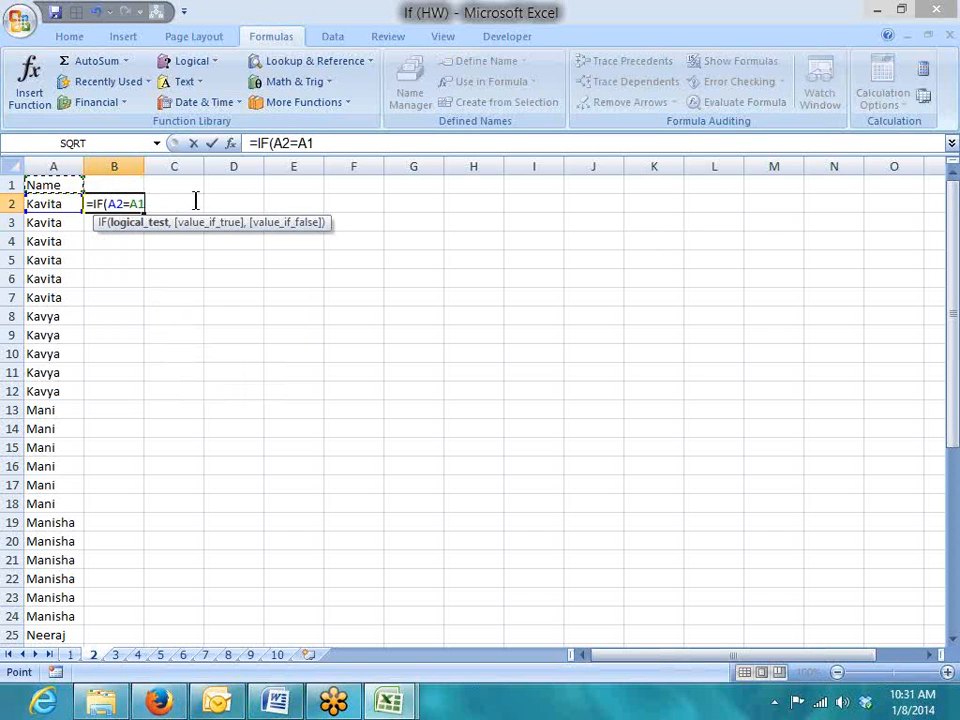
text(,")
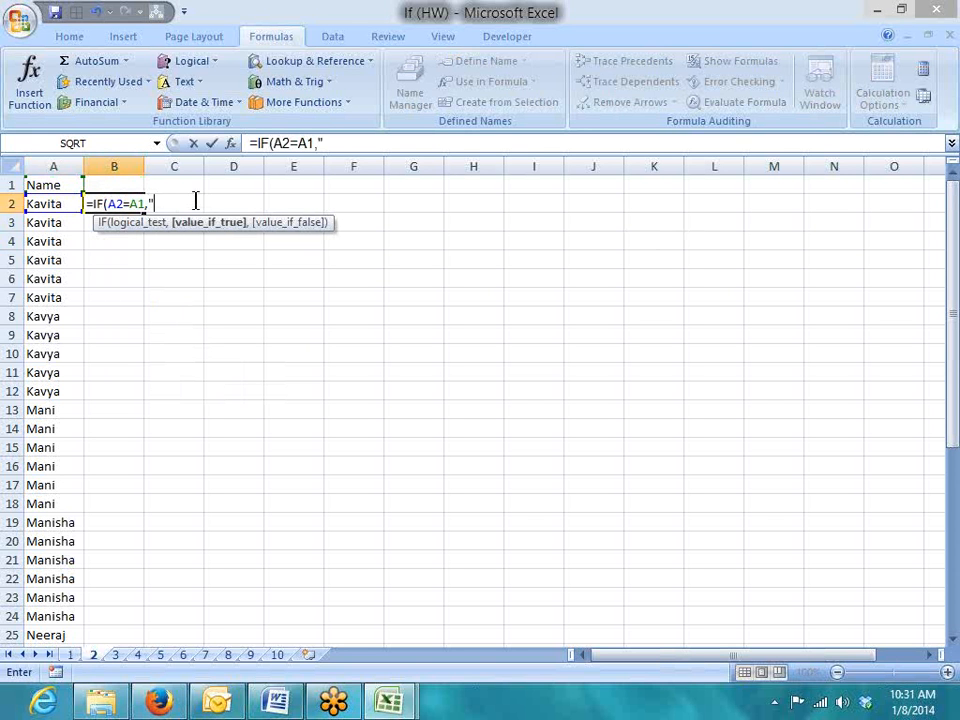
text(u",)
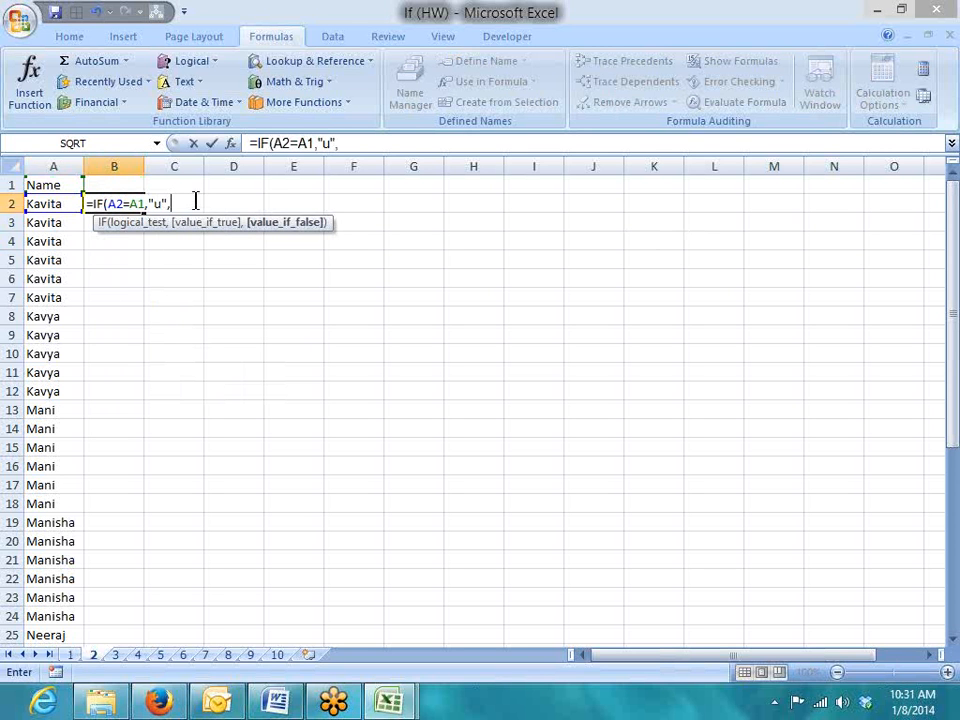
key(BackSpace)
key(BackSpace)
key(BackSpace)
key(BackSpace)
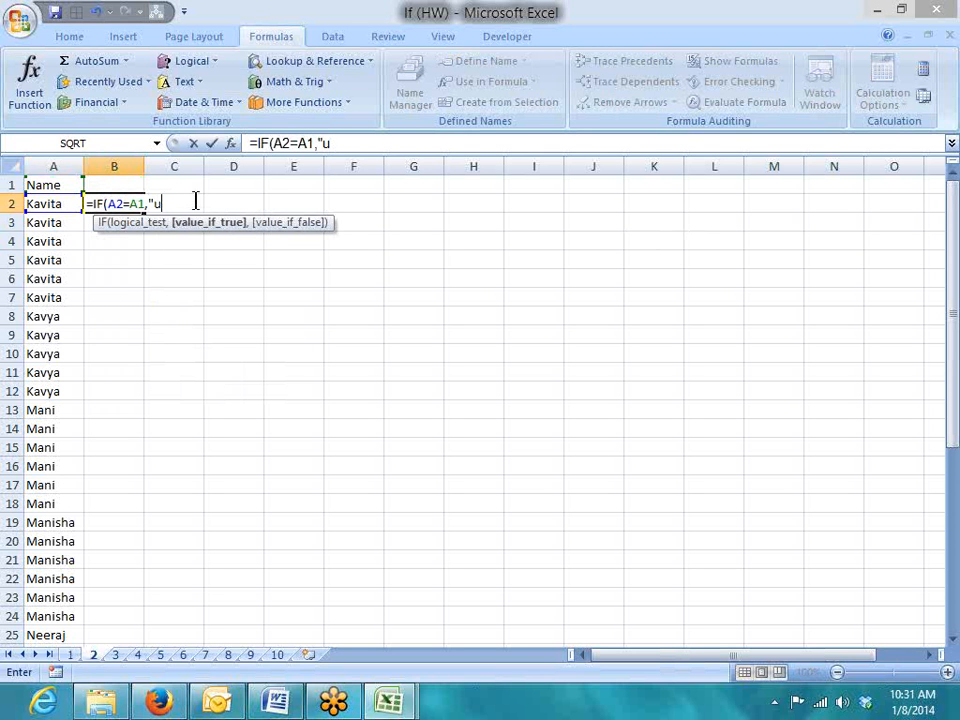
text("D","U")
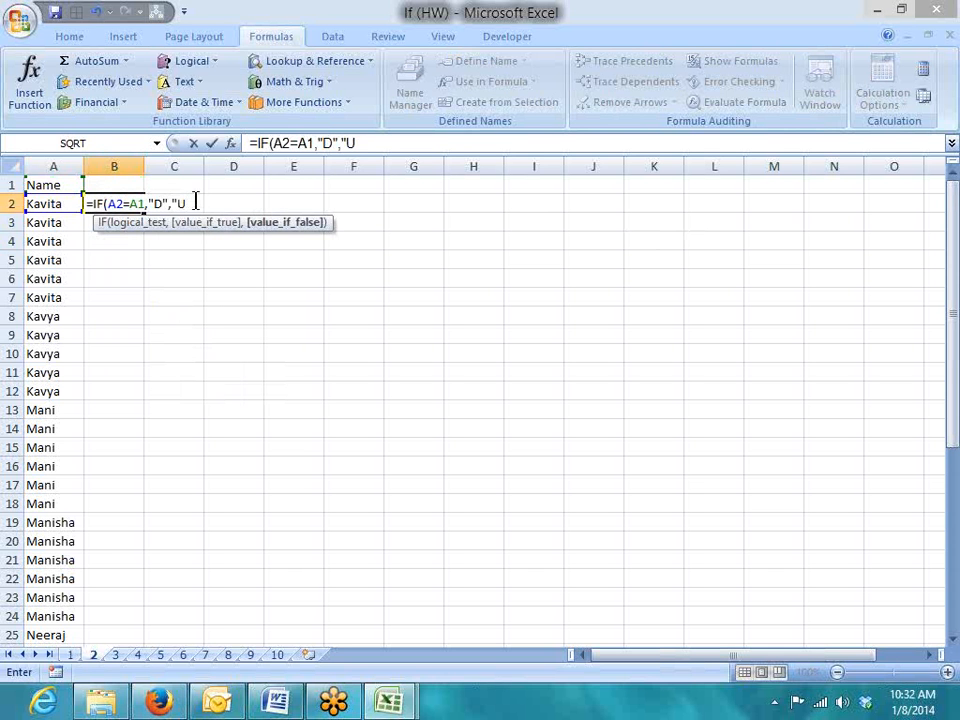
key(Return)
Fill the B2 formula down through B42 with Ctrl+D
key(Left)
key(ctrl+Down)
key(Right)
key(ctrl+shift+Up)
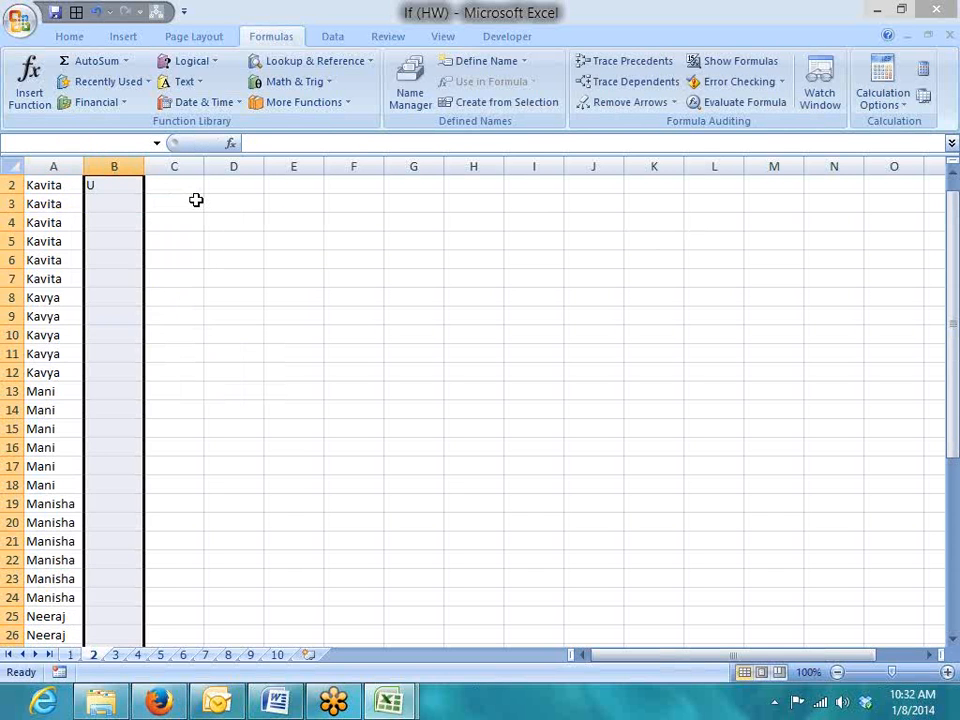
key(ctrl+d)
key(ctrl+Up)
On sheet 3, enter the running-count formula =IF(A2=A1,B1+1,1) in B2
key(ctrl+Page_Down)
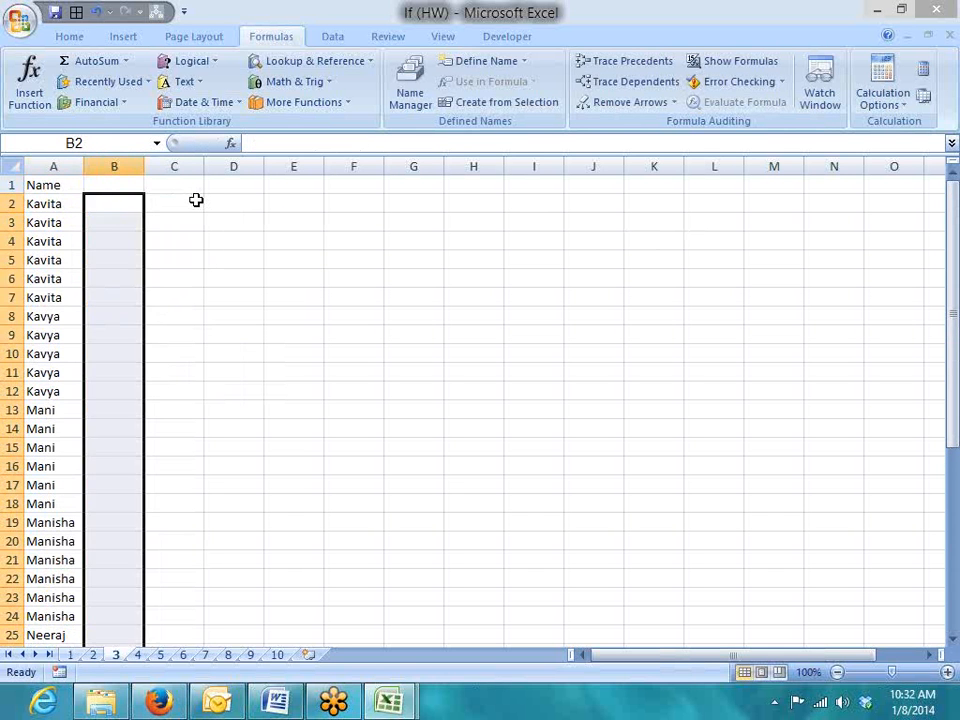
key(ctrl+Up)
key(Down)
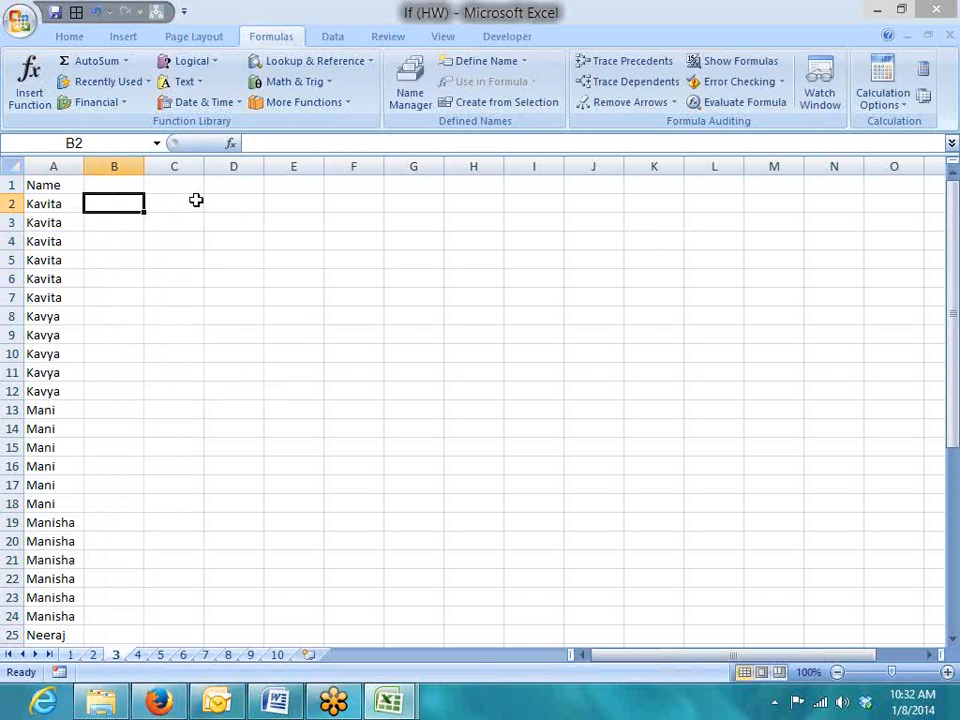
text(=if)
key(Tab)
key(Left)
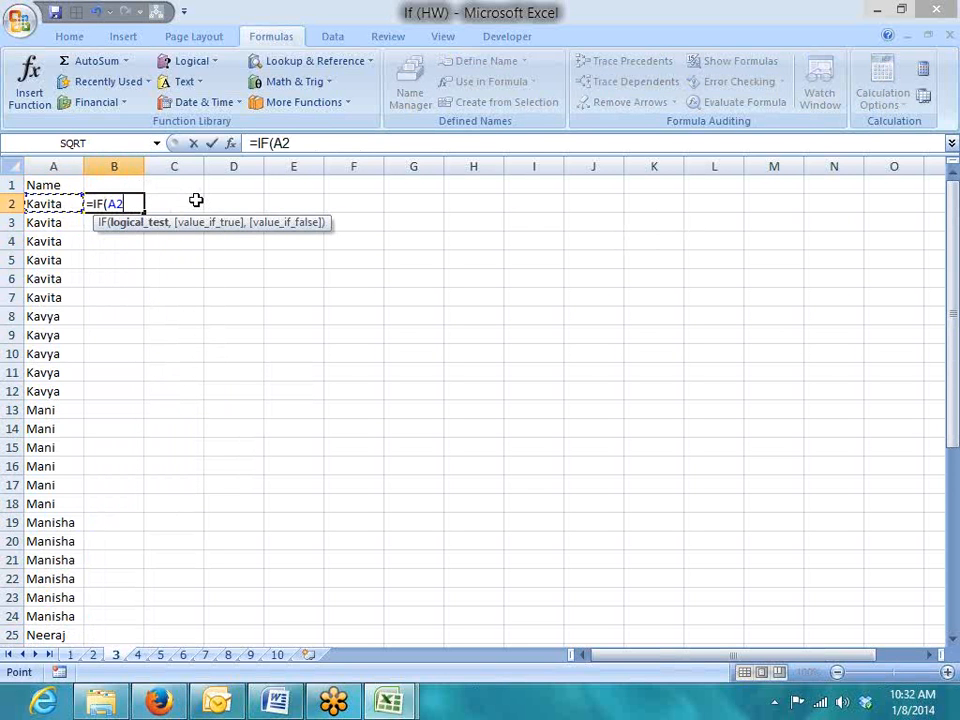
text(=)
key(Up)
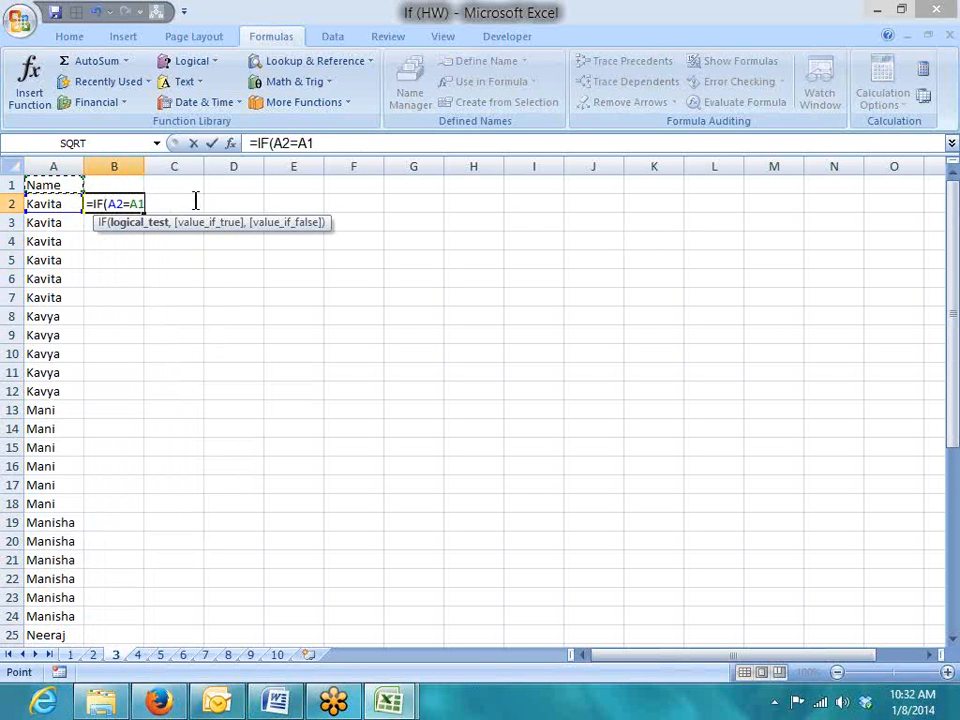
text(,)
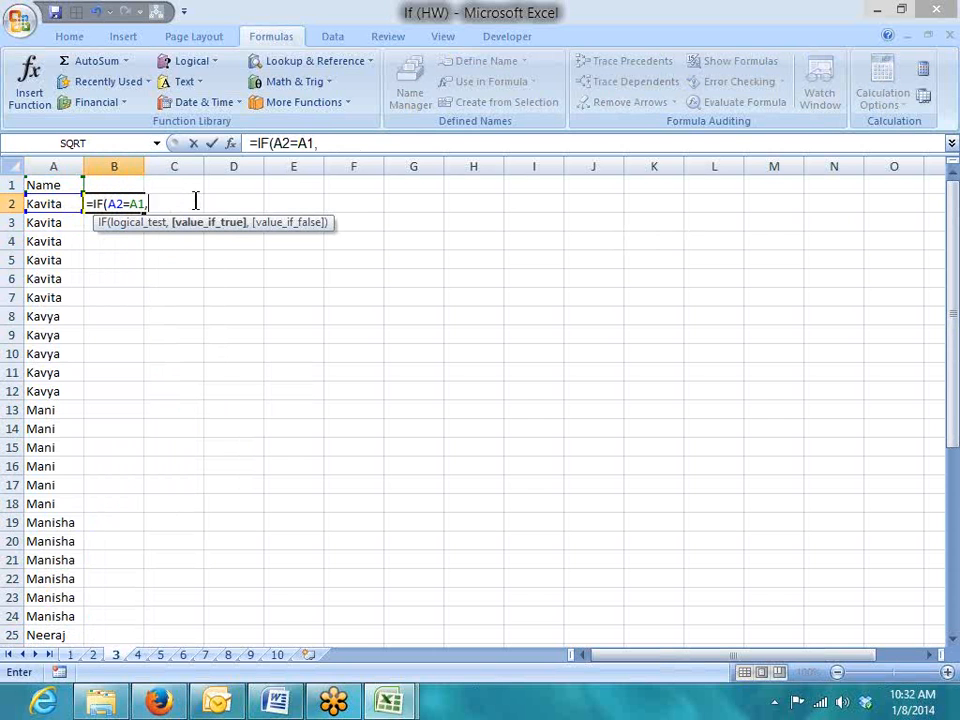
key(Up)
text(+1)
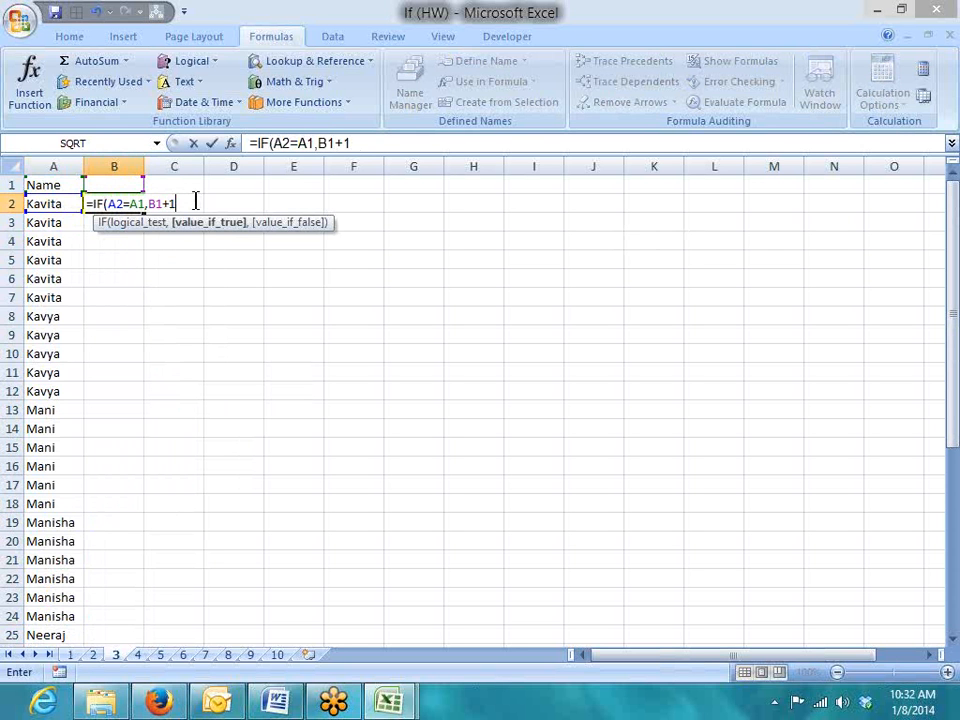
text(,1)
key(Return)
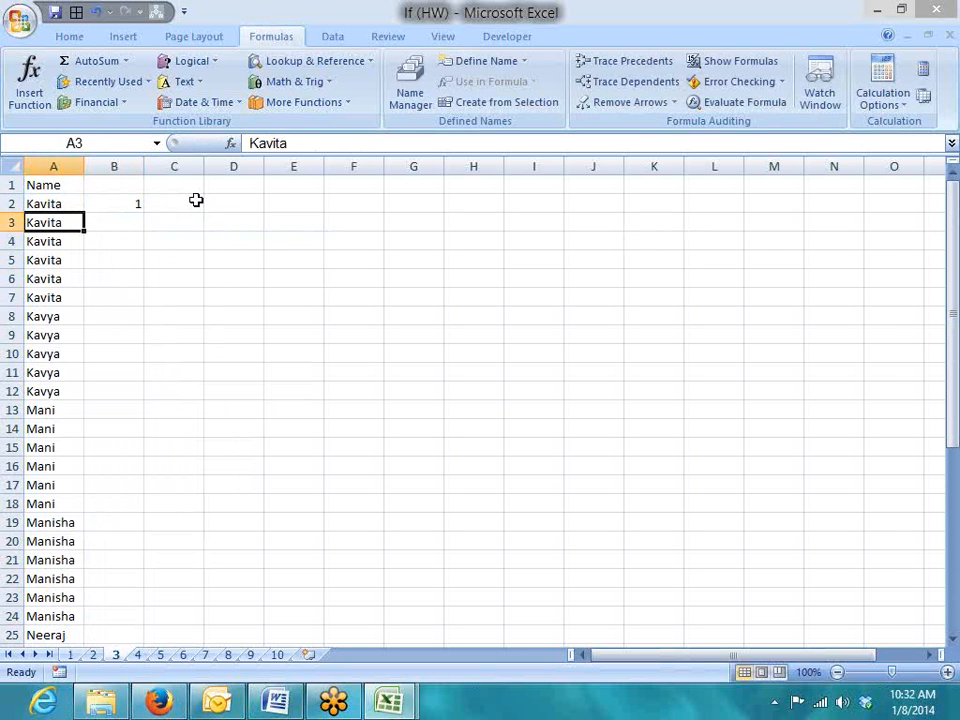
Fill the count formula down B2:B42 and check a lower row
key(ctrl+Down)
key(ctrl+Right)
key(Left)
key(ctrl+Left)
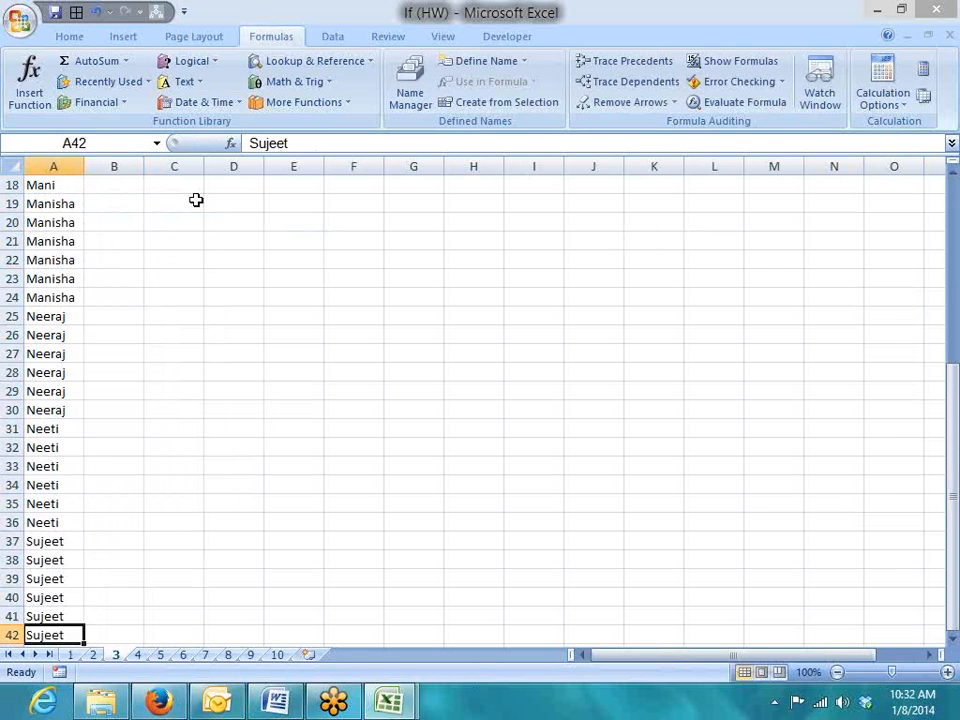
key(Right)
key(ctrl+shift+Up)
key(ctrl+d)
key(ctrl+Up)
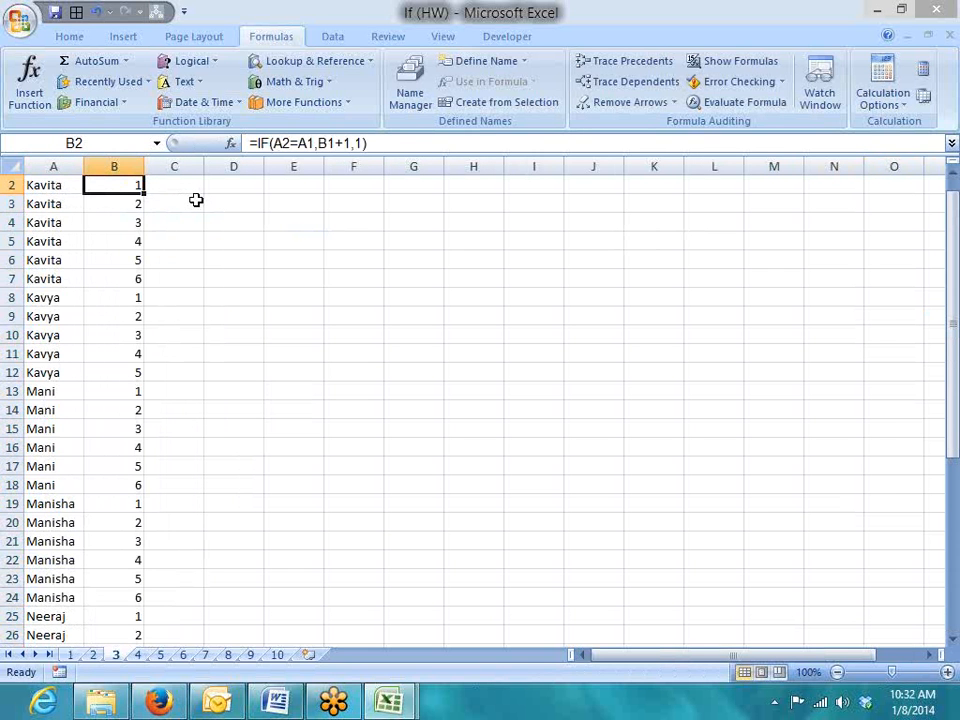
key(Down)
key(Down)
key(Down)
key(Down)
key(Down)
key(Down)
key(Down)
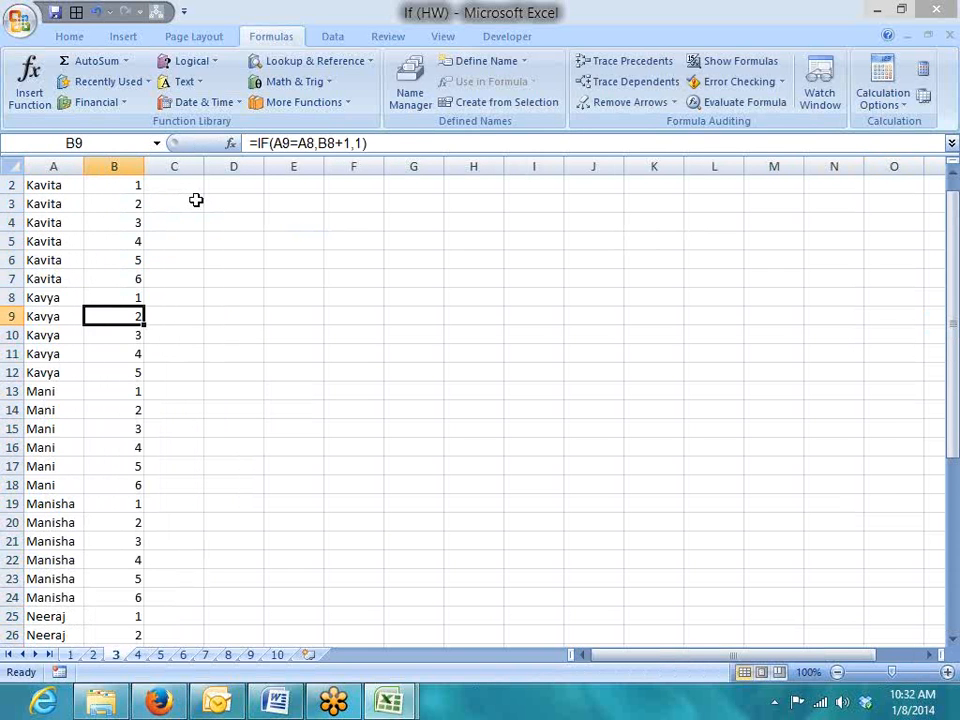
Compare with sheet 4's numbered column, then return to the top of sheet 3
key(ctrl+Page_Down)
key(Up)
key(Right)
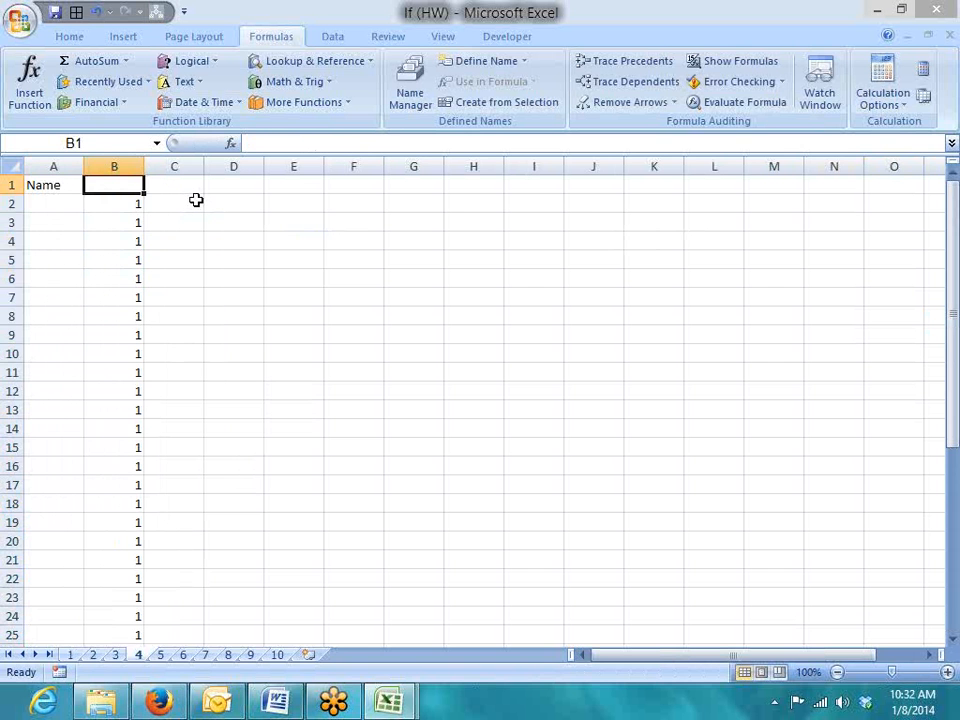
key(Down)
key(Down)
key(Down)
key(Down)
key(Down)
key(Down)
key(Down)
key(Down)
key(Down)
key(Down)
key(Down)
key(Down)
key(Down)
key(Down)
key(Down)
key(Down)
key(Down)
key(Down)
key(Down)
key(Down)
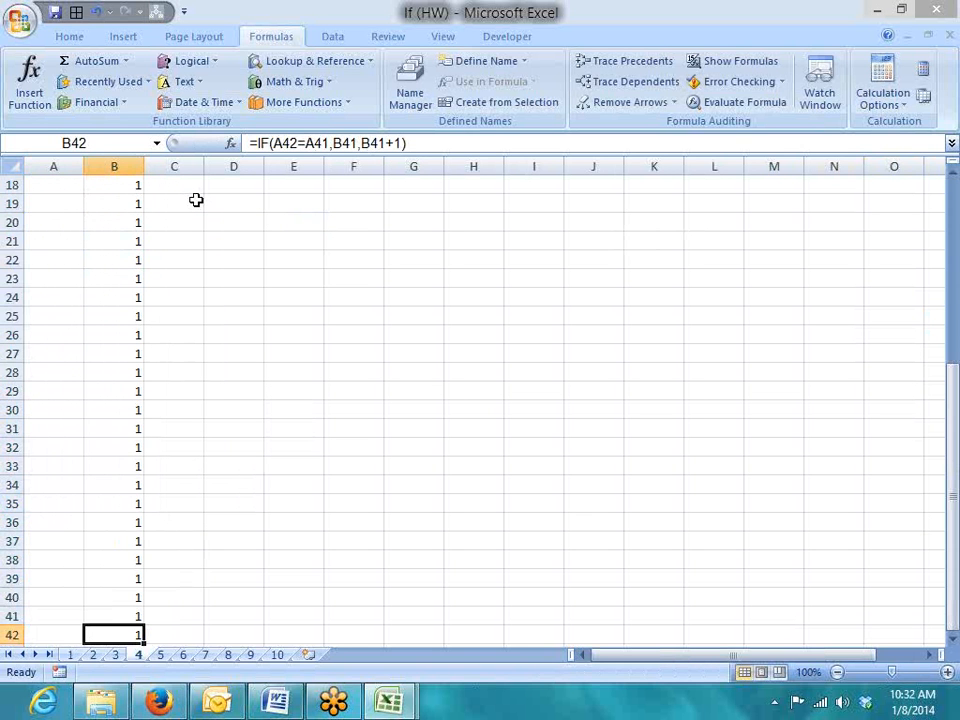
key(ctrl+Page_Up)
key(Left)
key(ctrl+Home)
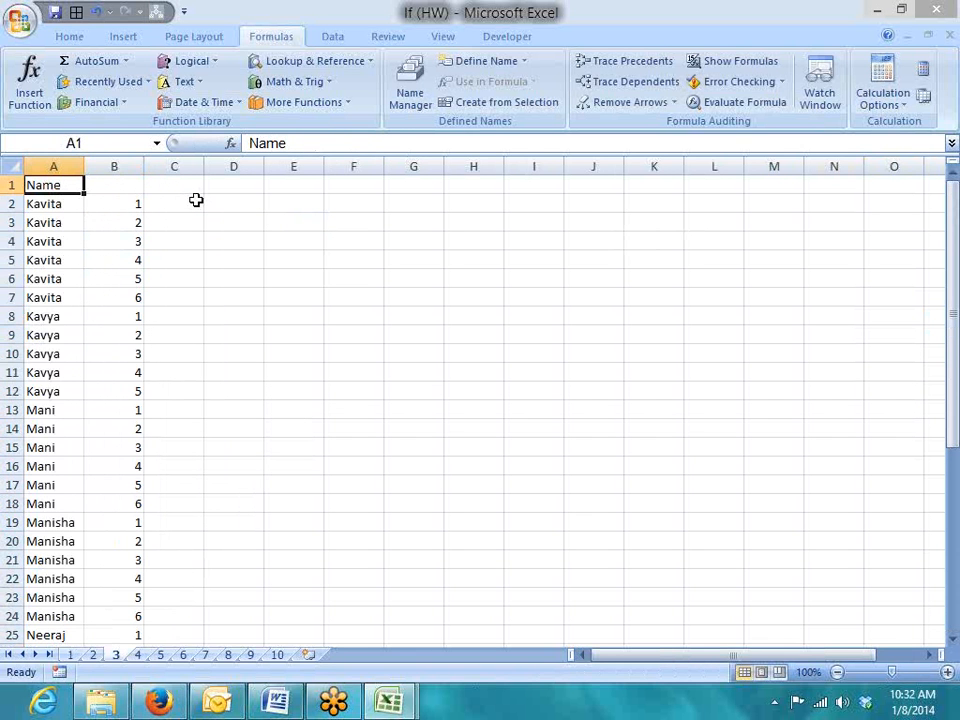
Go to sheet 5's Date, Month, Total table and select the Qtr1 label in B2
key(ctrl+Page_Down)
key(ctrl+Page_Down)
key(ctrl+Home)
key(Down)
key(Right)
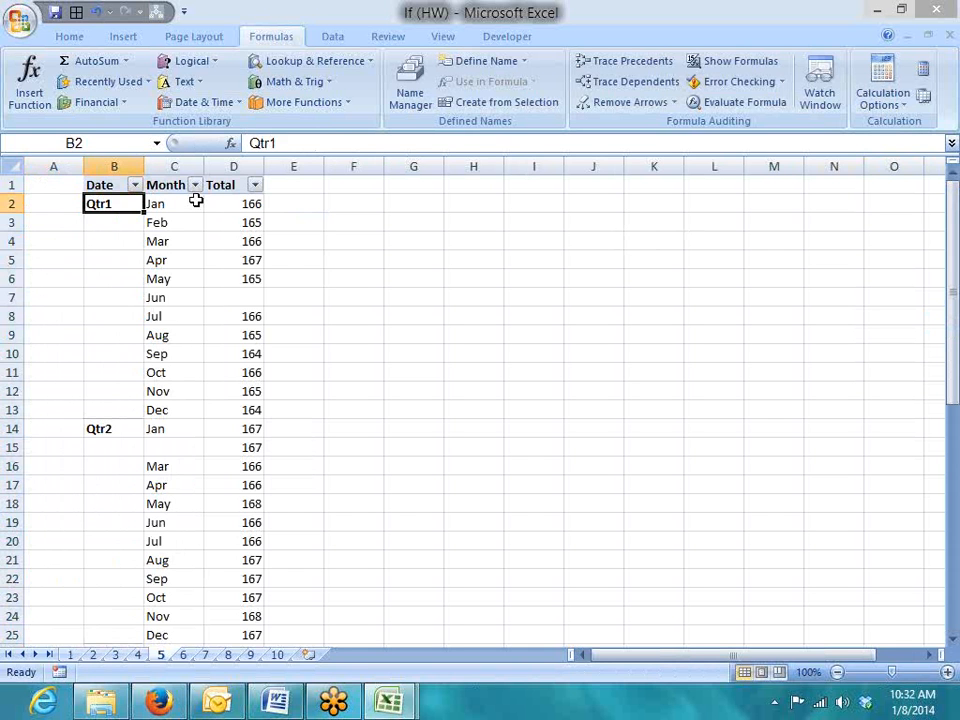
Inspect the Qtr1 label and the blank cells beneath it down to row 13
key(Left)
key(Right)
key(shift+Down)
key(shift+Down)
key(shift+Down)
key(shift+Down)
key(shift+Down)
key(shift+Down)
key(shift+Down)
key(shift+Down)
key(shift+Down)
key(shift+Down)
key(shift+Down)
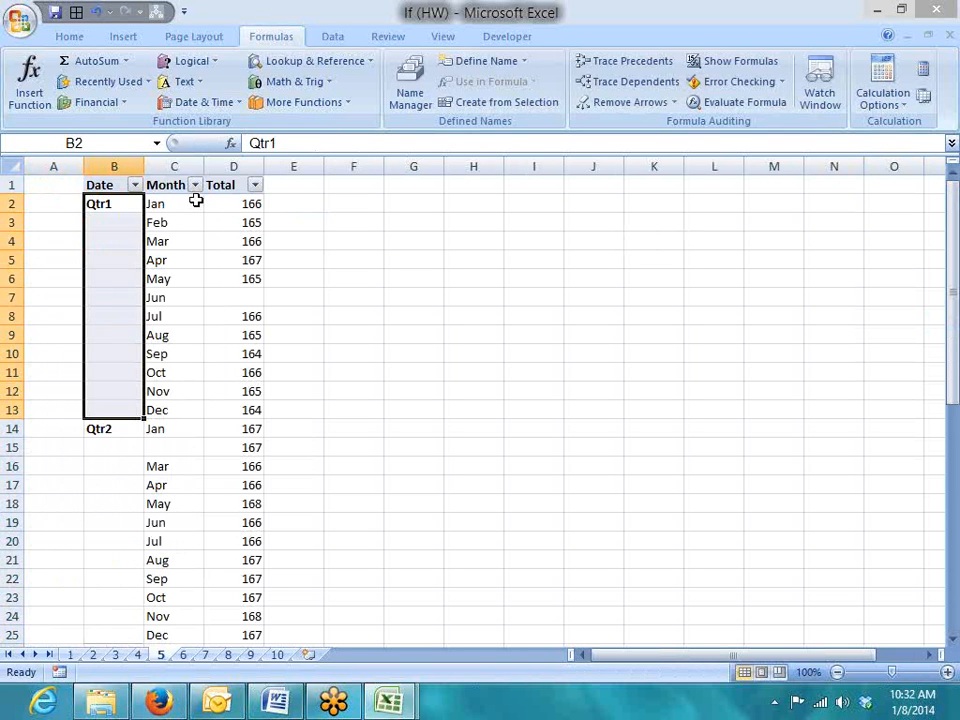
key(Down)
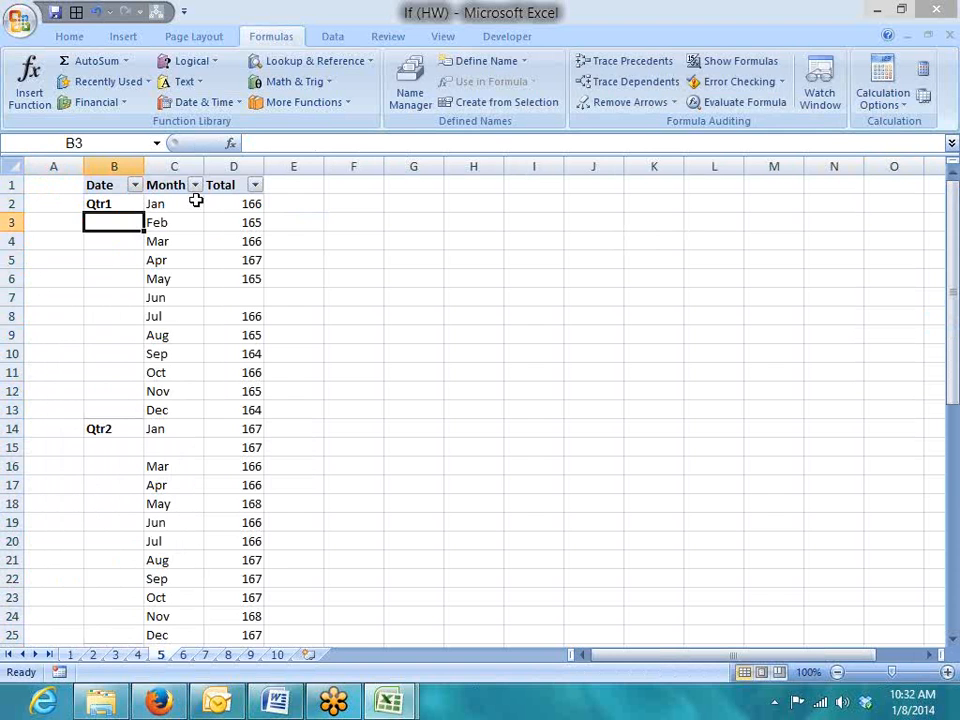
Enter =IF(B2=0,A1,B2) in A2
key(Left)
key(Up)
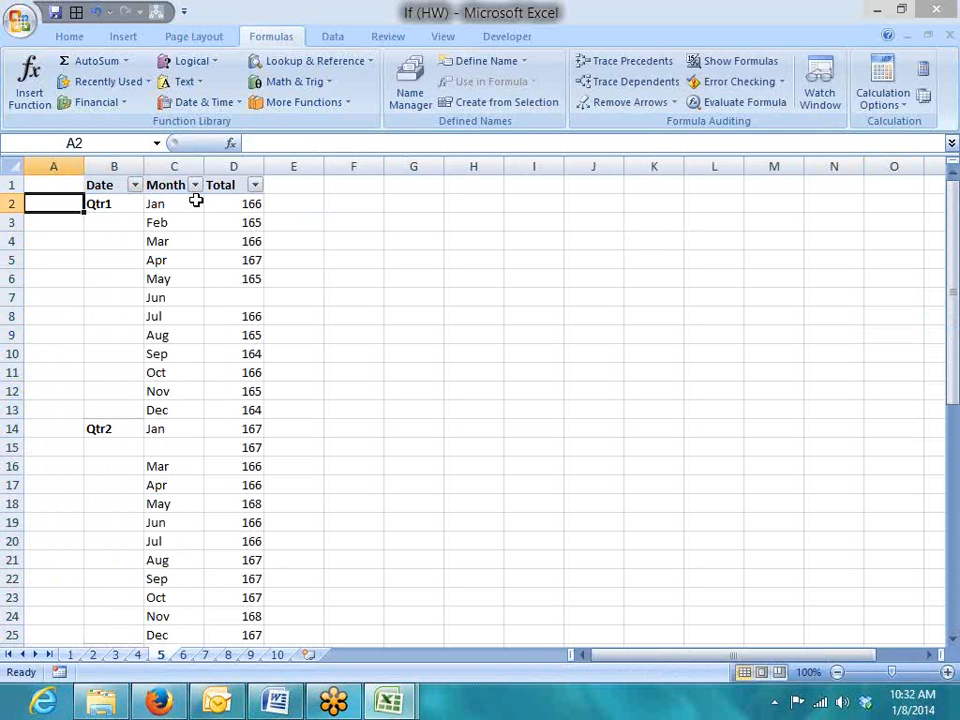
text(=if)
key(Tab)
text(B2=0,A1,)
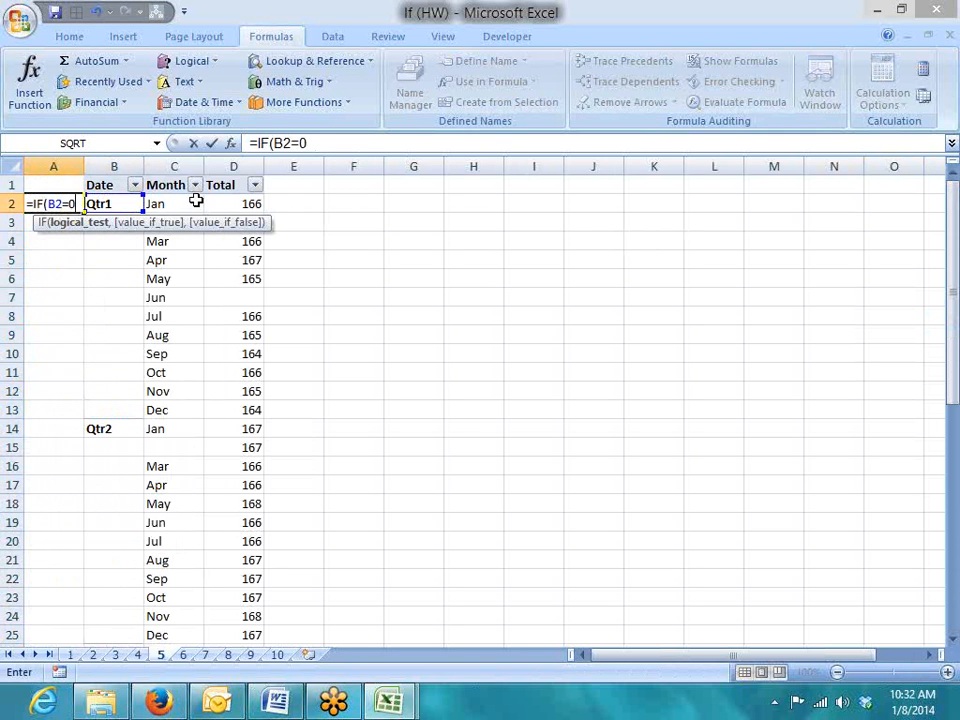
key(Right)
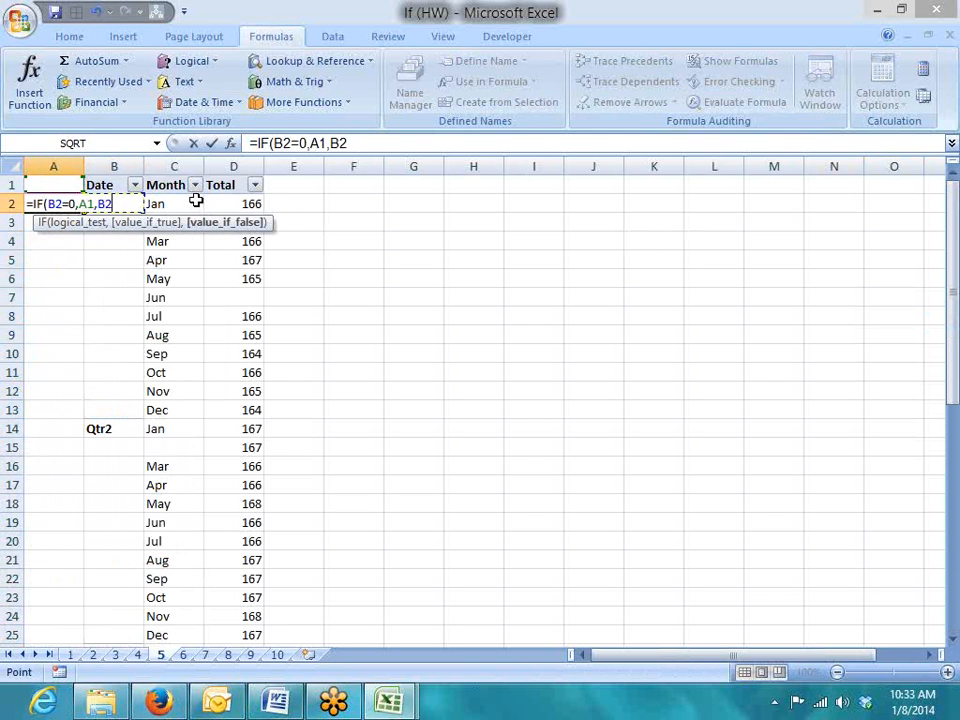
key(Return)
Verify the A2 formula against the Qtr1 value in B2 and the empty A1
key(Up)
key(Right)
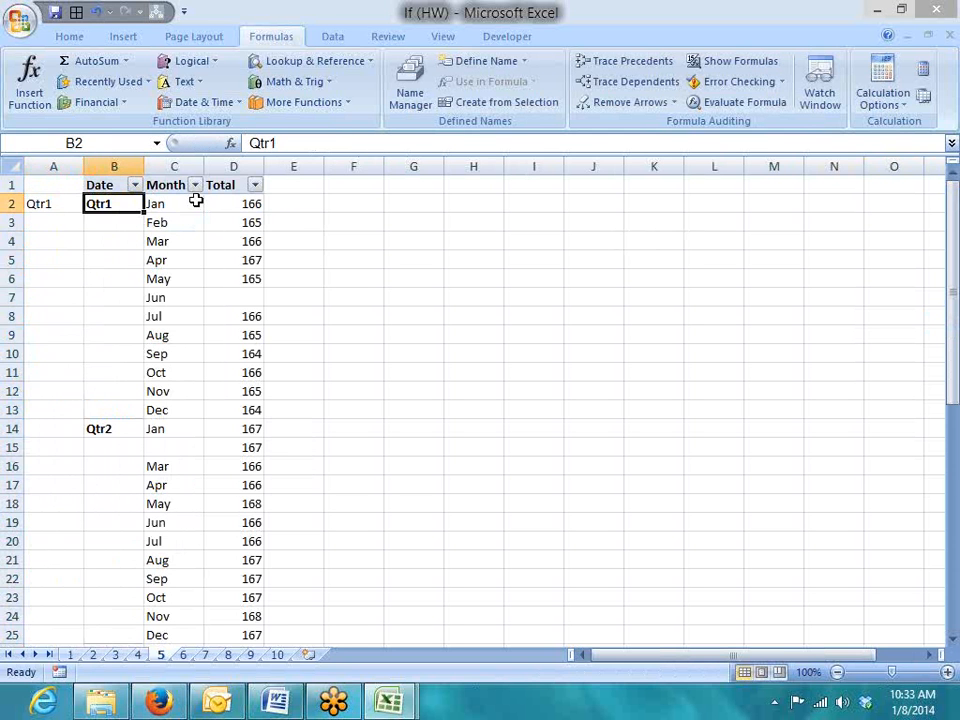
key(Left)
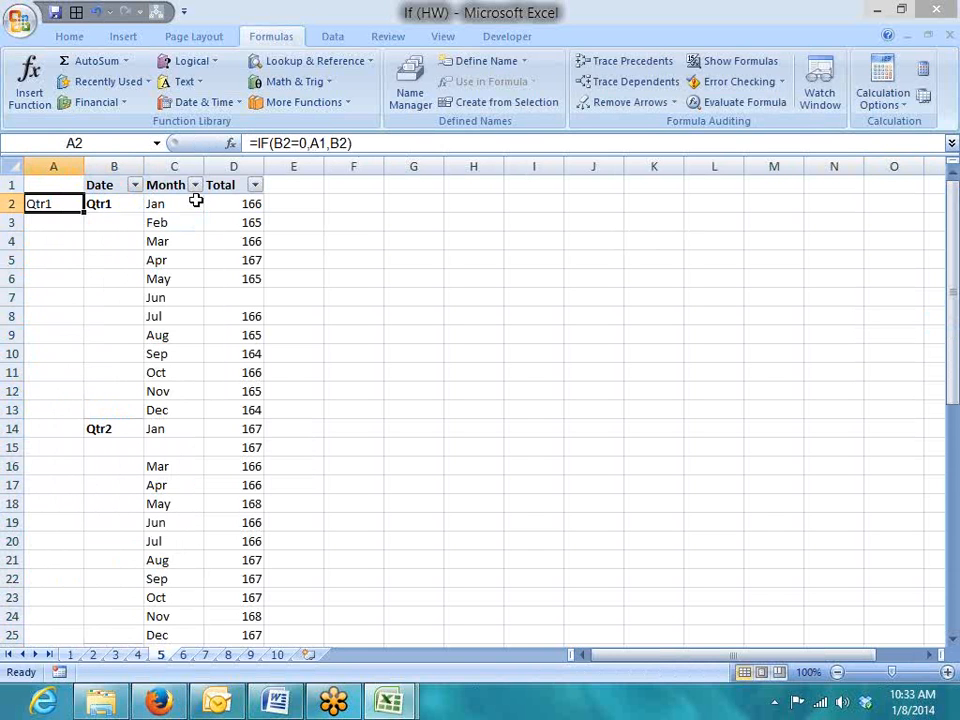
key(Up)
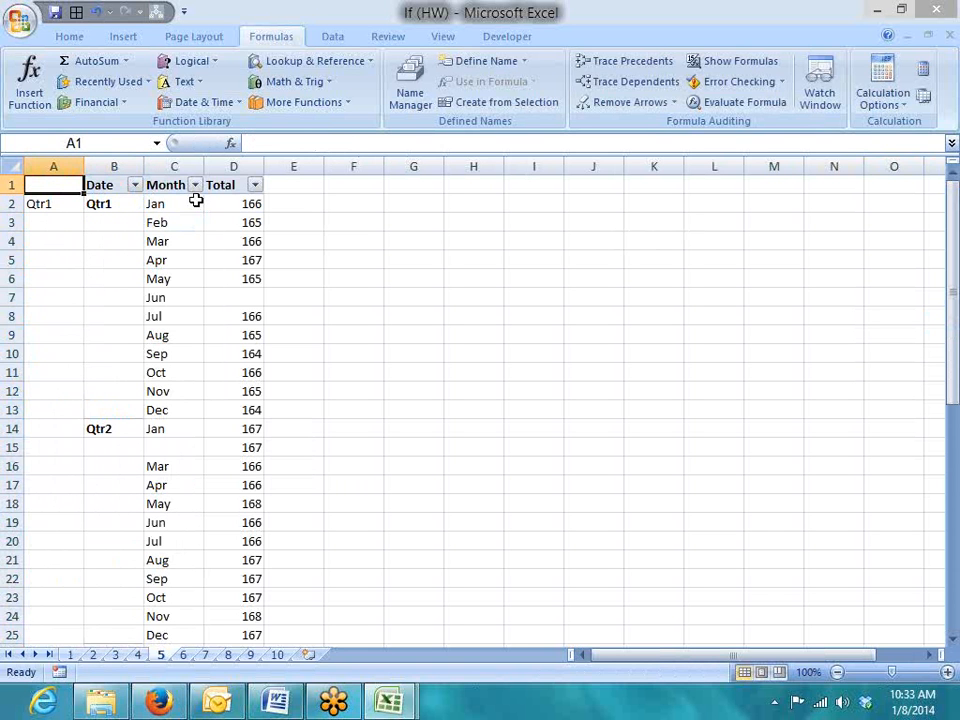
key(Down)
key(Right)
key(Left)
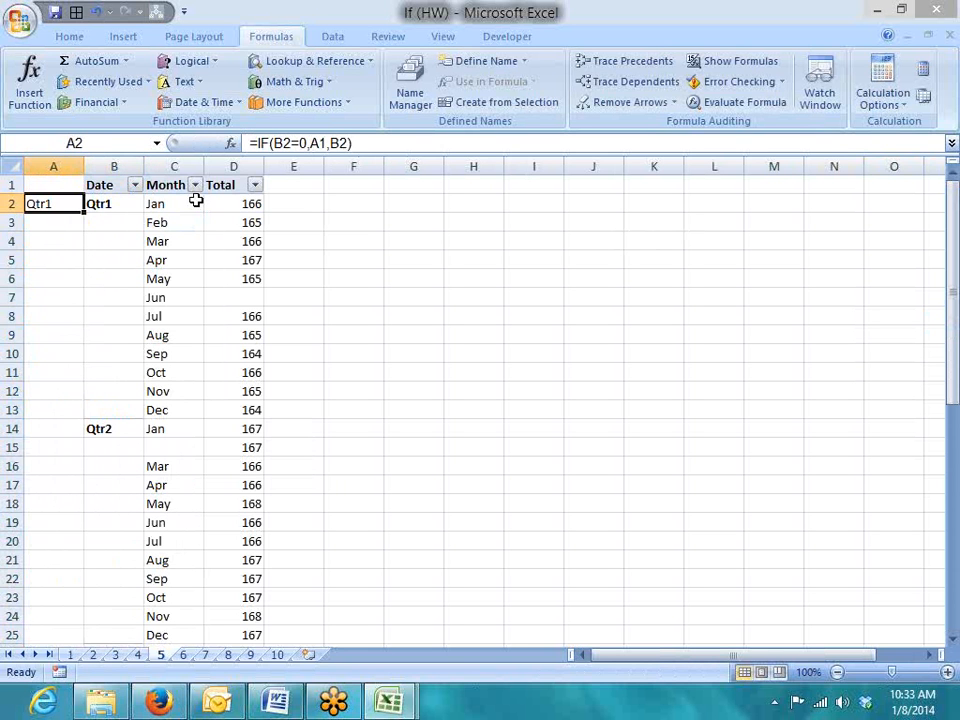
Copy the quarter formula into A3 and check its result
key(shift+Down)
key(ctrl+d)
key(Down)
key(Right)
key(Left)
key(Up)
Fill the quarter formula down column A to the last month row, then go to sheet 6
key(Right)
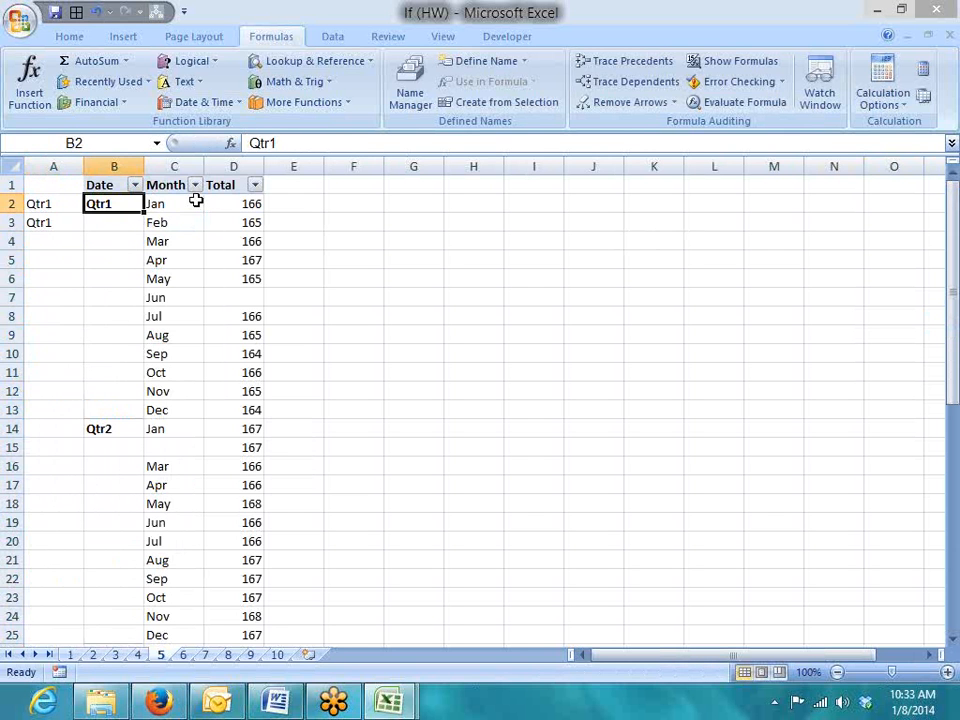
key(Right)
key(ctrl+Down)
key(Right)
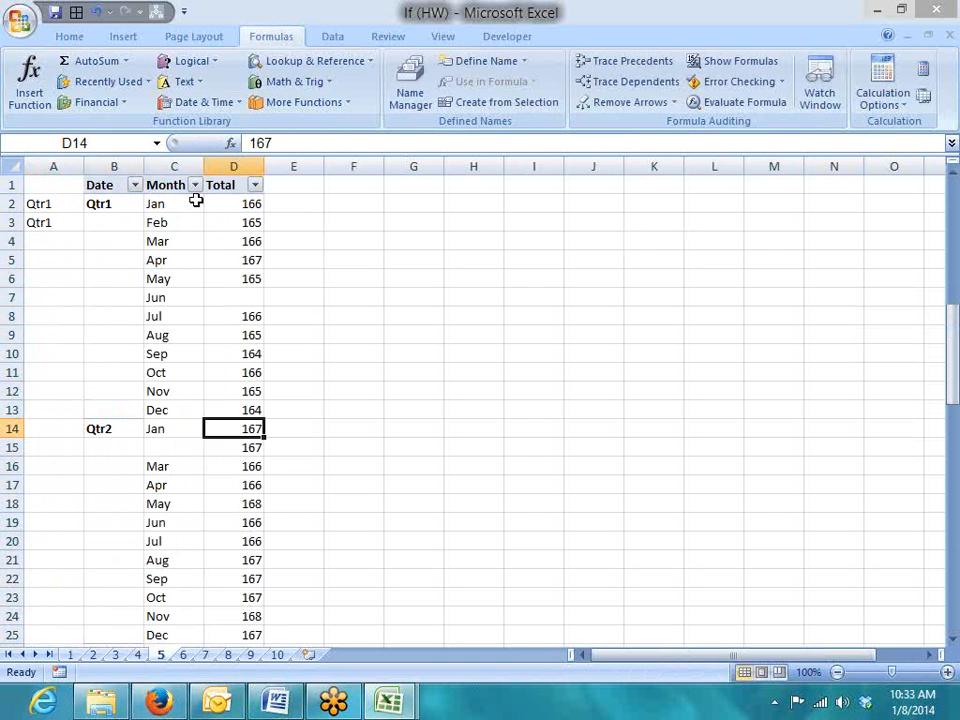
key(ctrl+Down)
key(ctrl+Left)
key(Left)
key(Up)
key(ctrl+shift+Up)
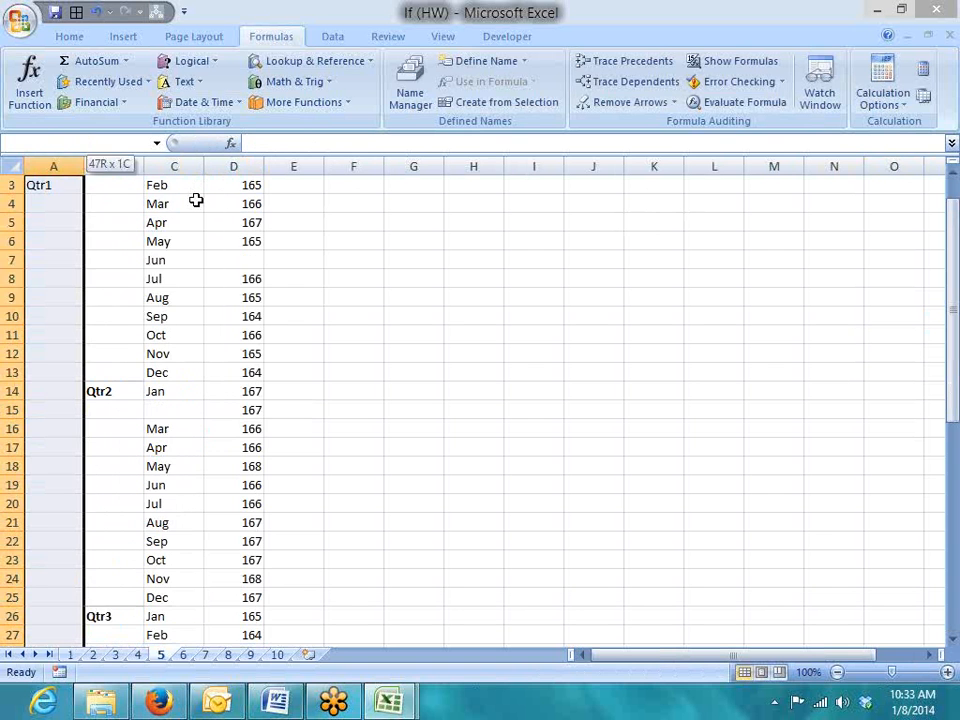
key(ctrl+d)
key(Down)
key(Down)
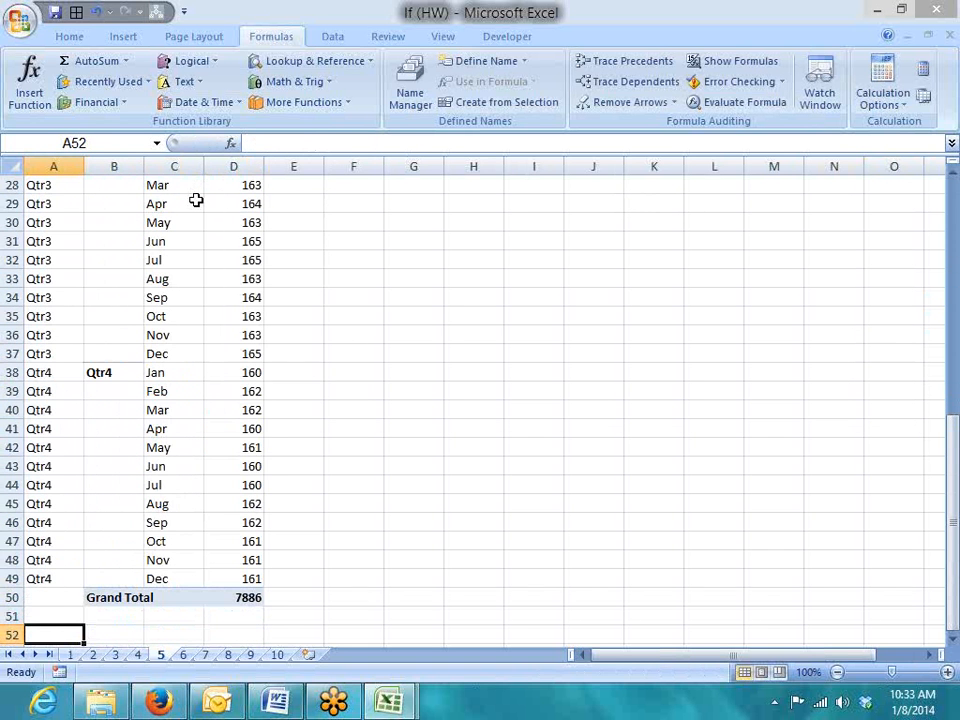
key(Up)
key(Up)
key(Up)
key(Up)
key(Up)
key(Up)
key(Up)
key(Up)
key(Up)
key(Up)
key(Up)
key(Up)
key(Up)
key(Up)
key(Up)
key(Up)
key(Up)
key(Up)
key(Up)
key(Up)
key(Up)
key(Up)
key(Up)
key(Up)
key(Up)
key(Up)
key(Up)
key(Up)
key(Up)
key(Up)
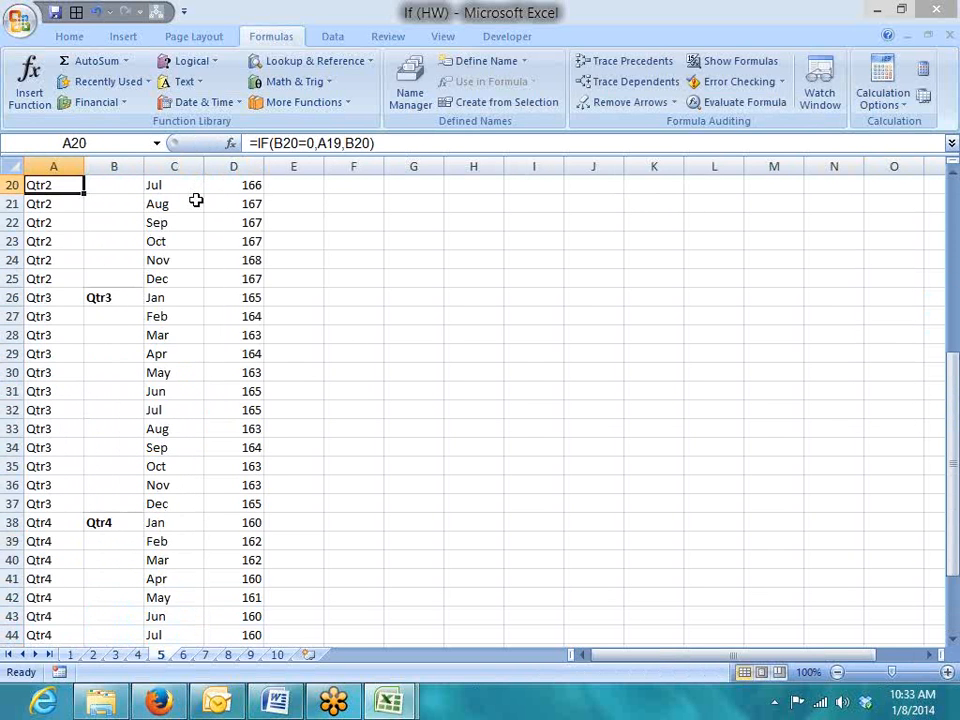
key(ctrl+Page_Down)
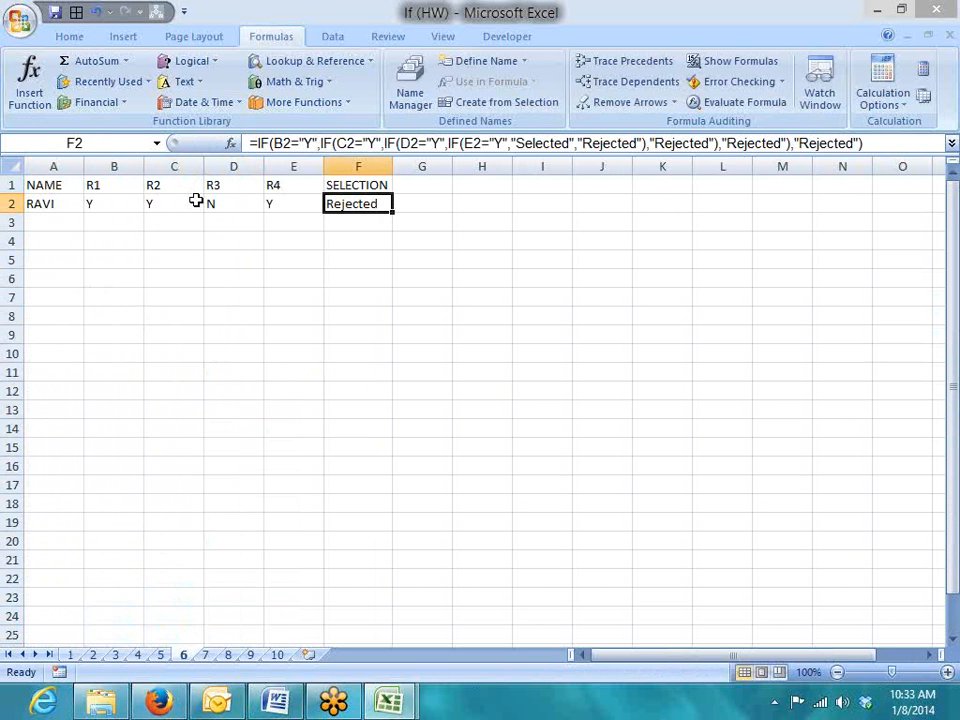
Clear the old nested IF formula from F2 and review the round results
key(Delete)
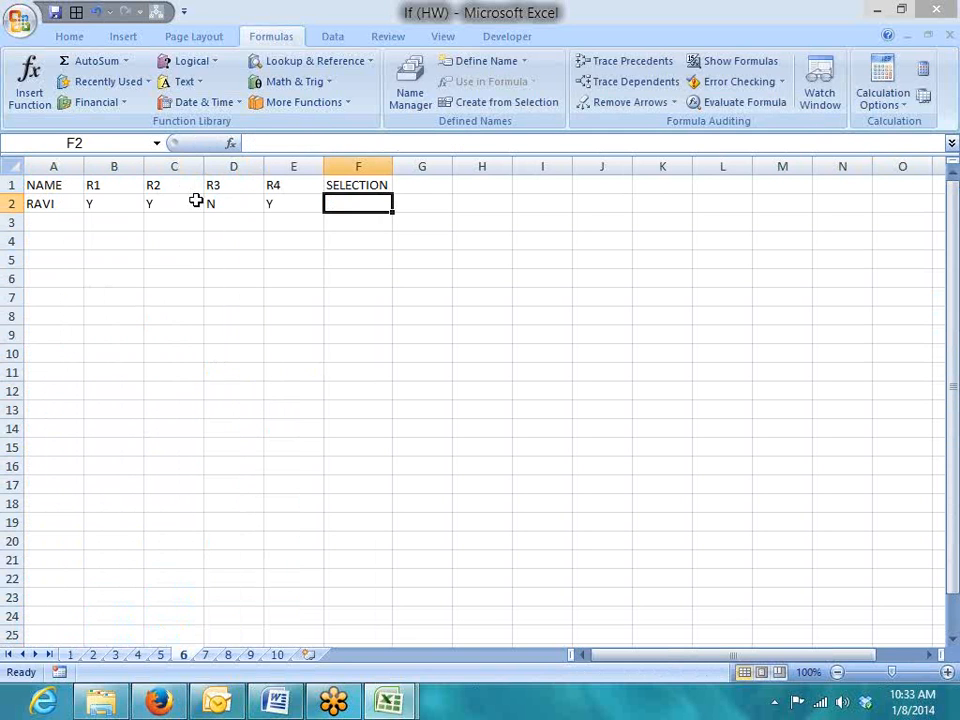
key(Left)
key(Left)
key(Left)
key(Left)
key(Left)
key(Right)
key(Right)
key(Right)
key(Right)
key(Left)
key(Left)
key(Left)
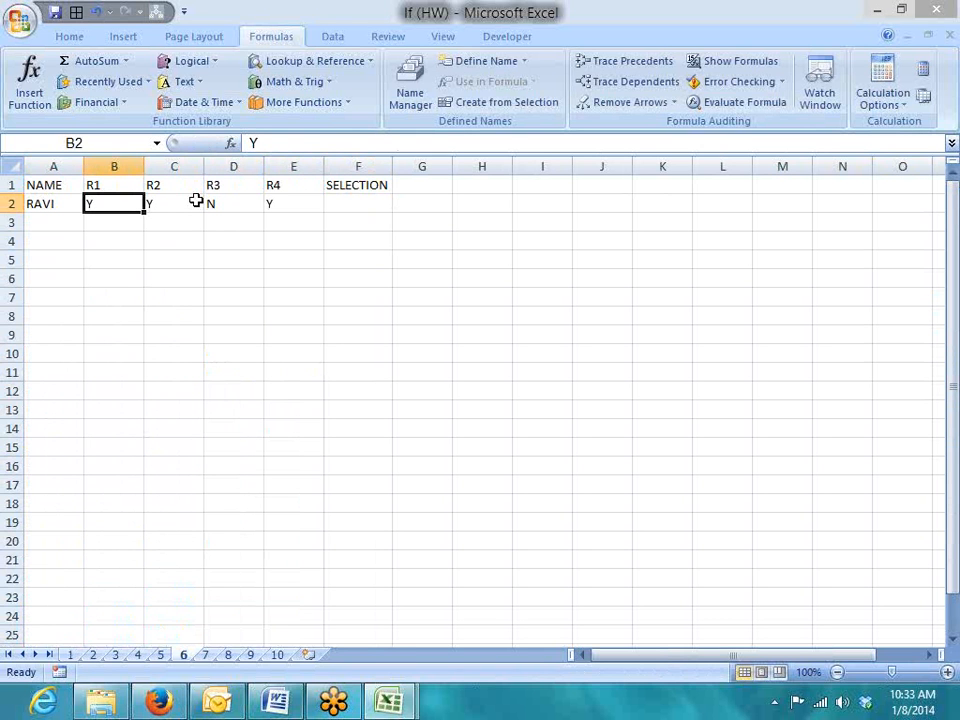
key(Right)
key(Right)
key(Right)
key(Right)
key(Left)
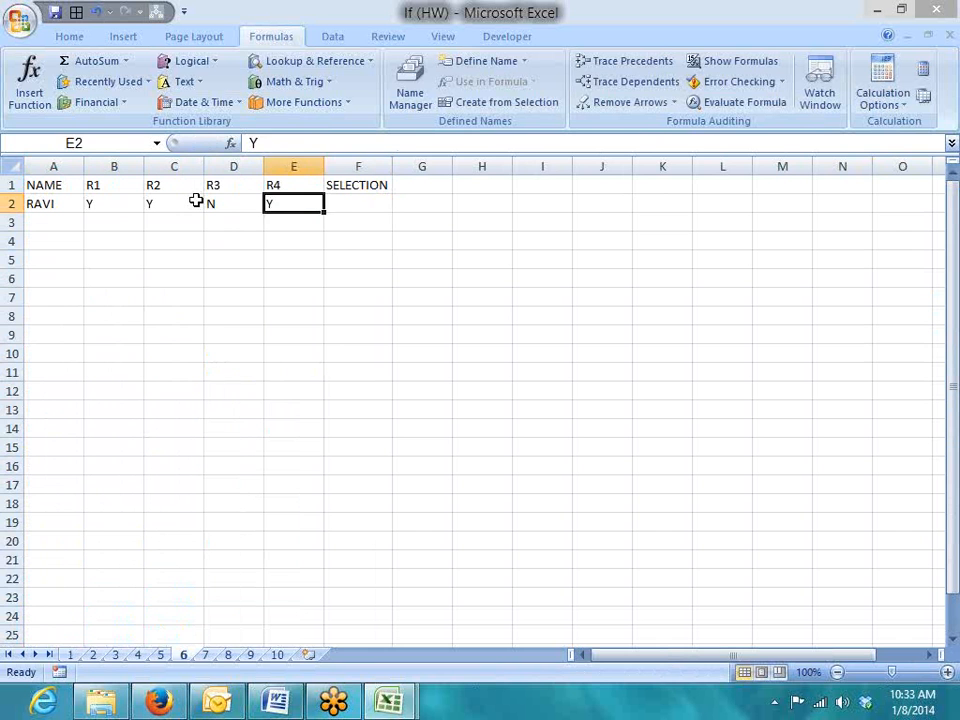
key(Left)
key(Down)
key(Down)
key(Down)
key(Down)
key(Down)
key(Up)
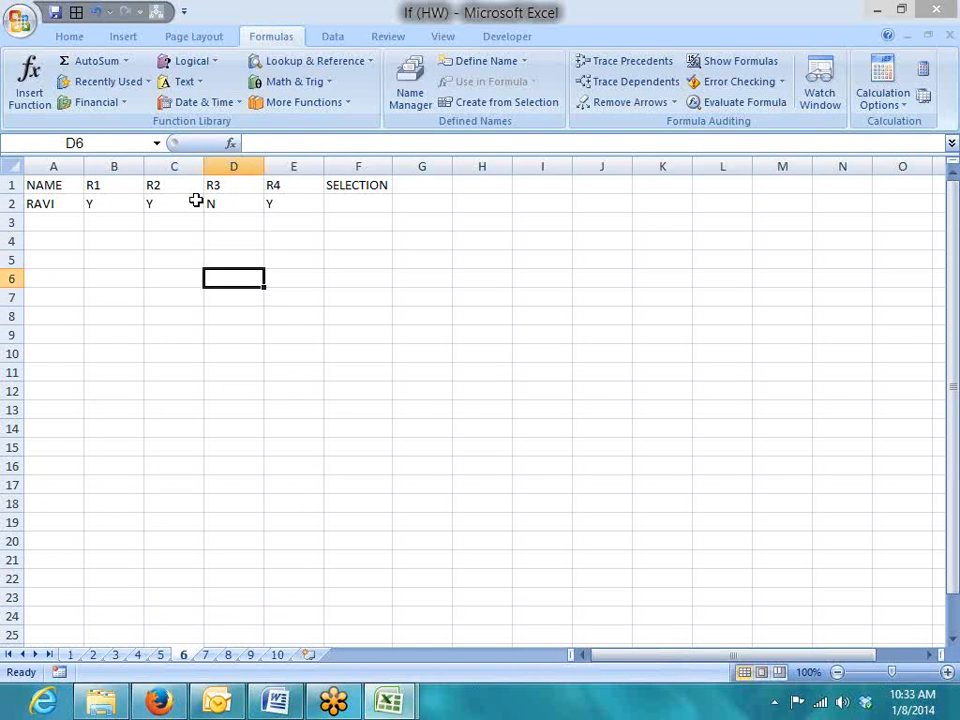
key(Up)
key(Up)
key(Up)
key(Up)
key(Up)
key(Left)
key(Left)
key(Down)
Select RAVI's results B2:E2, then begin an =IF( formula in F2
key(shift+Right)
key(shift+Right)
key(shift+Right)
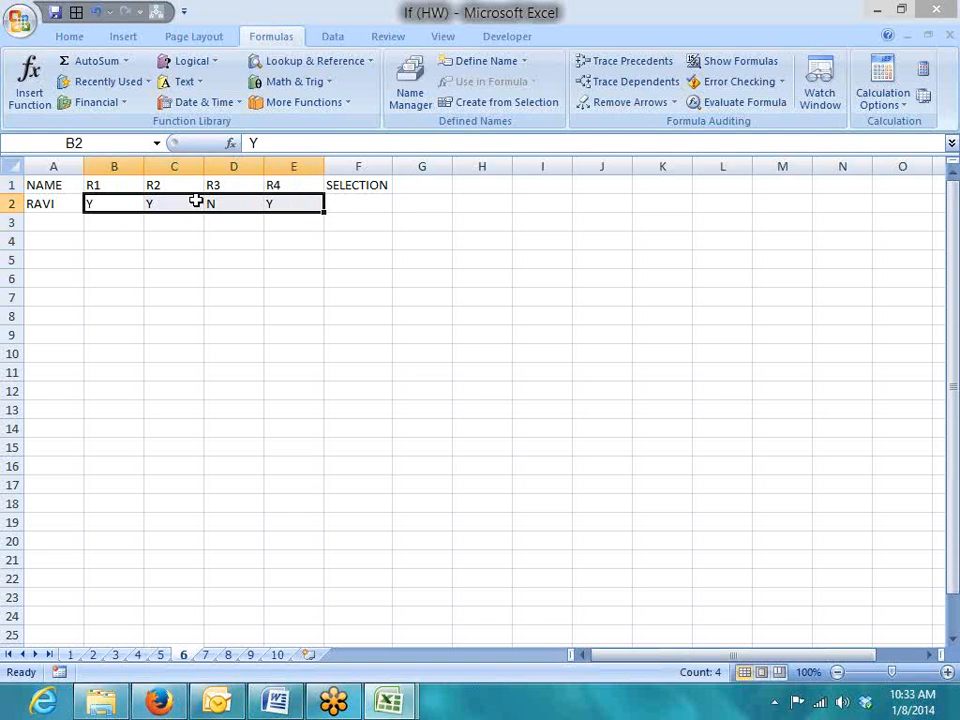
key(Right)
key(Right)
key(Right)
key(Right)
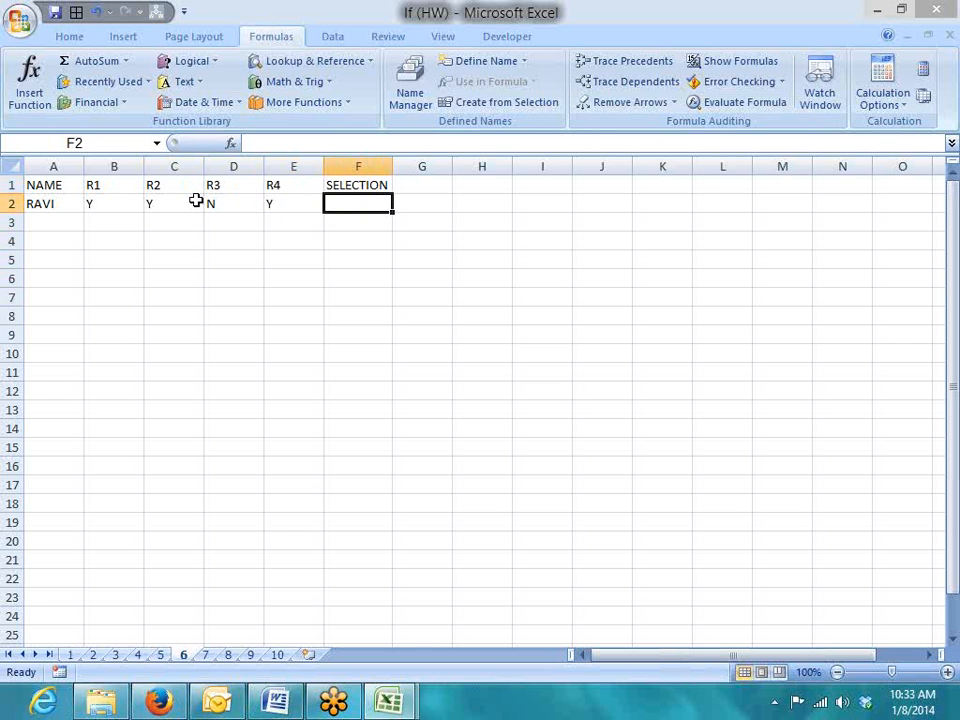
text(=IF()
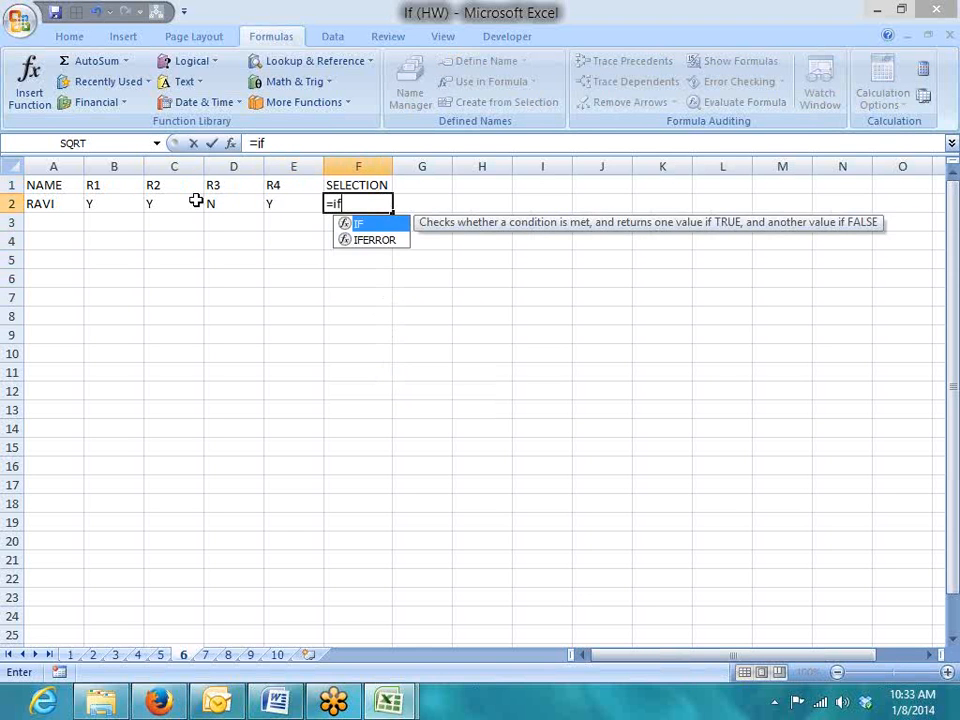
Build the nested tests B2="y", C2="y", D2="y" and E2="y" in F2
key(Left)
key(Left)
key(Left)
key(Left)
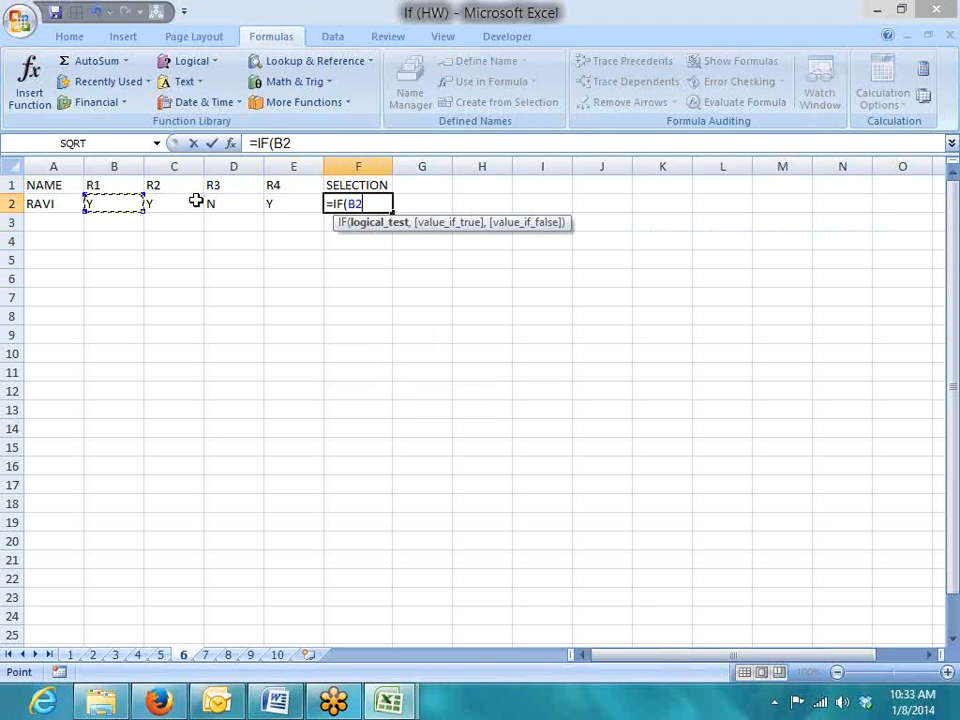
text(="y",if)
key(Tab)
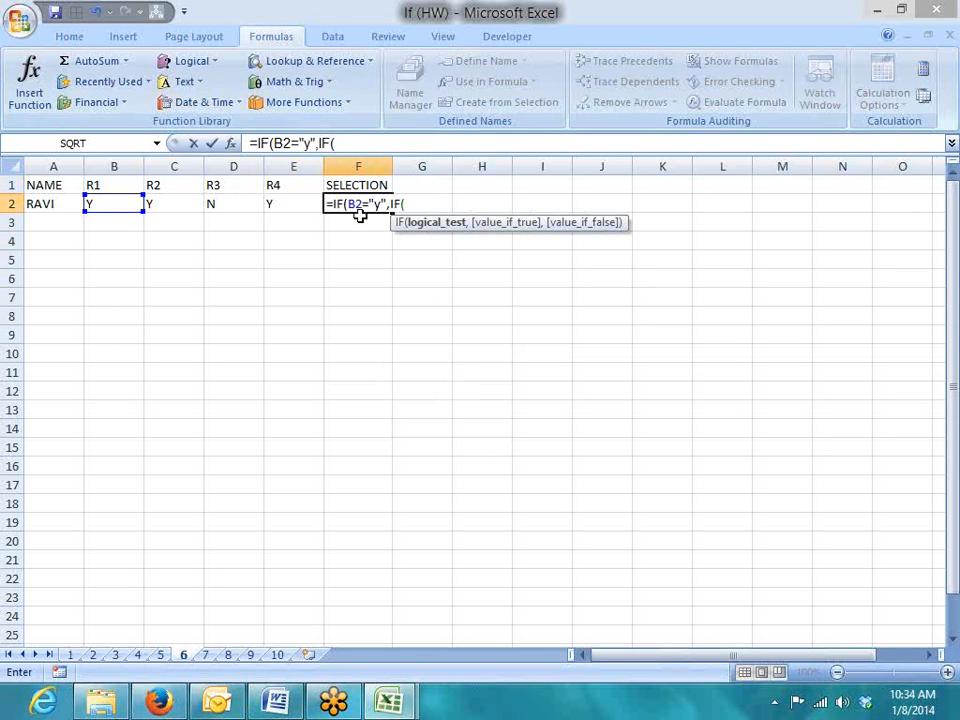
click(174, 203)
text(=")
text("y)
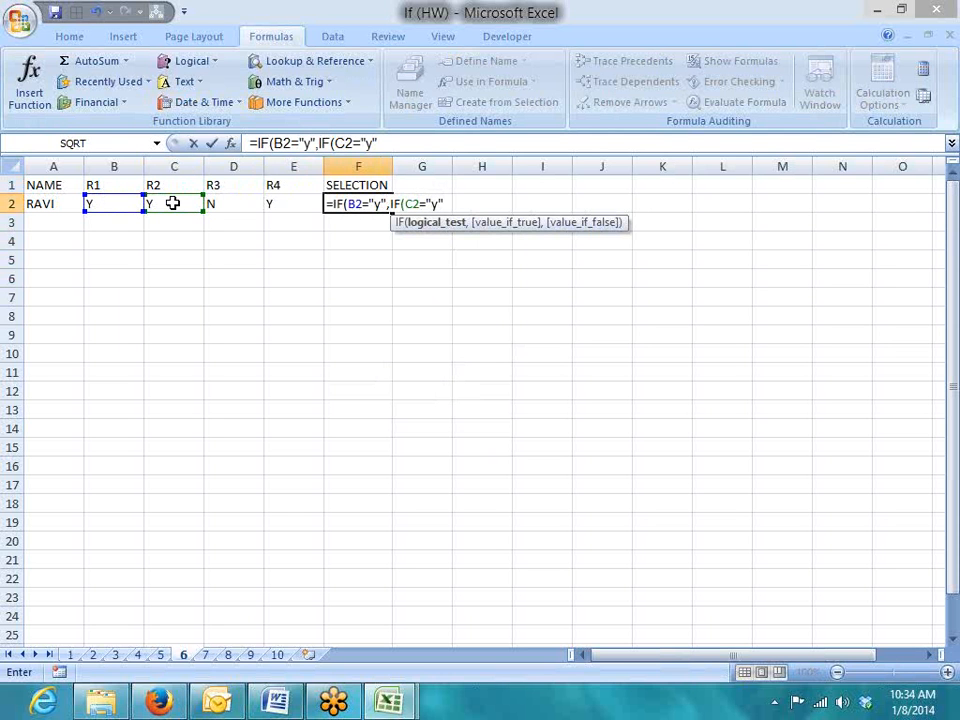
text(,)
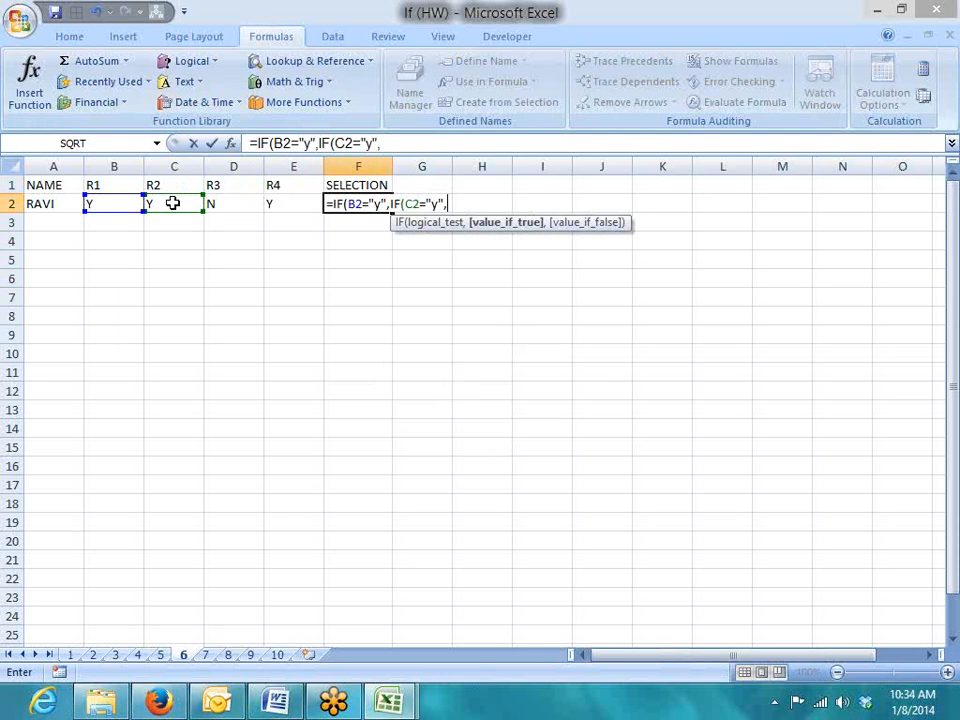
text(IF()
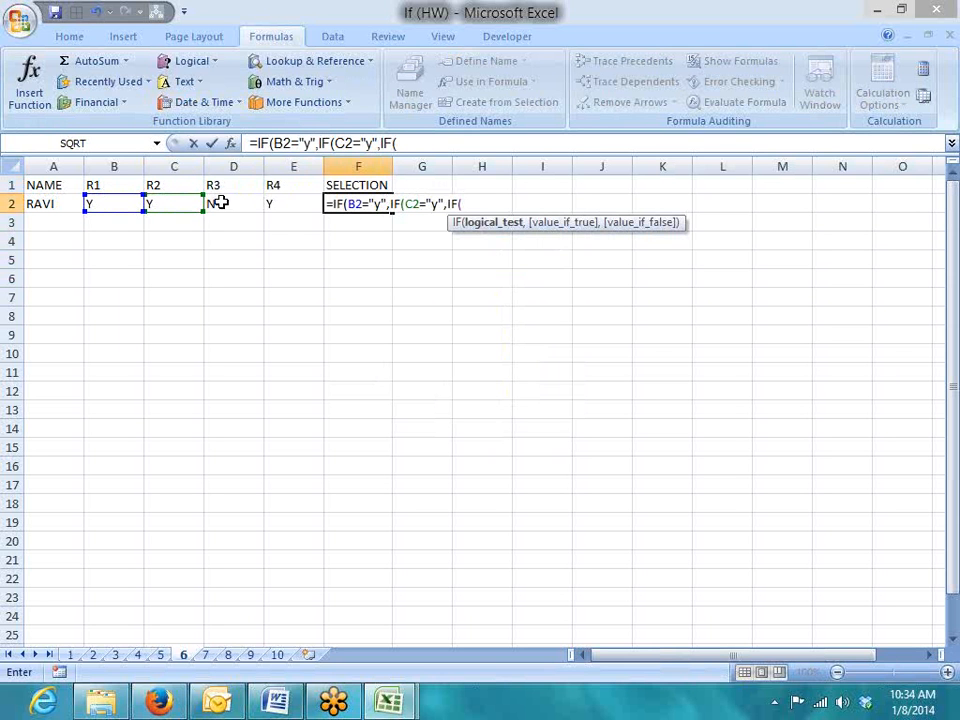
click(221, 203)
text(="y)
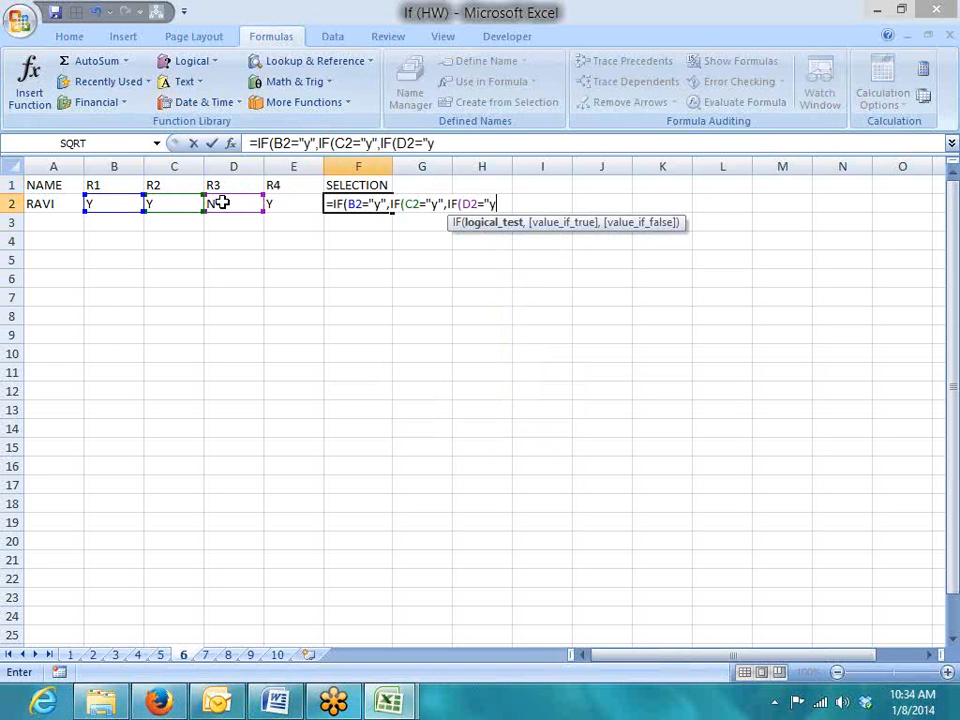
text(",)
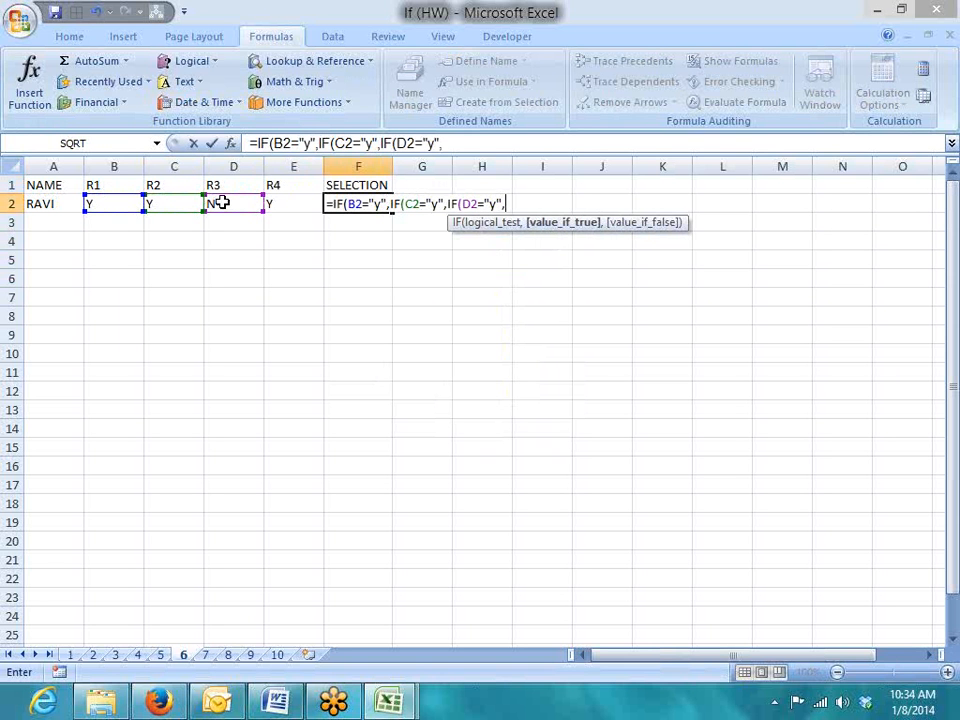
text(IF()
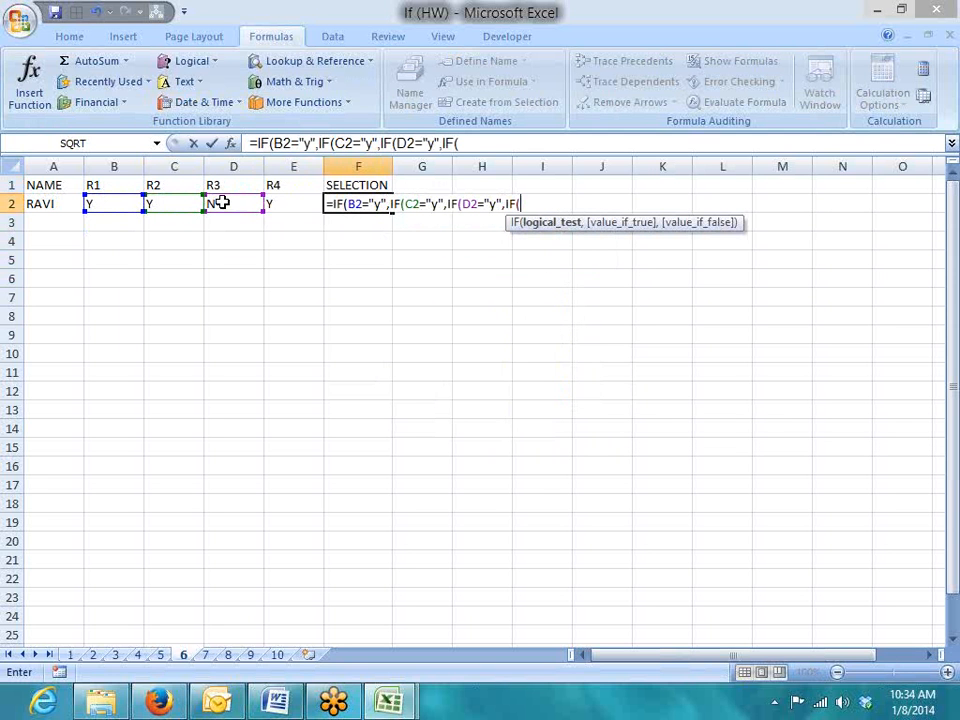
click(306, 203)
text(="y")
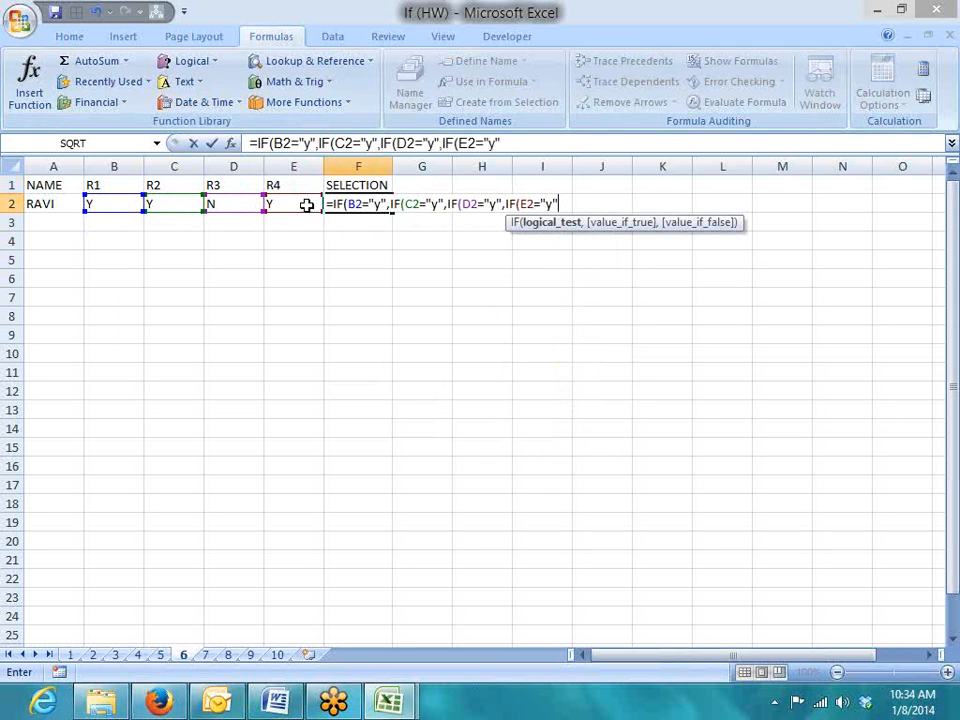
text())
Fix the premature parenthesis, add "Selected","Rejected" and enter the formula
key(Return)
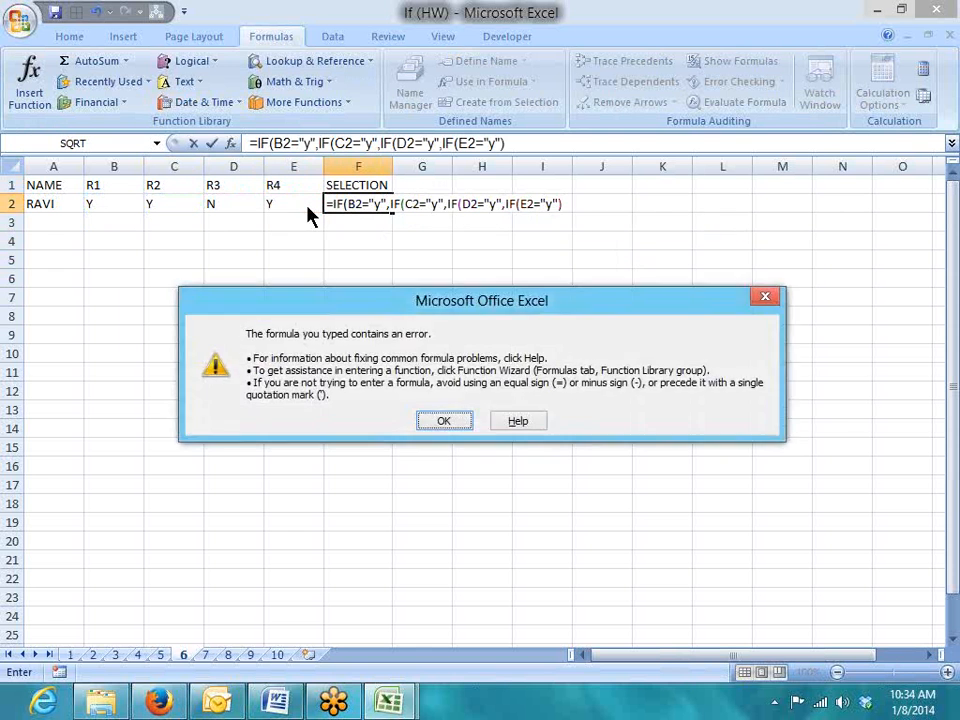
key(Return)
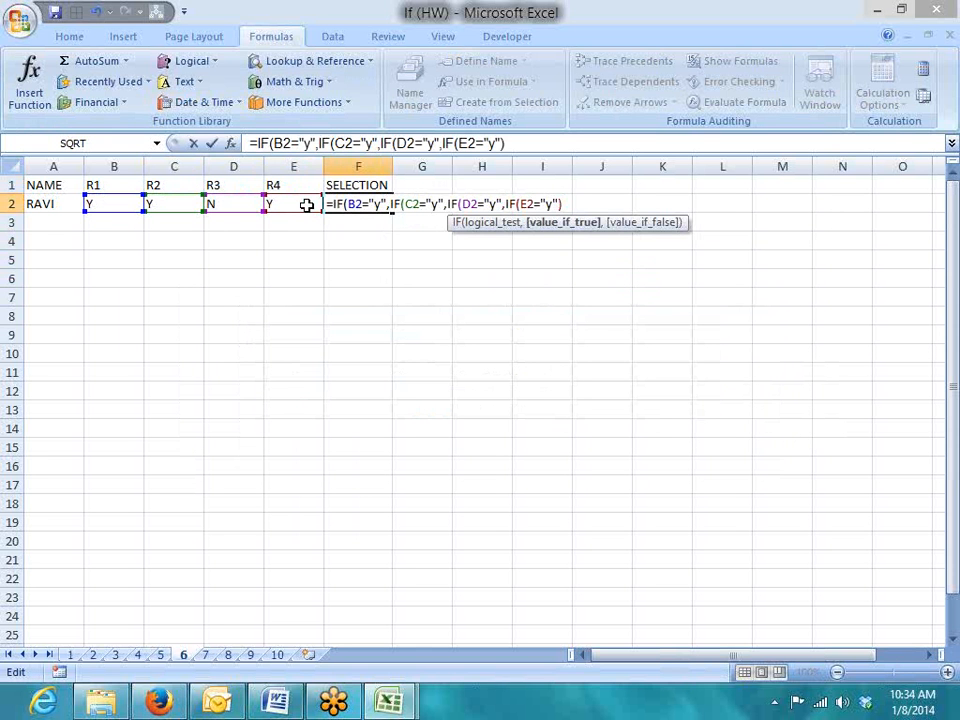
key(BackSpace)
text(,"Selected","Re)
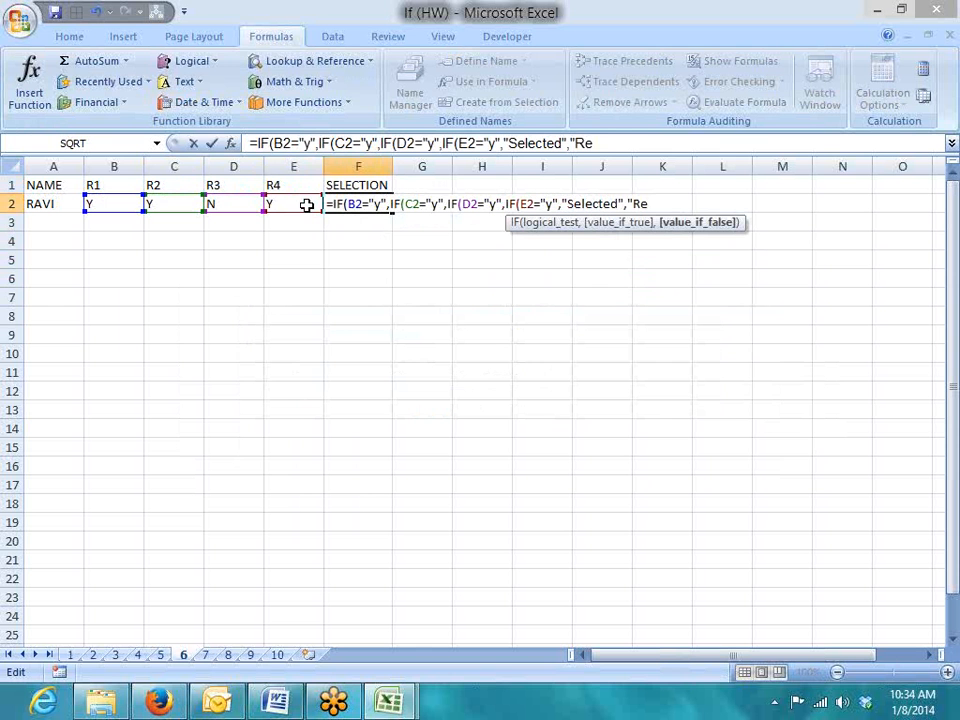
text(jected")
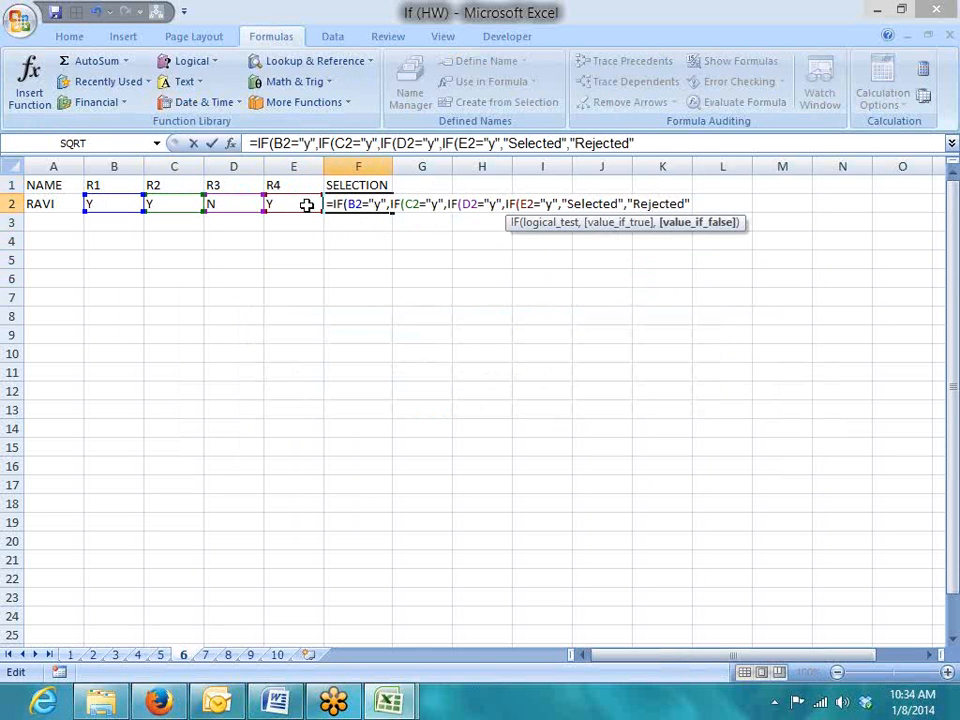
text())
key(Return)
key(Return)
key(Up)
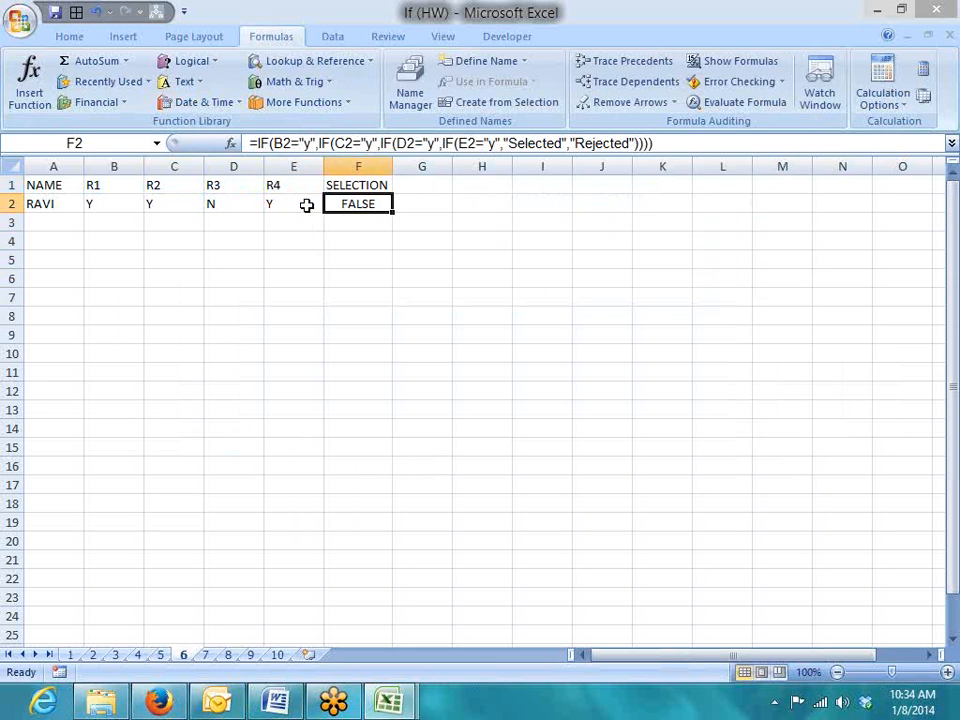
Change RAVI's rounds: D2 to Y, E2 to N and B2 to N
key(Left)
key(Left)
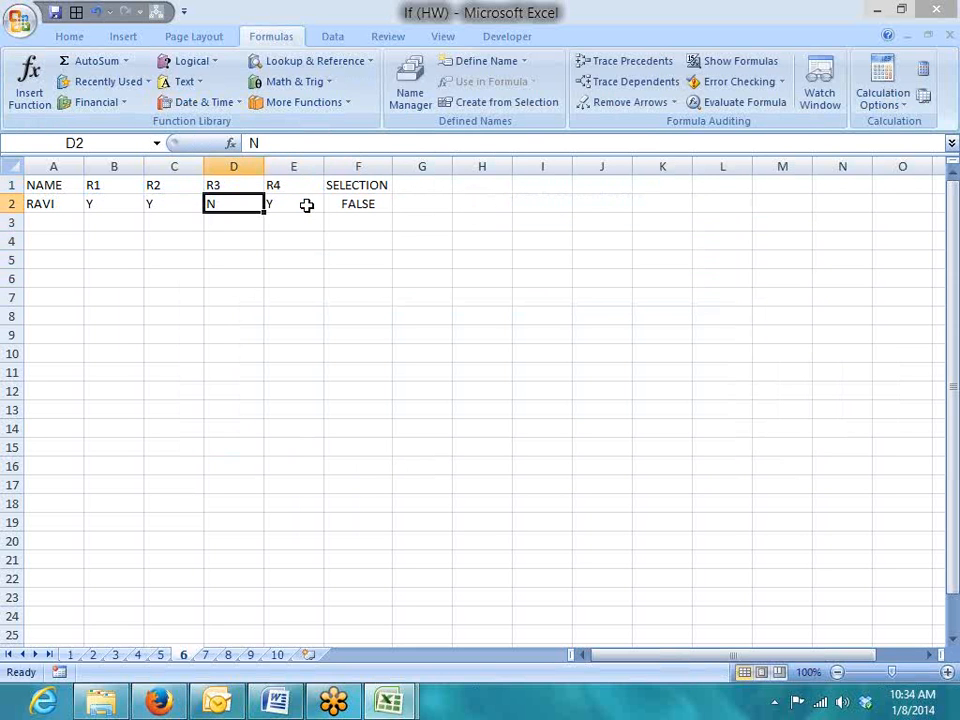
text(Y)
key(Tab)
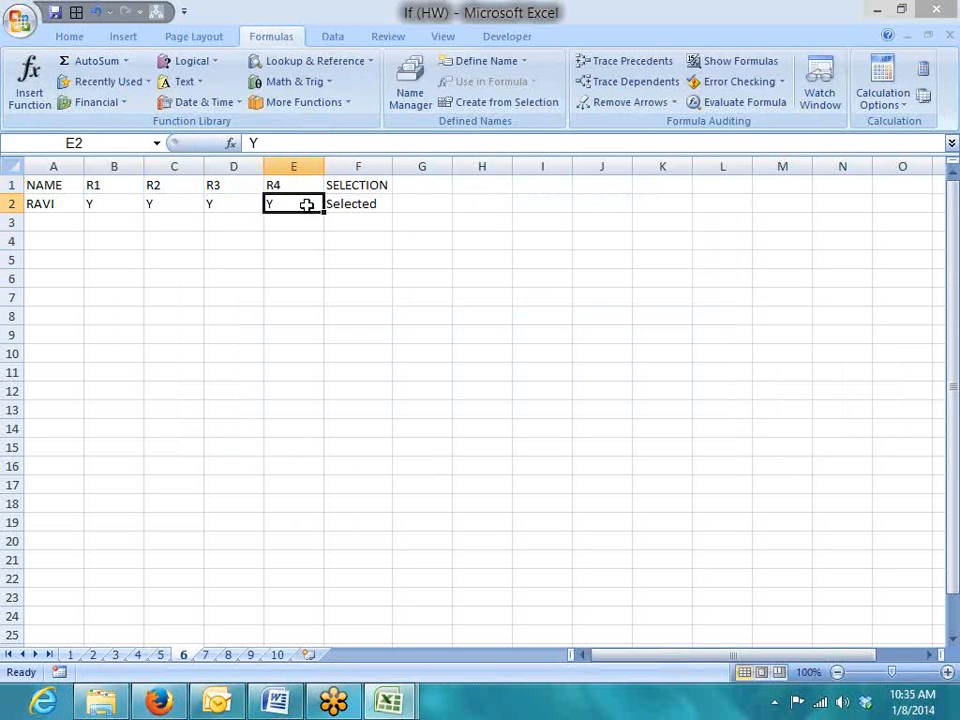
text(N)
key(Tab)
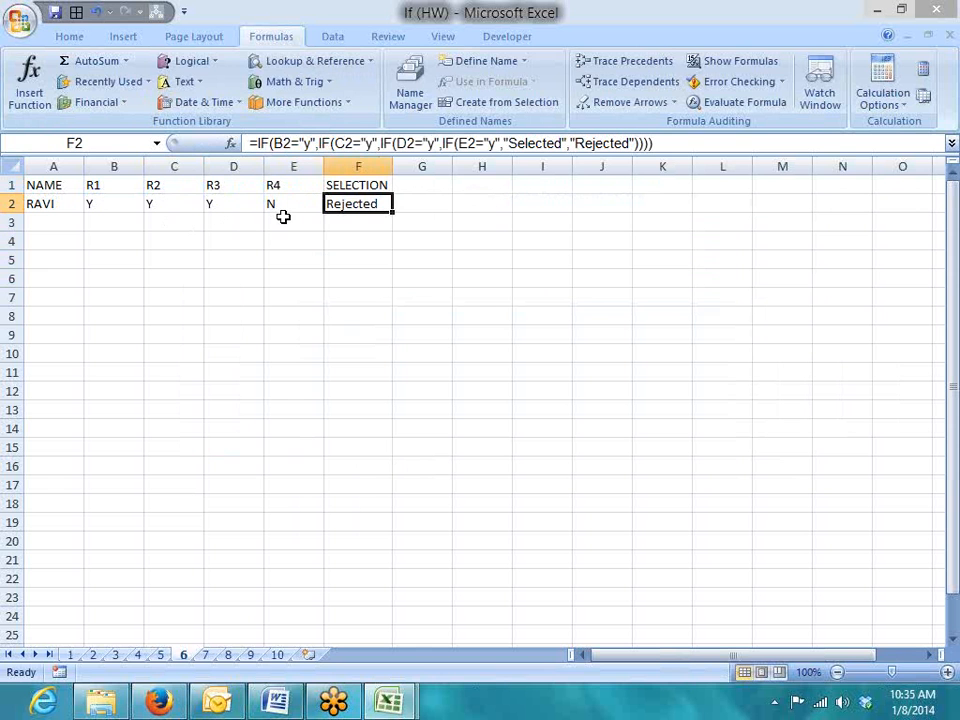
click(135, 204)
text(N)
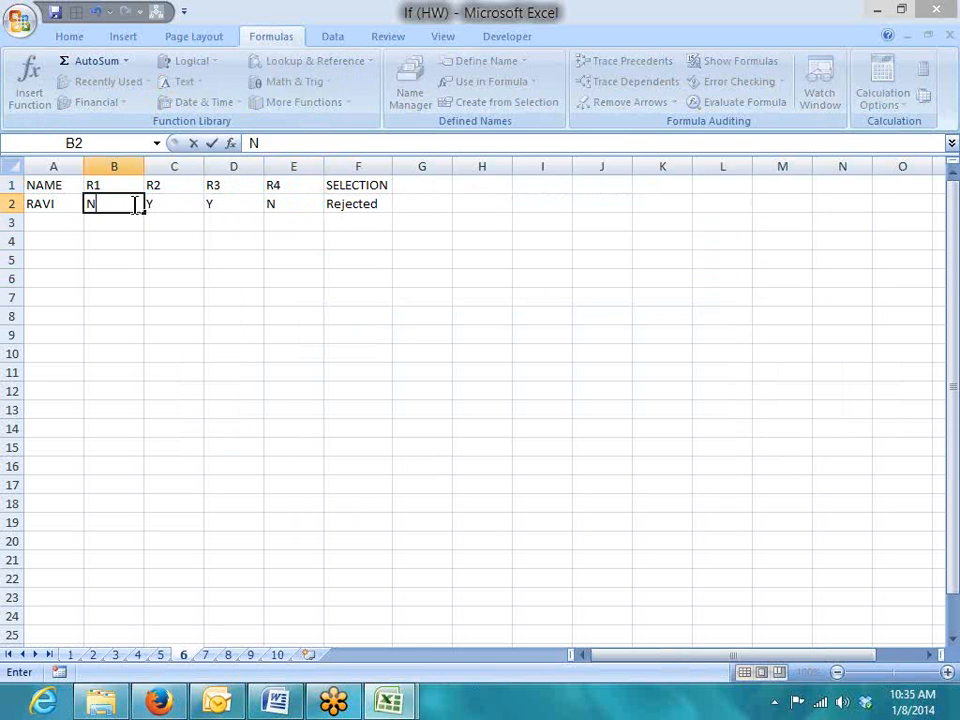
key(Return)
Select F2 and highlight the nested part of its formula after the first test
click(348, 203)
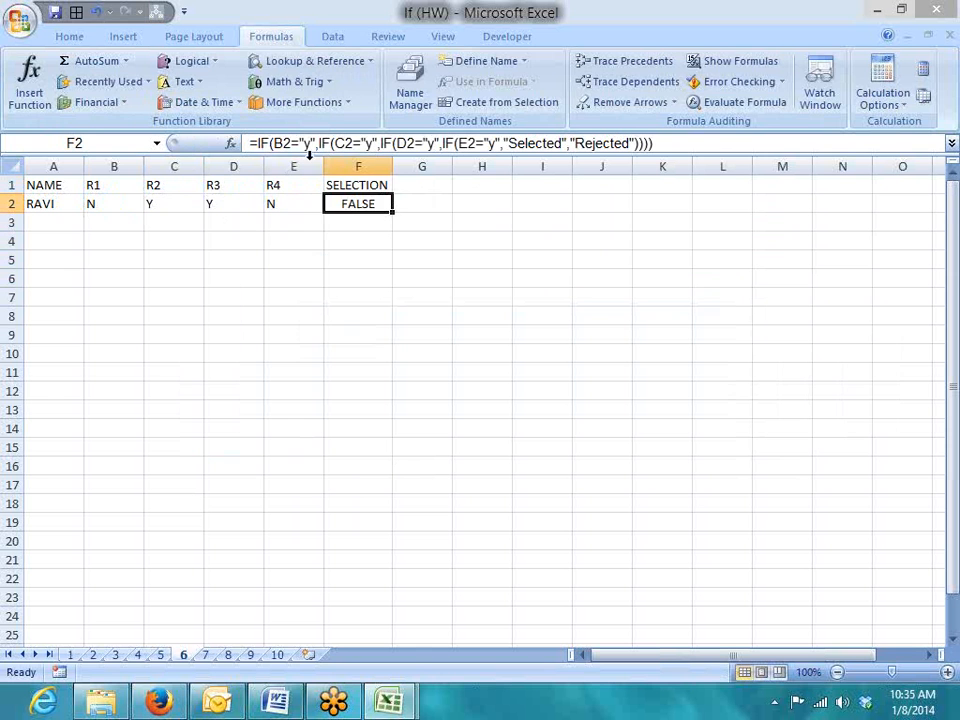
click(320, 143)
drag(320, 143, 671, 144)
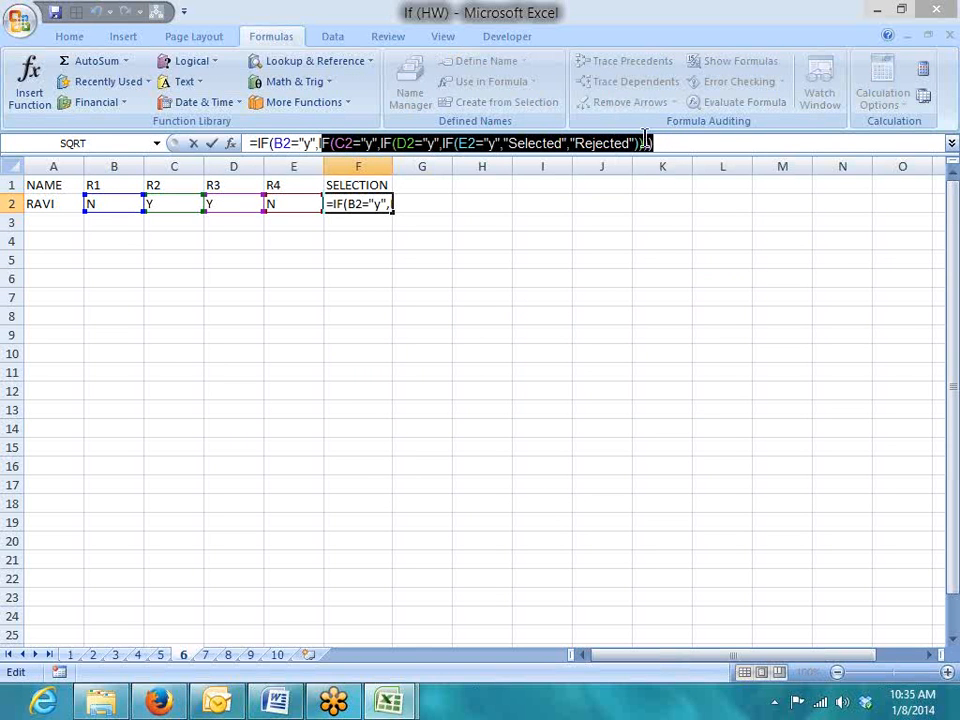
Add "Rejected" as the false result of every nested IF in F2 and accept Excel's correction
click(671, 143)
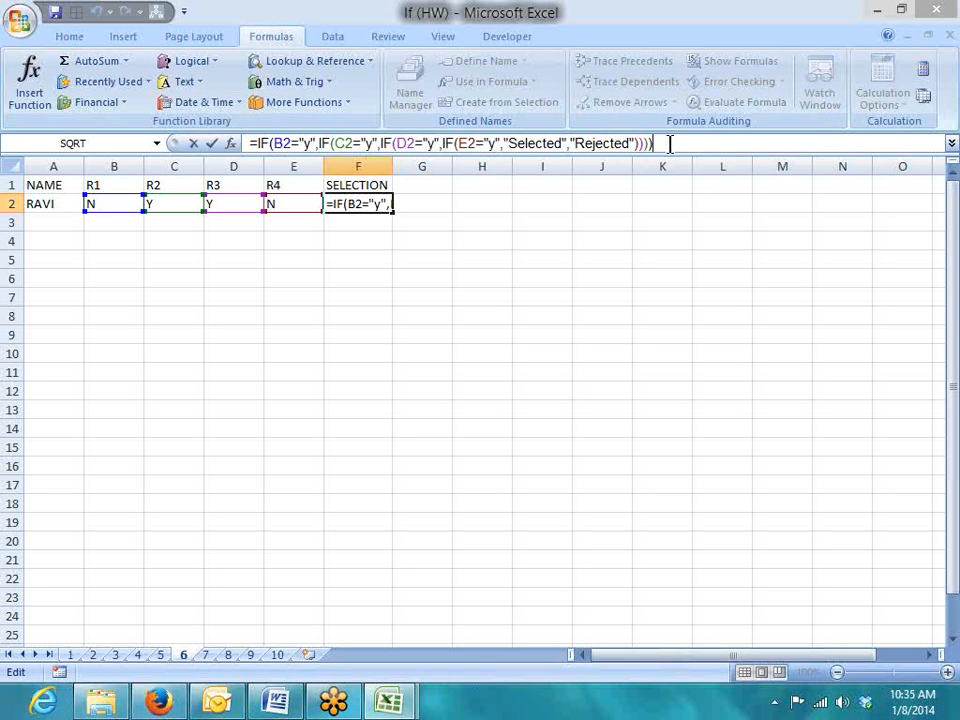
key(BackSpace)
key(BackSpace)
key(BackSpace)
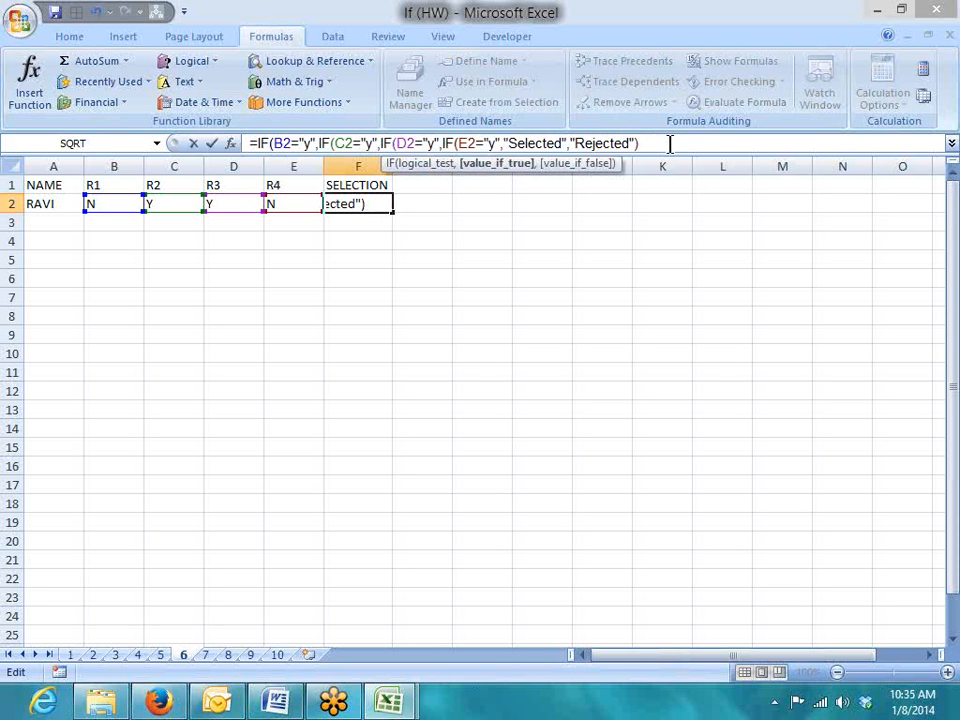
text(,"R)
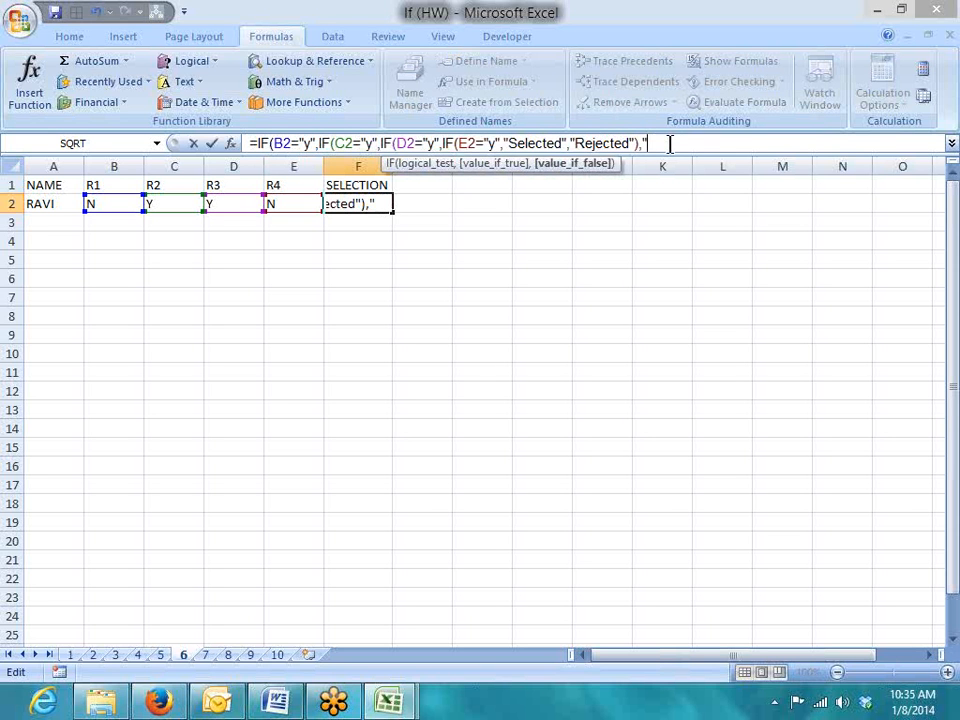
text(e)
text(jected",)
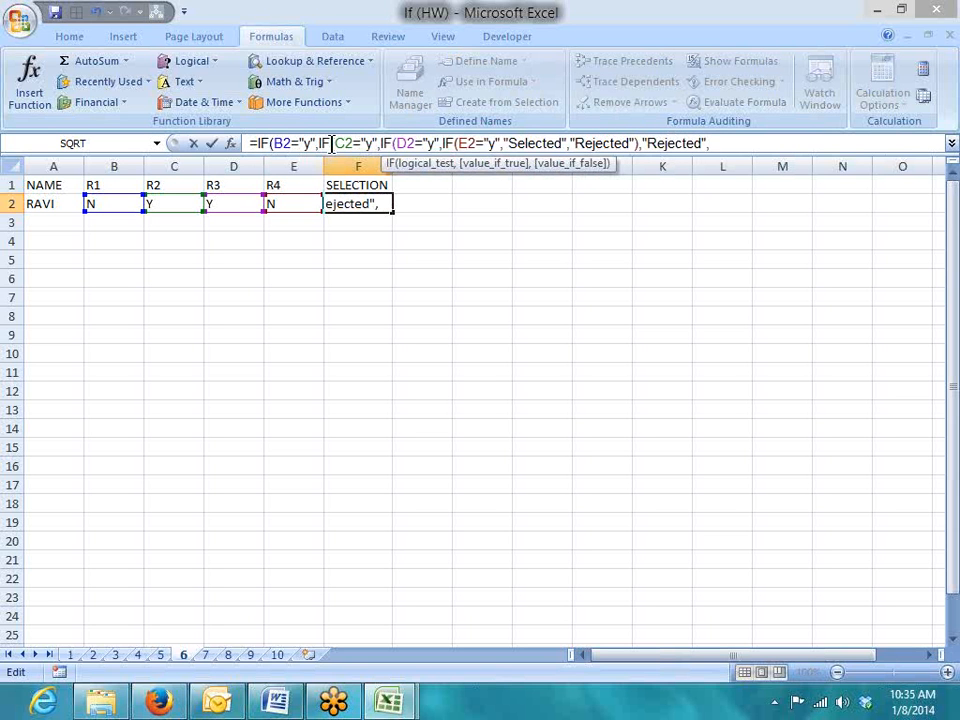
key(BackSpace)
text(),")
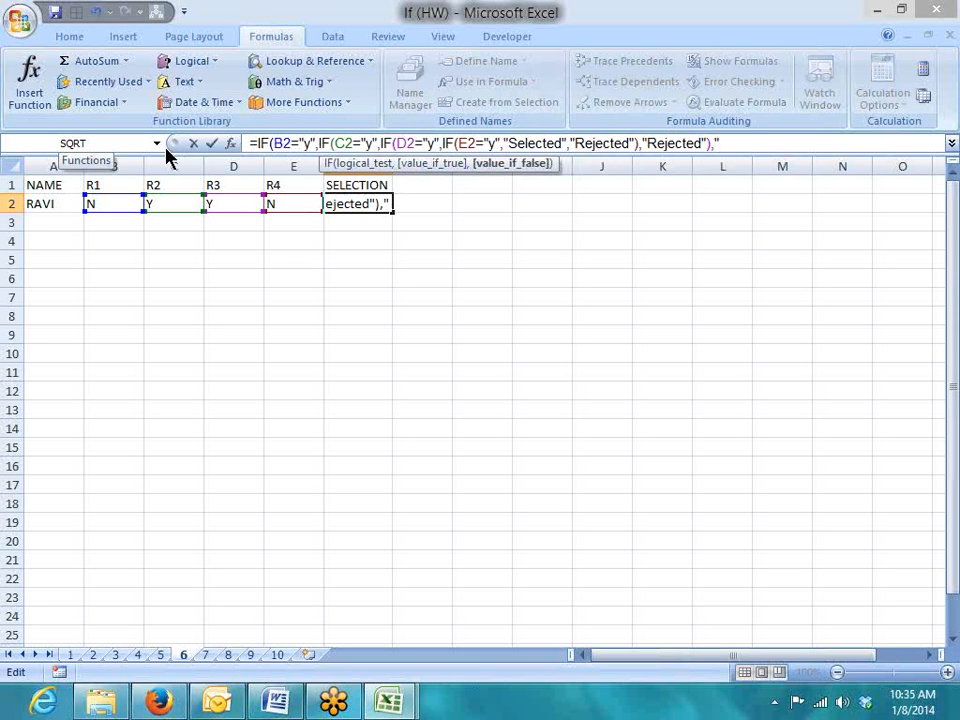
text(Rej)
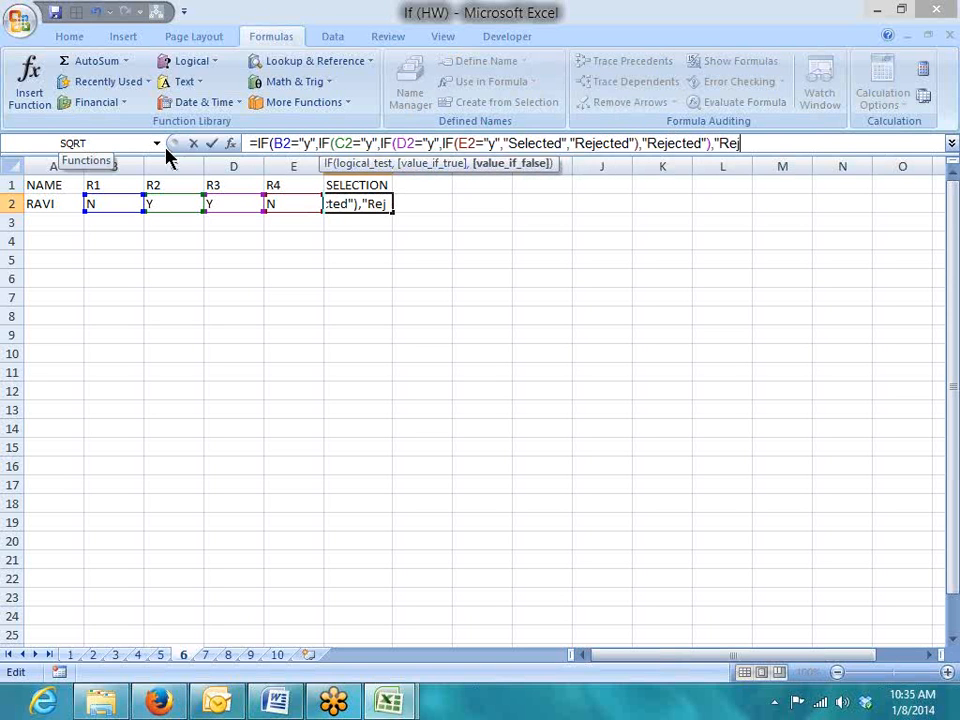
text(ected"))
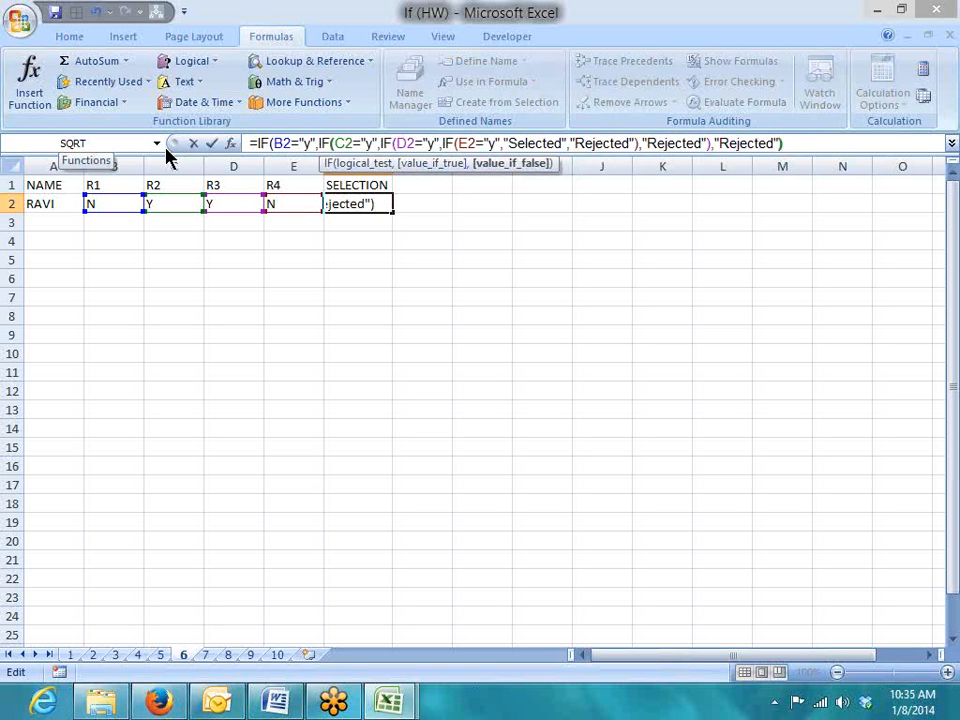
text(,)
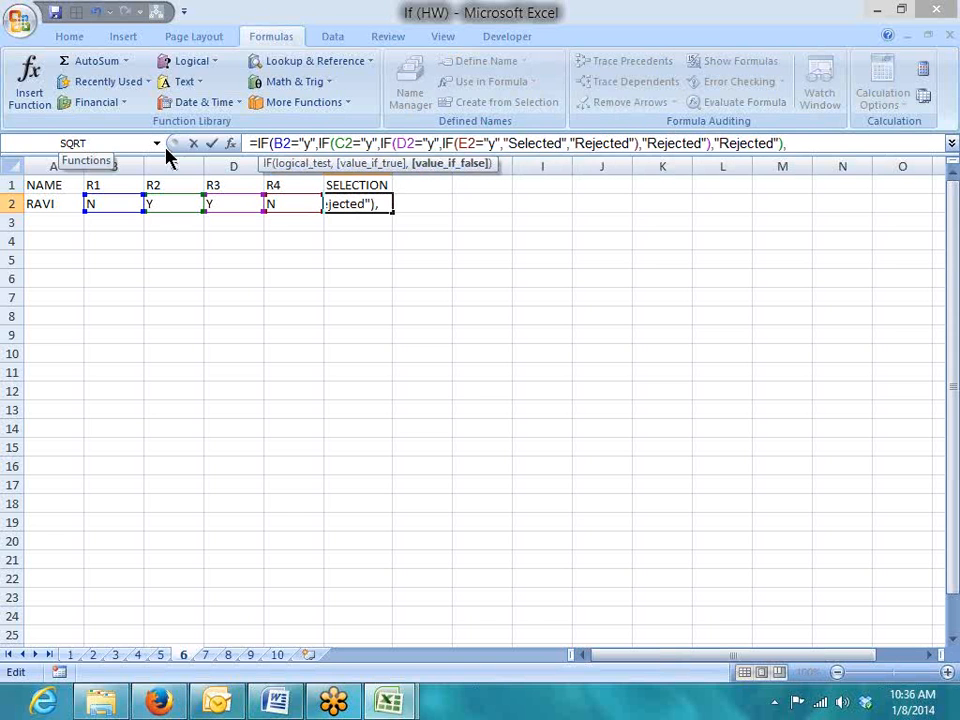
text("Rejected)
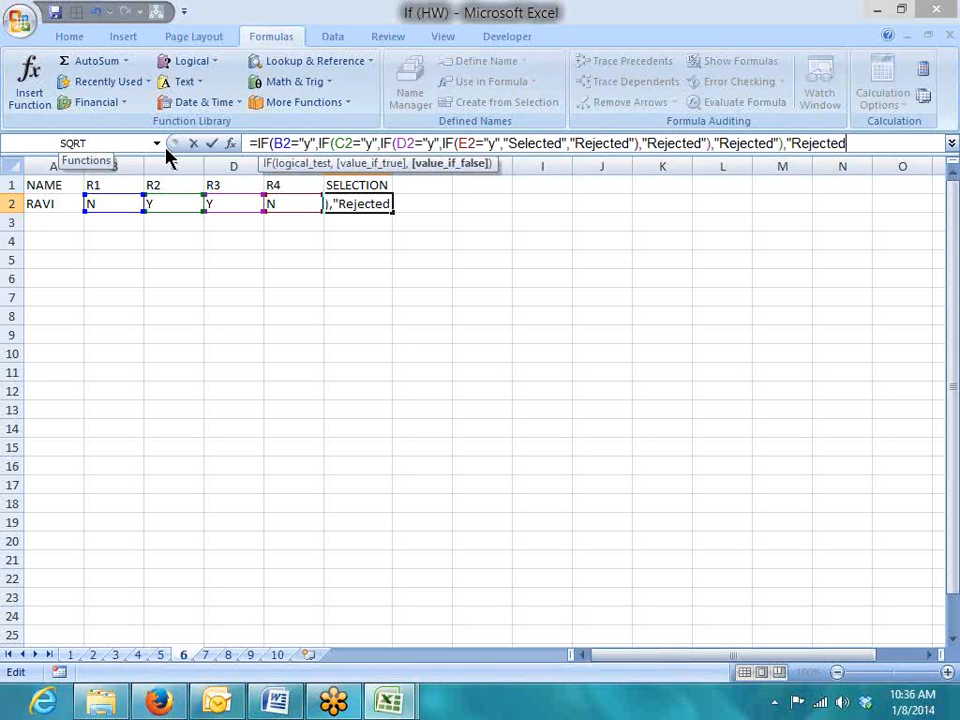
text(")
key(Return)
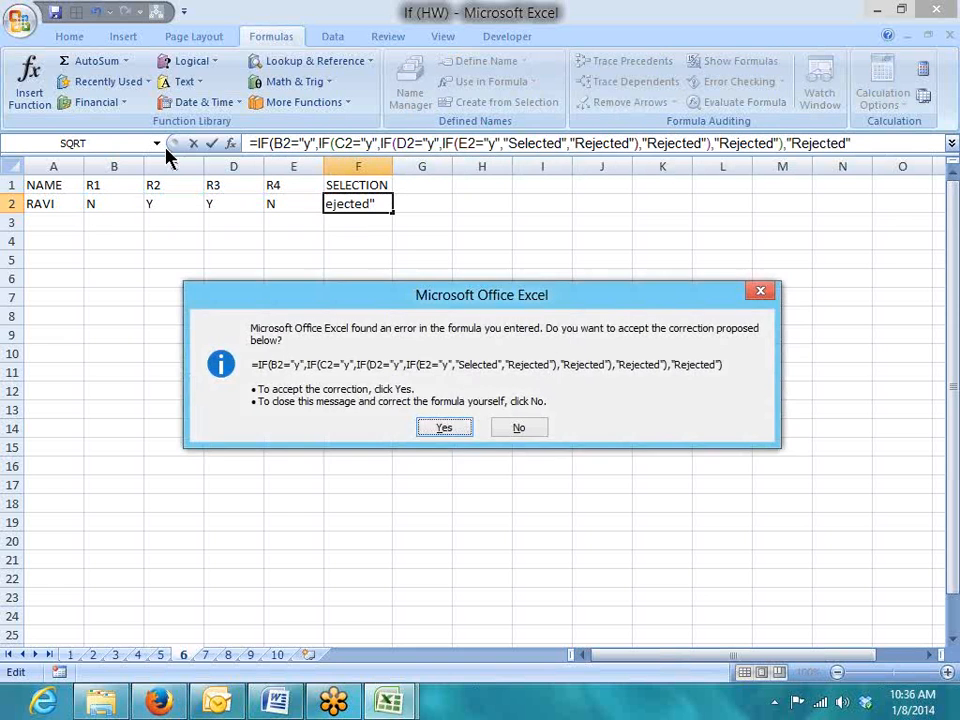
key(Return)
key(Up)
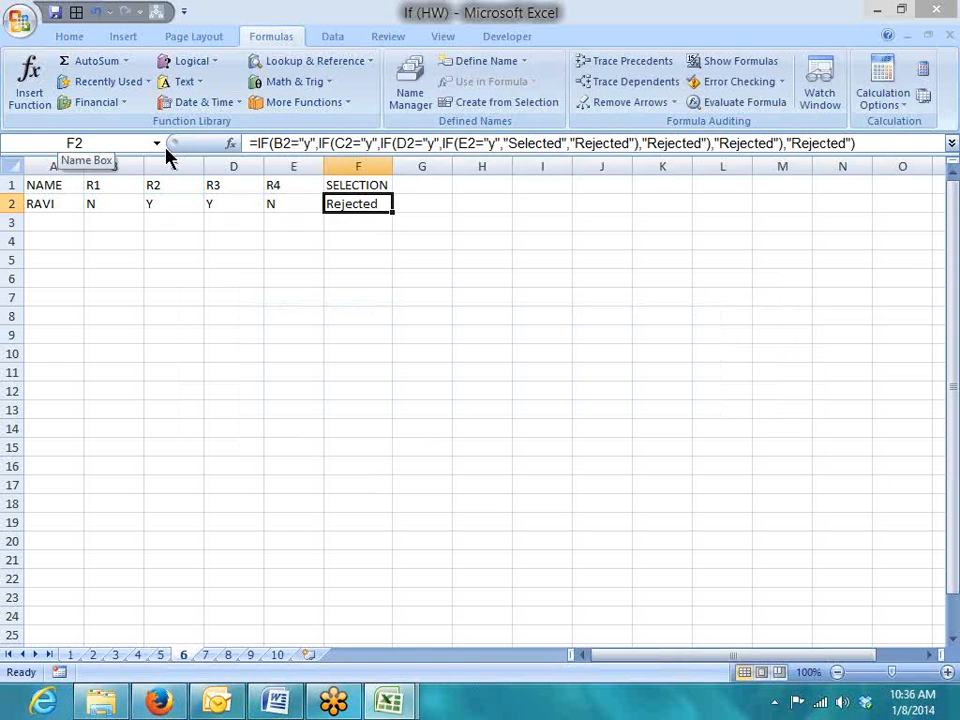
Copy F2's nested IF Rejected formula into H2
key(ctrl+c)
key(Right)
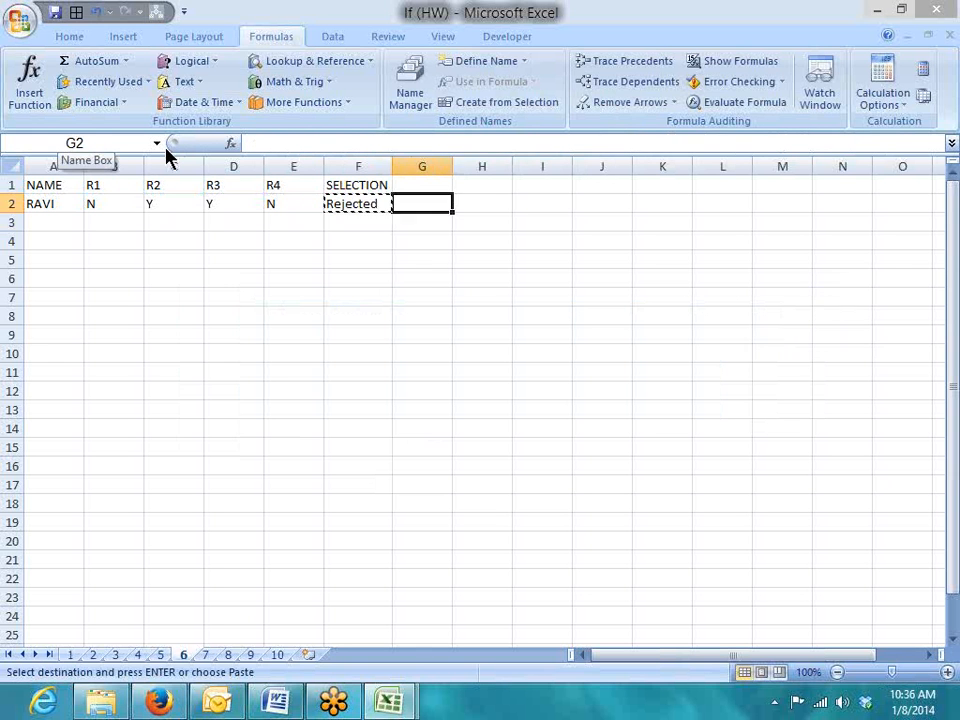
key(Right)
key(Return)
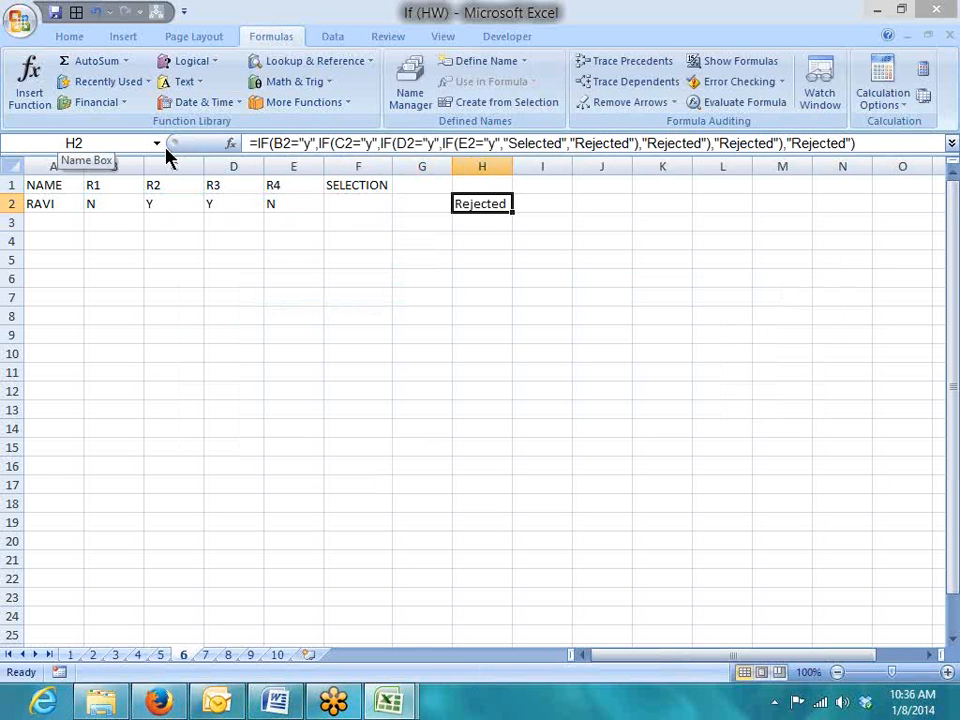
Enter =AND(B2="y",C2="y",D2="y",E2="y") in F2, which returns FALSE
key(Left)
key(Left)
text(=)
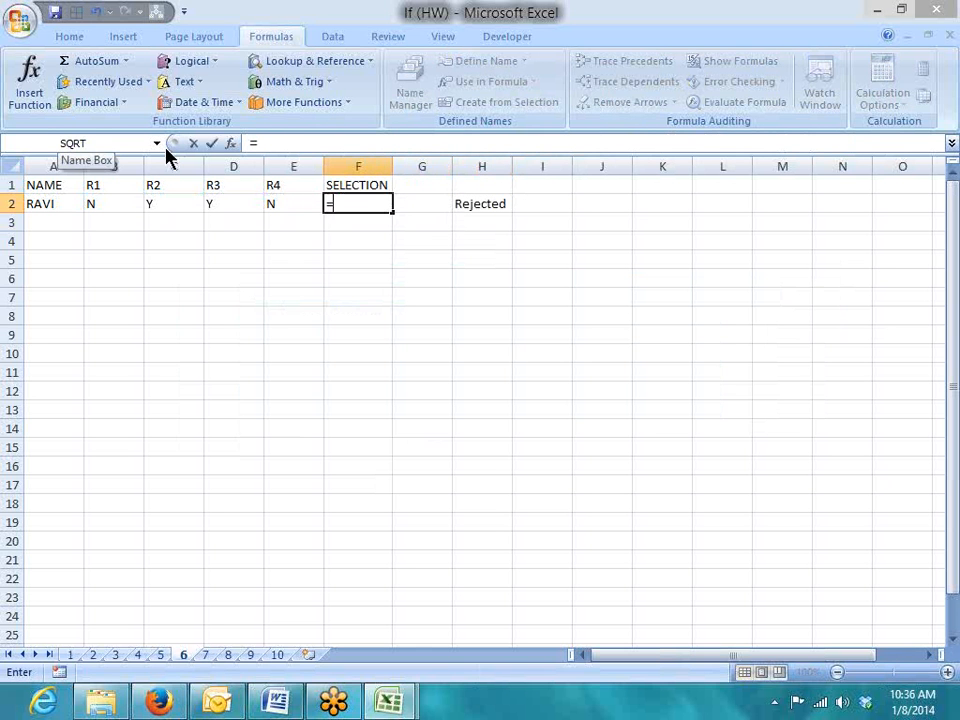
text(ad)
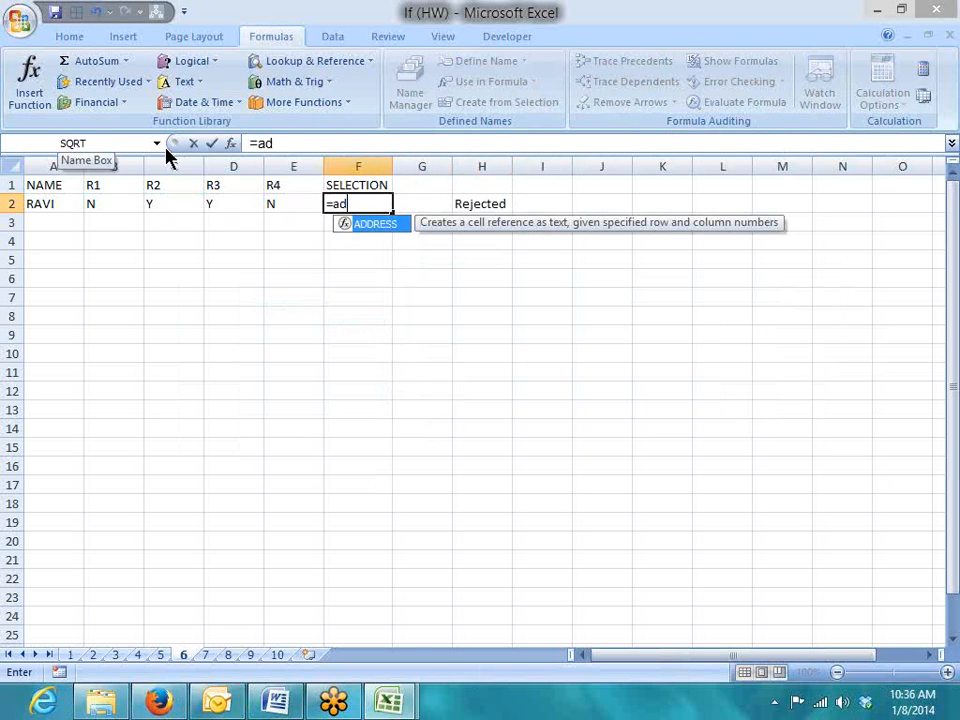
key(BackSpace)
text(nd)
key(Tab)
key(Left)
key(Left)
key(Left)
key(Left)
text(="y)
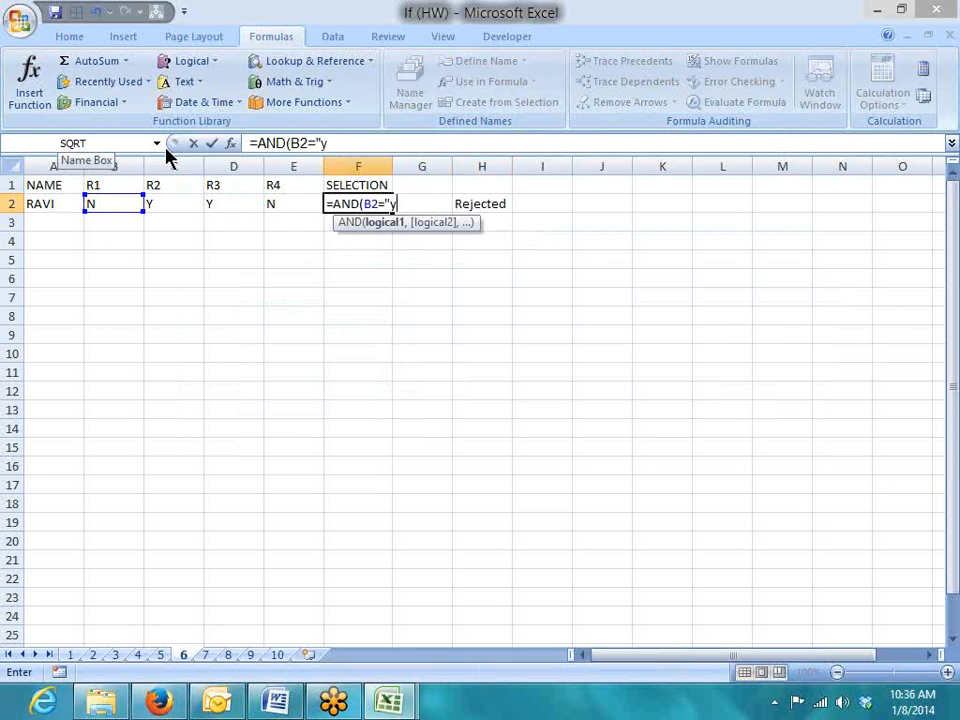
text(",)
key(Left)
key(Left)
key(Left)
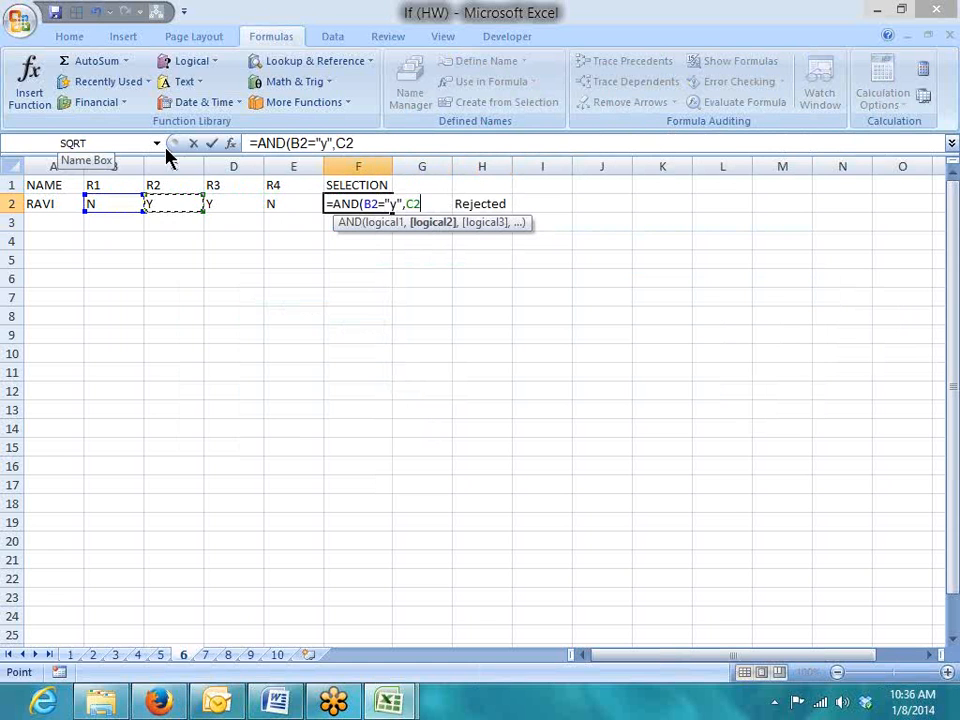
text(="y",)
key(Left)
key(Left)
text(="y",)
key(Left)
key(Left)
key(Right)
text(="y)
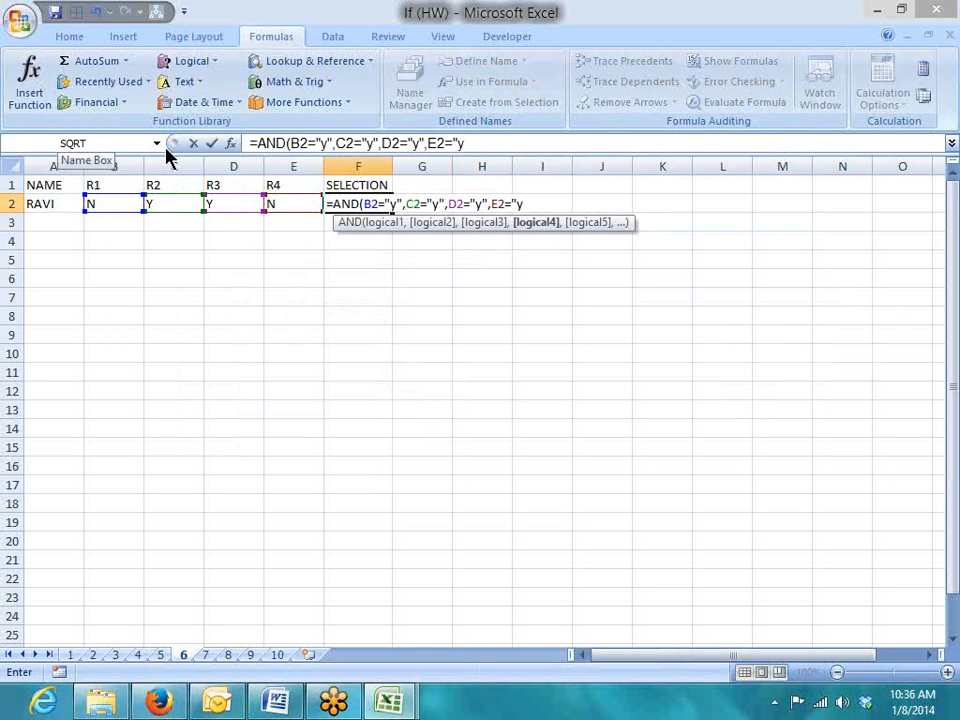
text("))
key(Return)
key(Up)
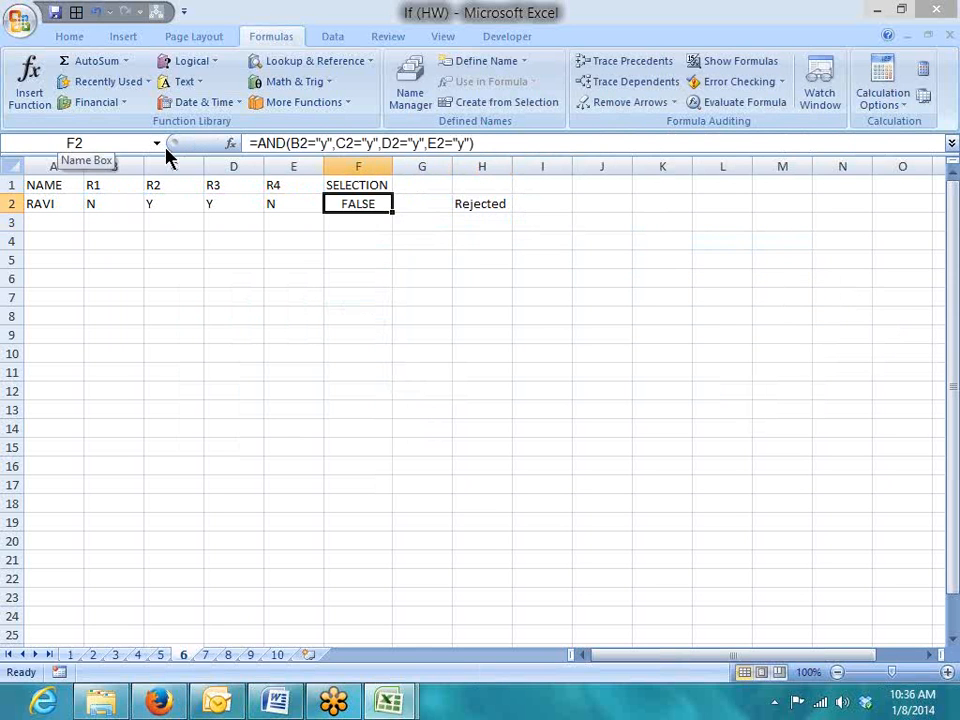
key(Right)
Enter =IF(F2,"Selected","Rejected") in G2, correcting the misspelt Rejected, so it shows Rejected
text(=if()
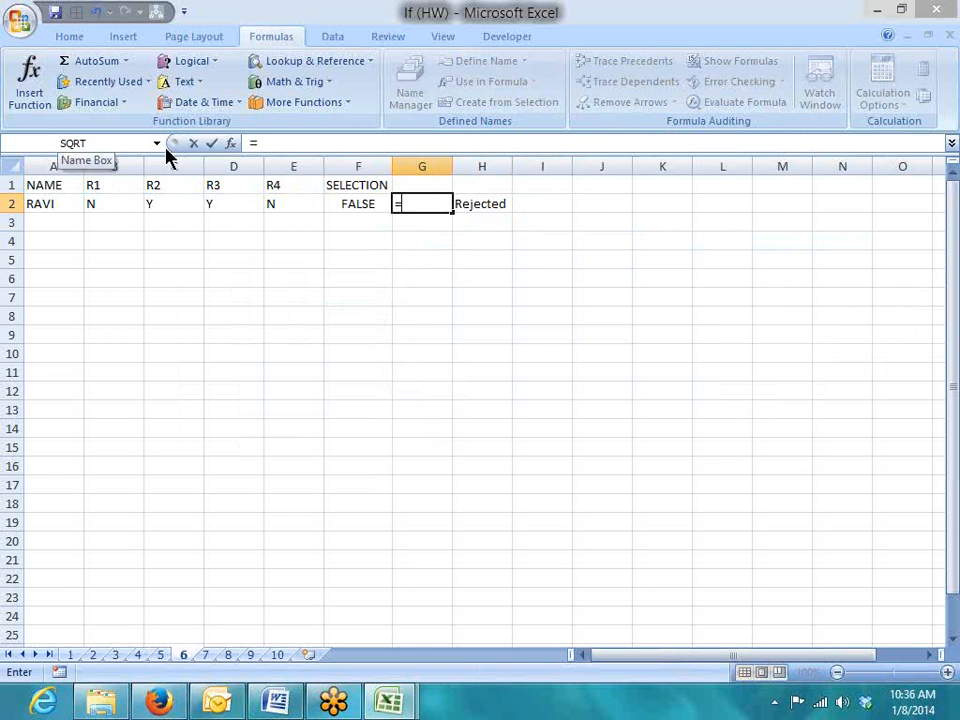
key(Left)
text(,")
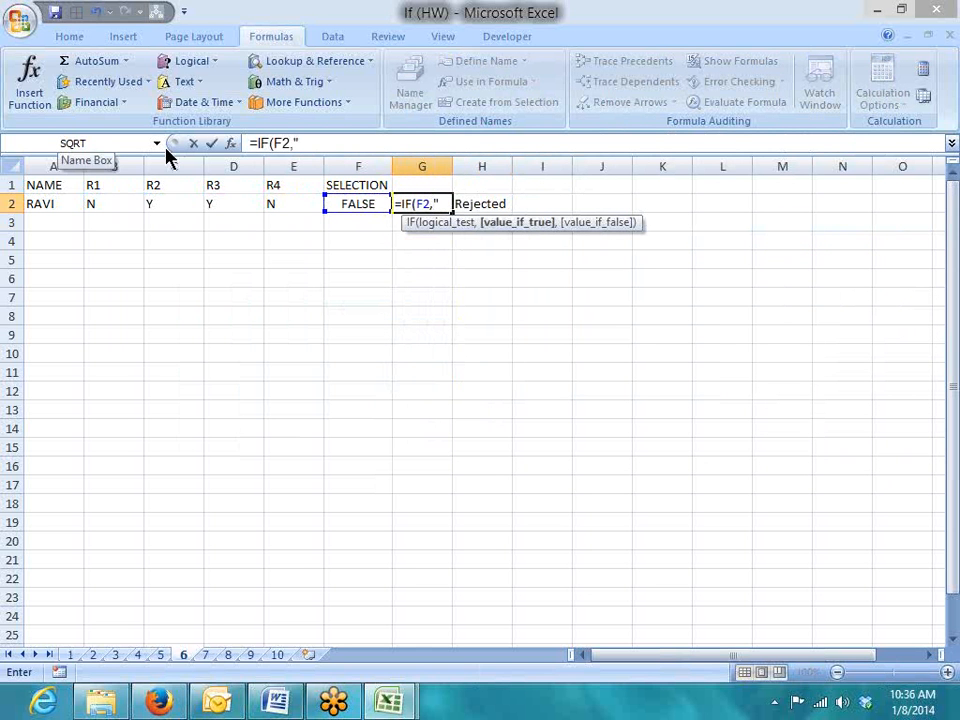
text(Se)
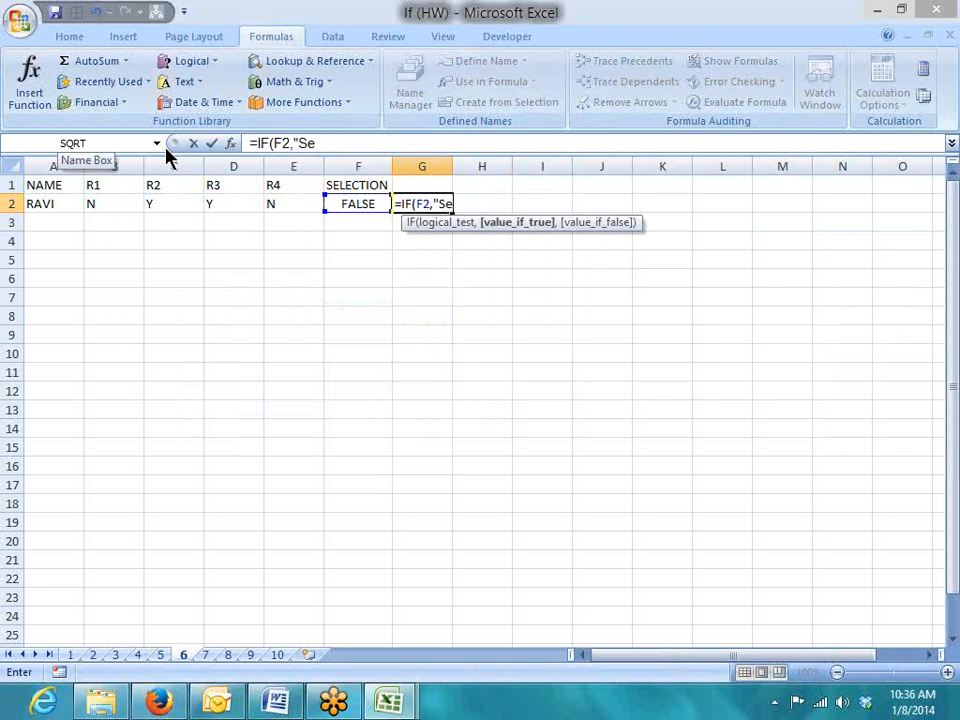
text(lected)
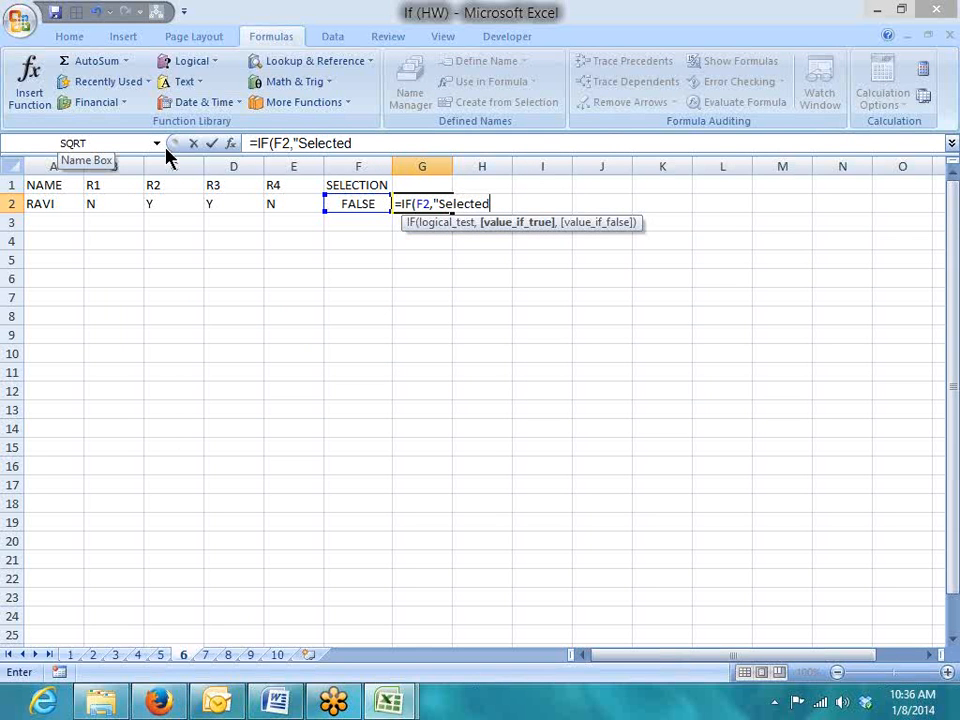
text(","R)
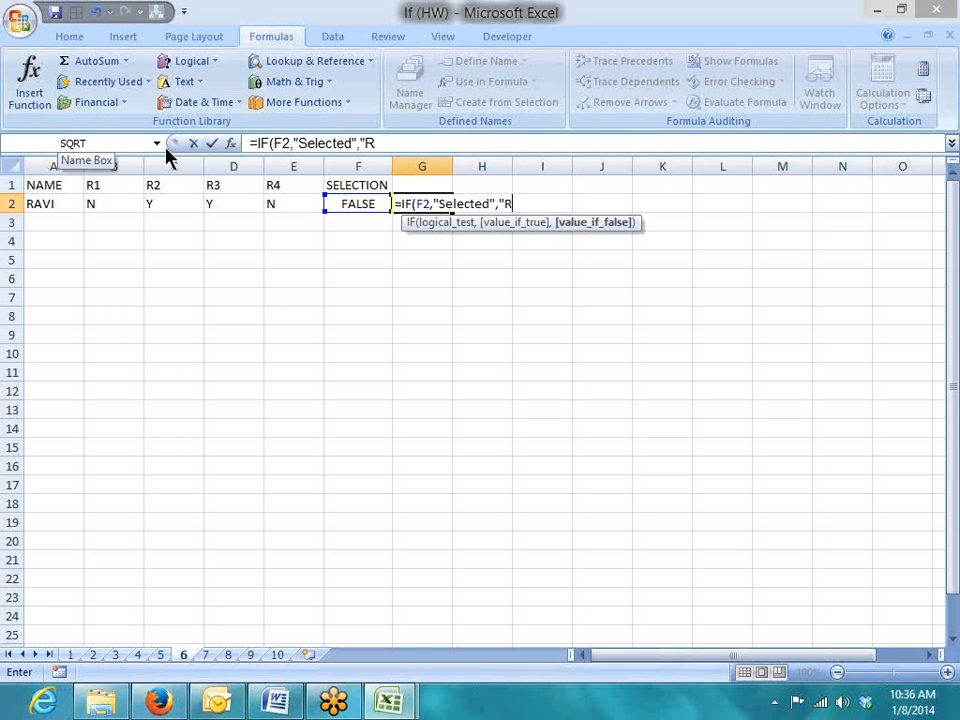
text(ejetd)
key(BackSpace)
key(BackSpace)
text(cted)
key(Return)
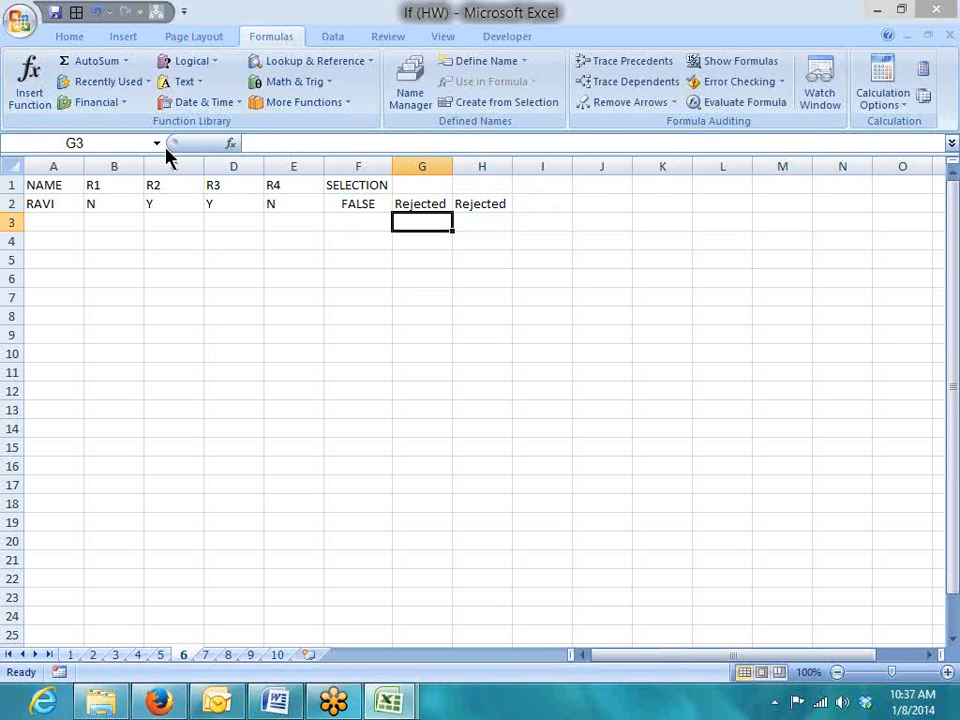
key(Up)
key(Left)
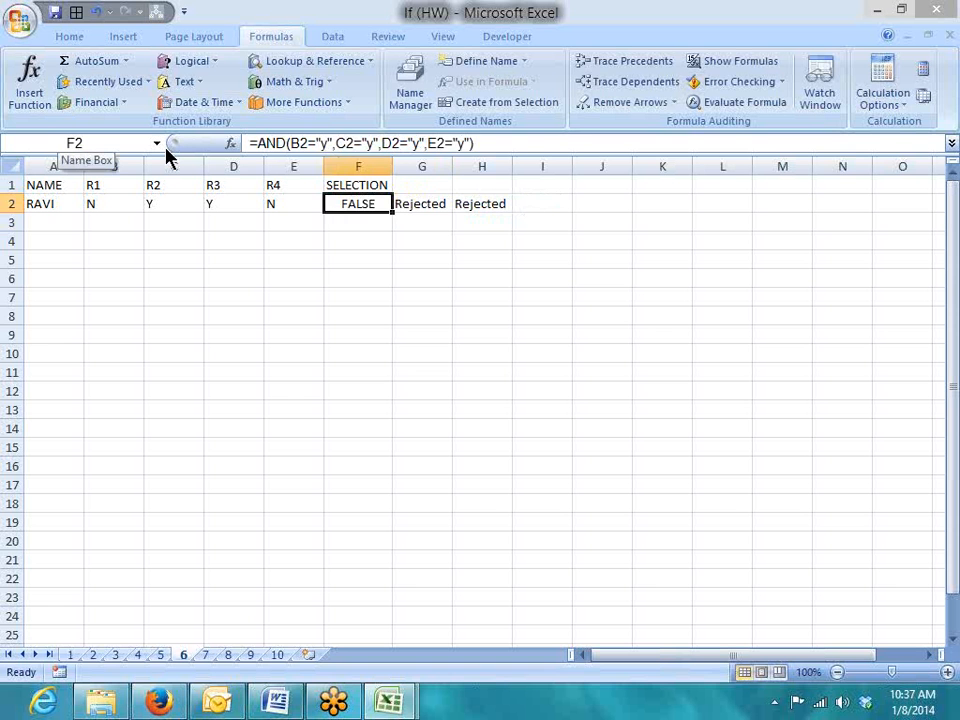
key(Right)
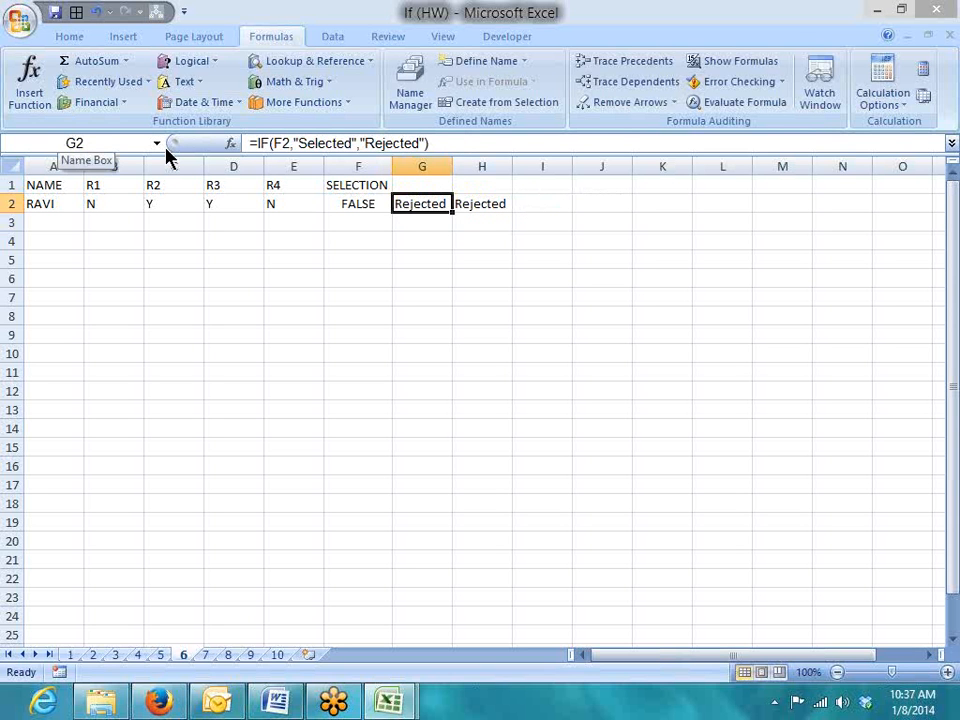
key(Right)
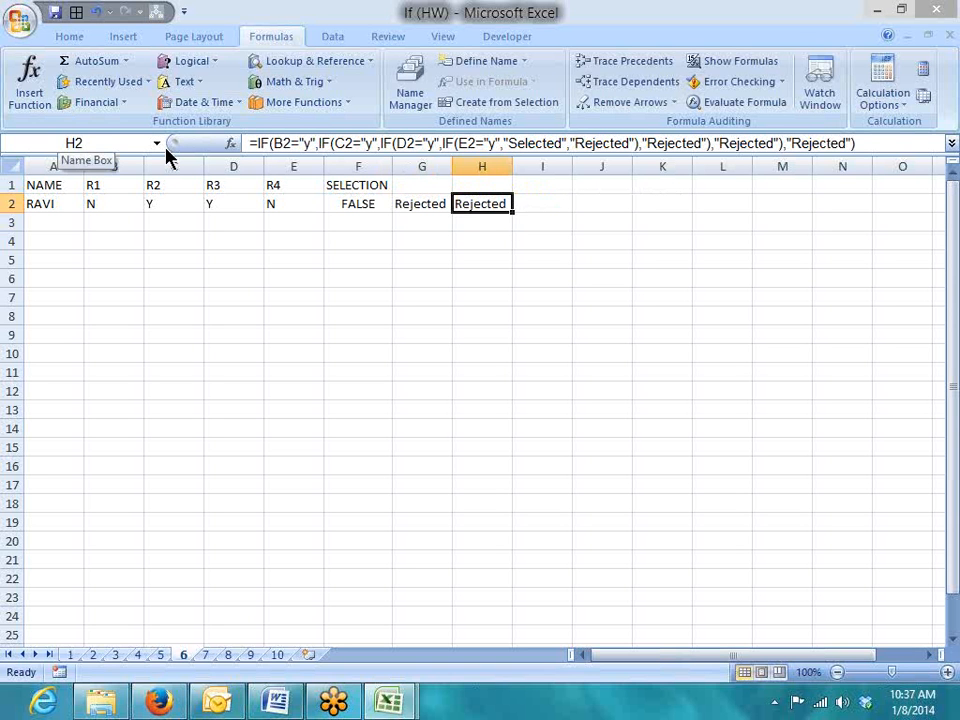
key(Left)
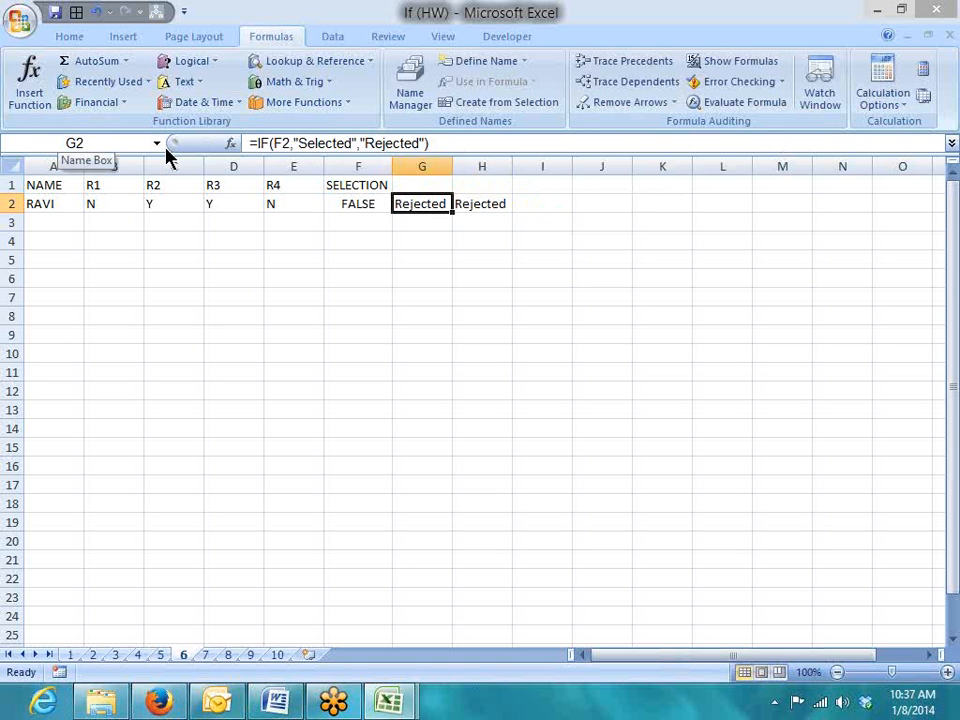
key(Left)
key(Right)
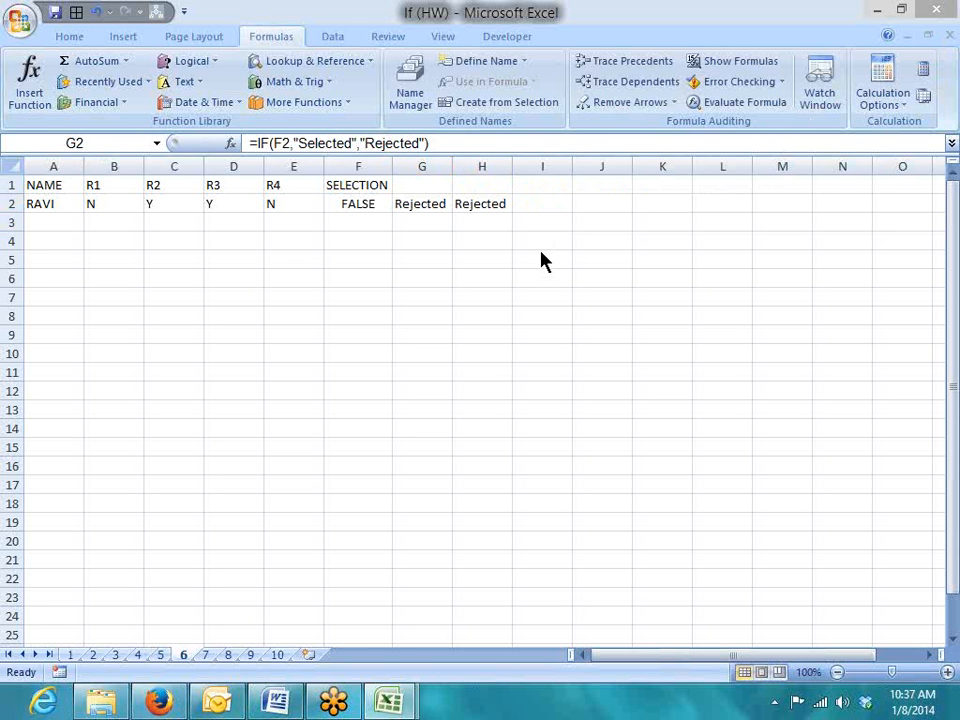
Compare sheets 6 and 7, viewing sheet 7's AND and IF(AND) formulas in F2 and G2
click(206, 655)
click(267, 380)
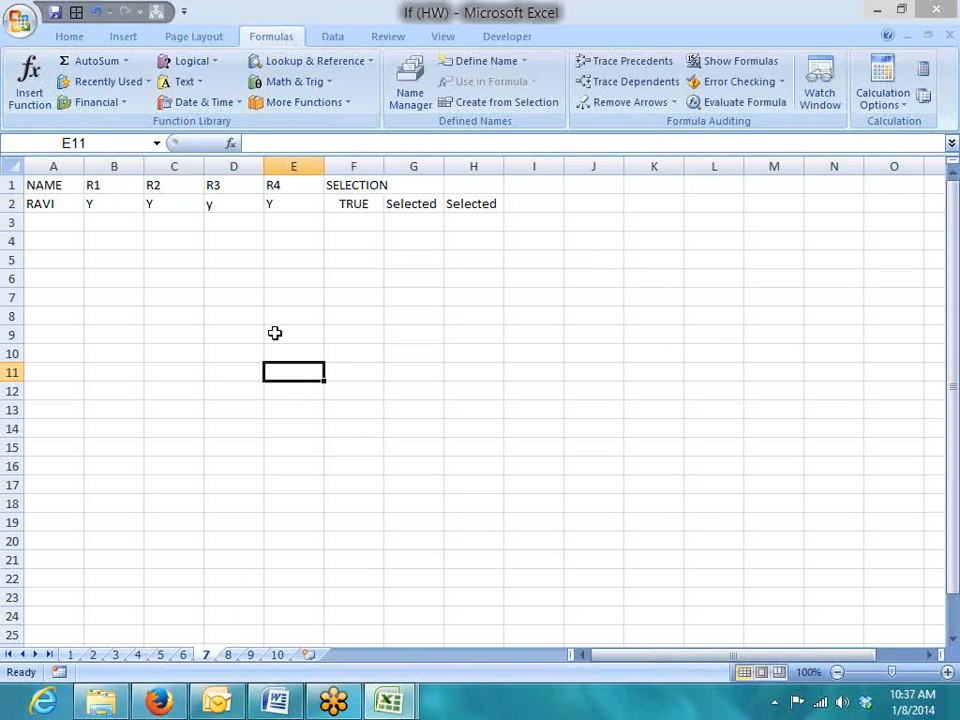
click(192, 657)
click(207, 657)
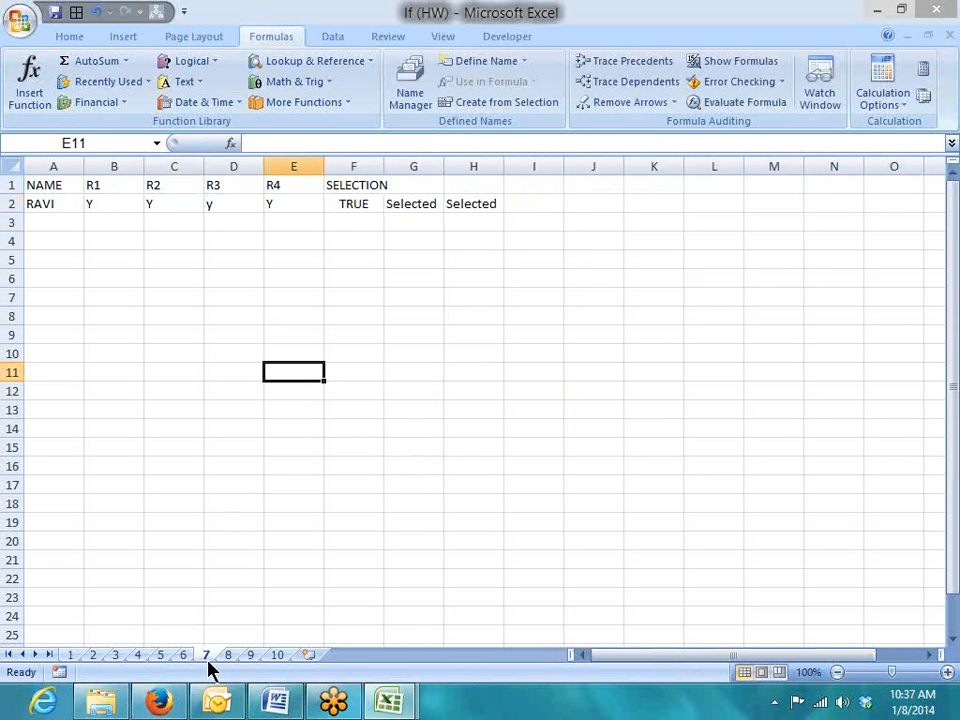
click(300, 206)
click(378, 206)
click(414, 206)
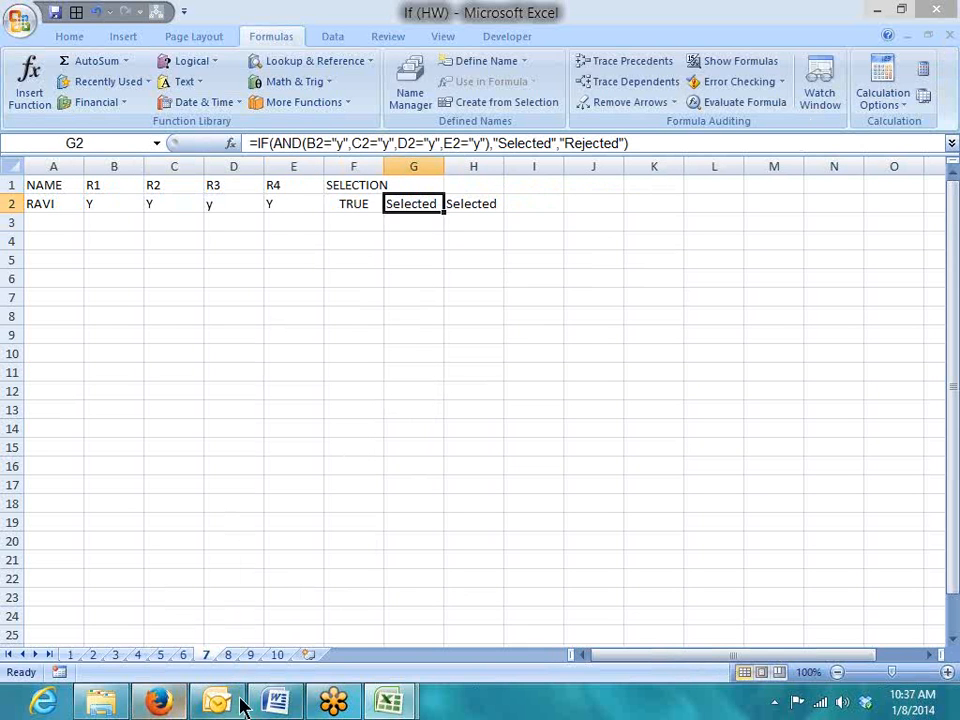
On sheet 8, clear the TRUE, OK and ok results from F3:H3
click(228, 655)
click(228, 504)
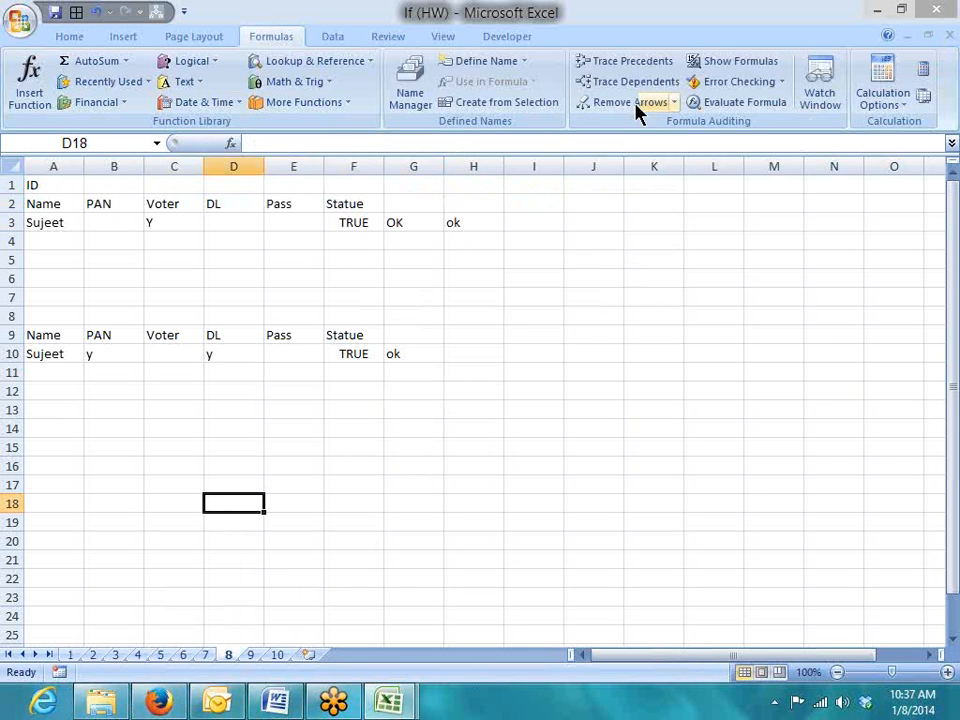
key(ctrl+n)
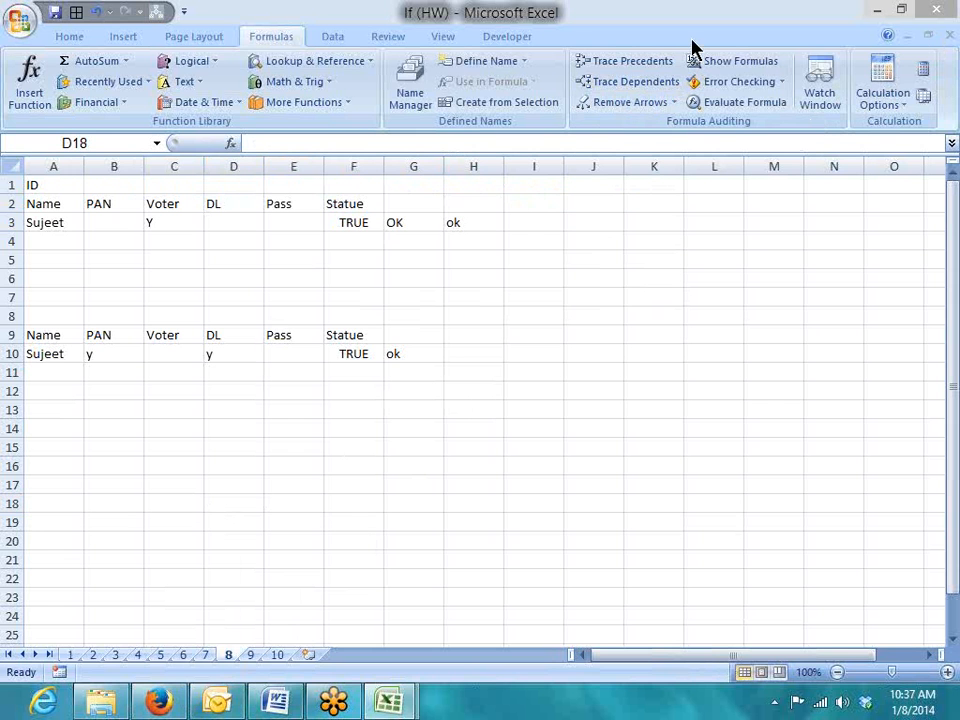
click(192, 256)
click(133, 238)
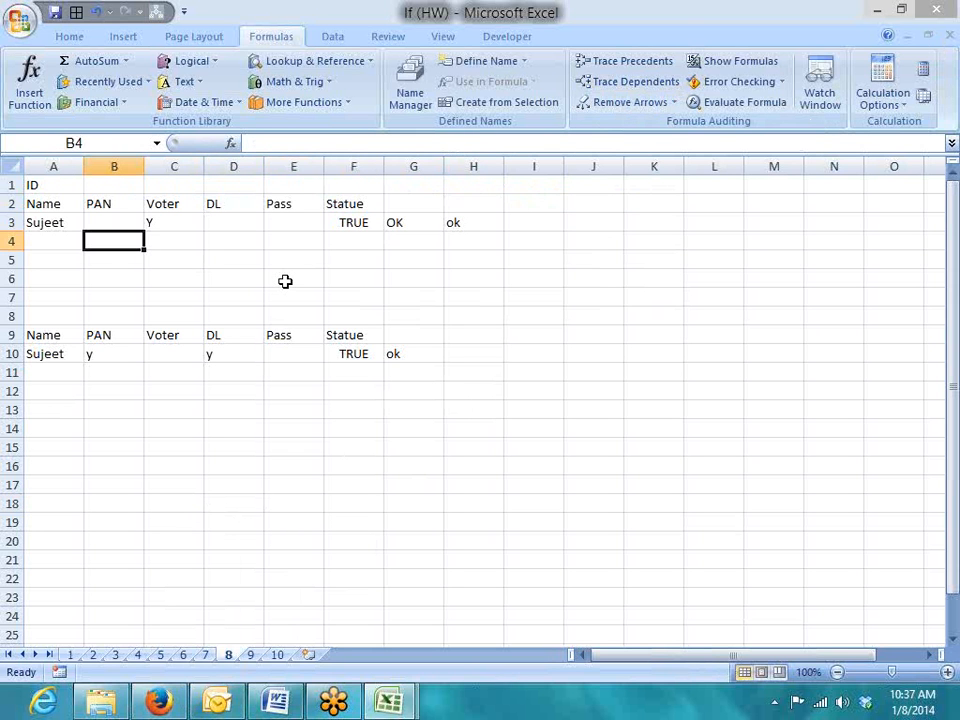
click(285, 281)
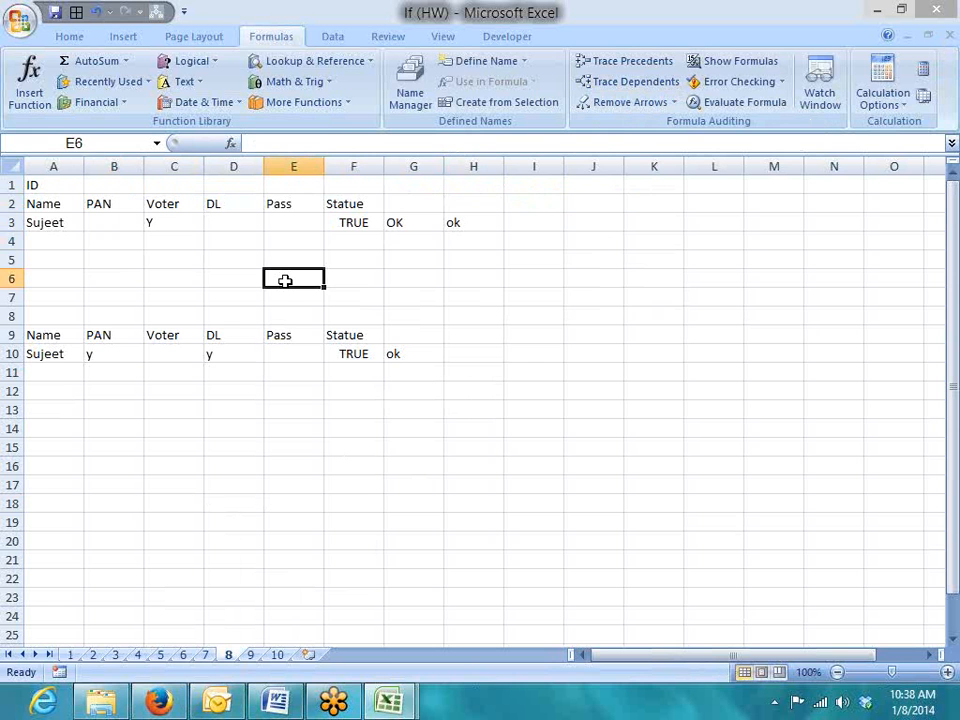
key(Up)
key(Up)
key(Up)
key(Right)
key(shift+Right)
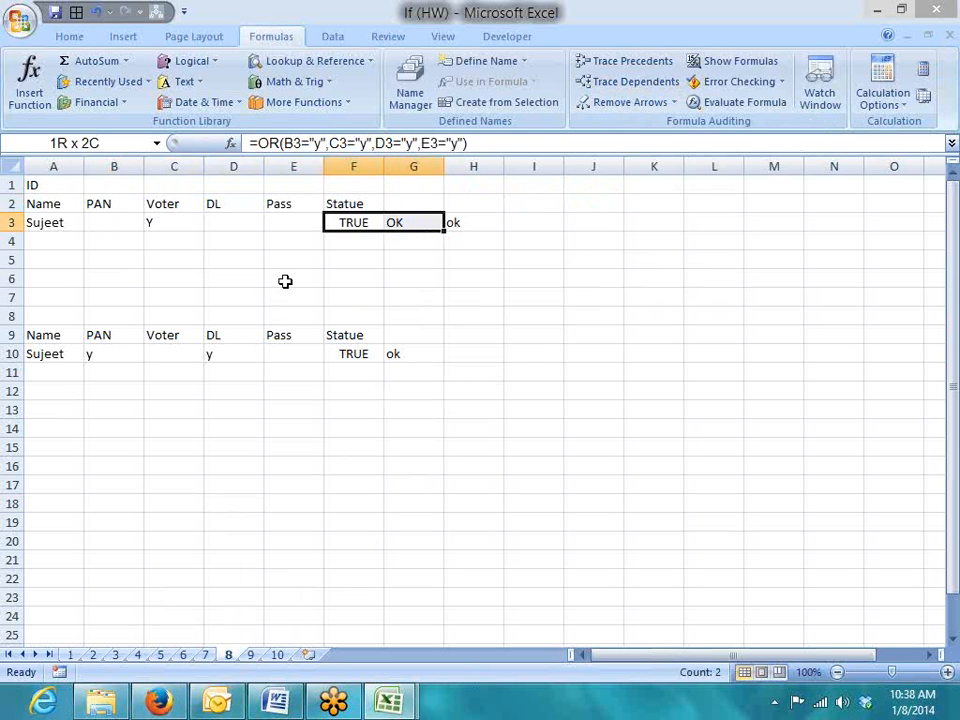
key(shift+Right)
key(Delete)
key(Left)
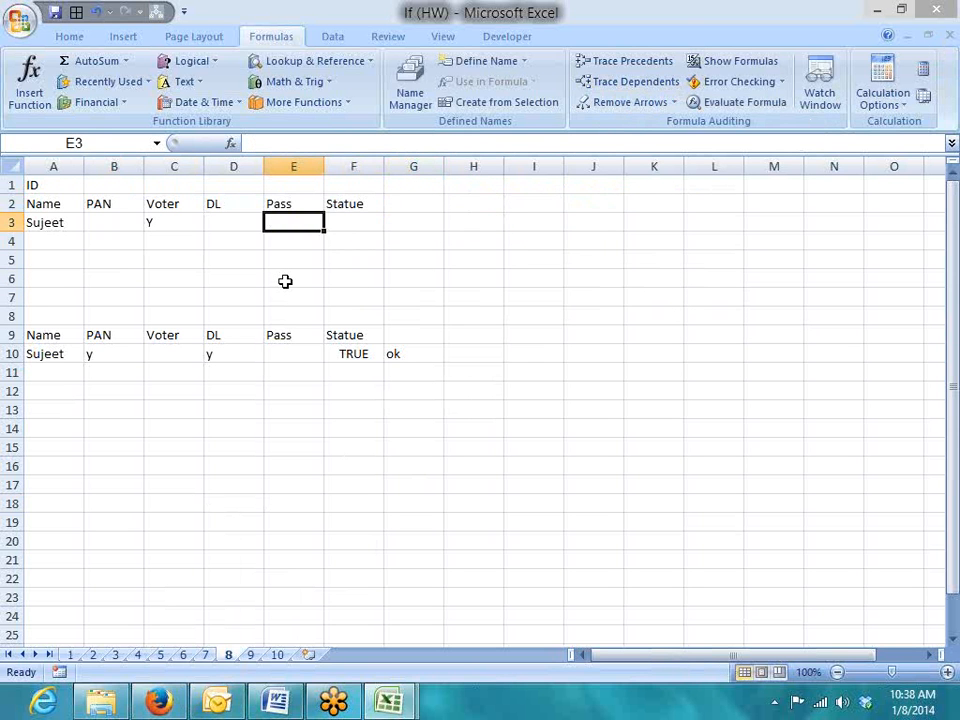
key(Left)
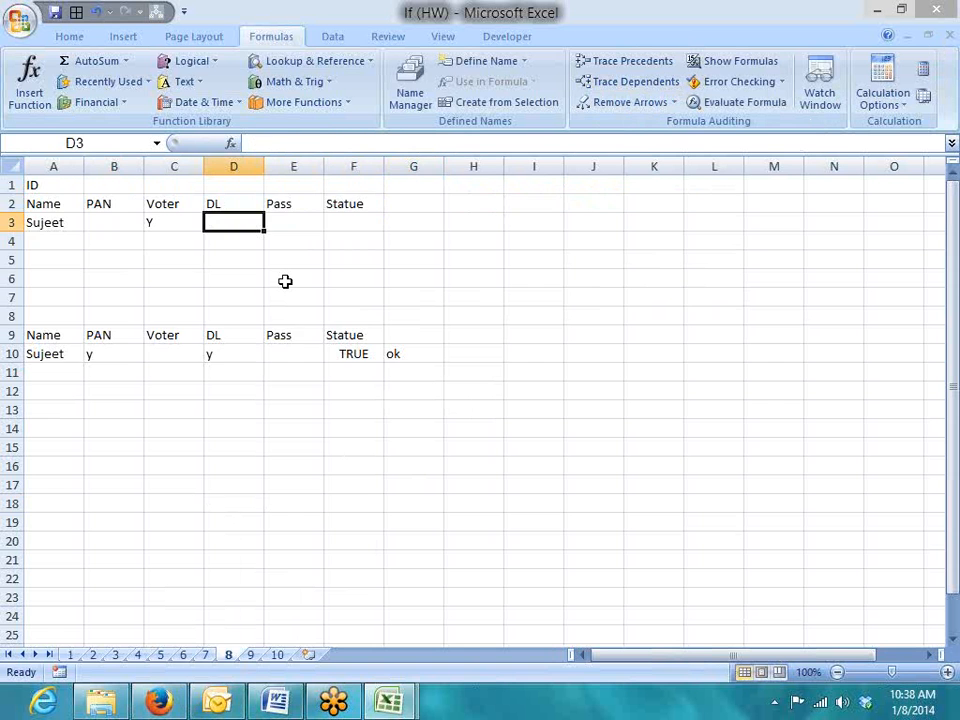
Review sheet 7's row 2 values and formulas, then start an IF formula in sheet 8's F3
key(ctrl+Page_Up)
key(Left)
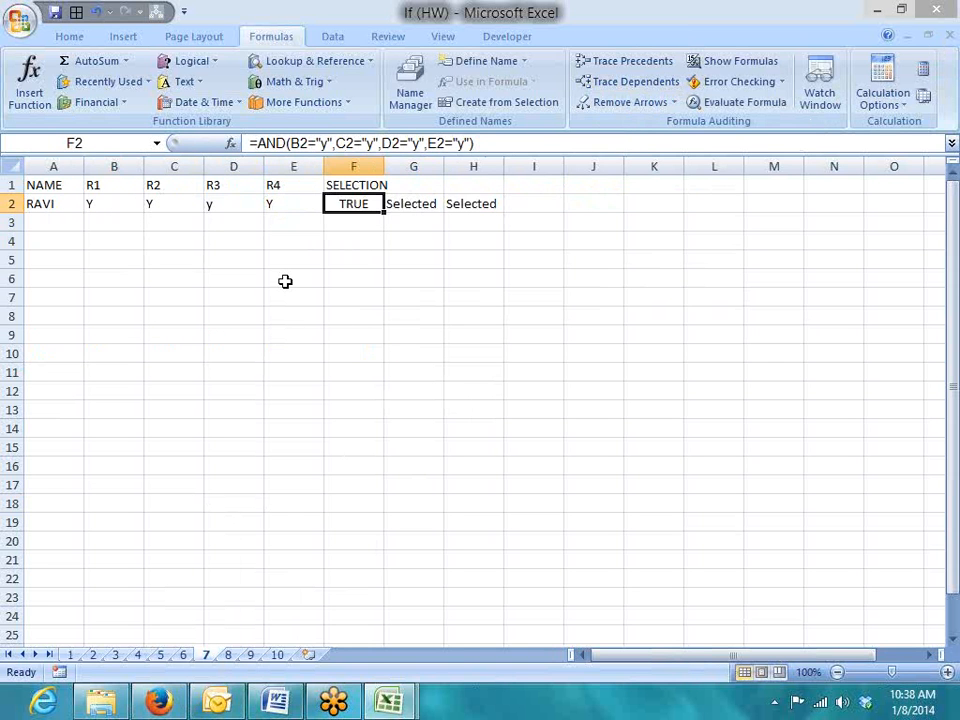
key(Right)
key(Right)
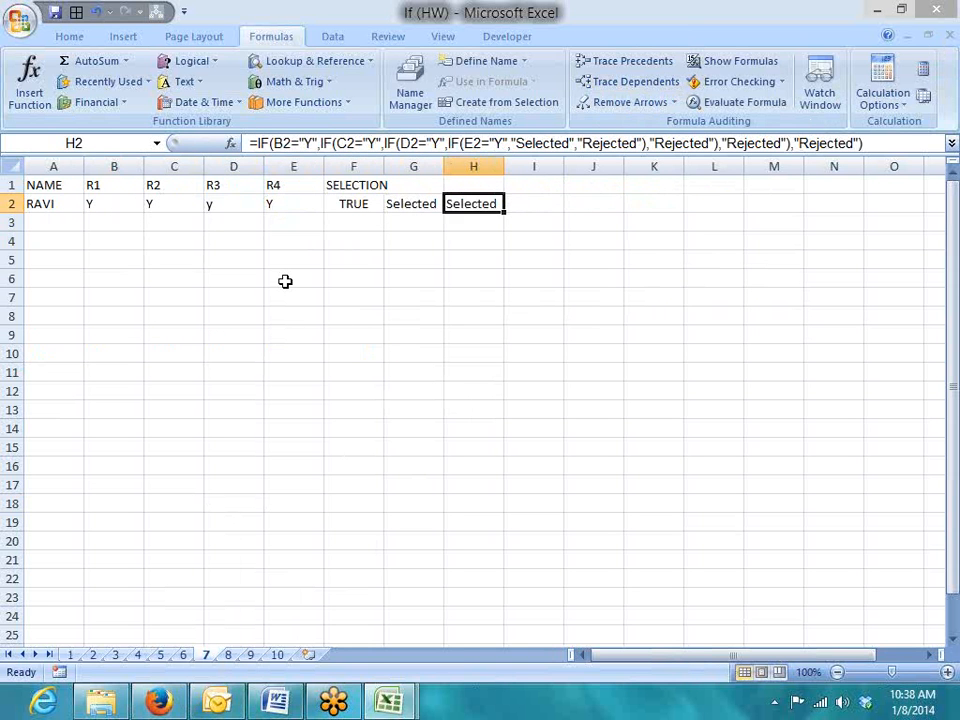
key(Left)
key(Left)
key(Left)
key(Left)
key(Left)
key(Left)
key(Left)
key(Right)
key(Right)
key(Right)
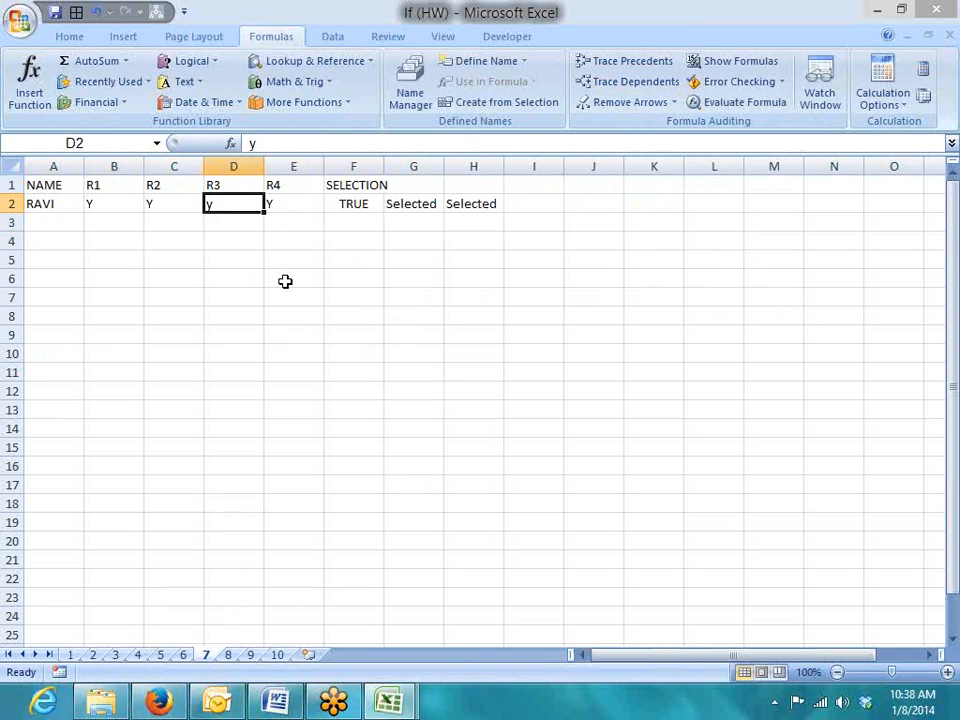
key(Right)
key(ctrl+Page_Down)
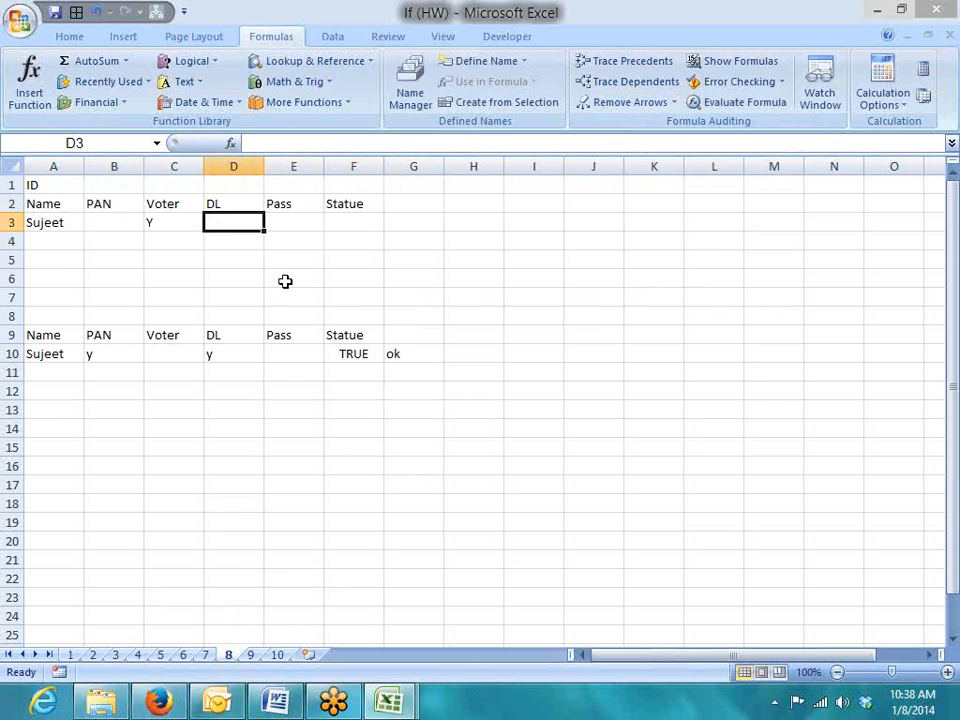
key(Right)
key(Right)
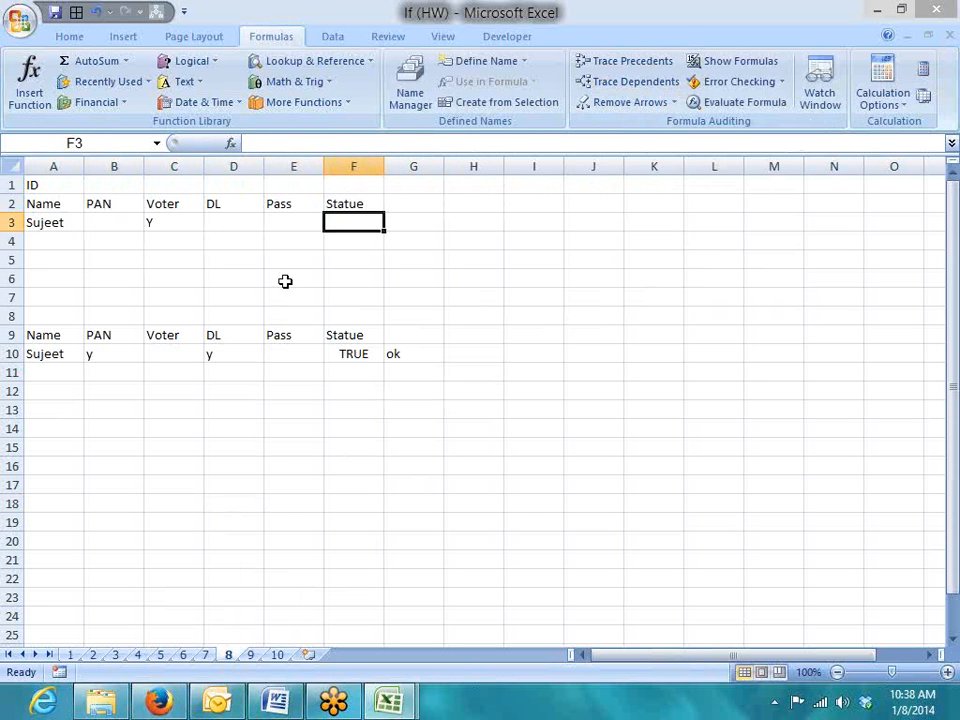
text(=)
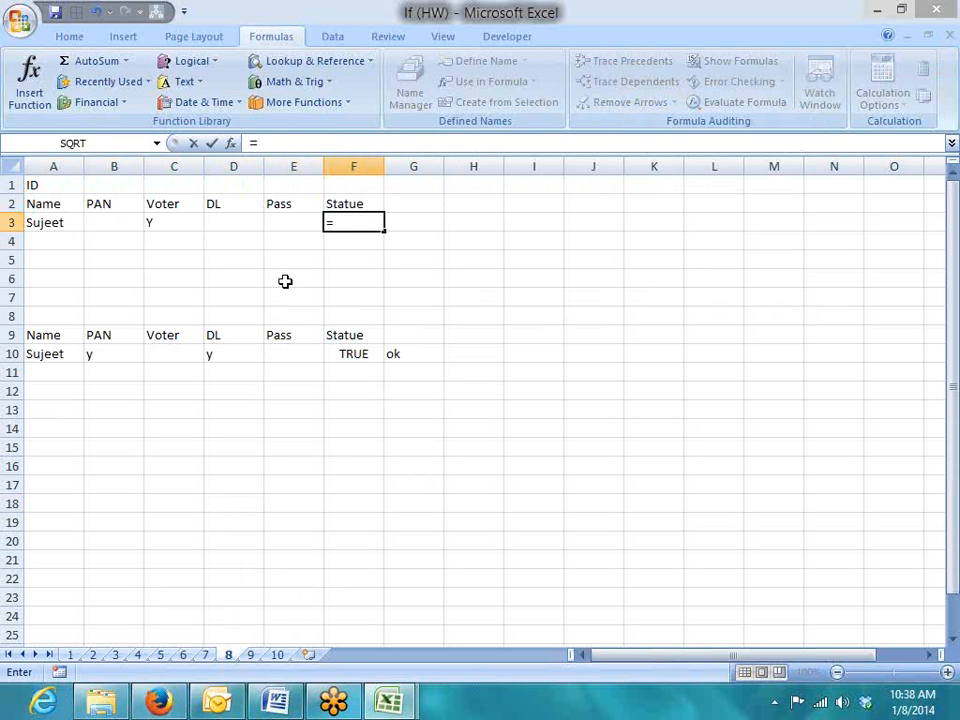
text(IF()
Build nested IFs in F3 returning OK when B3 or C3 is "y", D3 is "OK", or E3 is "y"
key(Left)
key(Left)
key(Left)
key(Left)
text(="y",)
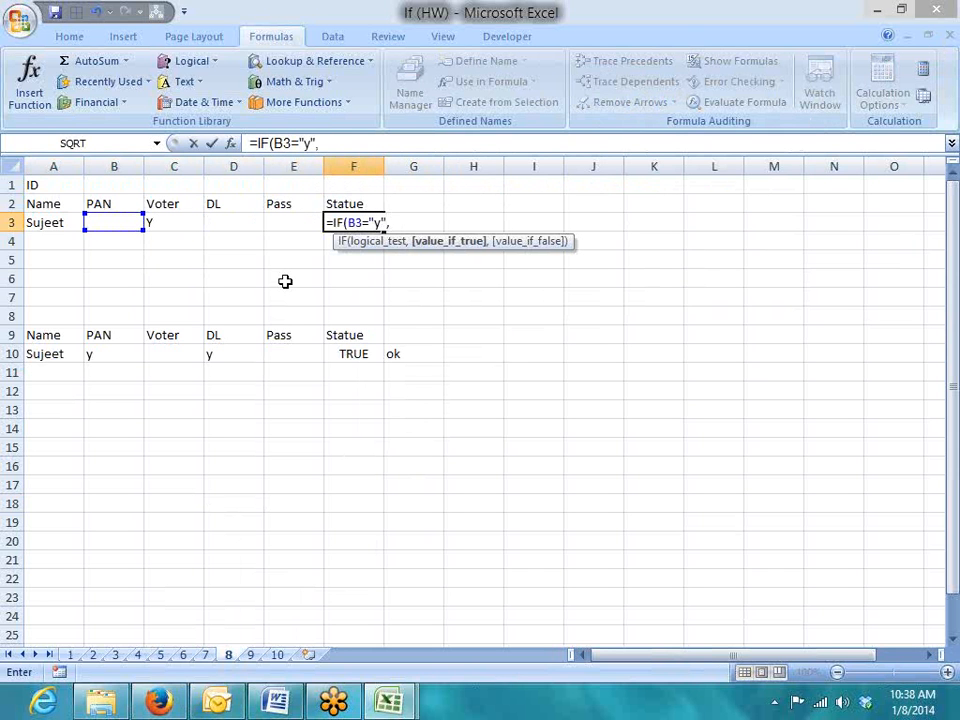
text("OK",if)
key(Tab)
key(Left)
key(Left)
key(Left)
text(="y)
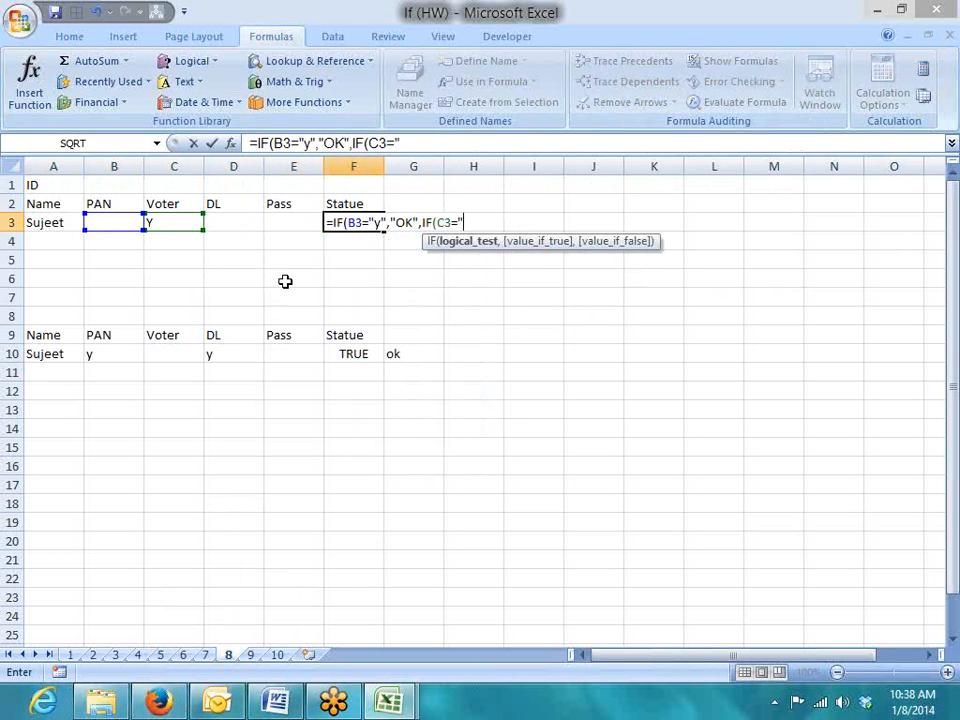
text(","OK")
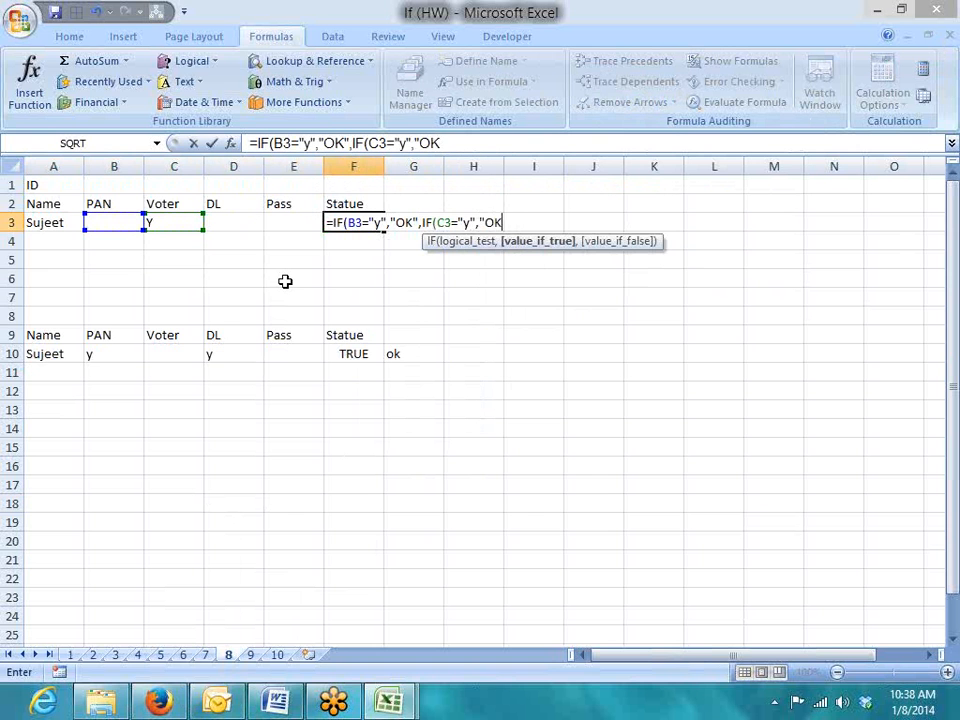
text(,IF()
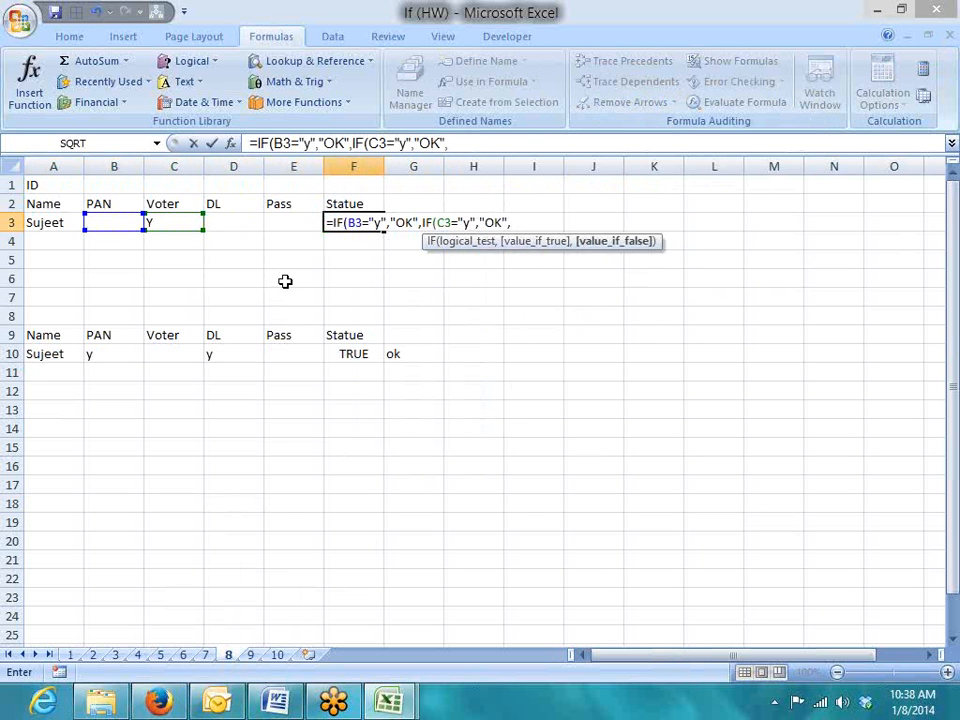
text(D3)
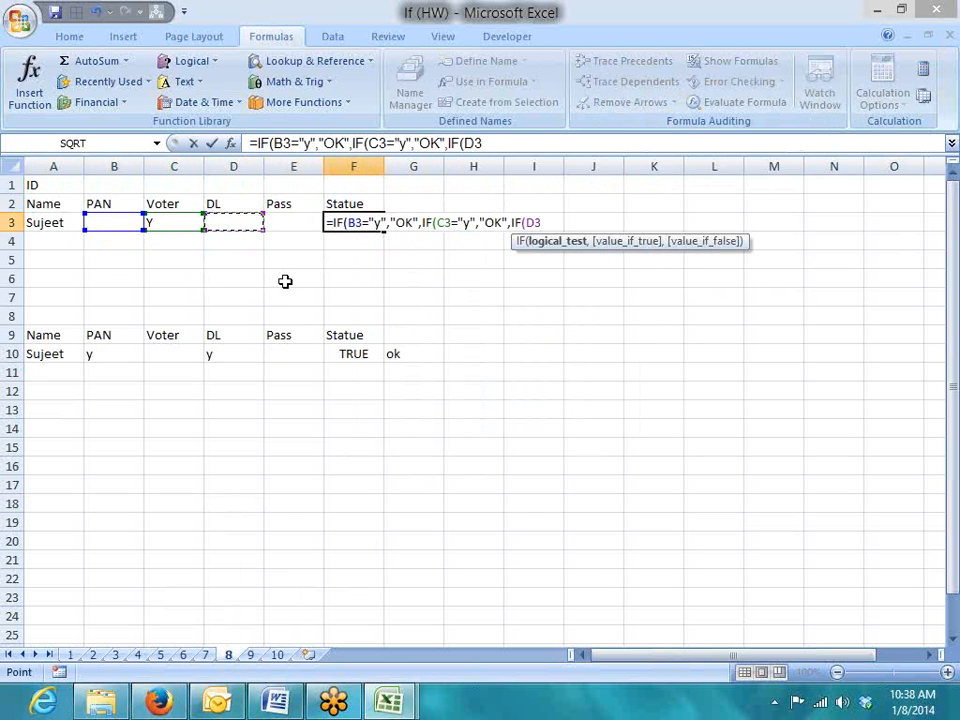
text(="OK",)
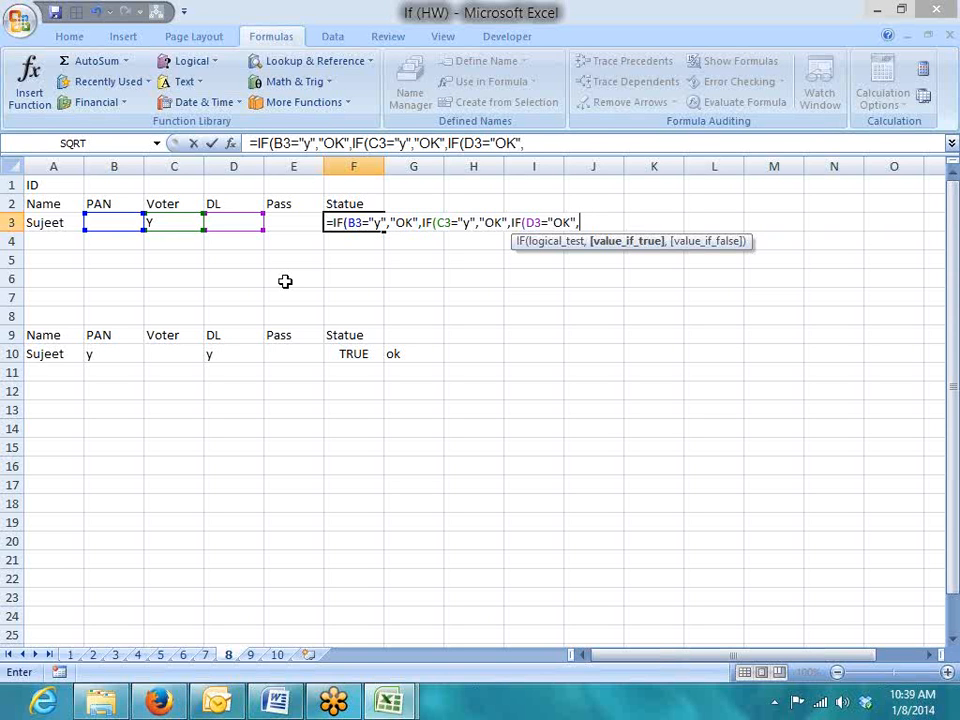
text(IF()
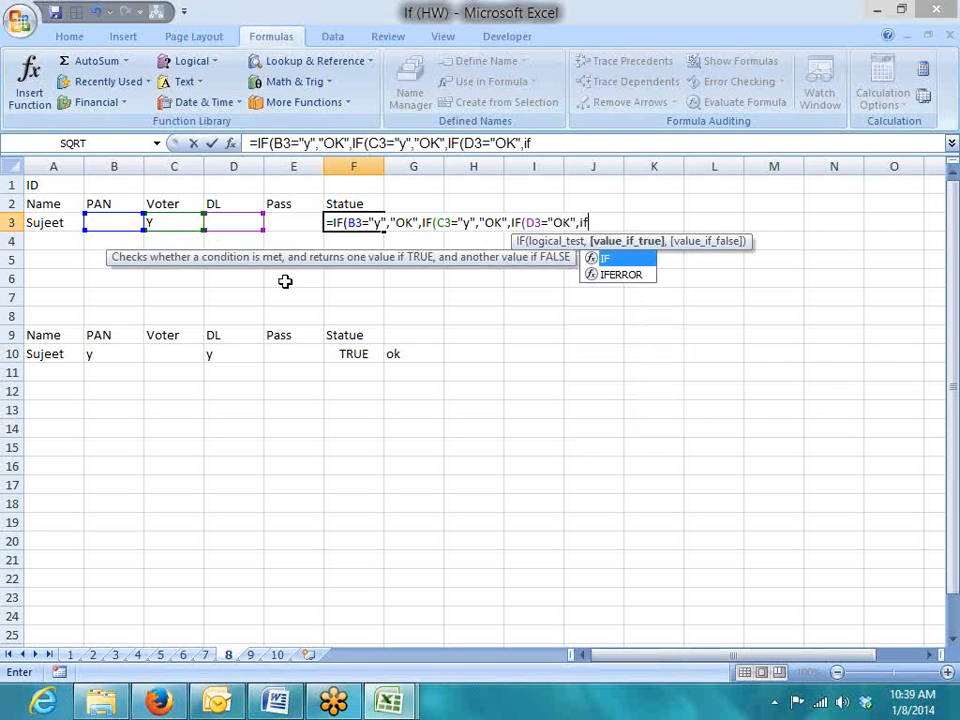
key(Left)
key(Left)
key(Right)
text(=)
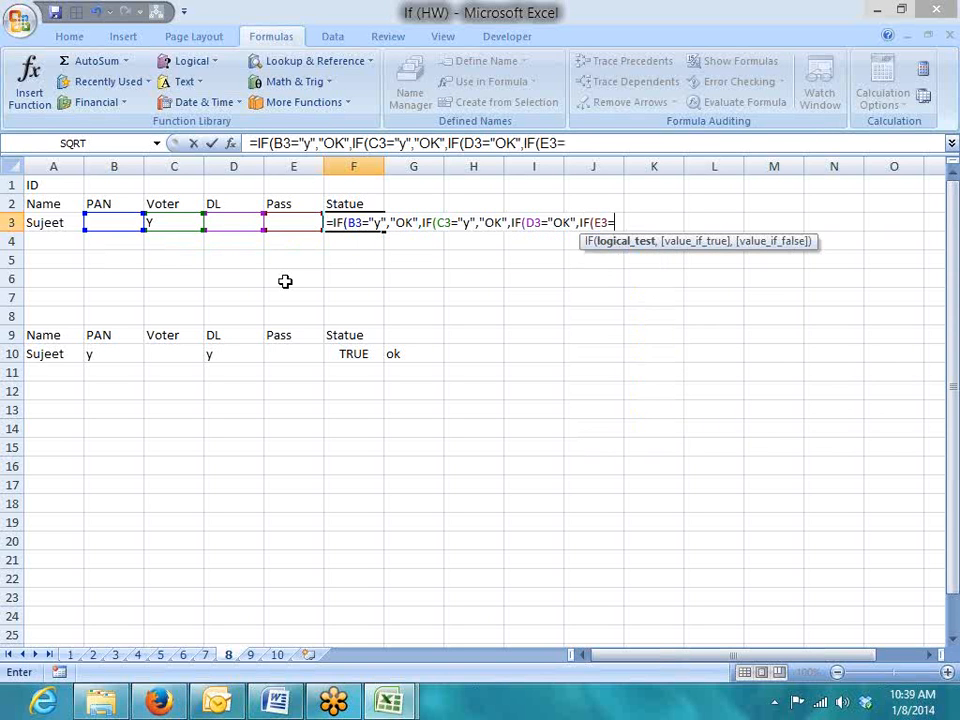
text("y"m"OK")
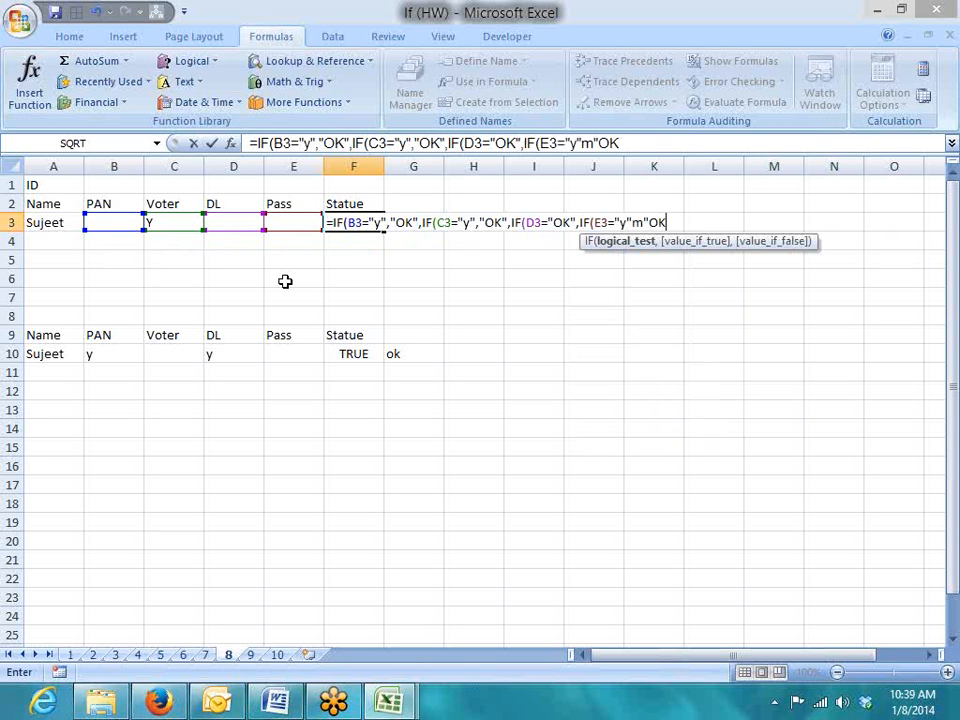
Fix the stray m typo, add the "Pending" fallback and enter the formula, showing OK
click(641, 222)
key(Delete)
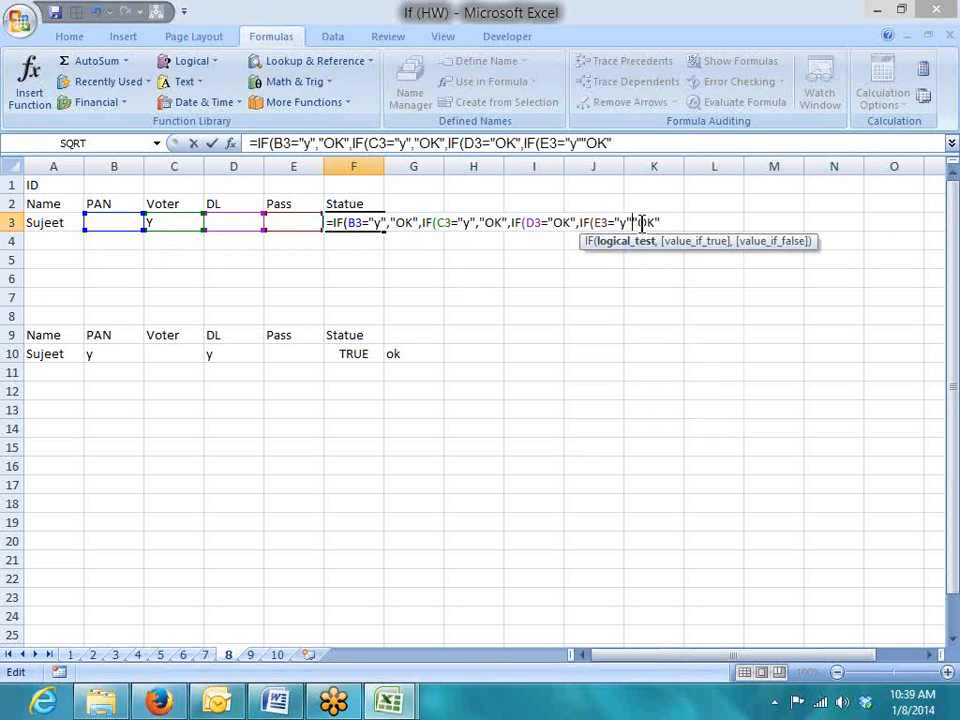
text(,)
click(662, 222)
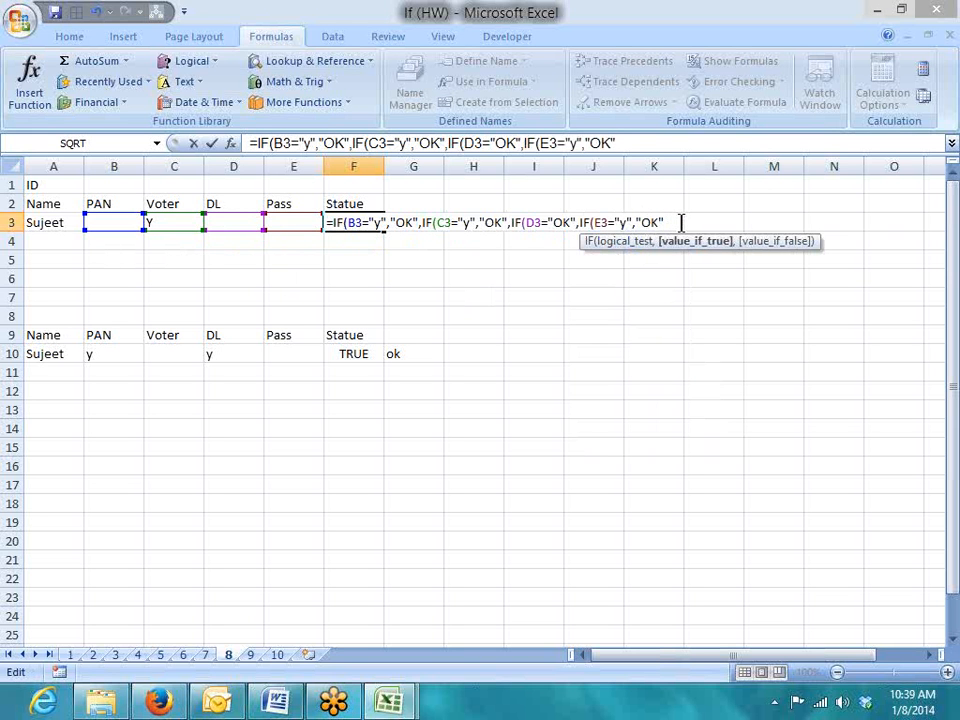
text(,"Pe)
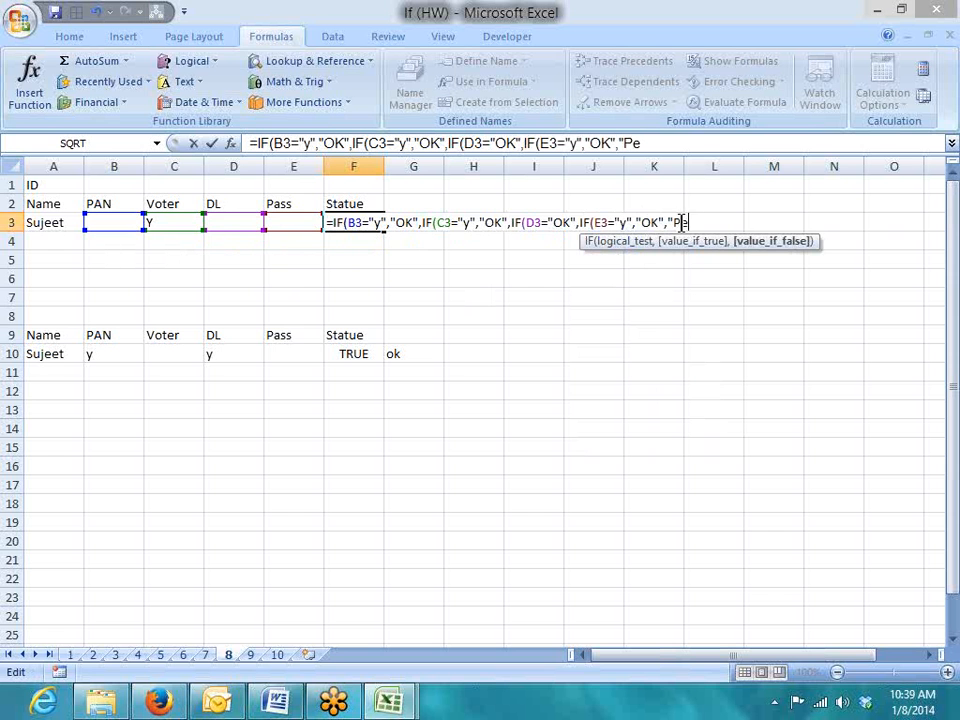
text(nding")
key(Return)
key(Return)
key(Up)
key(Left)
key(Left)
key(Left)
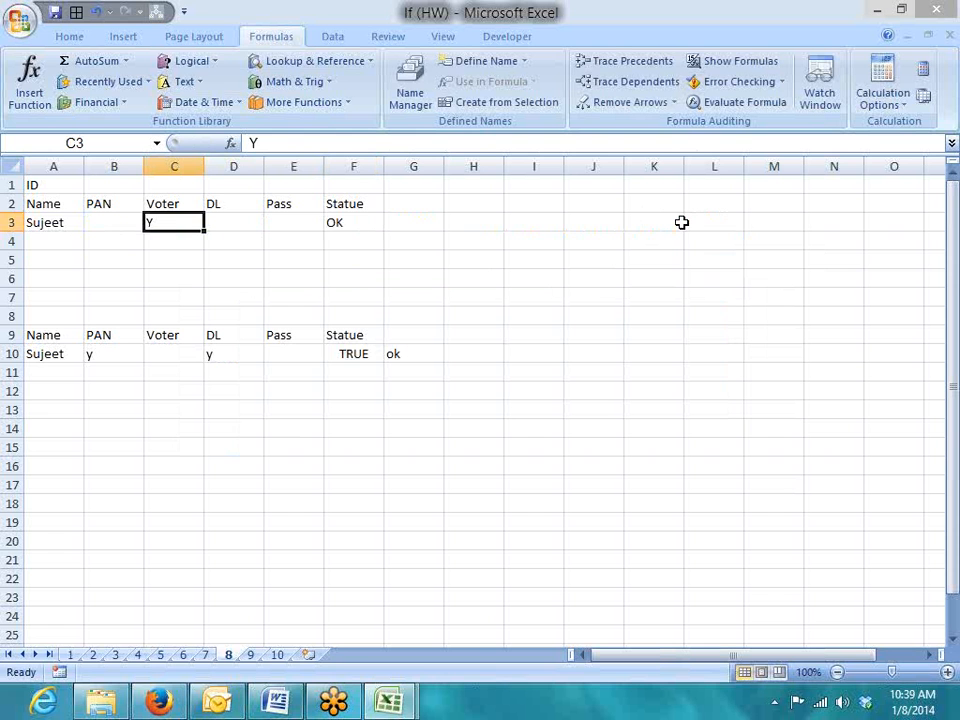
Clear the Voter value in C3 and move F3's FALSE status formula to H3
key(Delete)
key(Right)
key(Right)
key(Right)
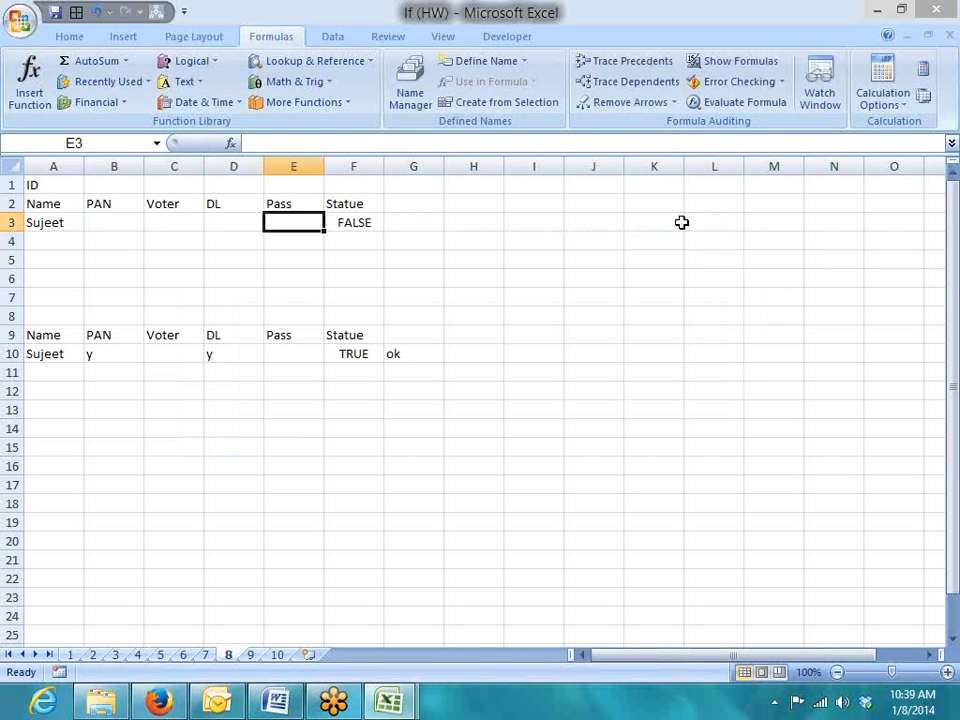
key(ctrl+x)
key(Right)
key(Right)
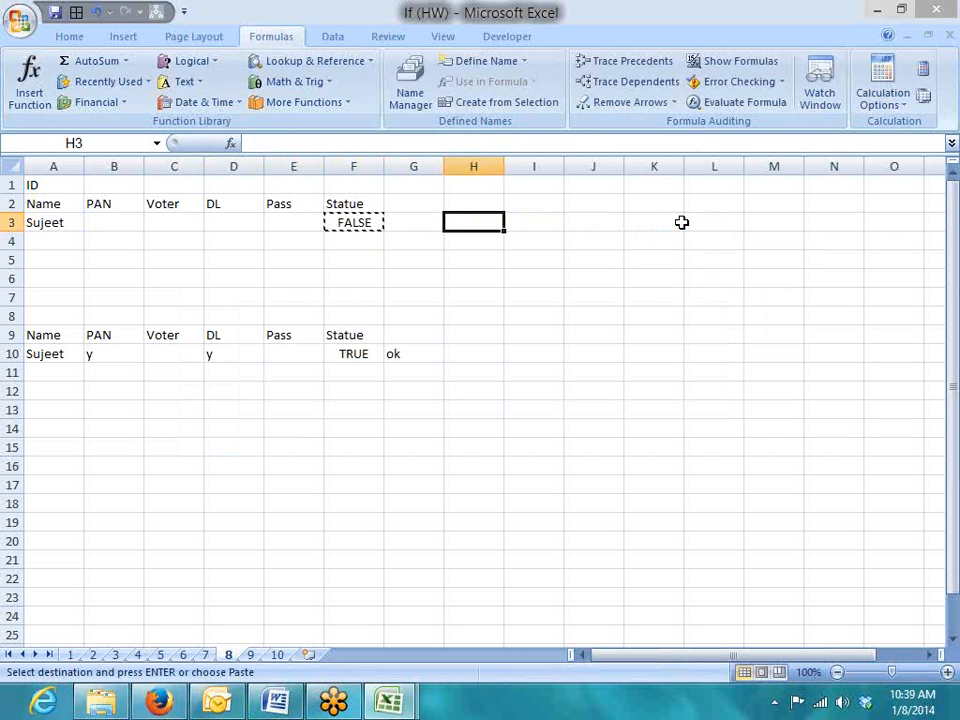
key(ctrl+v)
Enter Y under DL in D3
key(Left)
key(Left)
key(Left)
key(Left)
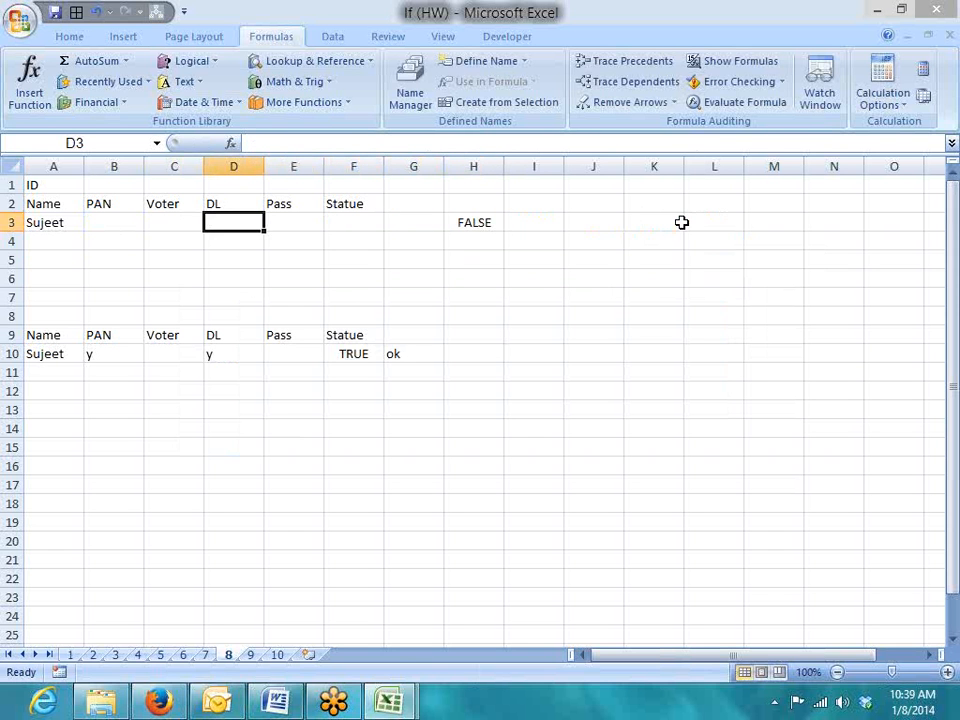
text(Y)
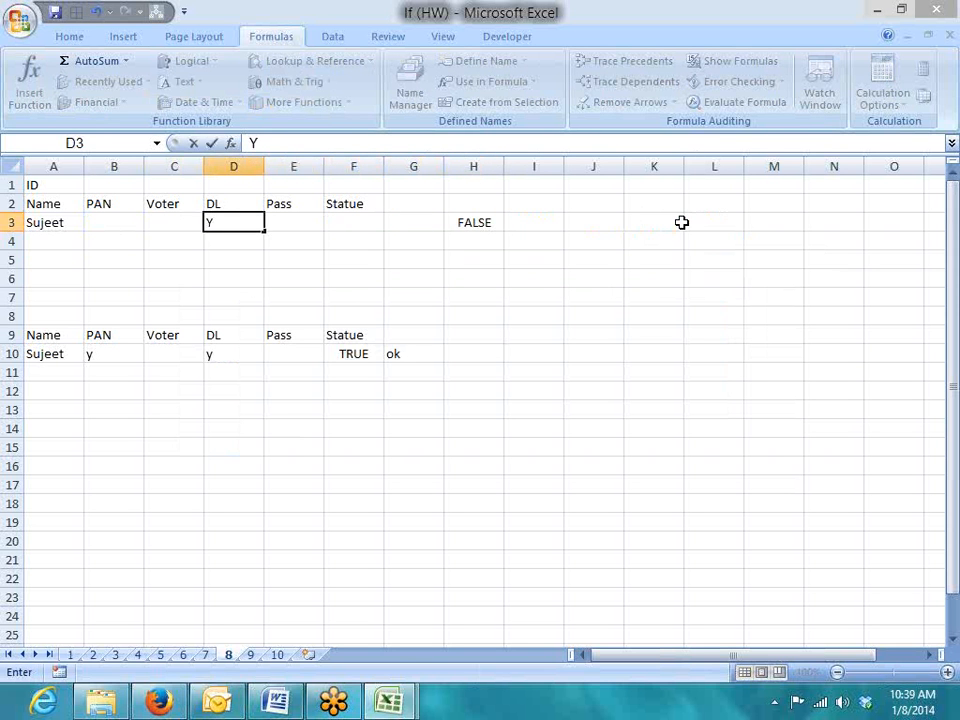
key(Right)
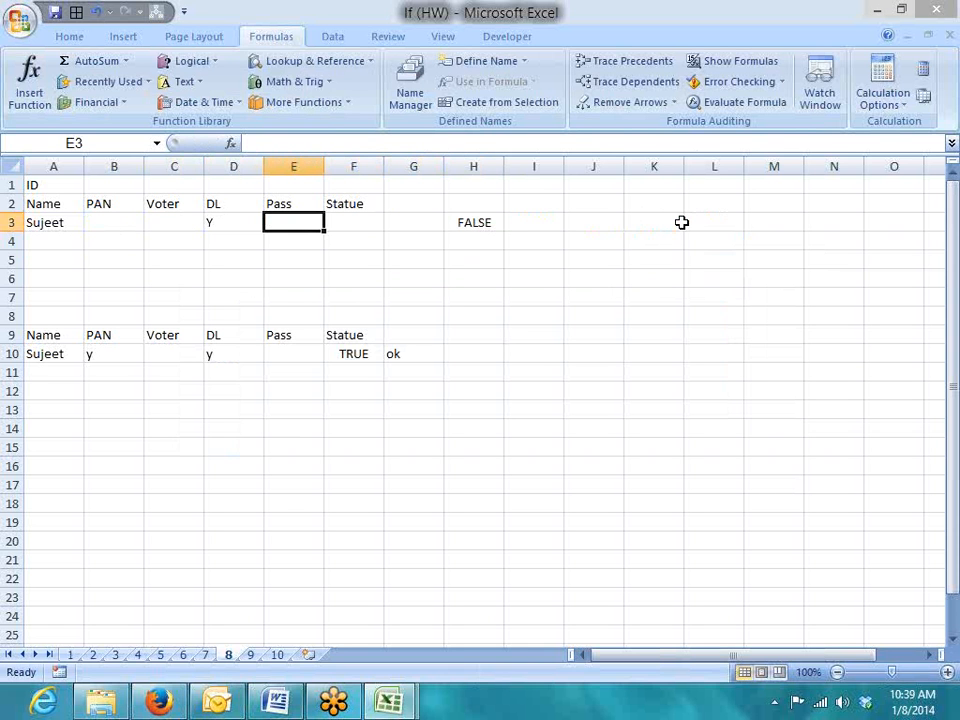
Enter =AND(B3="y",C3="y",D3="y",E3="y") in F3
key(Right)
text(=an)
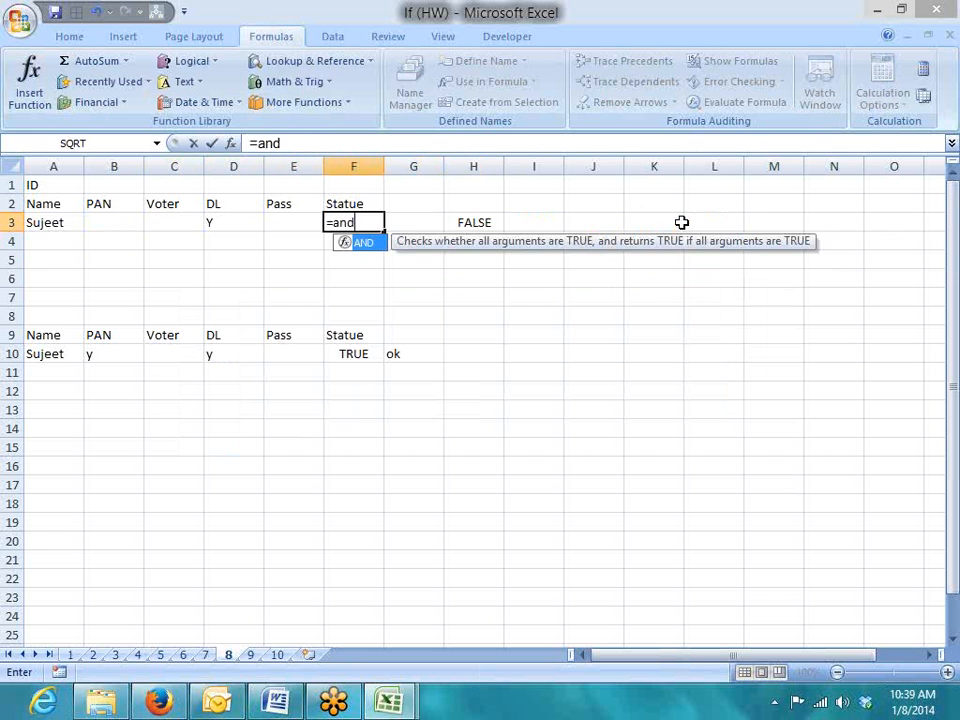
key(Tab)
key(Left)
key(Left)
key(Left)
key(Left)
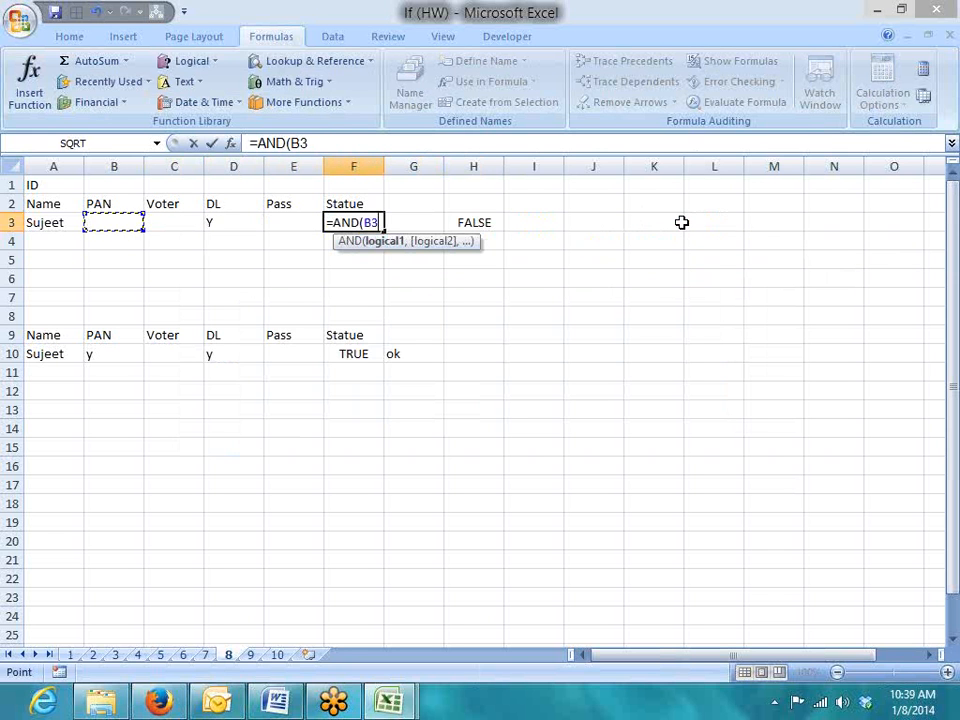
text(="y",)
key(Left)
key(Left)
key(Left)
text(="y",)
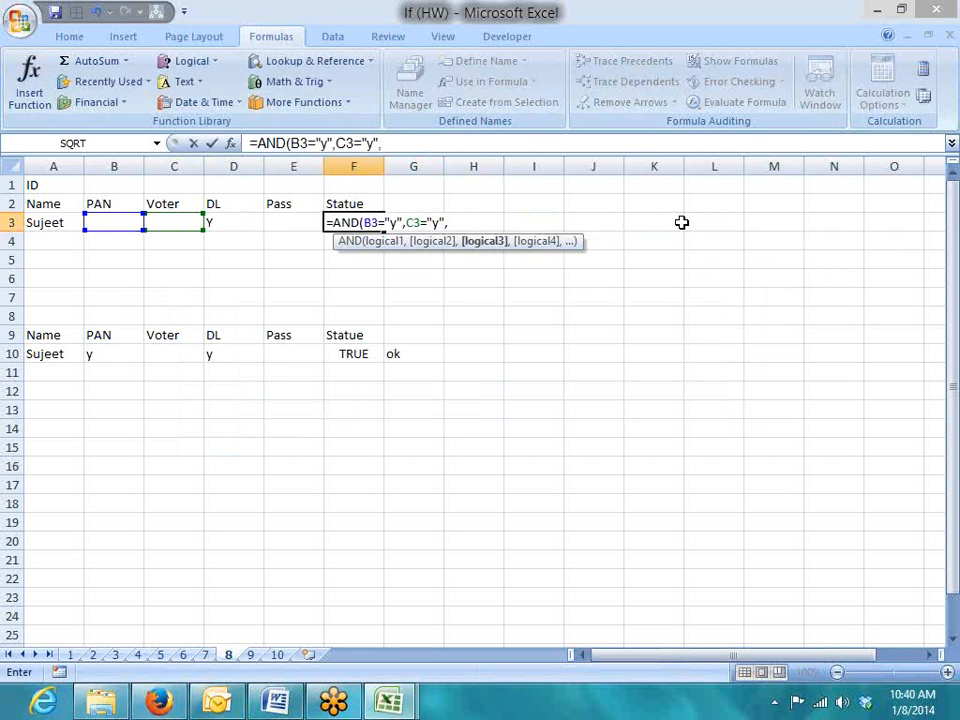
key(Left)
key(Left)
text(="y)
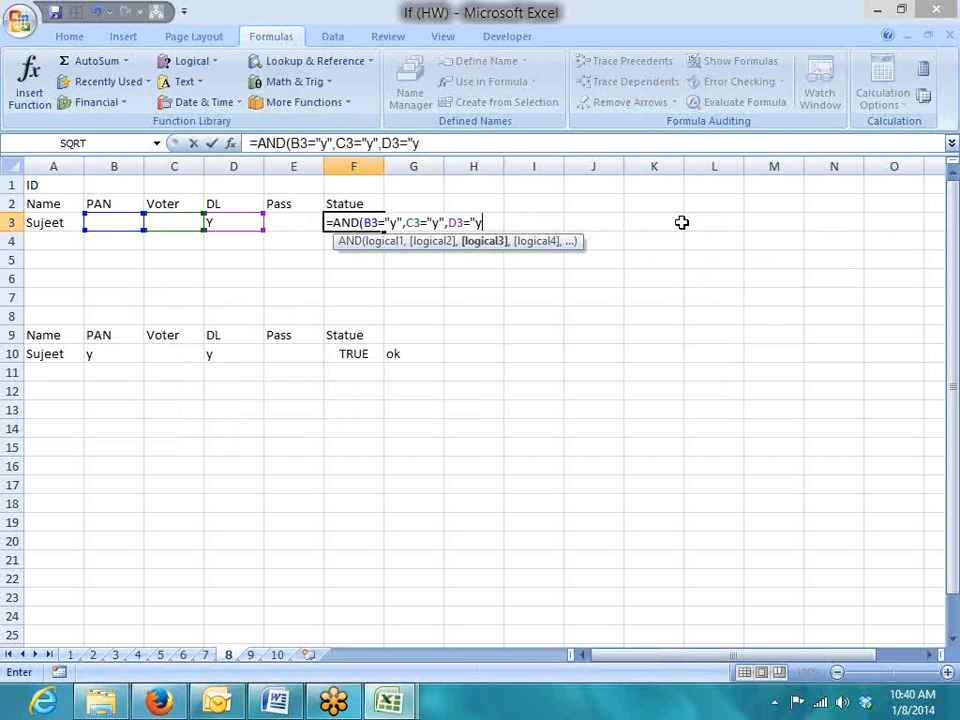
text(",)
key(Left)
key(Left)
key(Right)
text(="y")
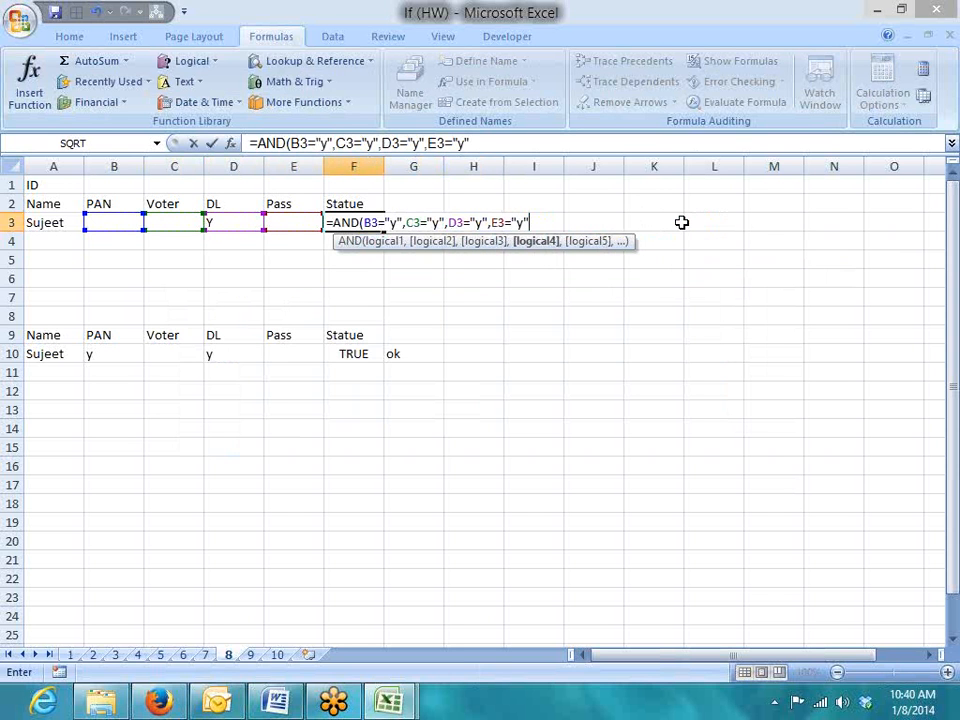
key(Return)
key(Up)
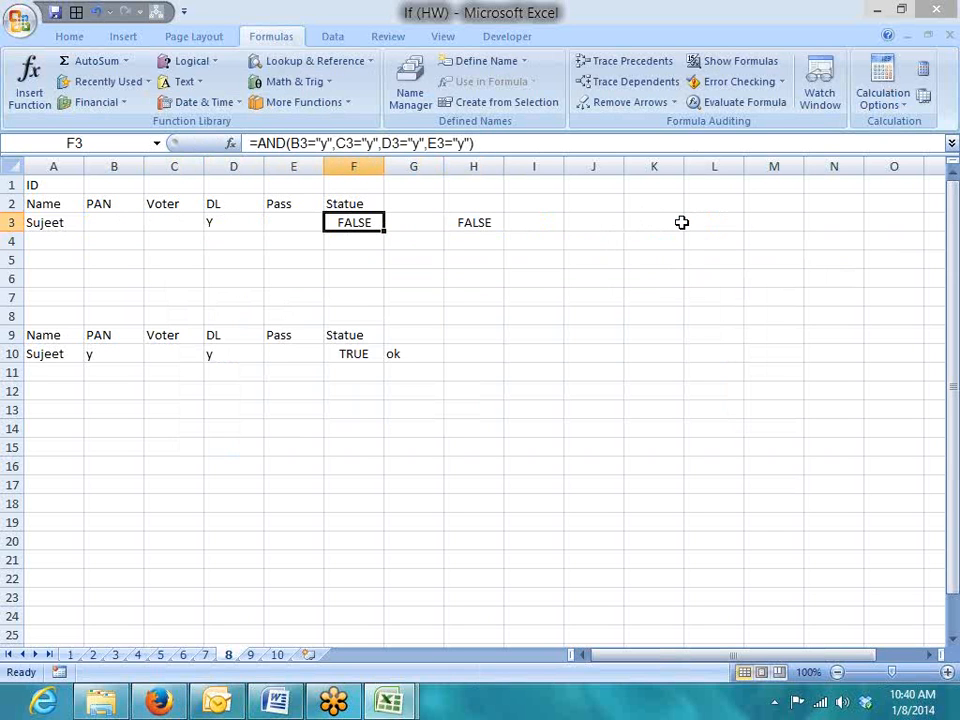
Change AND to OR in F3's formula so it returns TRUE
click(288, 148)
key(BackSpace)
key(BackSpace)
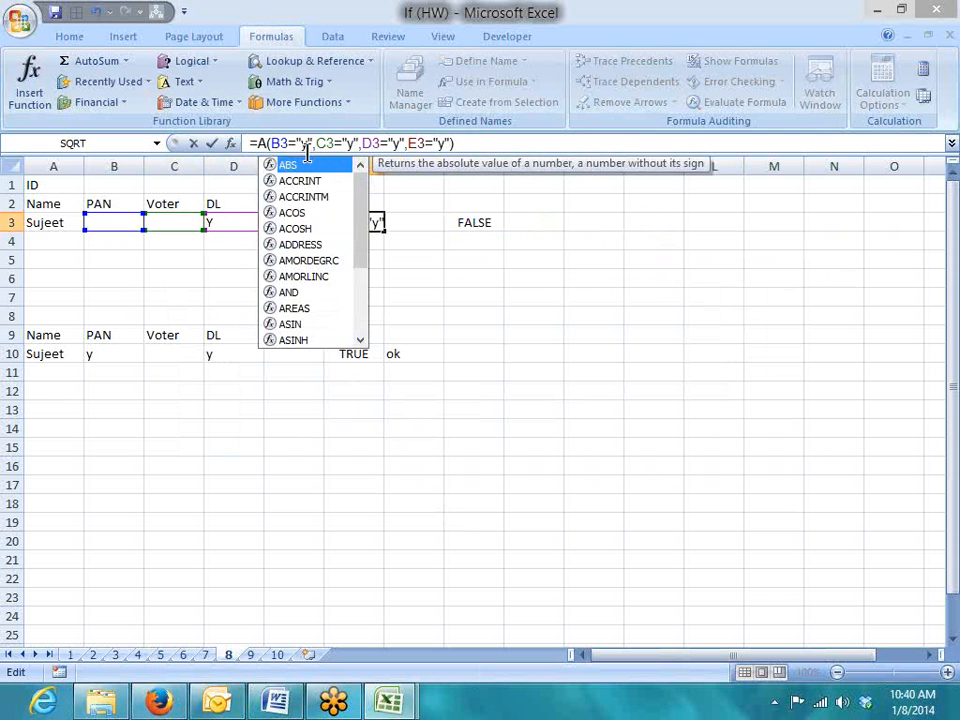
key(BackSpace)
text(or)
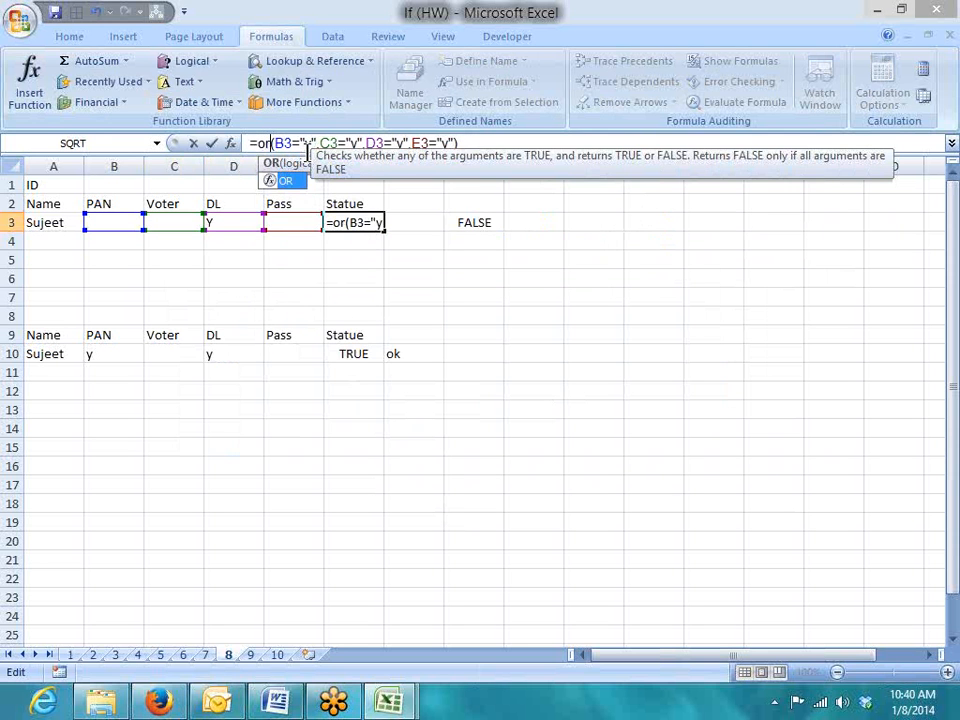
key(Return)
key(Up)
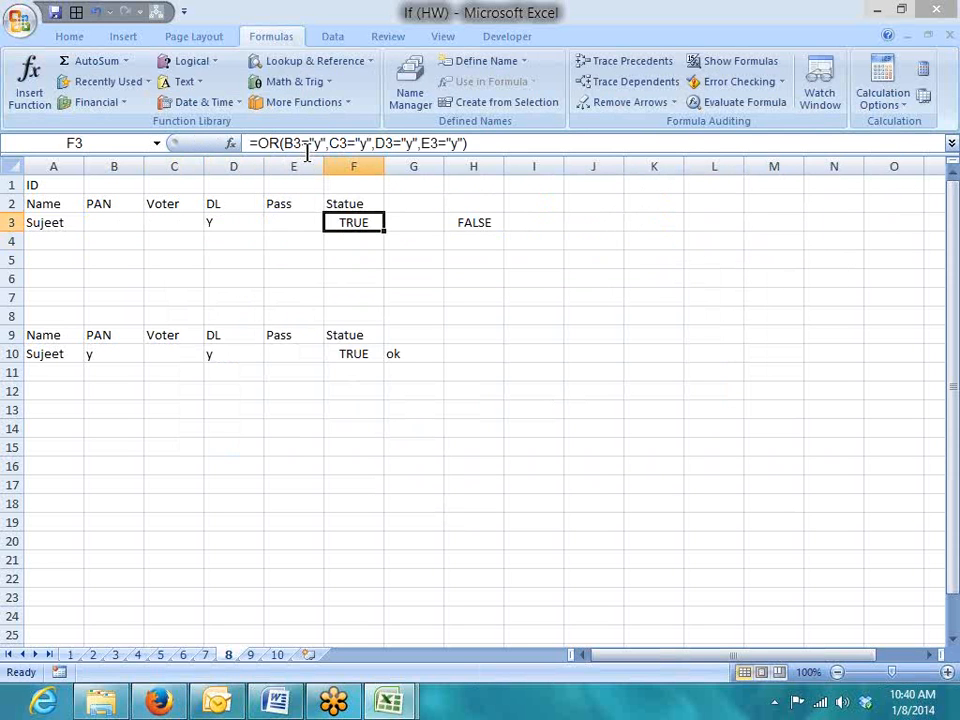
key(Left)
key(Left)
key(Left)
Enter y as the Voter value in C3 and check the formulas in F3 and H3
text(y)
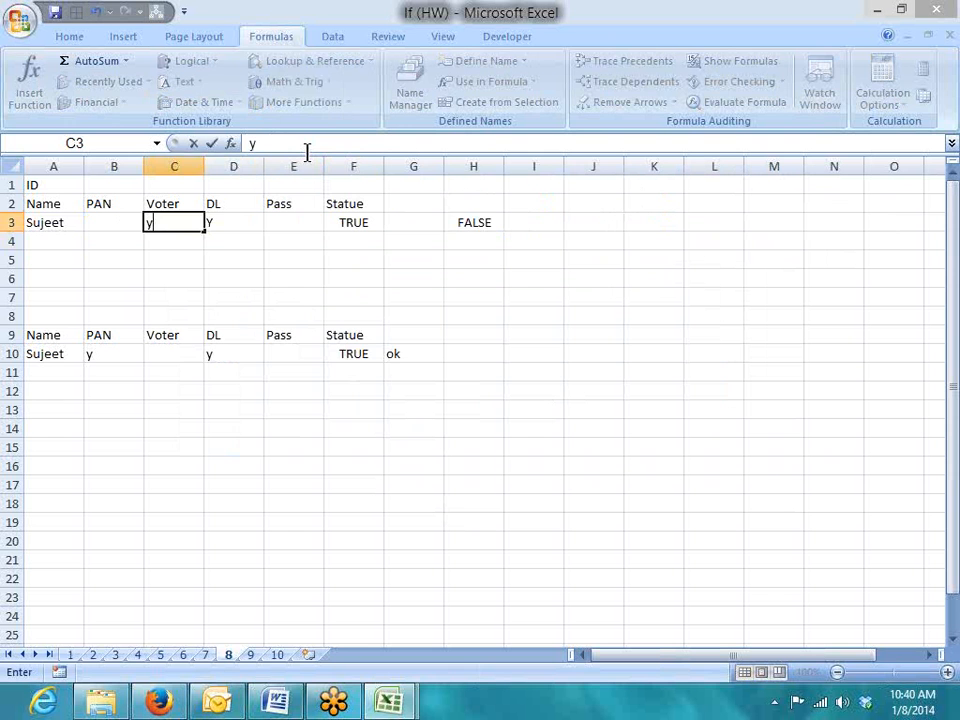
key(Right)
key(Right)
key(Right)
key(Right)
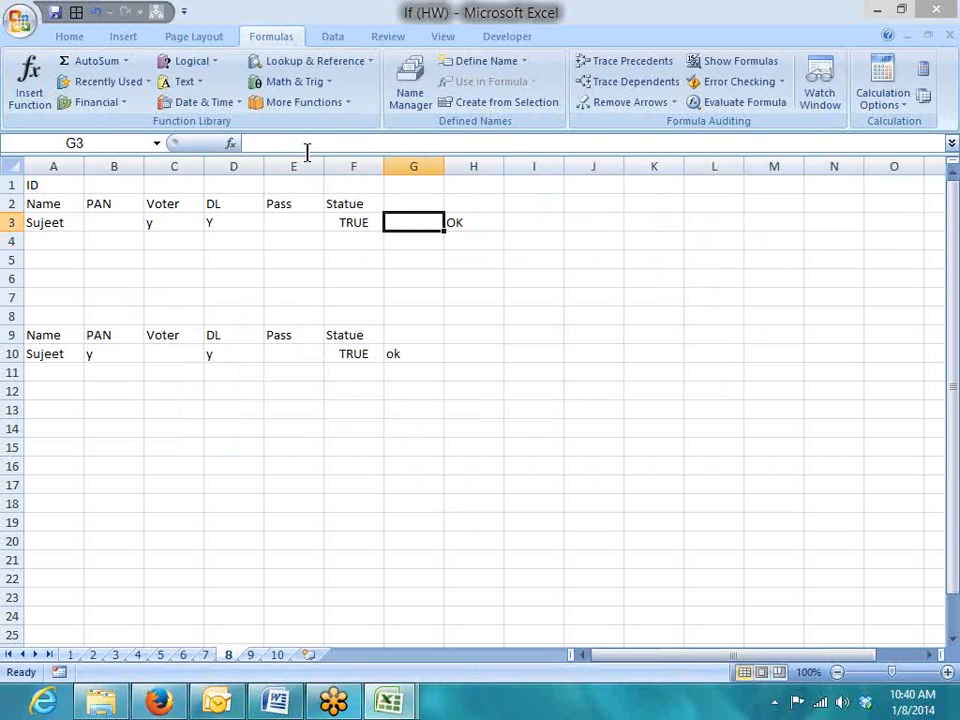
key(Left)
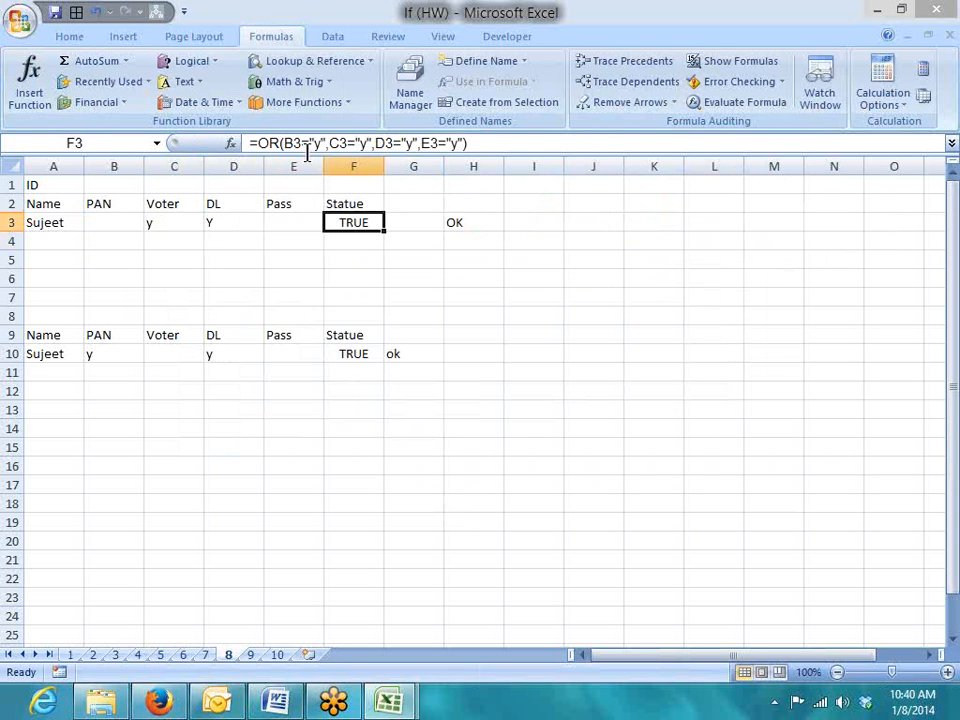
key(Right)
key(Right)
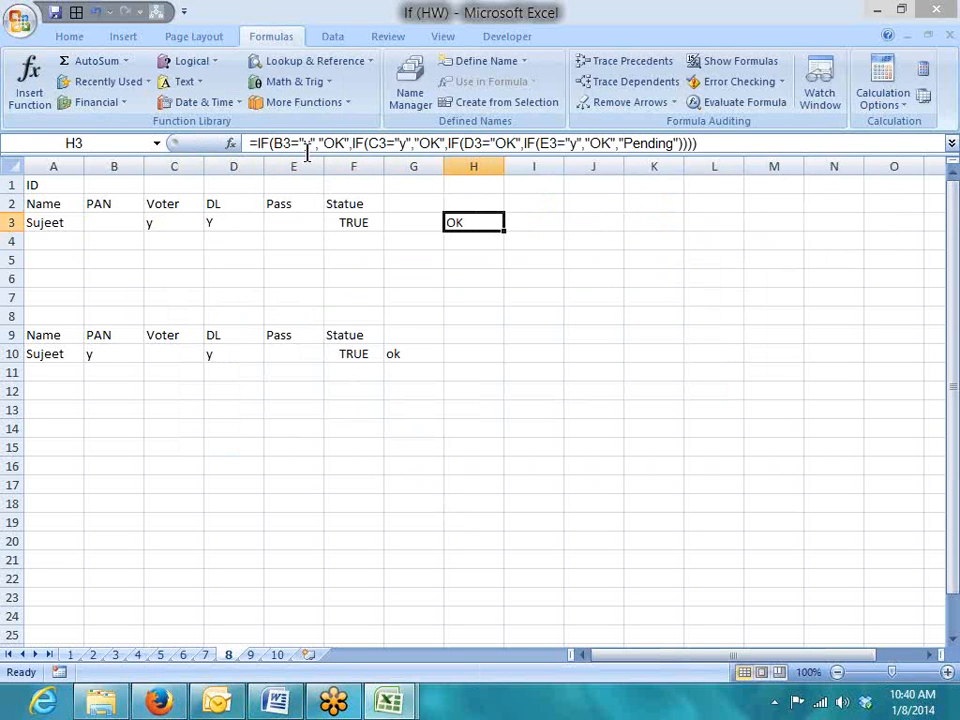
Enter =IF(F3,"OK","Pending") in G3
key(Left)
text(=)
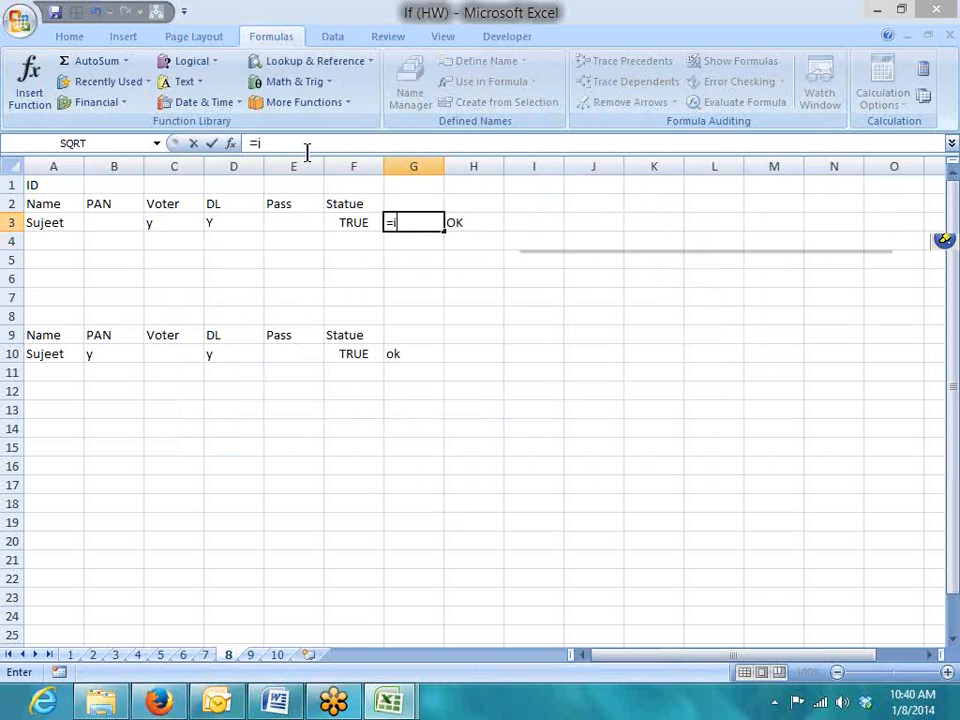
text(if)
key(Tab)
key(Left)
text(=")
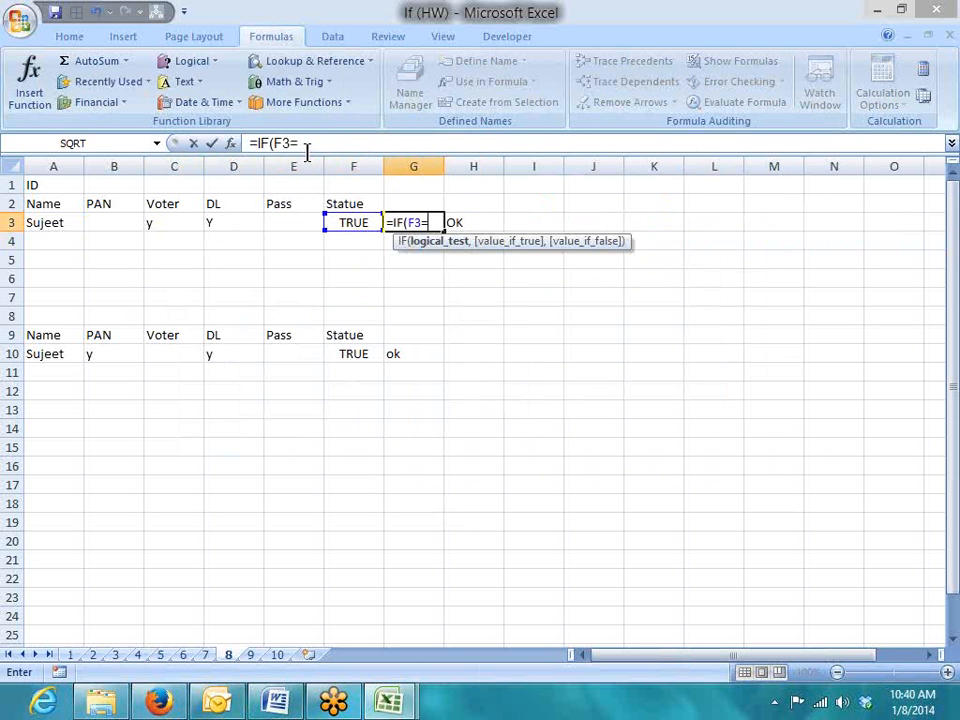
key(BackSpace)
key(BackSpace)
text(,"O)
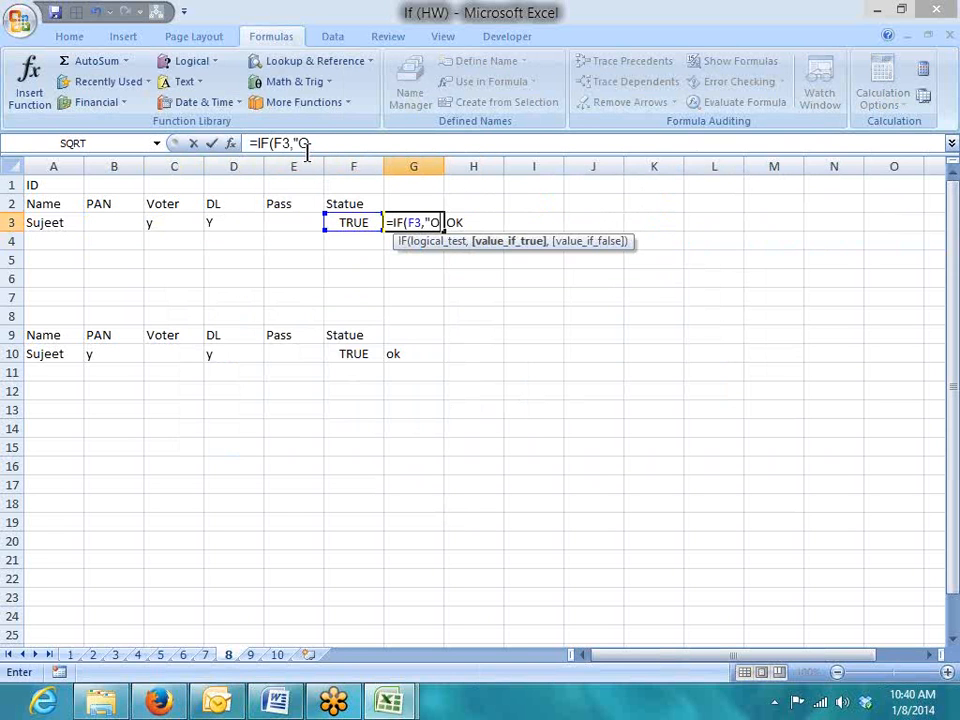
text(K","Pen)
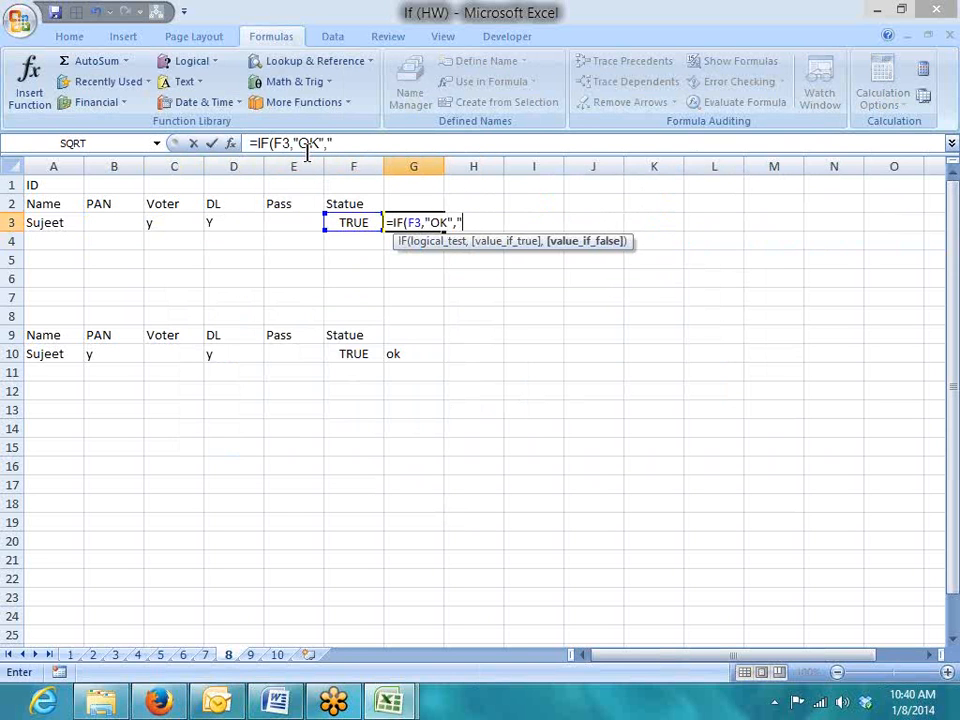
text(ding")
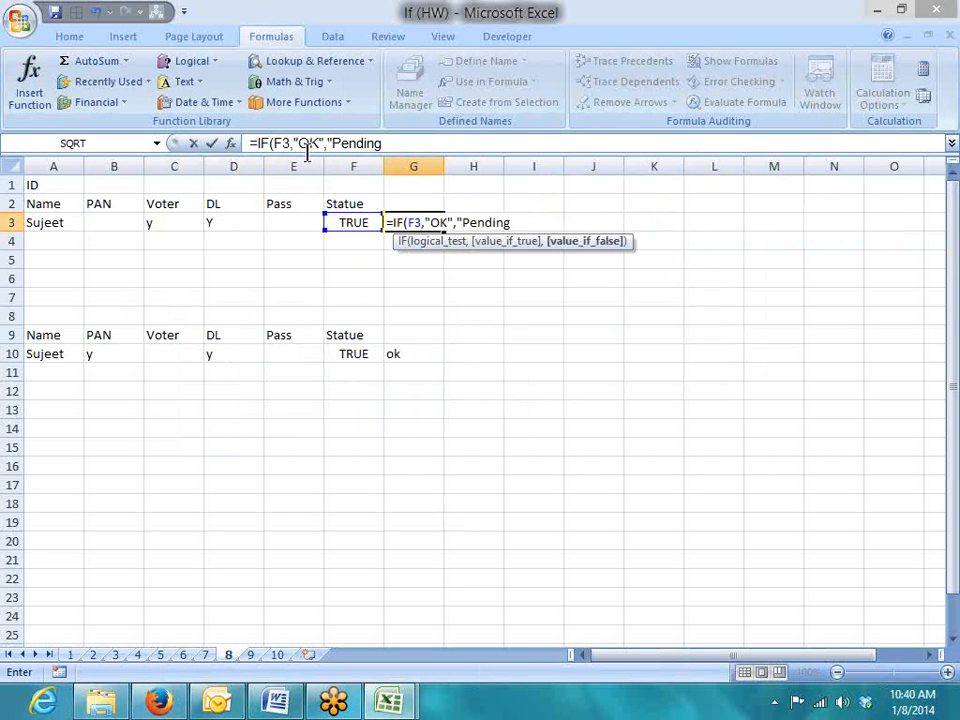
key(Return)
Review F3's OR formula against G3's IF formula, leaving F3 unchanged
key(Up)
click(362, 228)
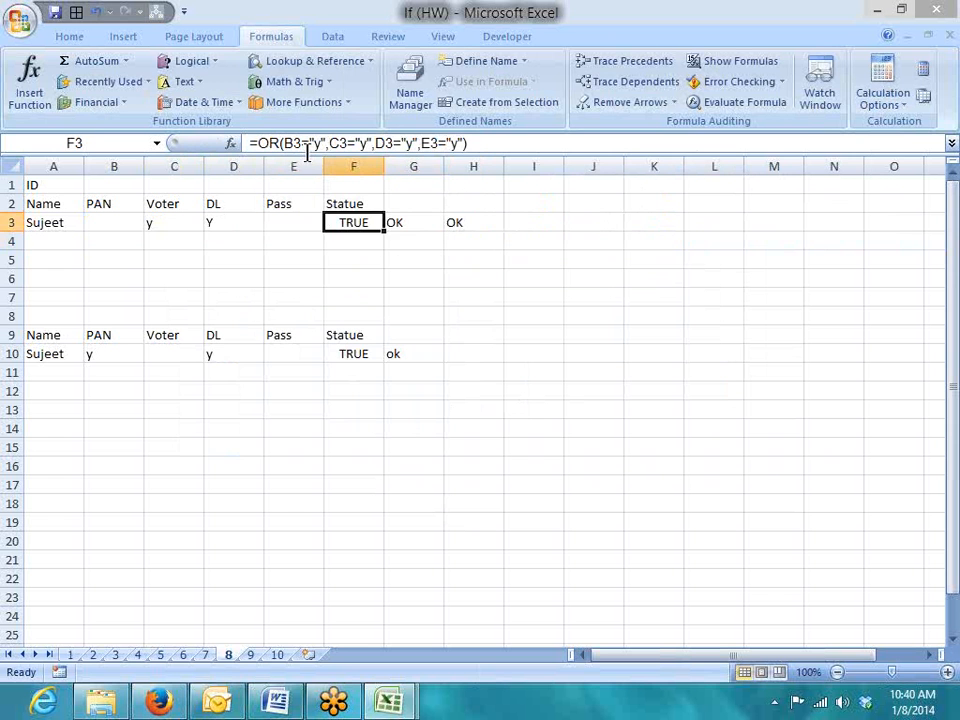
click(392, 221)
click(357, 221)
drag(255, 148, 519, 145)
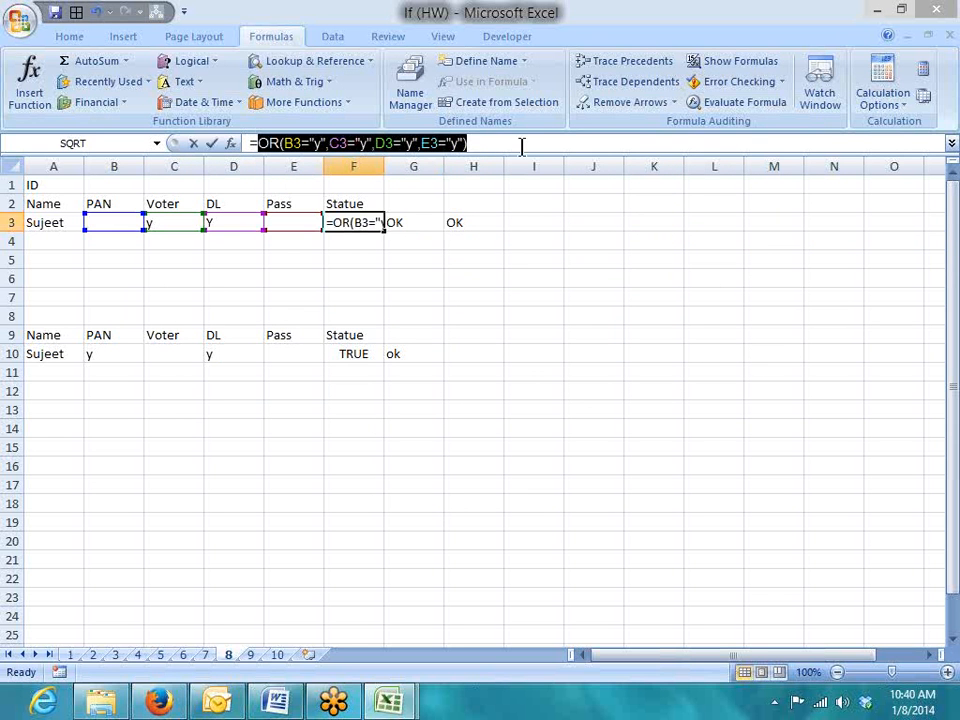
key(Escape)
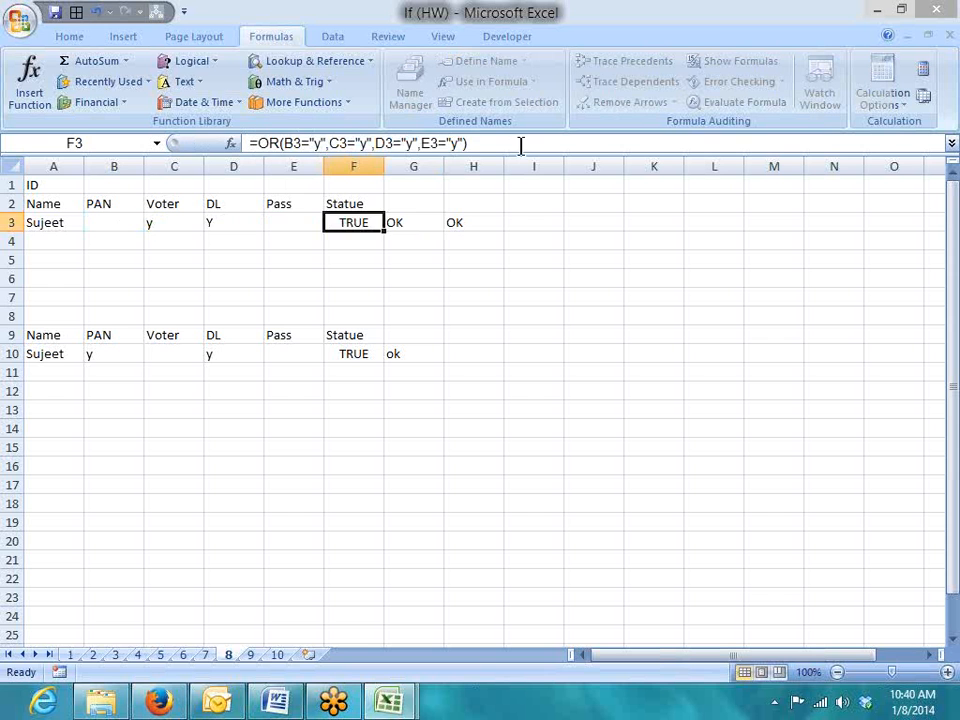
click(420, 225)
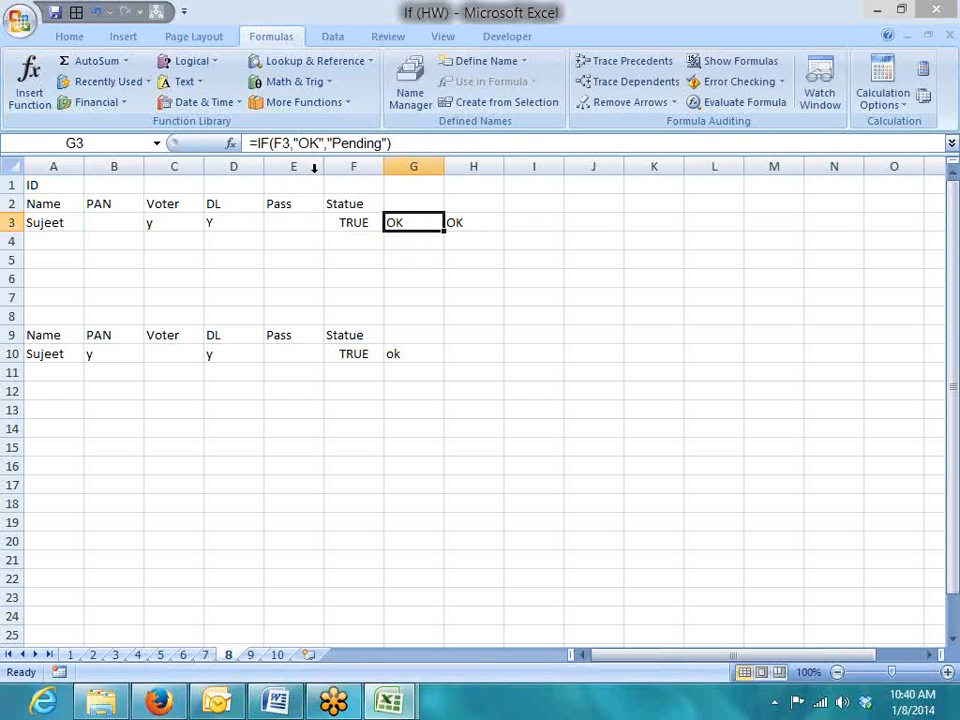
Replace G3's F3 reference with OR(B3="y",C3="y",D3="y",E3="y"), keeping the OK/Pending results
double_click(281, 143)
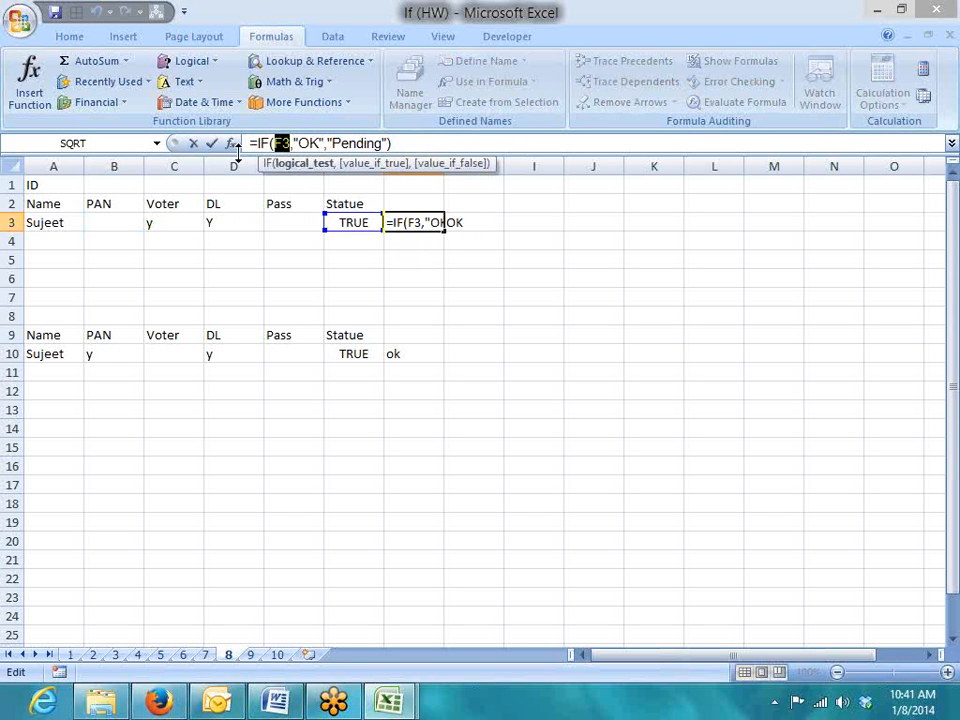
text(OR(B3="y",C3="y",D3="y",E3="y"))
key(Return)
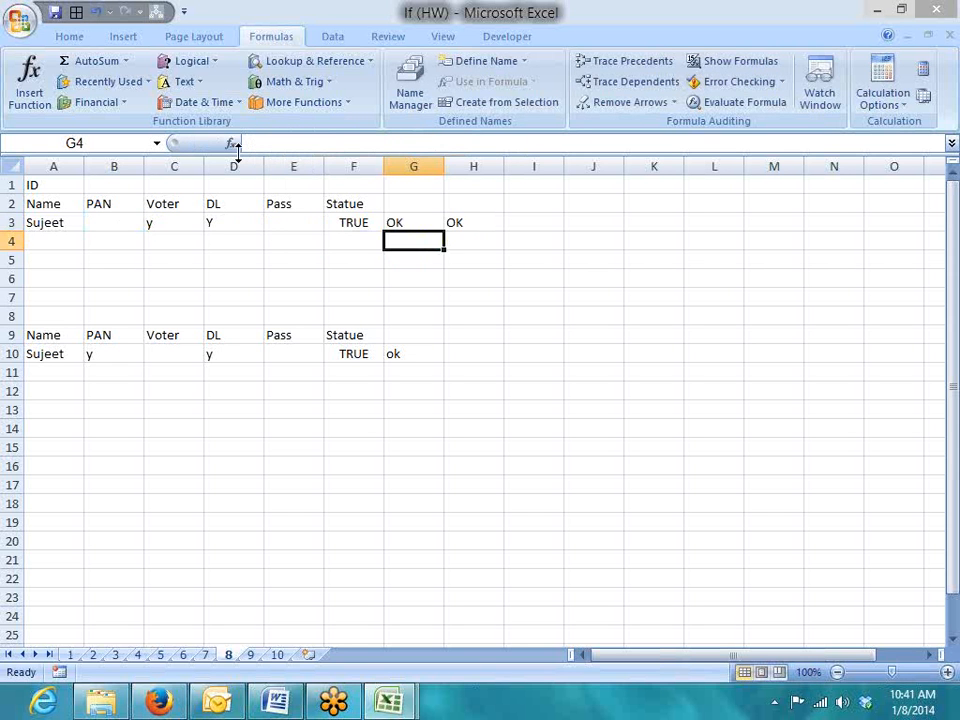
key(Up)
key(Left)
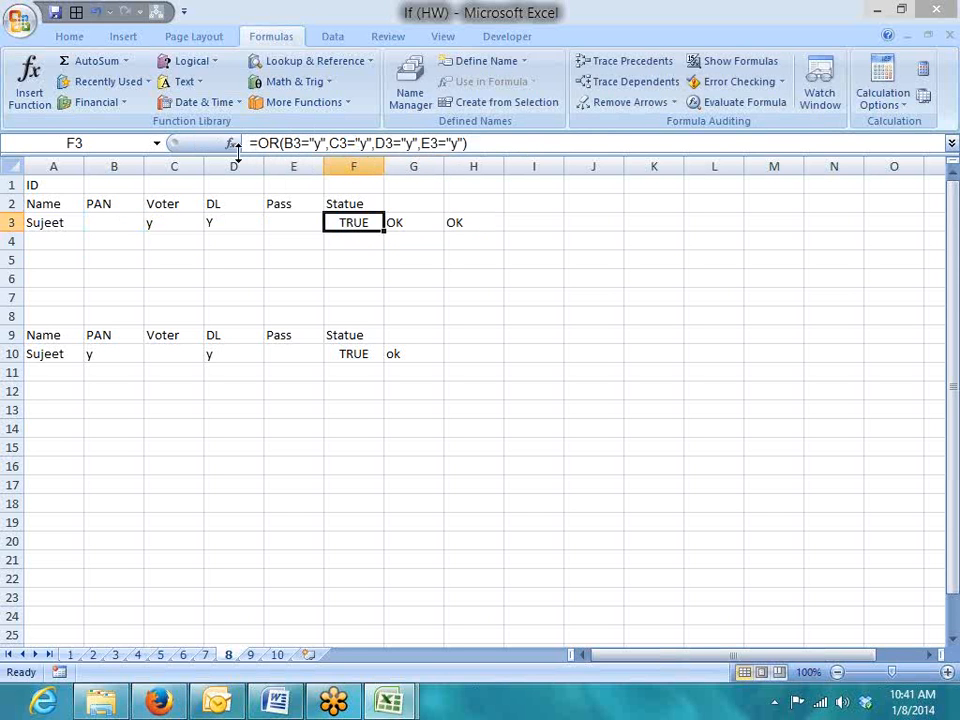
key(Right)
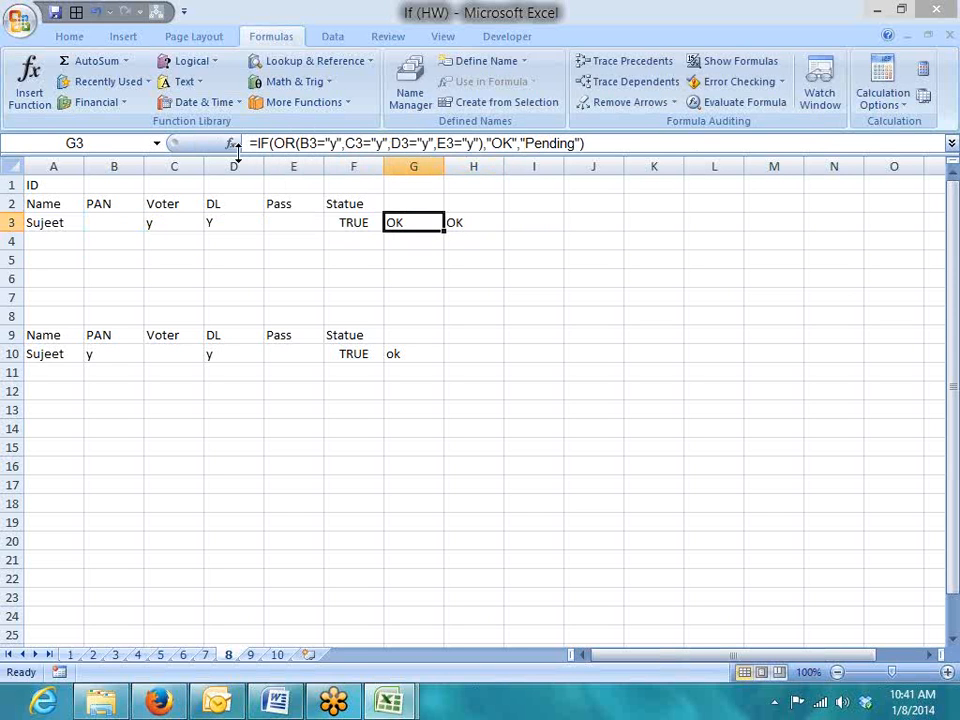
key(Down)
key(Down)
key(Down)
key(Down)
key(Down)
key(Down)
key(Down)
Clear the TRUE and ok results from F10:G10
key(Left)
key(shift+Right)
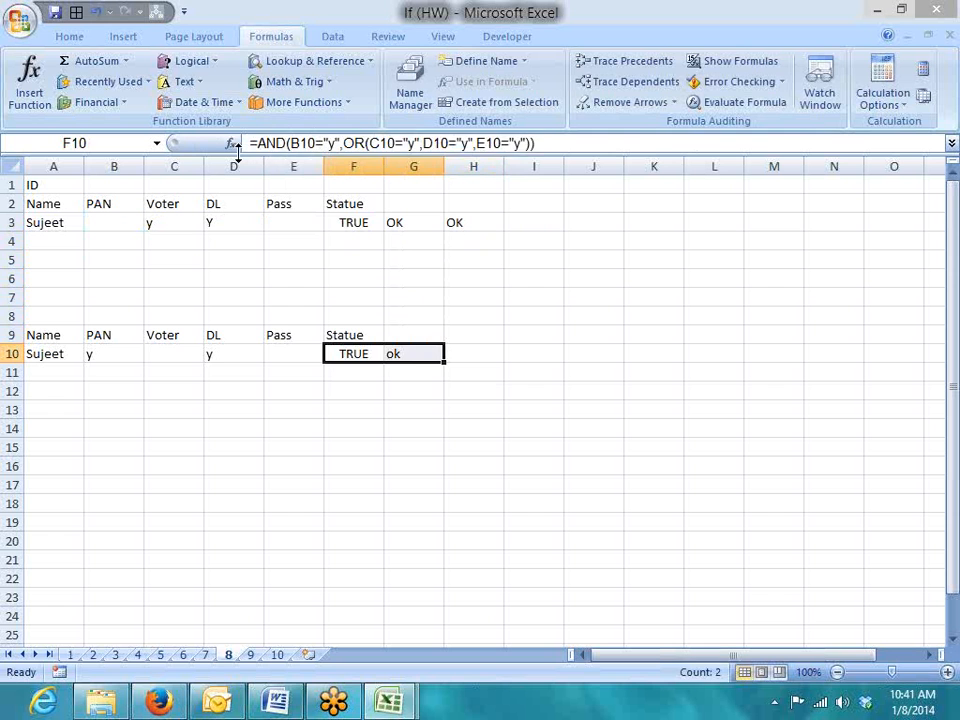
key(Delete)
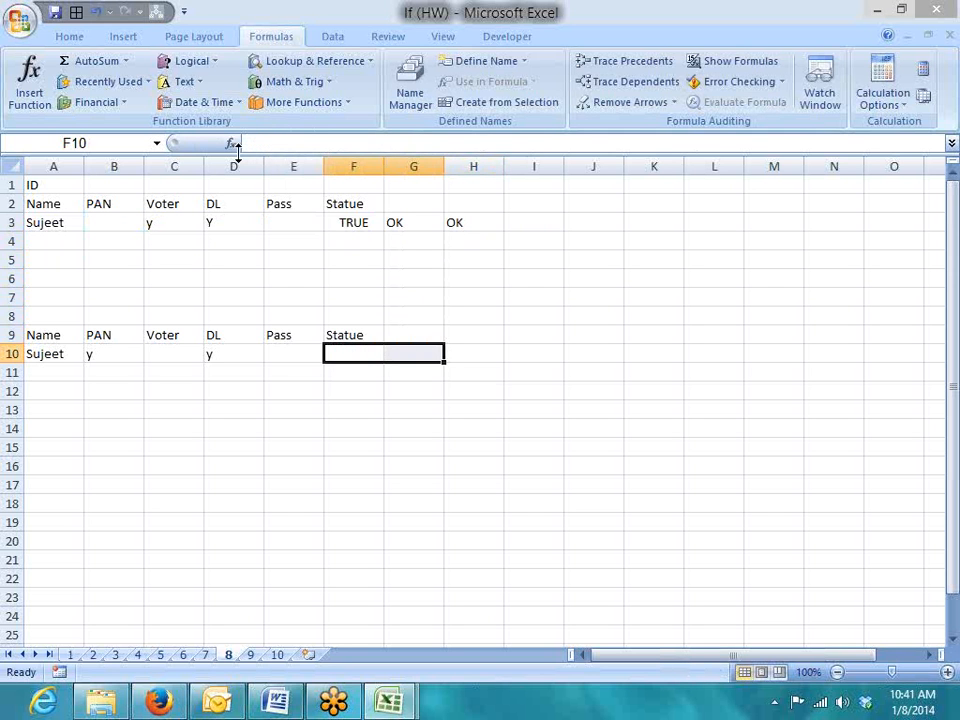
Review the PAN, Voter, DL and Pass headers in row 9, ending on empty F10
key(Left)
key(Left)
key(Left)
key(Left)
key(Up)
key(Right)
key(Right)
key(Right)
key(Right)
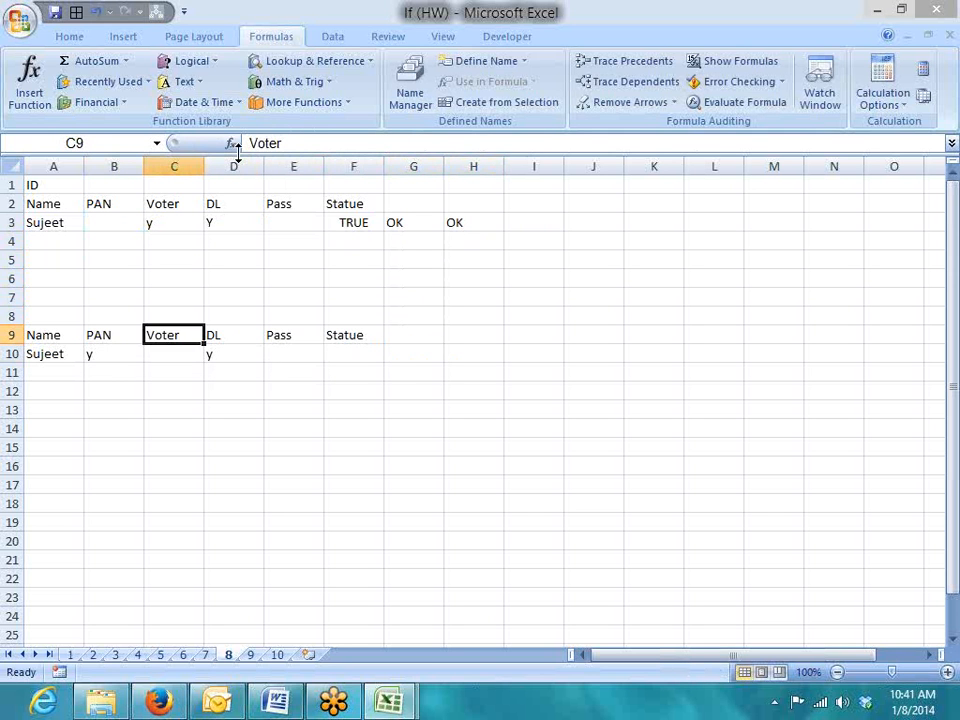
key(Left)
key(Left)
key(Left)
key(Left)
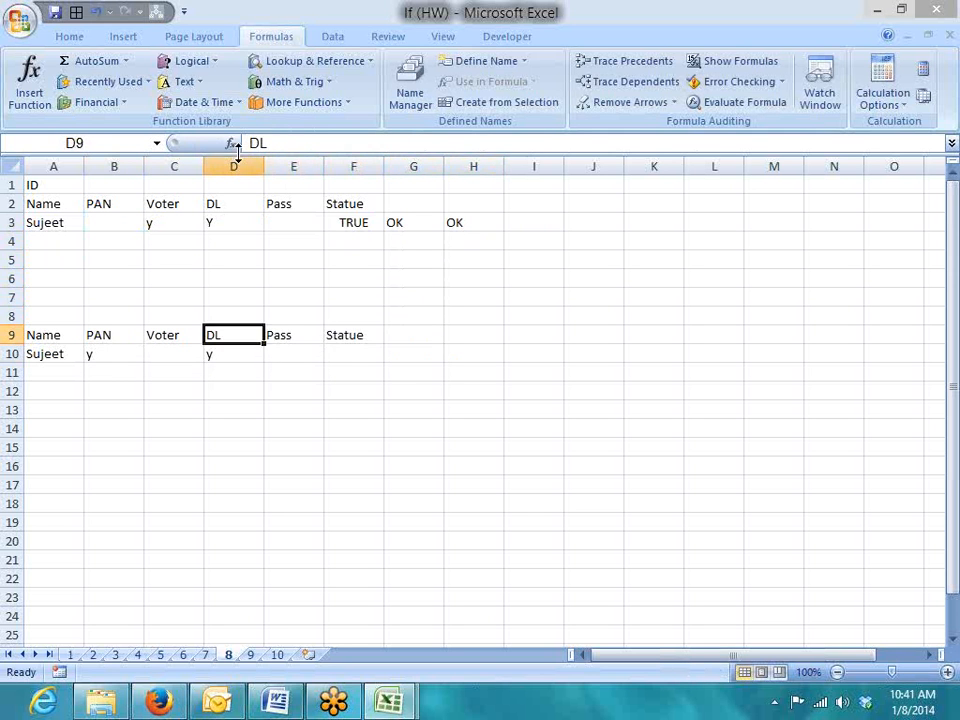
key(shift+Down)
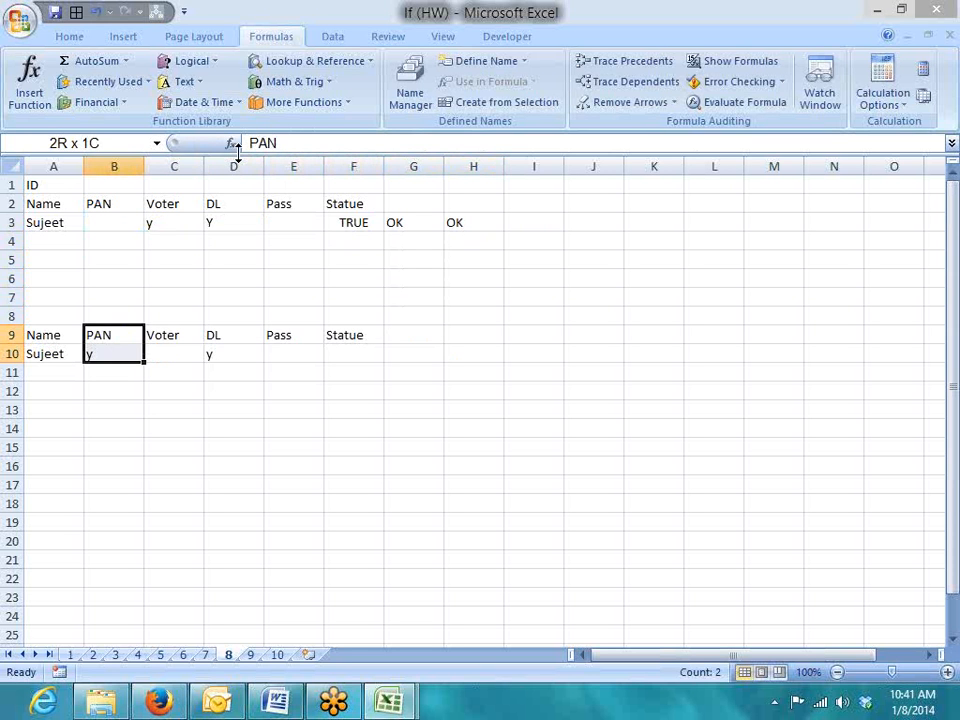
key(Right)
key(shift+Right)
key(shift+Right)
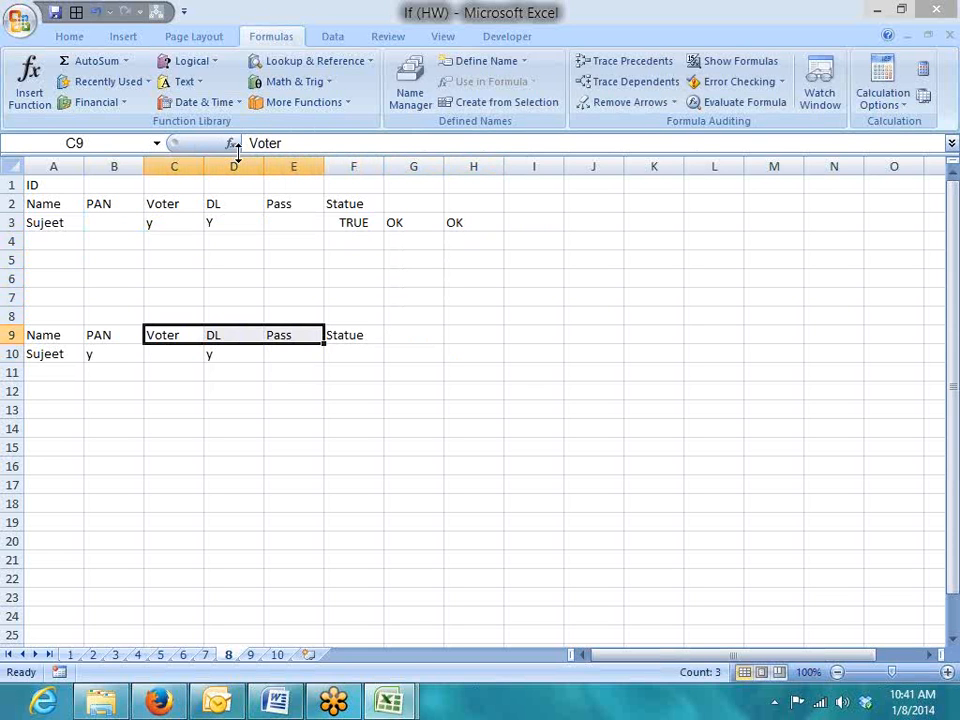
key(Right)
key(Right)
key(Right)
key(Down)
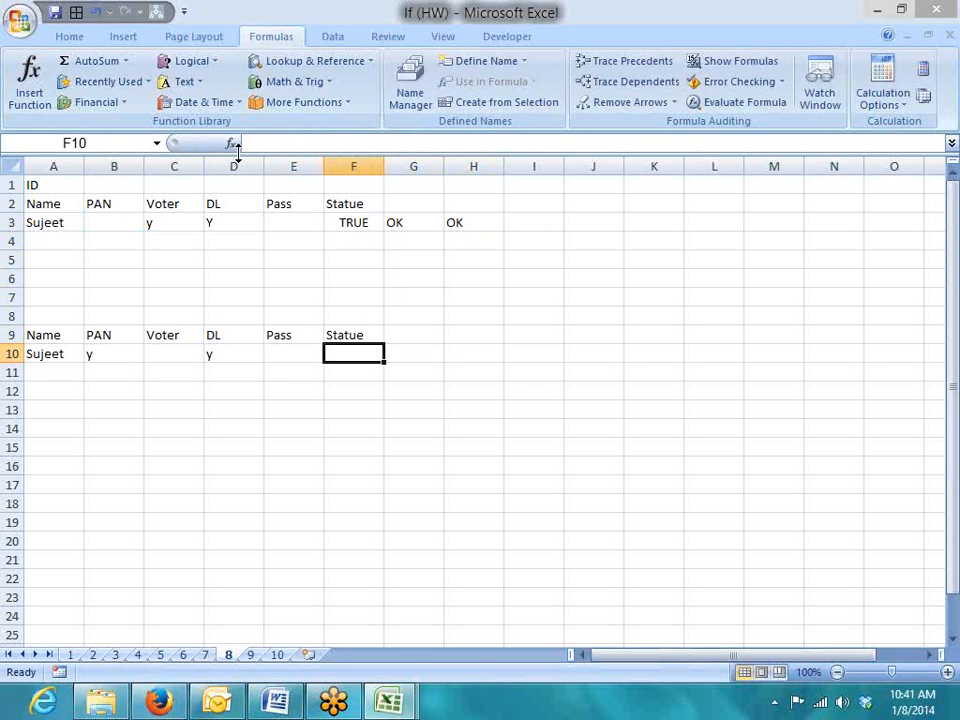
Start F10's formula as =AND(B10="y",OR( using the function suggestions
text(=ad)
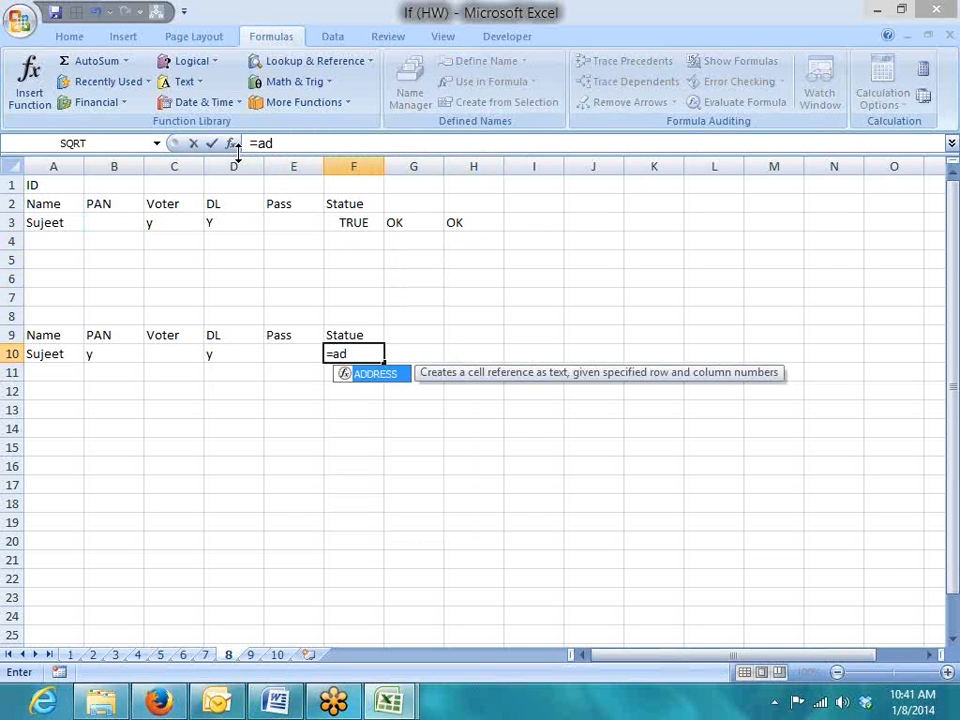
key(BackSpace)
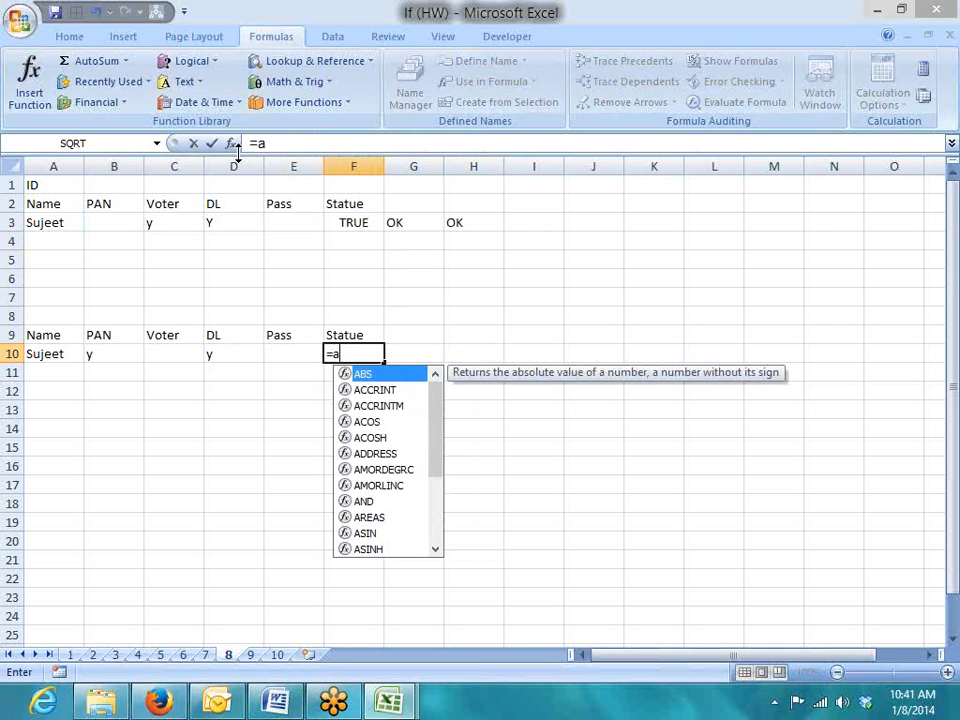
text(nd)
key(Tab)
key(Left)
key(Left)
key(Left)
key(Left)
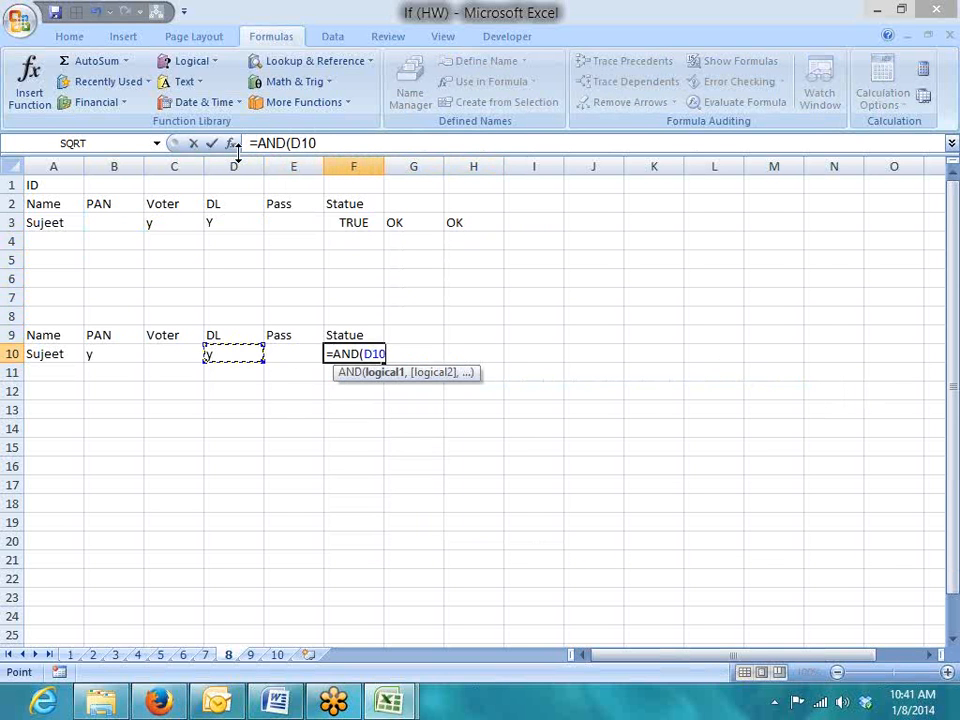
text(="y)
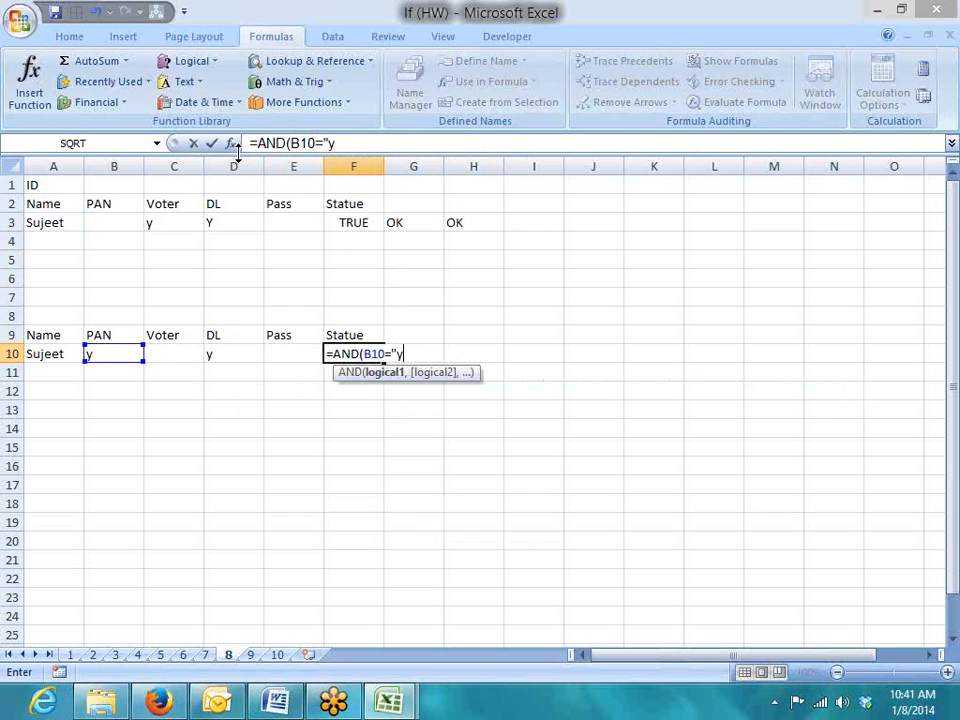
text(",or)
key(Tab)
Finish the OR conditions C10="y", D10="y", E10="y", enter the formula and accept Excel's correction
key(Left)
key(Left)
key(Left)
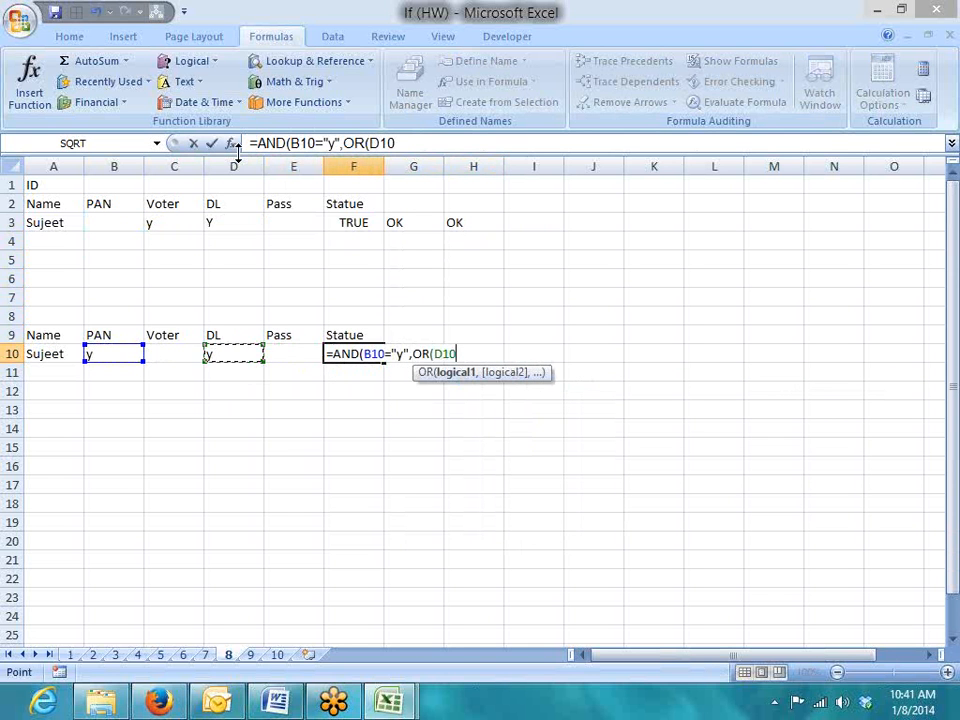
text(="y")
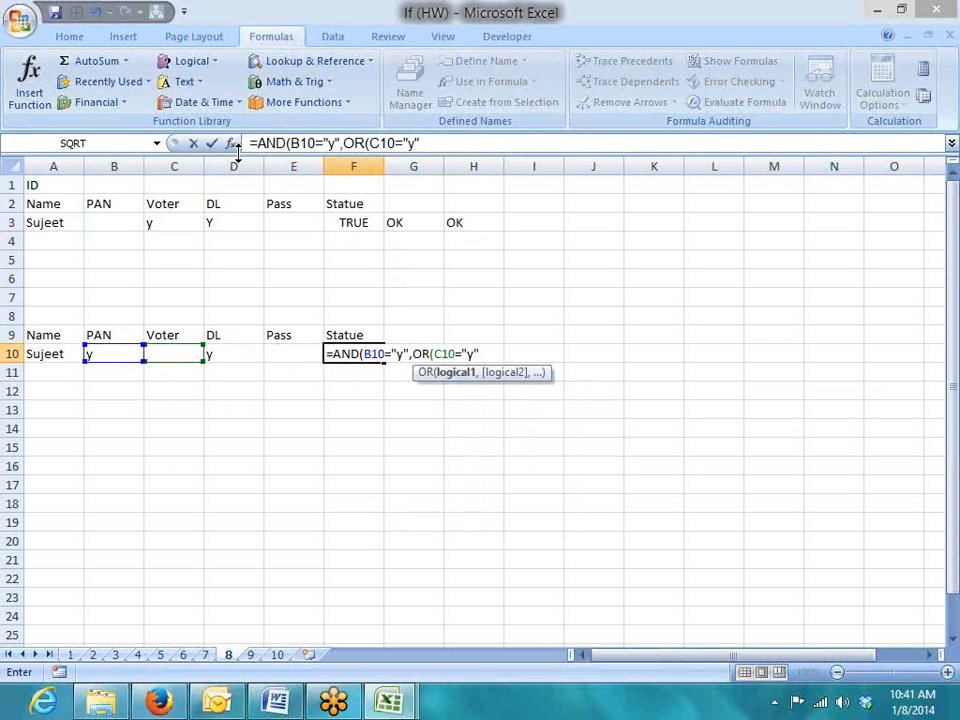
text(,)
key(Left)
key(Left)
text(="y",)
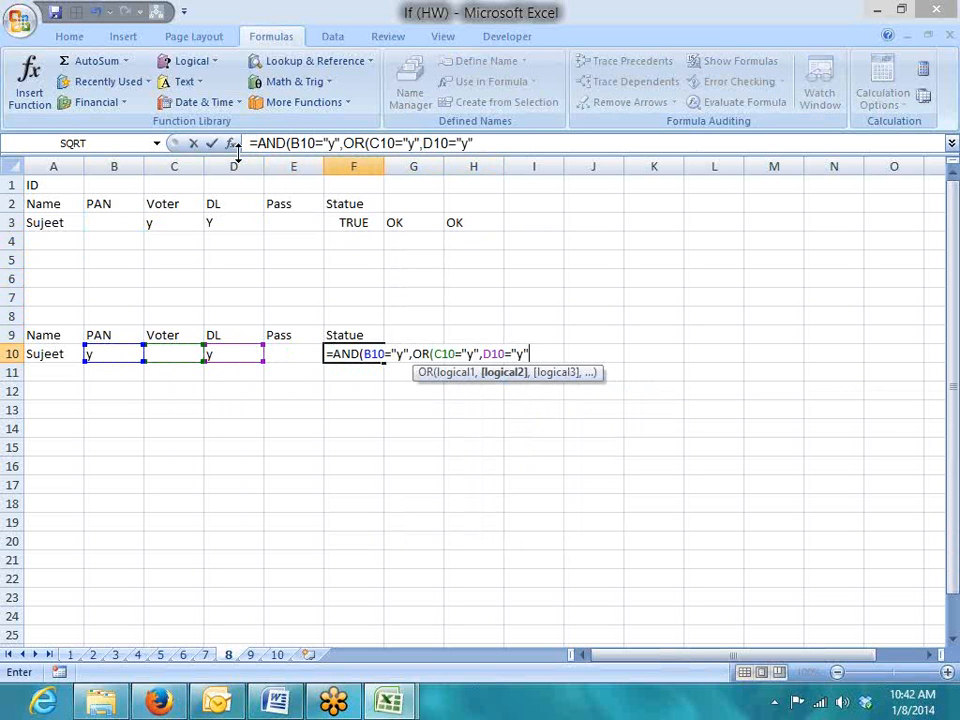
key(Left)
text(="y"))
key(Return)
key(Return)
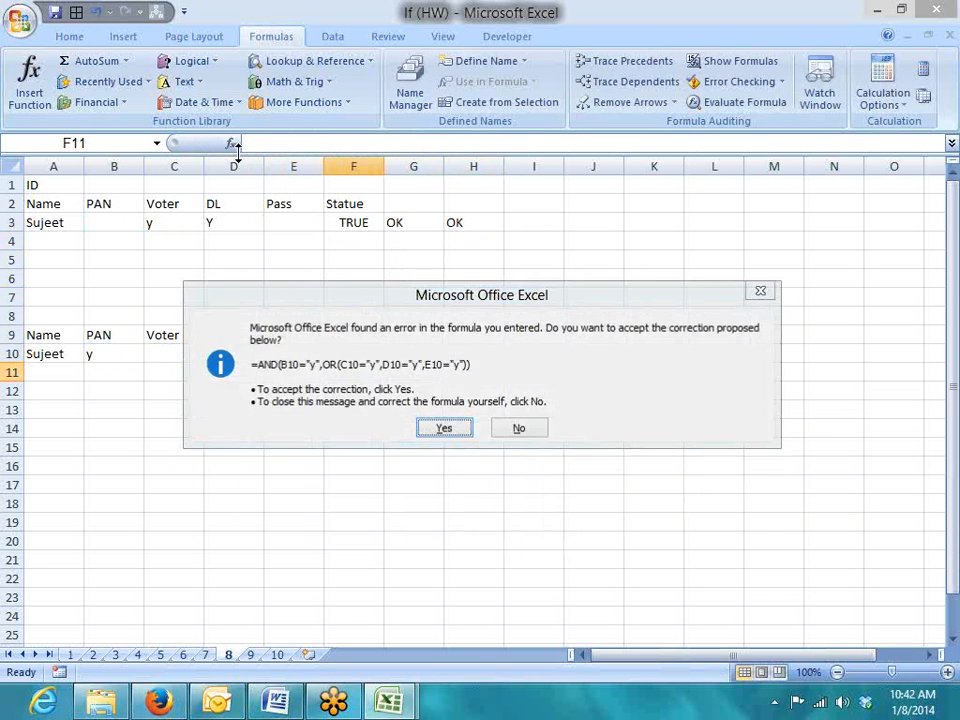
key(Up)
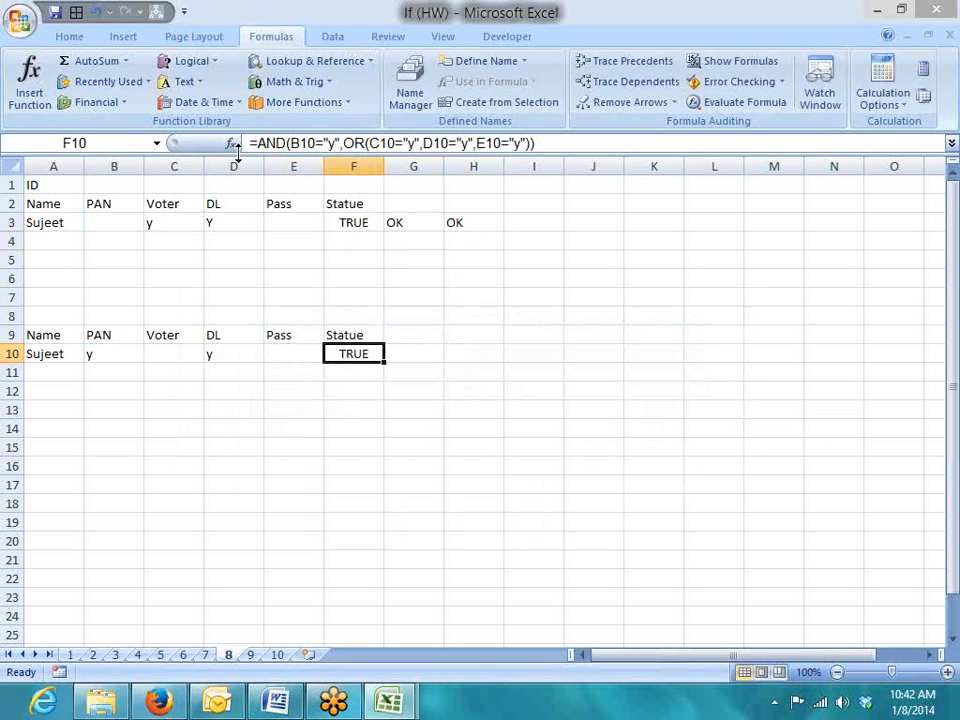
drag(339, 143, 530, 143)
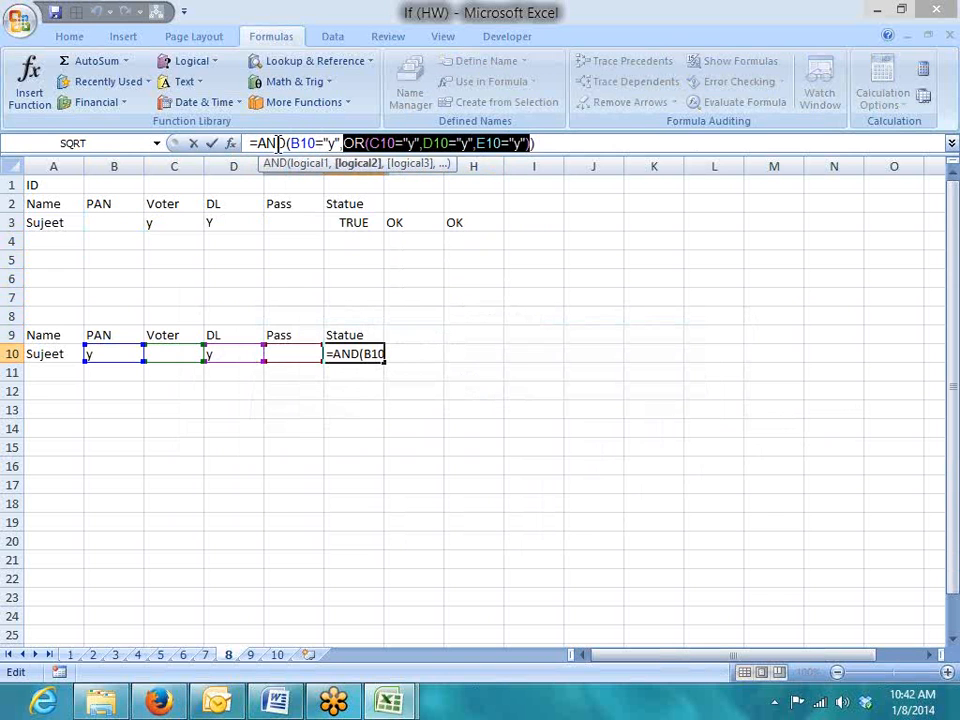
click(663, 221)
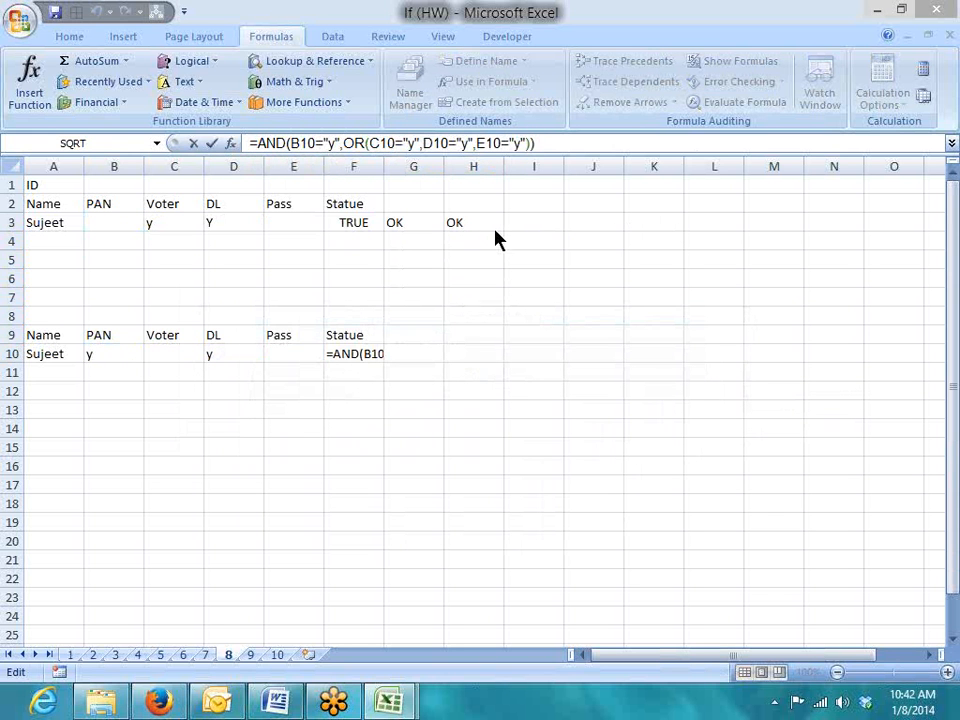
click(343, 354)
key(Return)
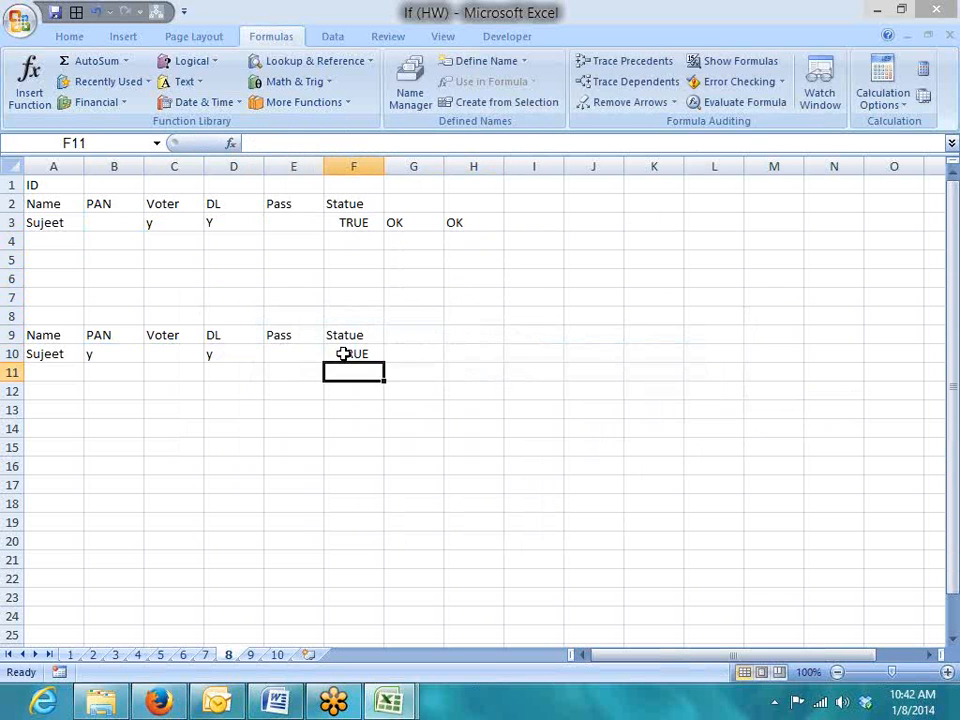
click(343, 354)
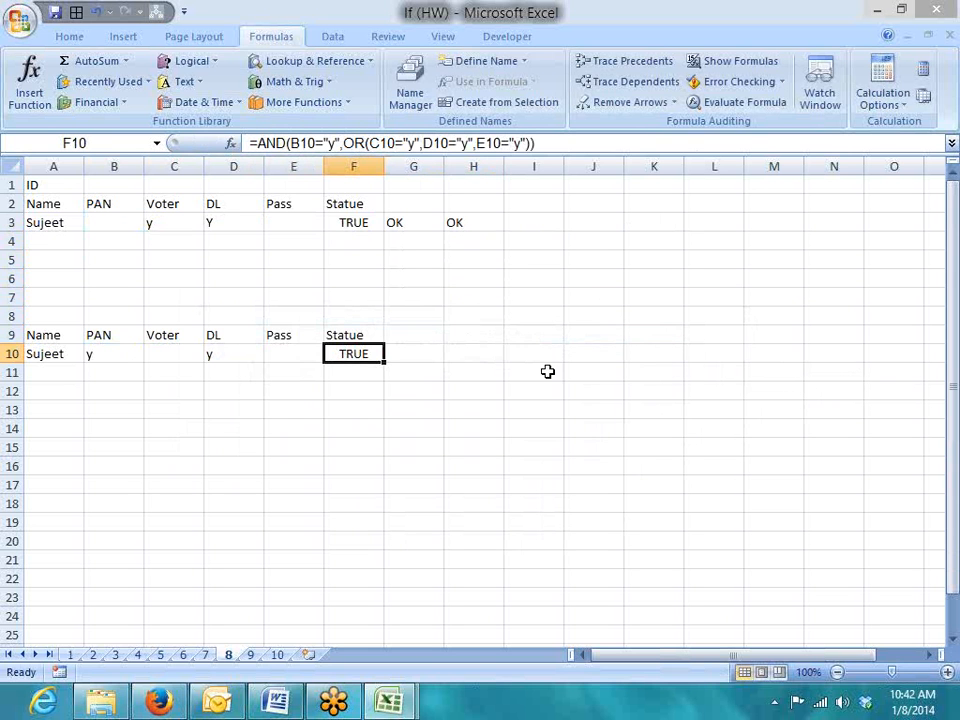
click(98, 357)
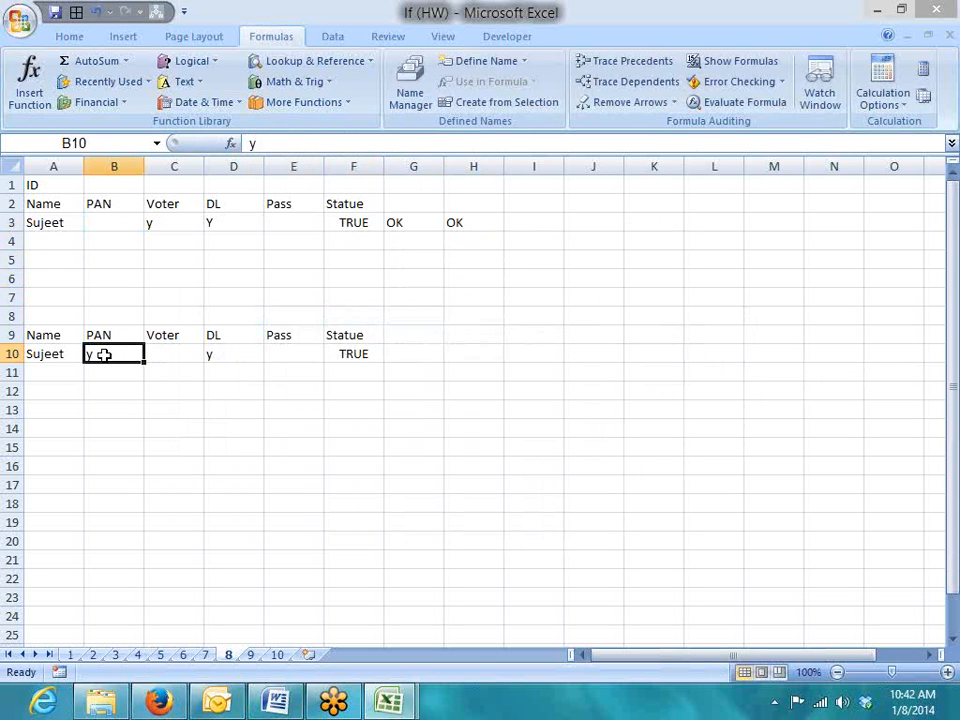
drag(174, 358, 296, 354)
click(336, 354)
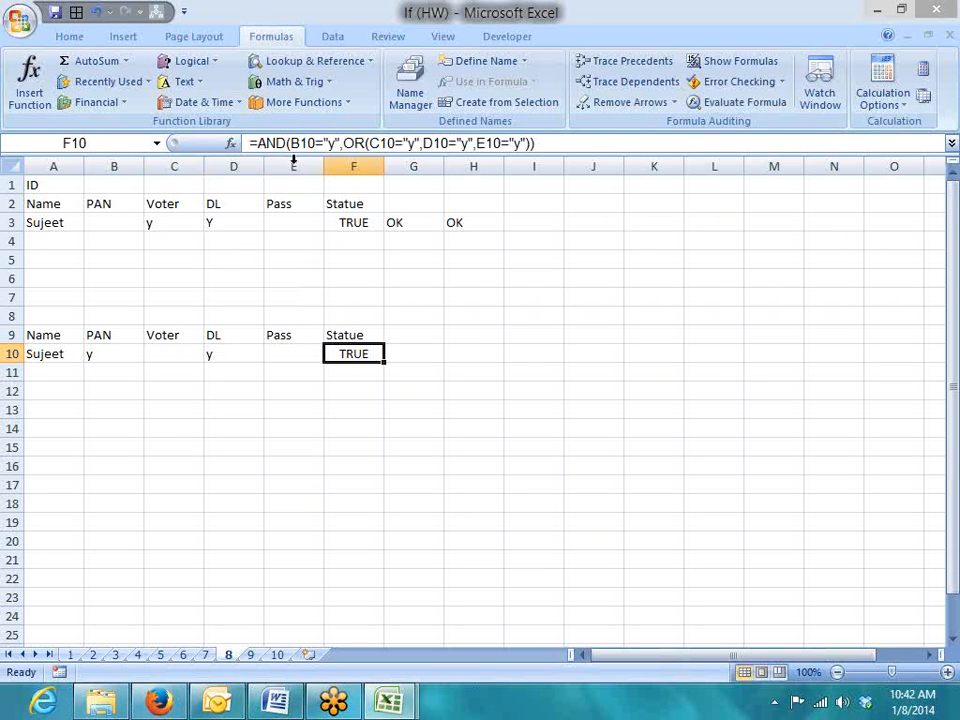
drag(342, 143, 536, 143)
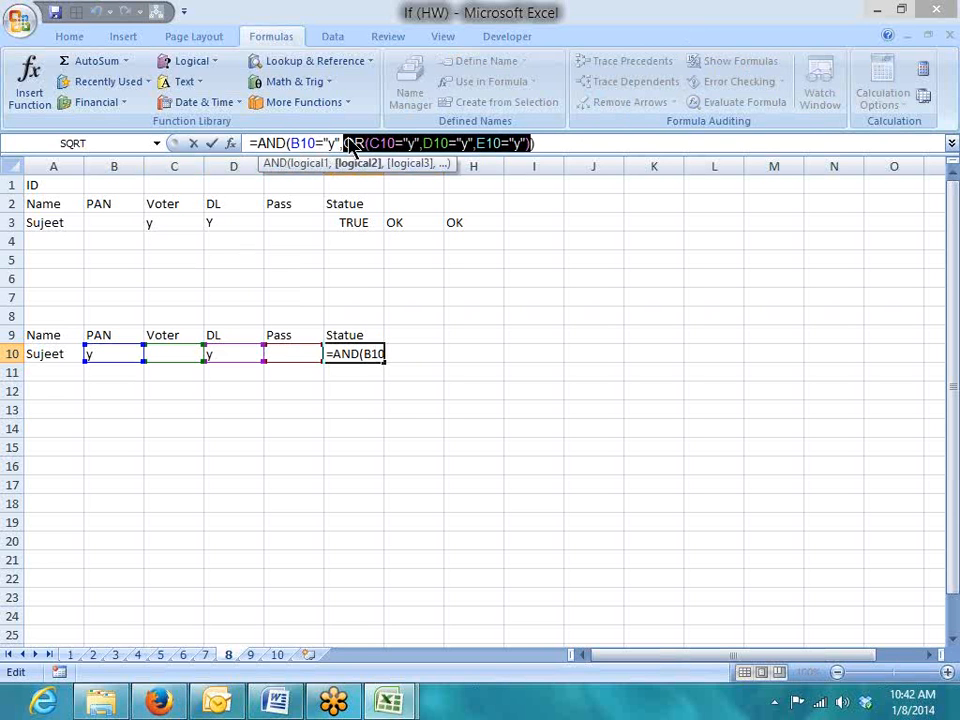
key(Return)
click(744, 103)
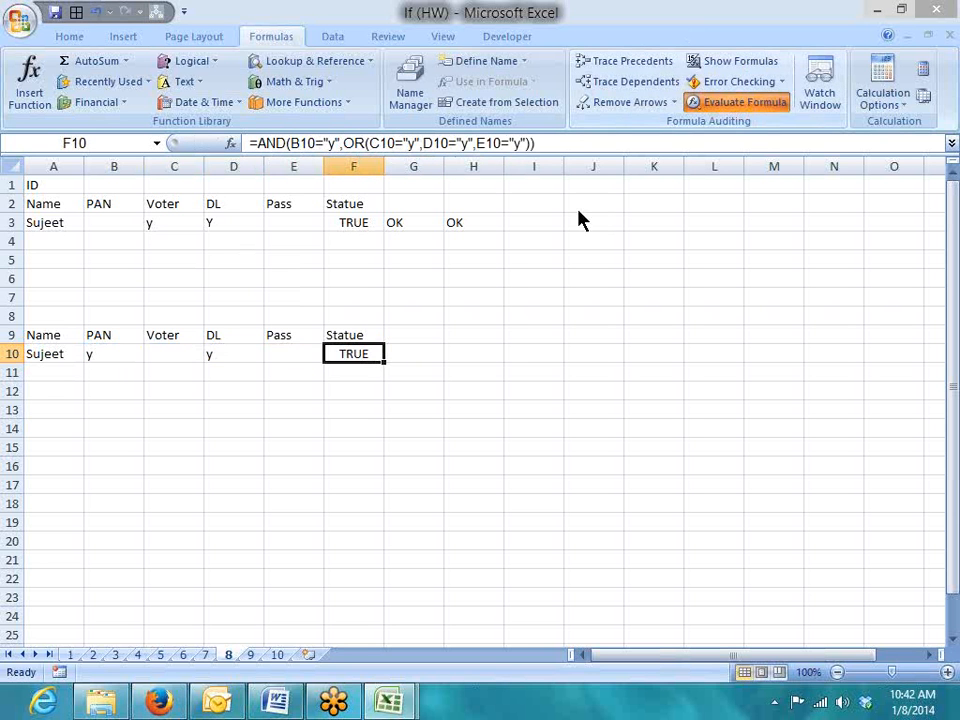
click(208, 412)
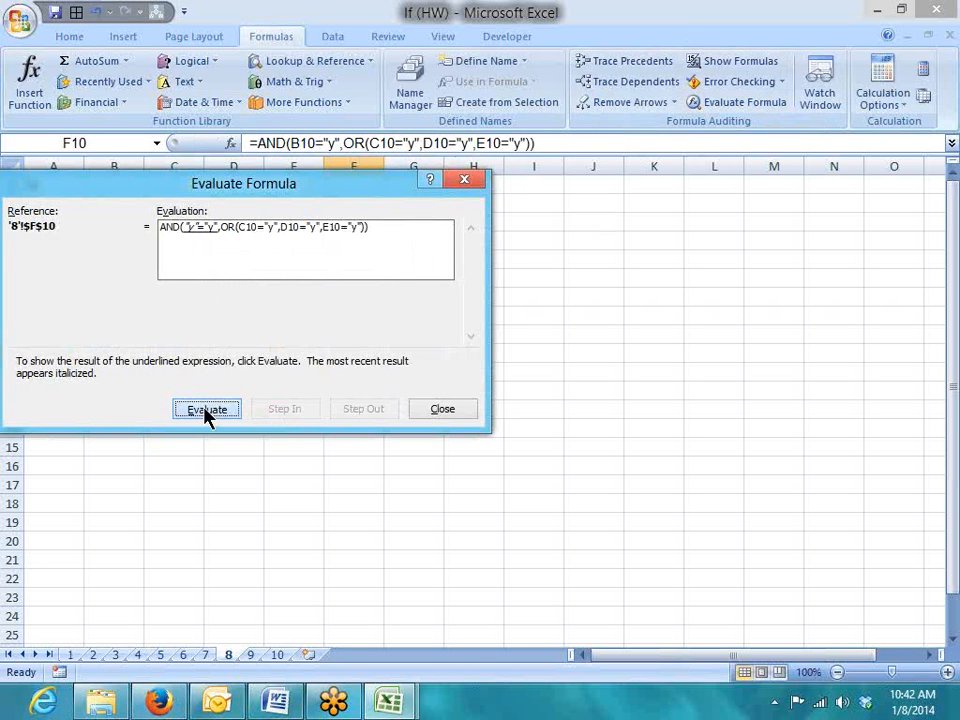
click(207, 408)
drag(191, 188, 465, 189)
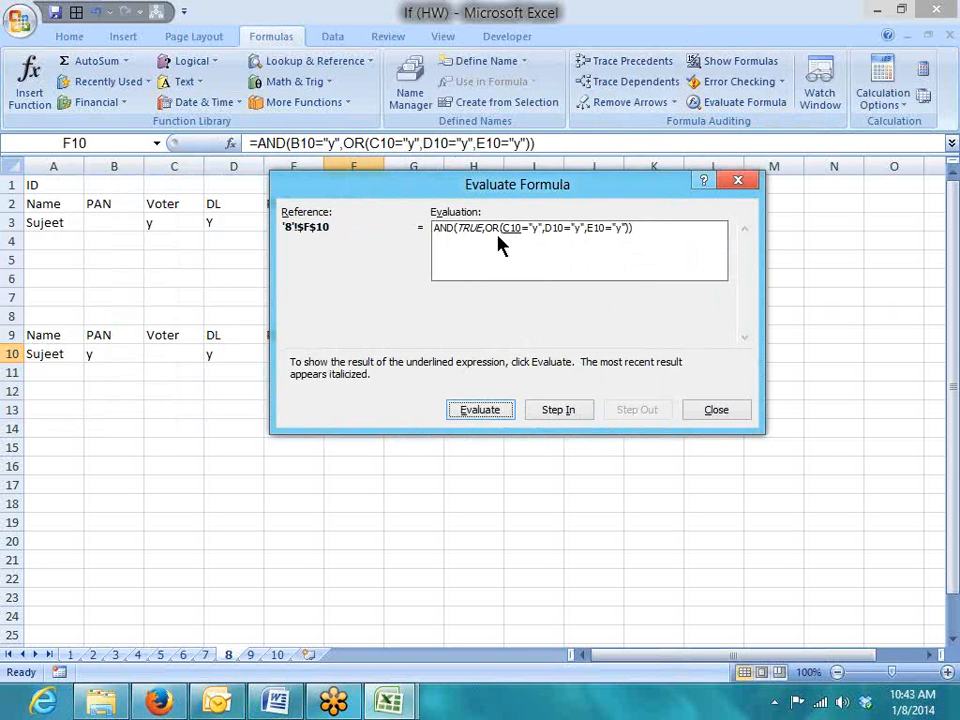
click(484, 409)
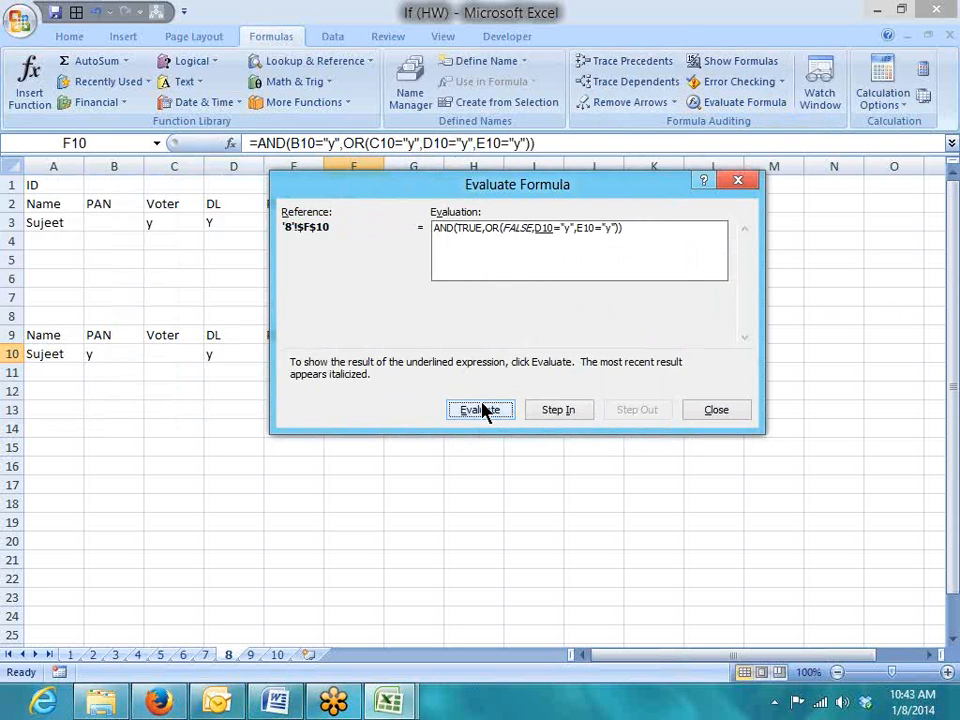
click(482, 410)
click(480, 410)
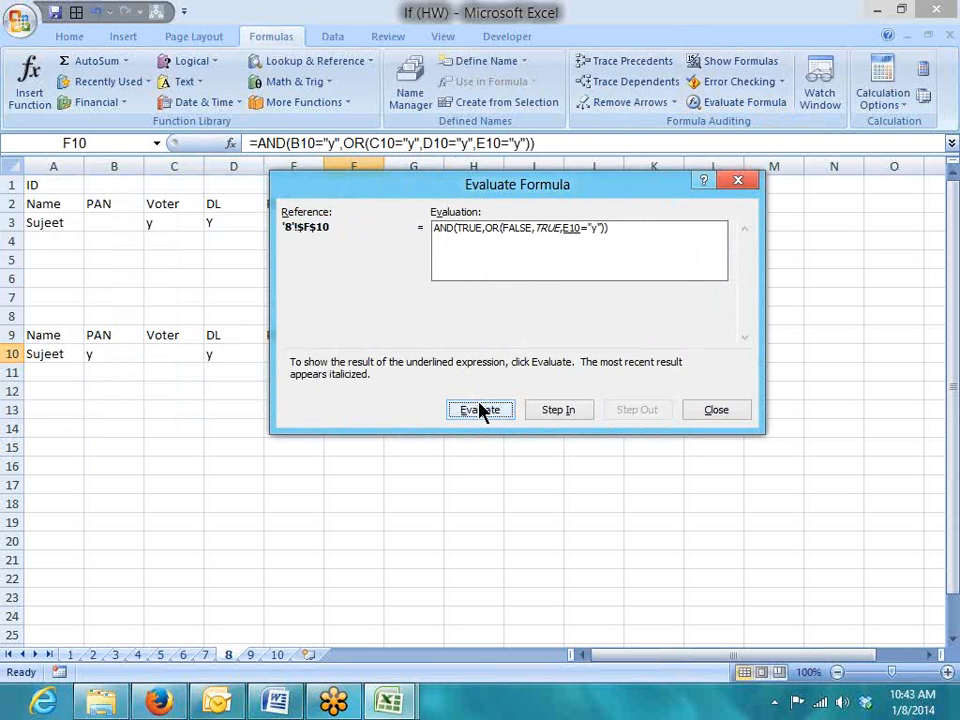
click(480, 410)
click(480, 410)
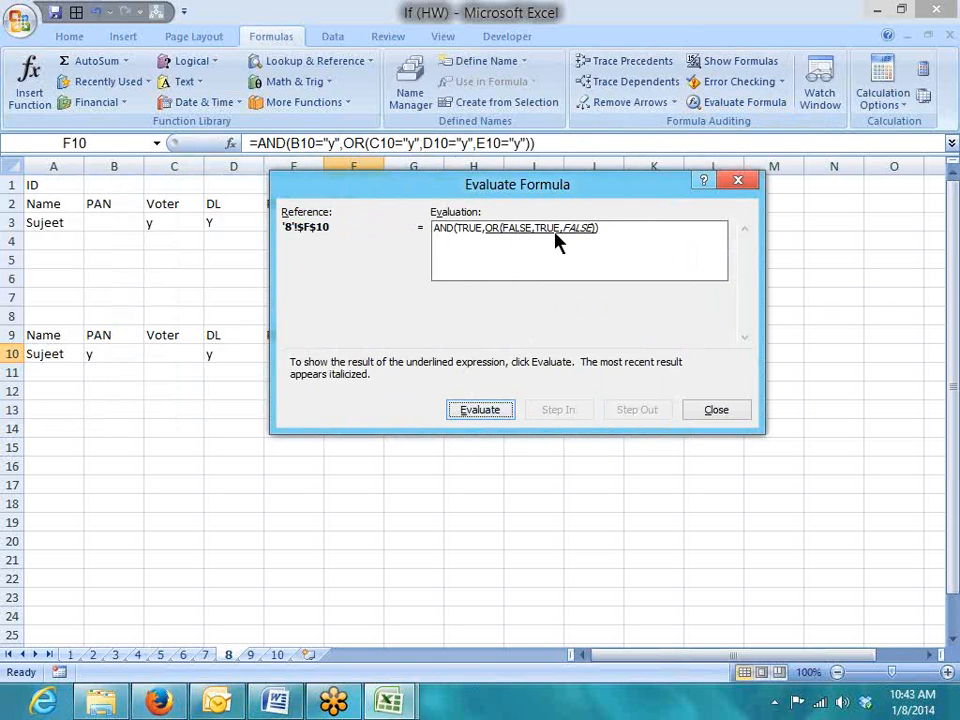
click(500, 416)
click(488, 418)
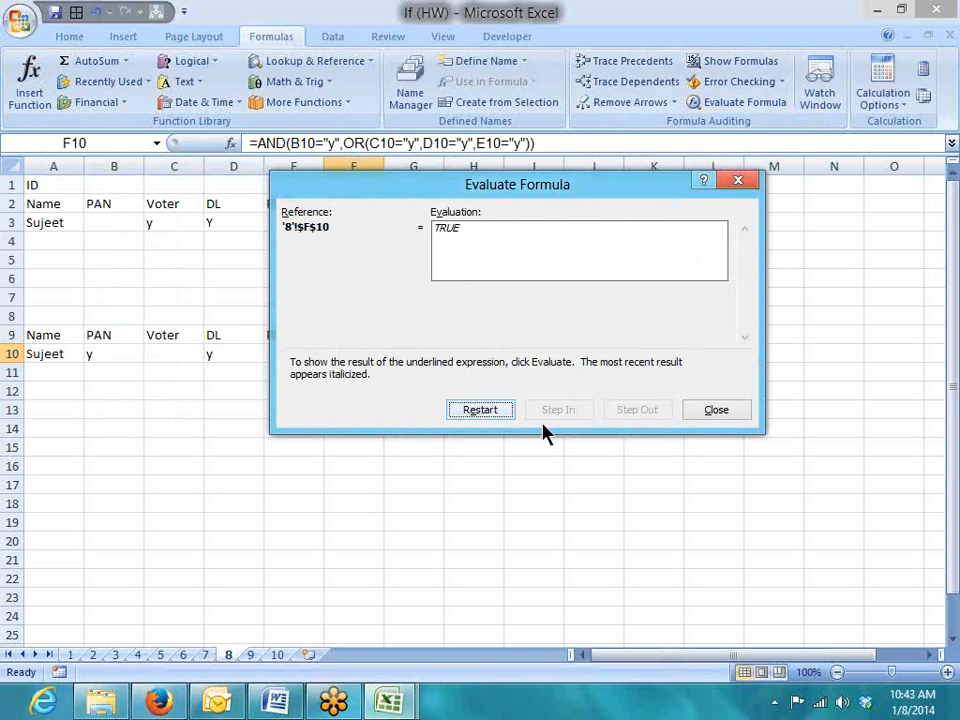
click(712, 410)
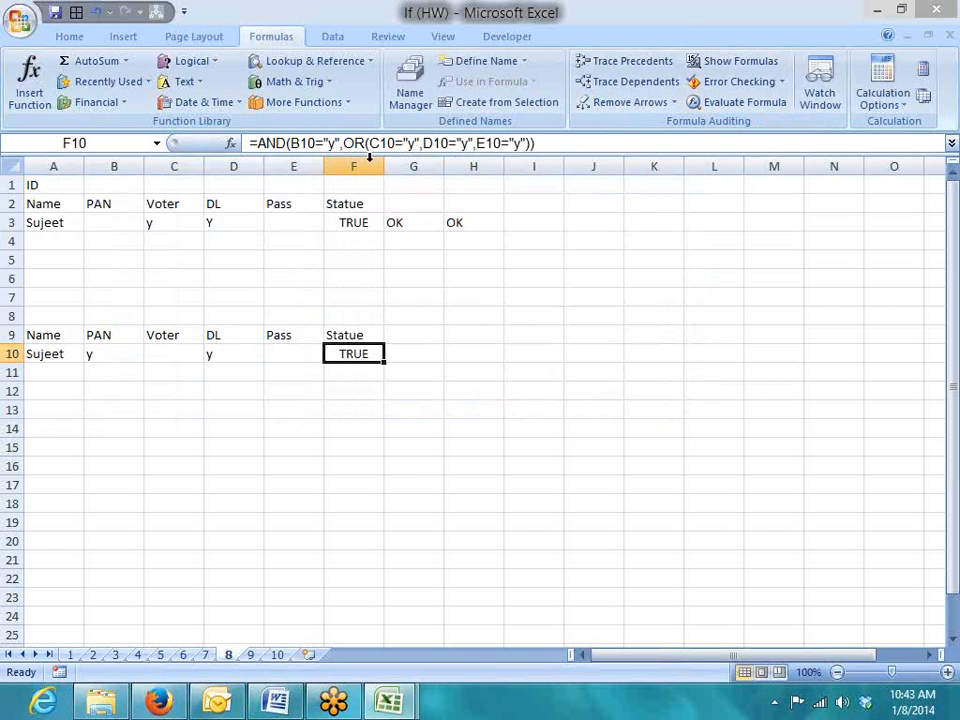
Highlight the OR conditions in F10's formula without changing it, then move up toward F3
drag(345, 143, 394, 143)
drag(299, 143, 532, 143)
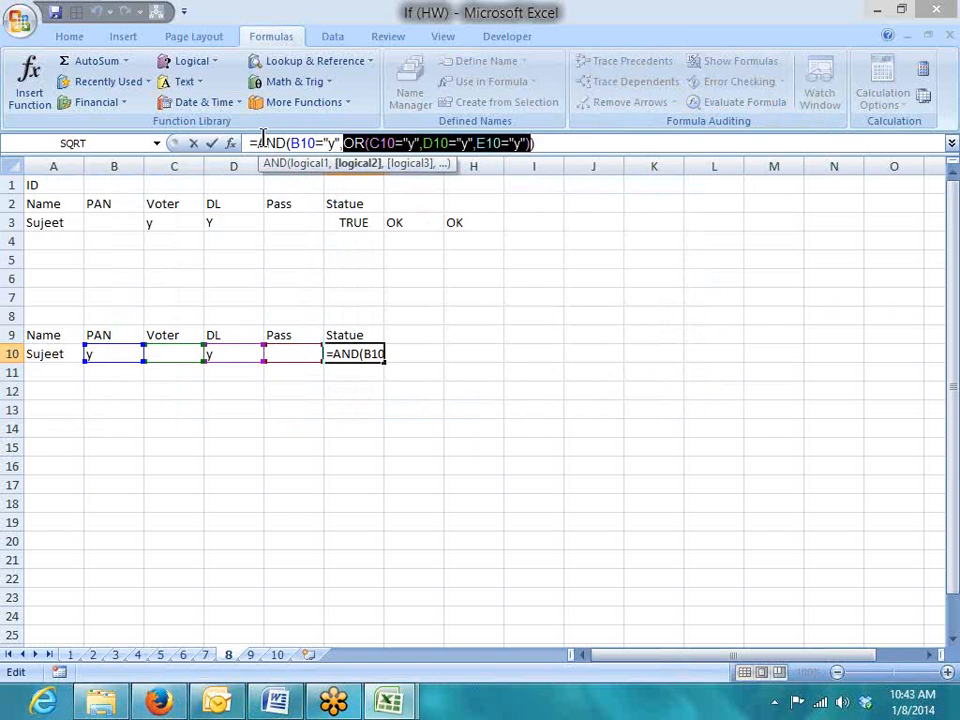
key(Return)
key(Up)
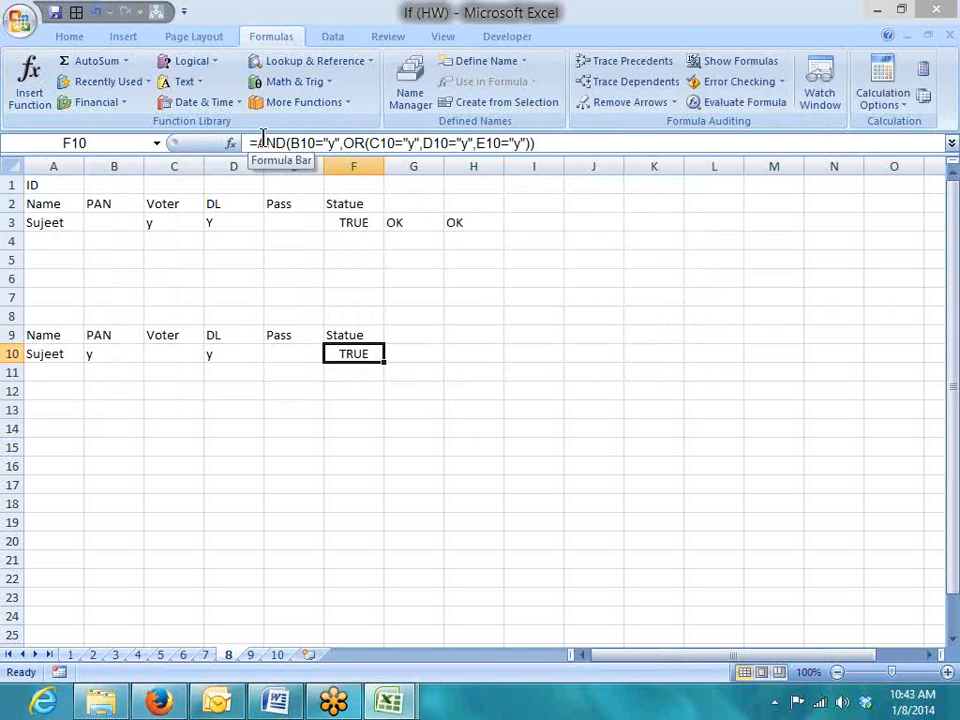
key(Up)
key(Up)
key(Up)
key(Up)
key(Up)
key(Up)
key(Up)
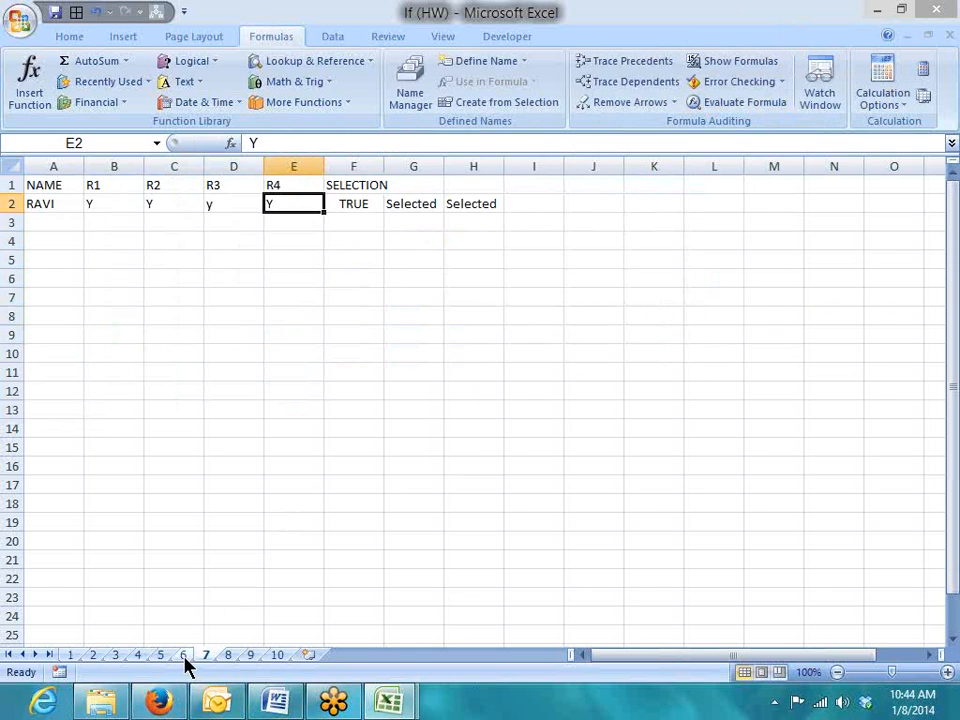
On sheet 6, review F2's AND formula against the R1–R4 answers in row 2
click(184, 656)
click(368, 203)
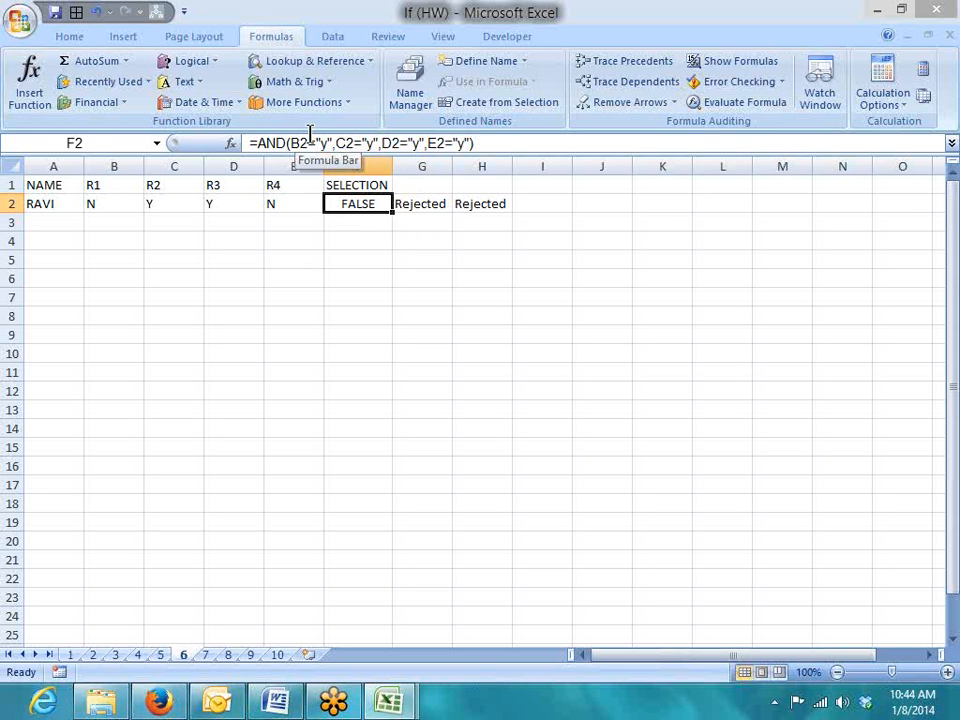
drag(185, 205, 212, 204)
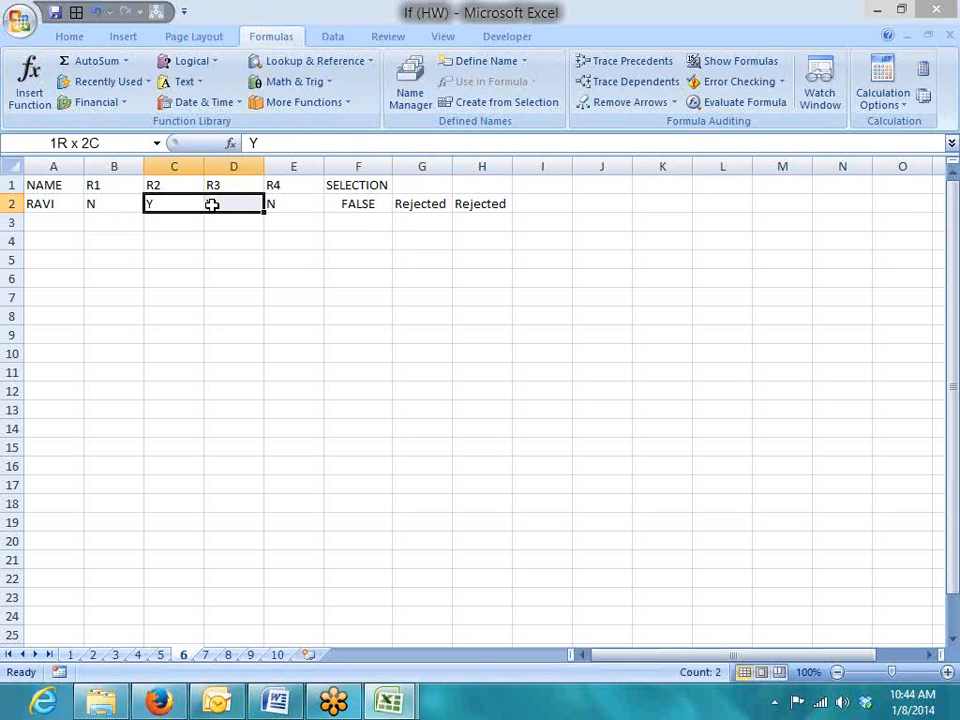
click(296, 204)
click(96, 206)
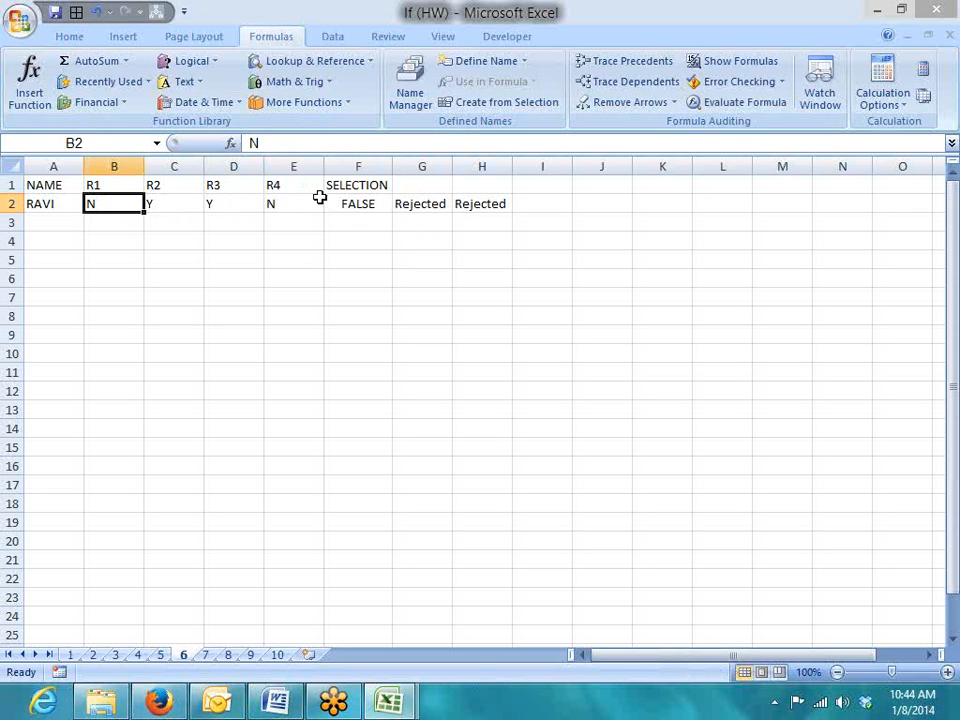
click(357, 204)
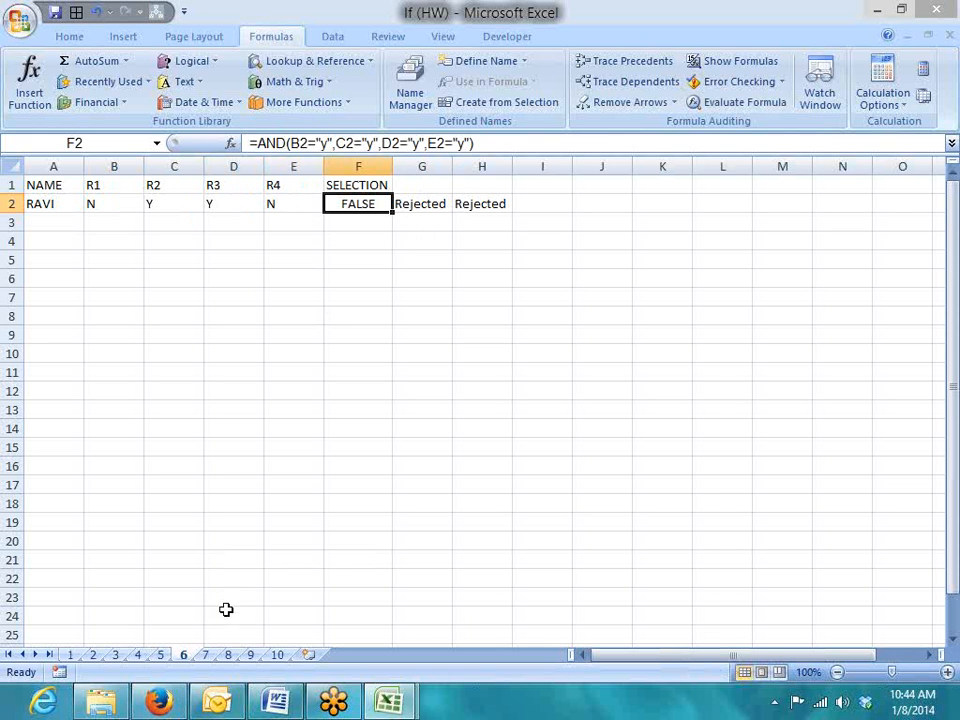
Pass through sheet 7 back to sheet 8 and review F3's OR formula against row 3
click(210, 656)
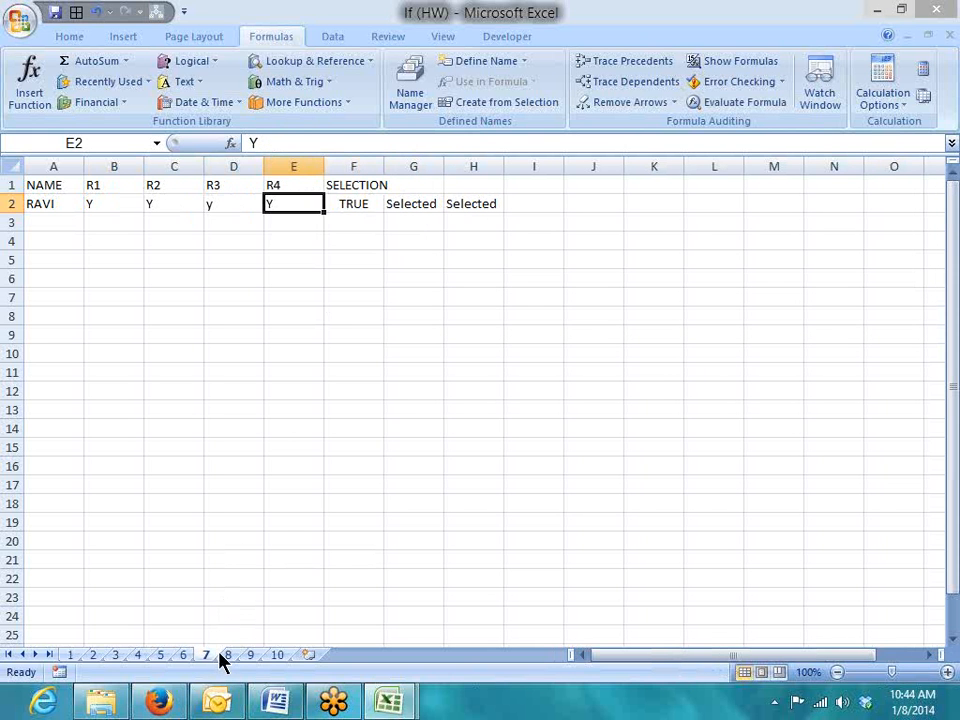
click(228, 655)
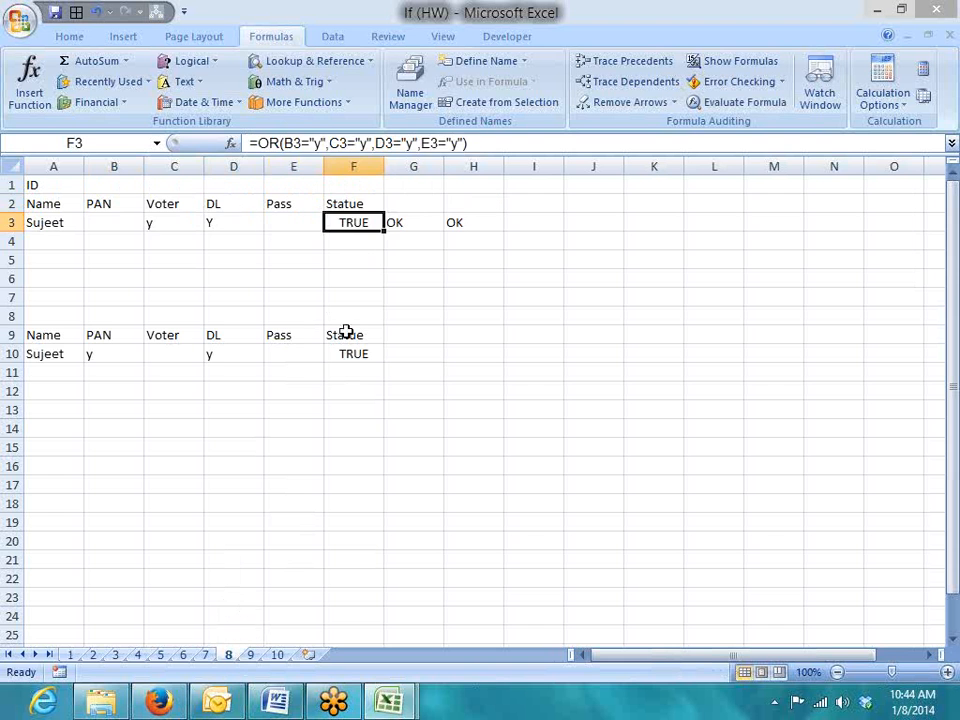
drag(120, 226, 258, 222)
click(276, 219)
click(122, 223)
click(343, 223)
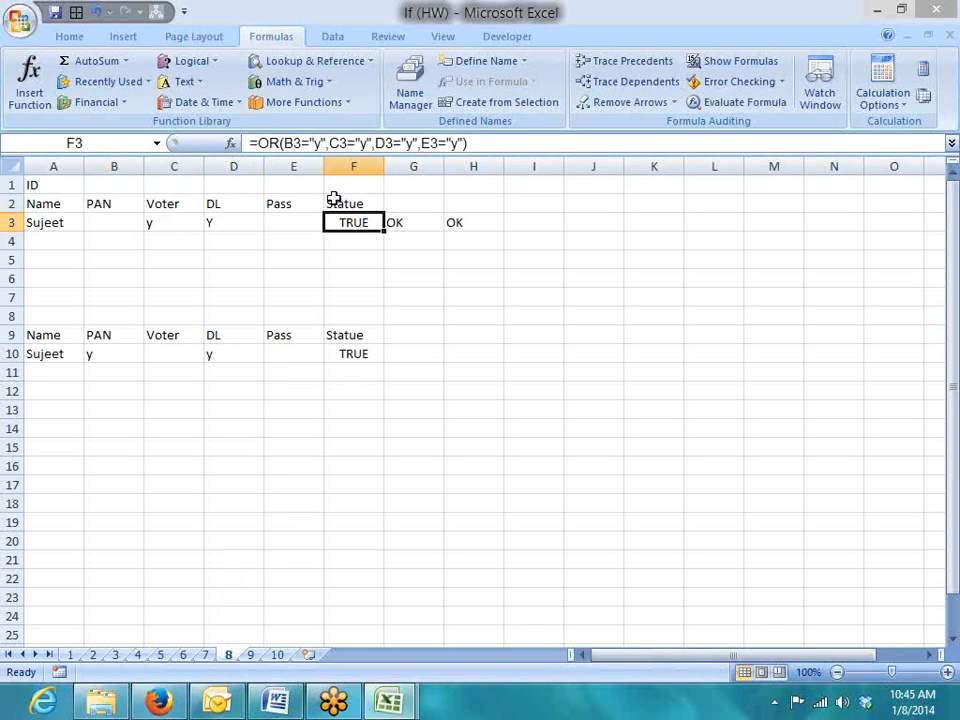
On sheet 7, compare the row 2 R1–R4 answers with F2's =AND(...) formula returning TRUE
click(207, 655)
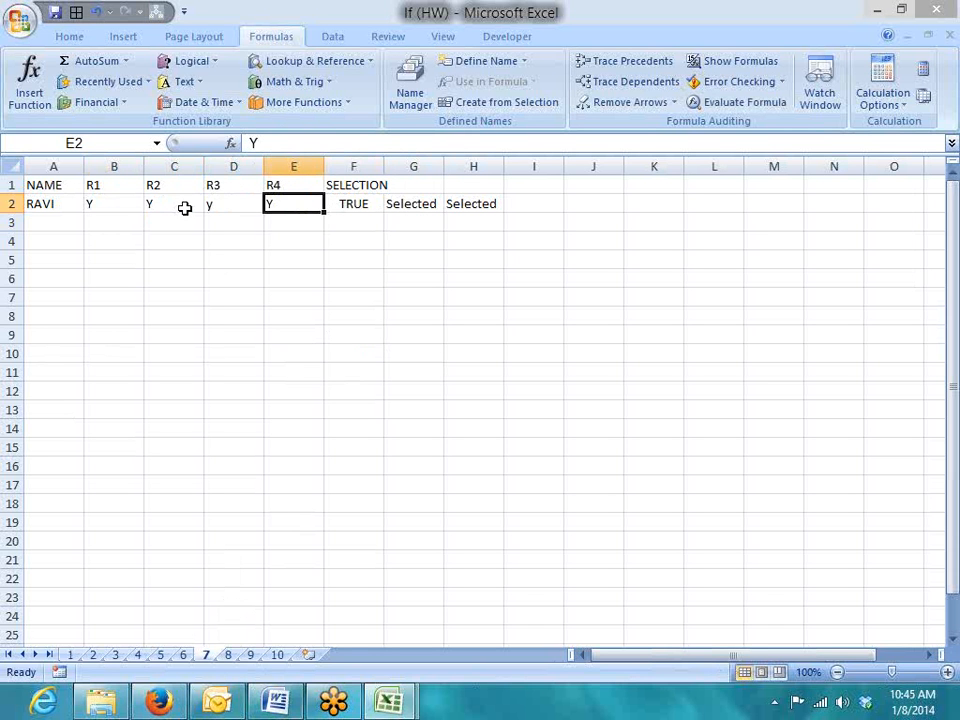
click(349, 238)
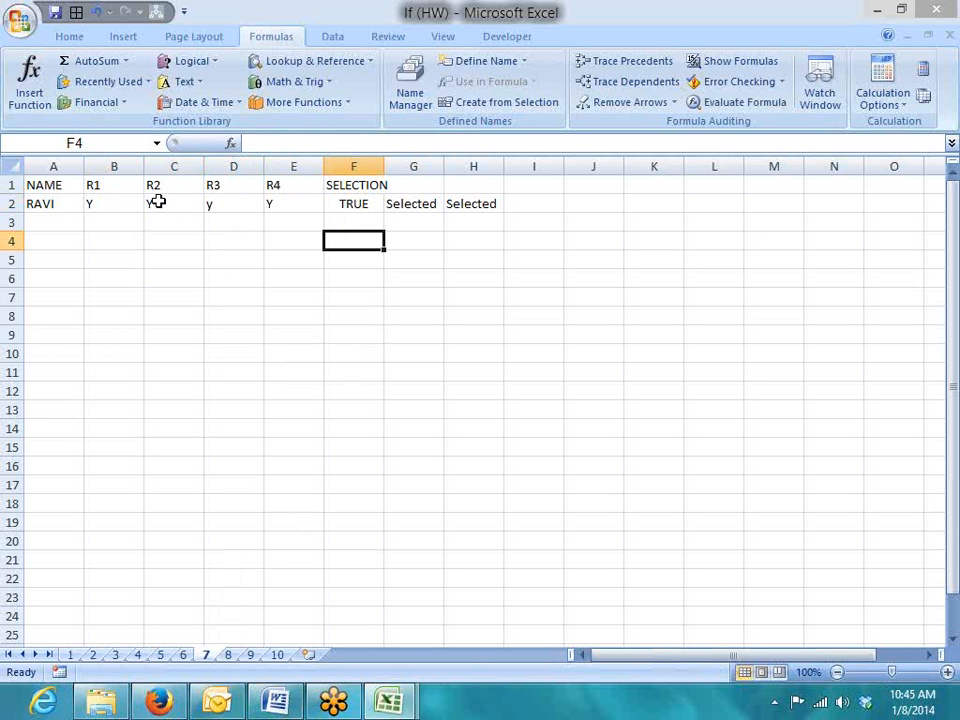
mouse_move(111, 200)
mouse_down()
mouse_move(262, 203)
mouse_move(119, 205)
mouse_up()
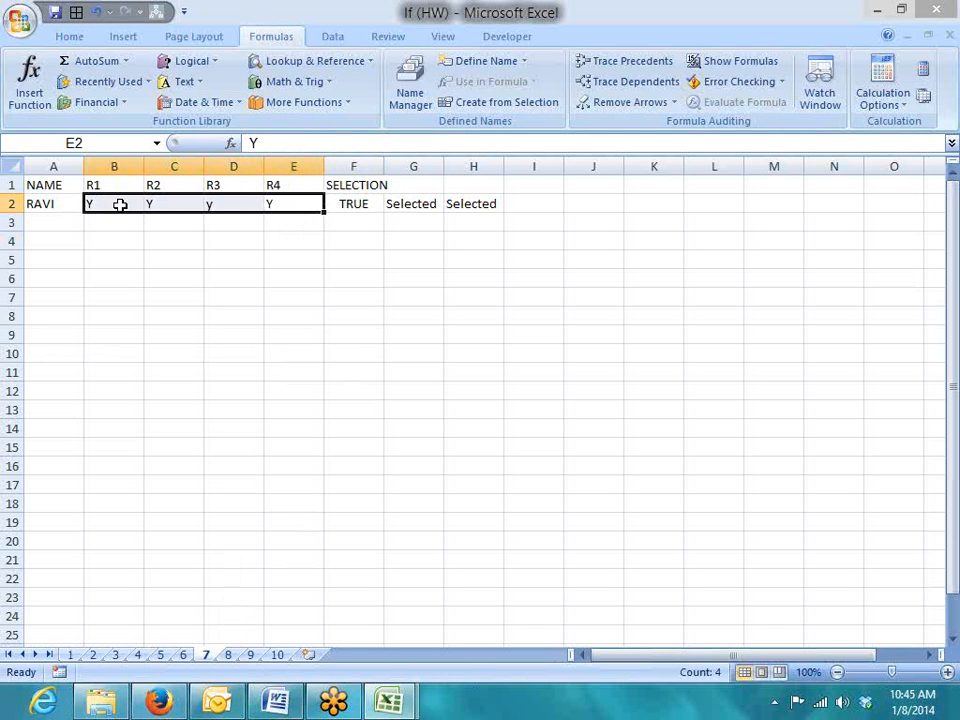
key(Right)
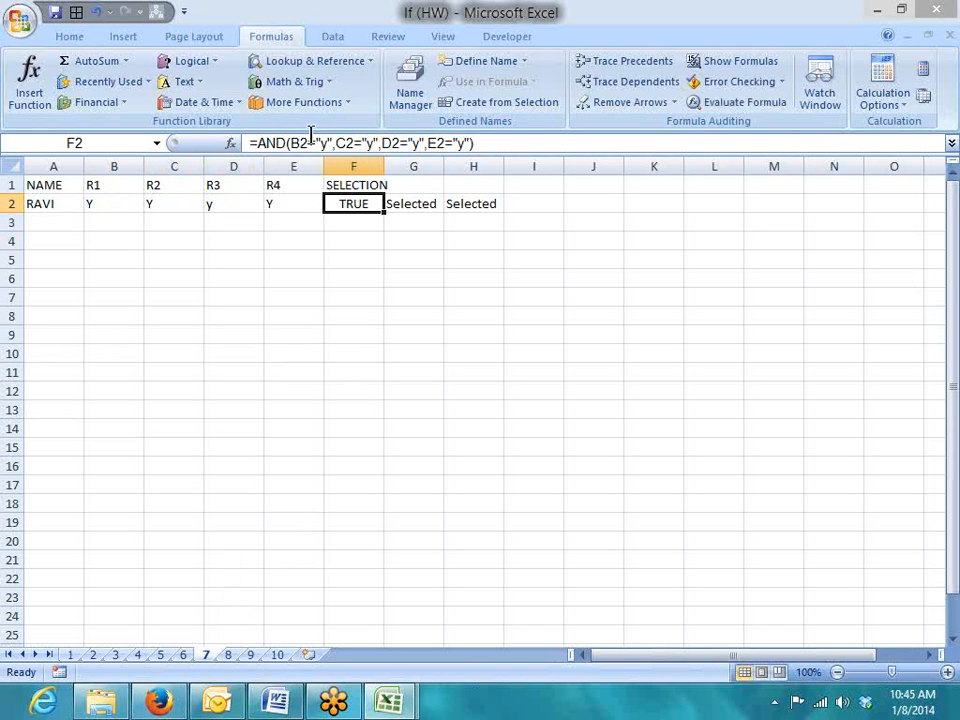
click(754, 108)
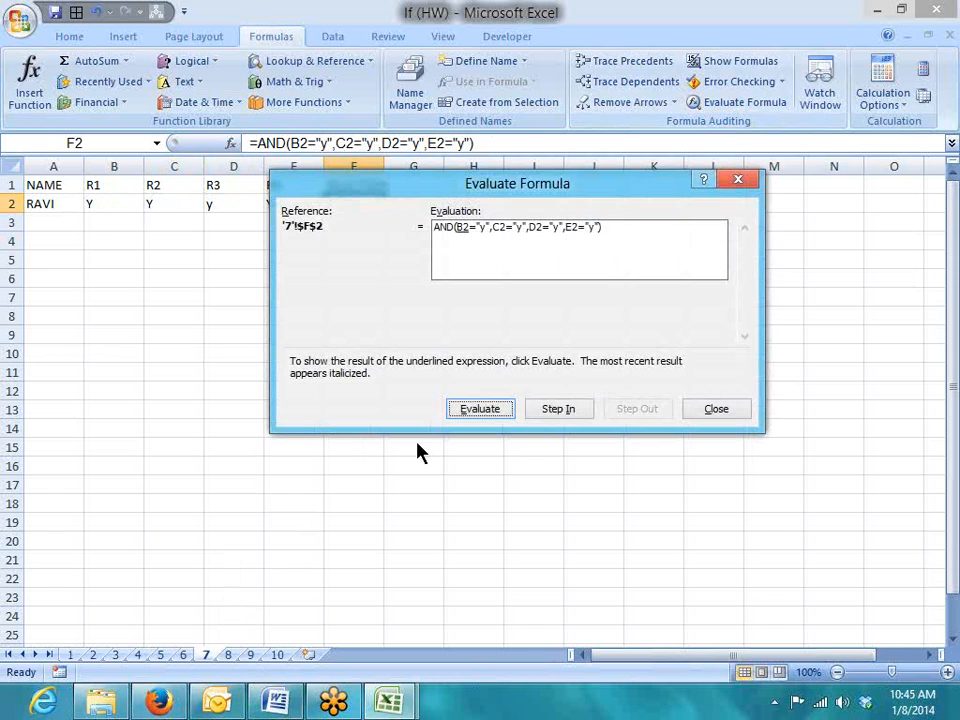
click(478, 409)
click(478, 410)
click(478, 410)
click(478, 410)
click(478, 410)
click(478, 410)
click(478, 410)
click(478, 410)
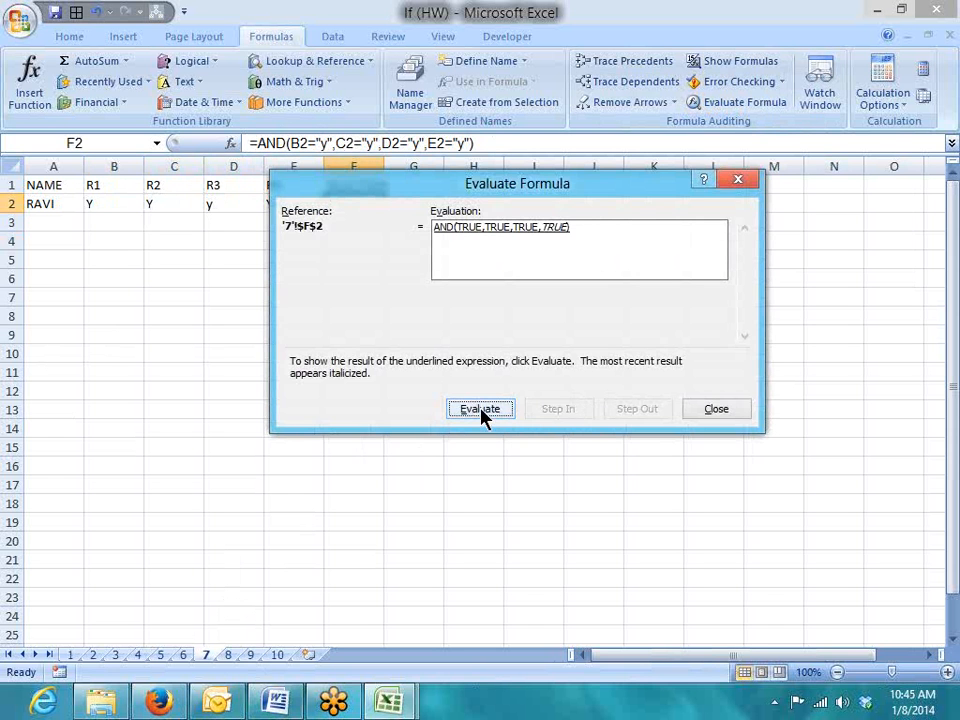
click(482, 410)
click(722, 412)
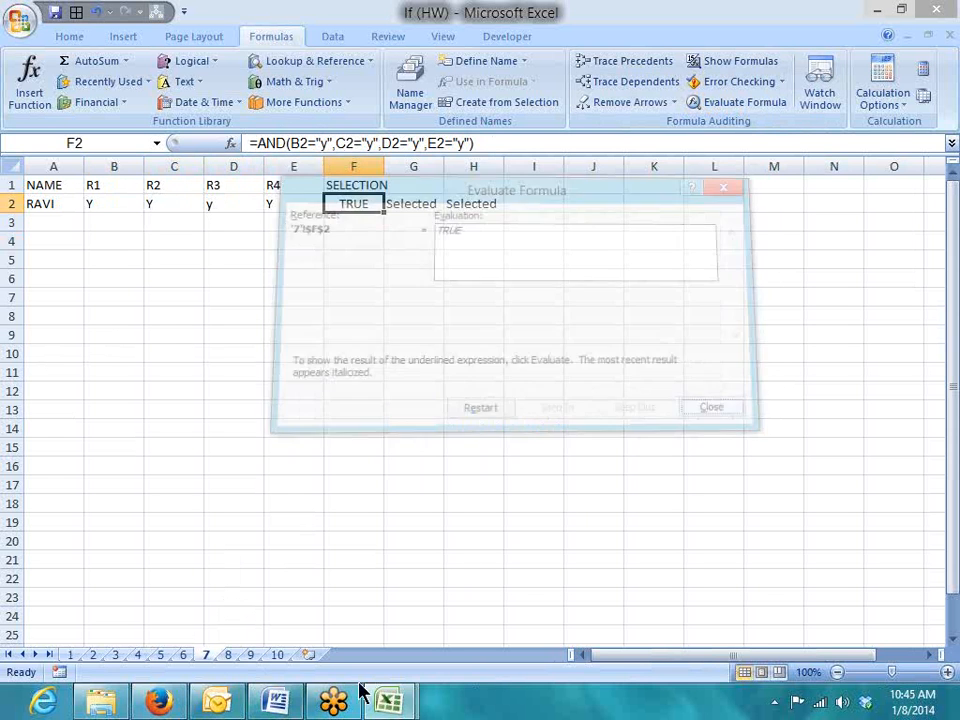
On sheet 8, check the B3:E3 answers against F3's =OR(...) formula returning TRUE
click(238, 656)
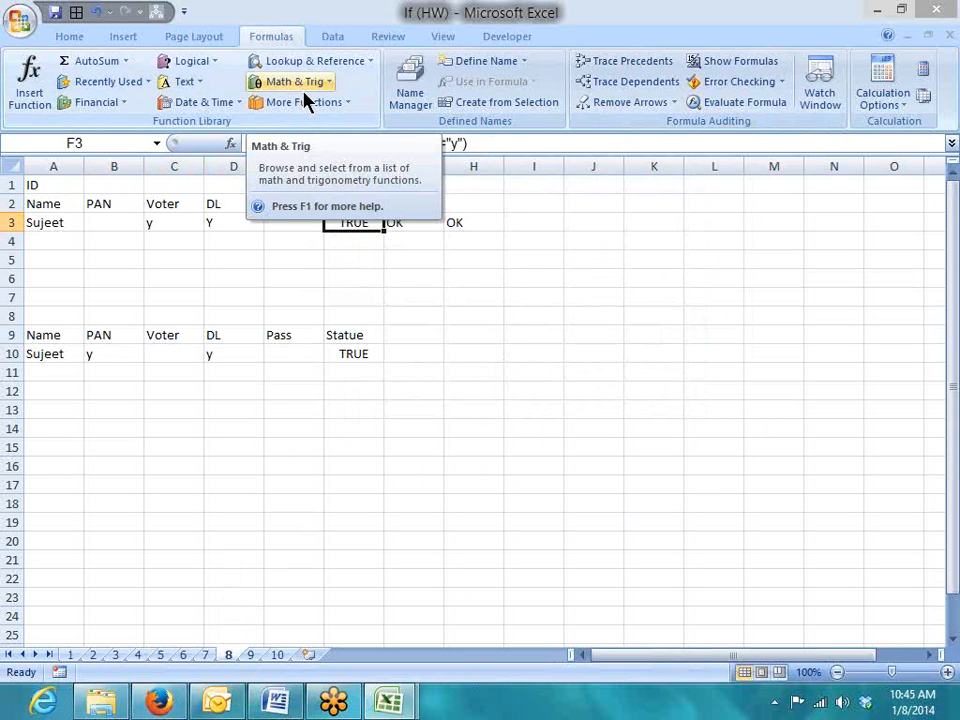
click(150, 222)
drag(105, 225, 278, 225)
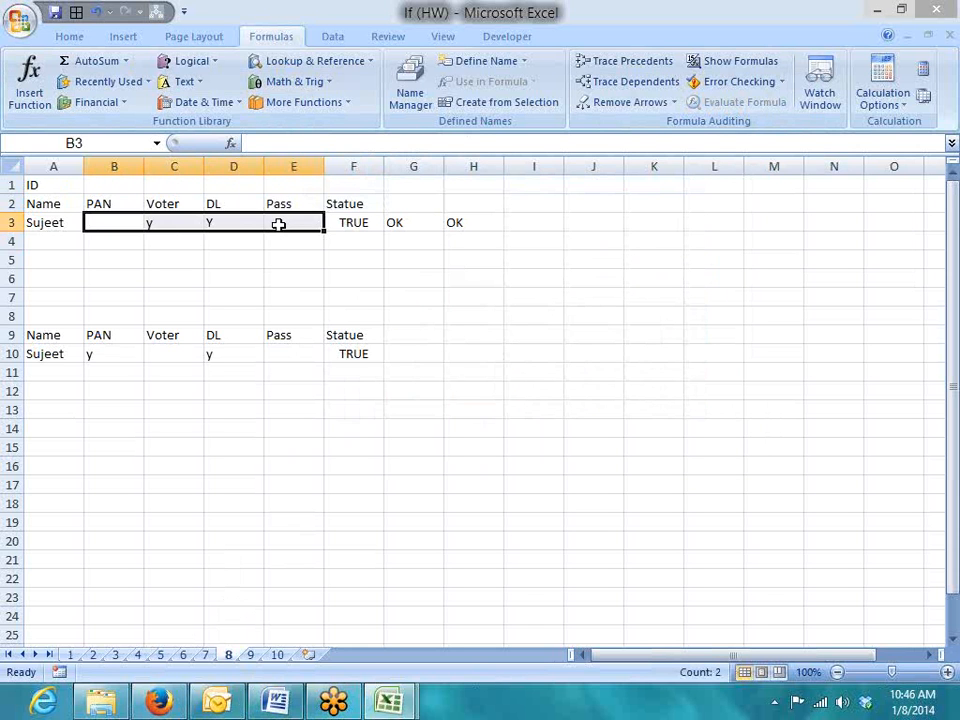
key(Left)
key(Right)
key(Right)
key(Right)
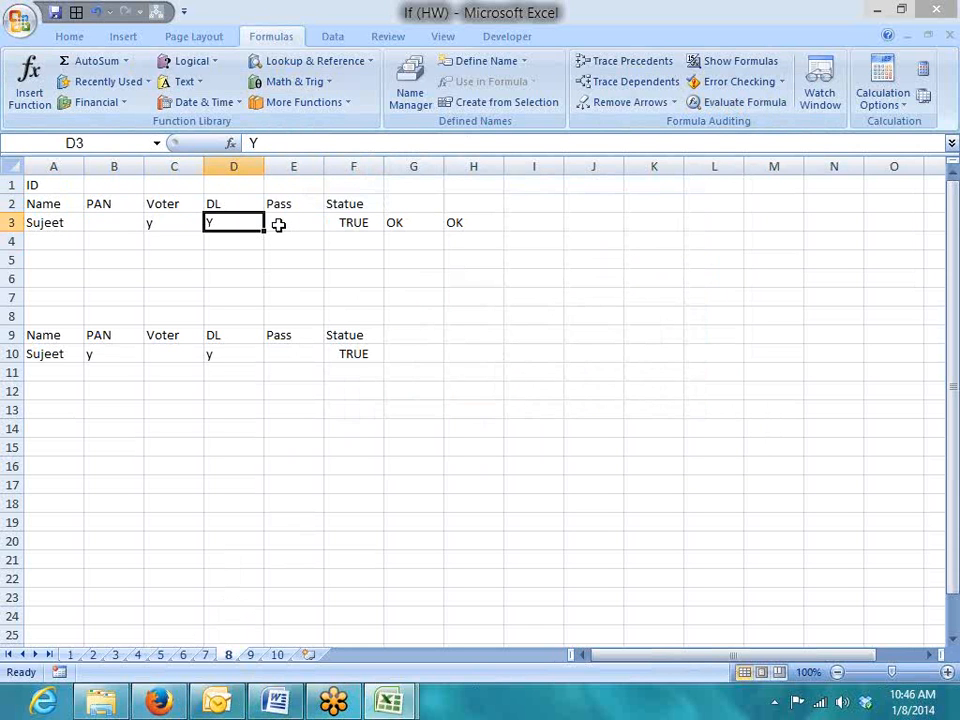
key(Right)
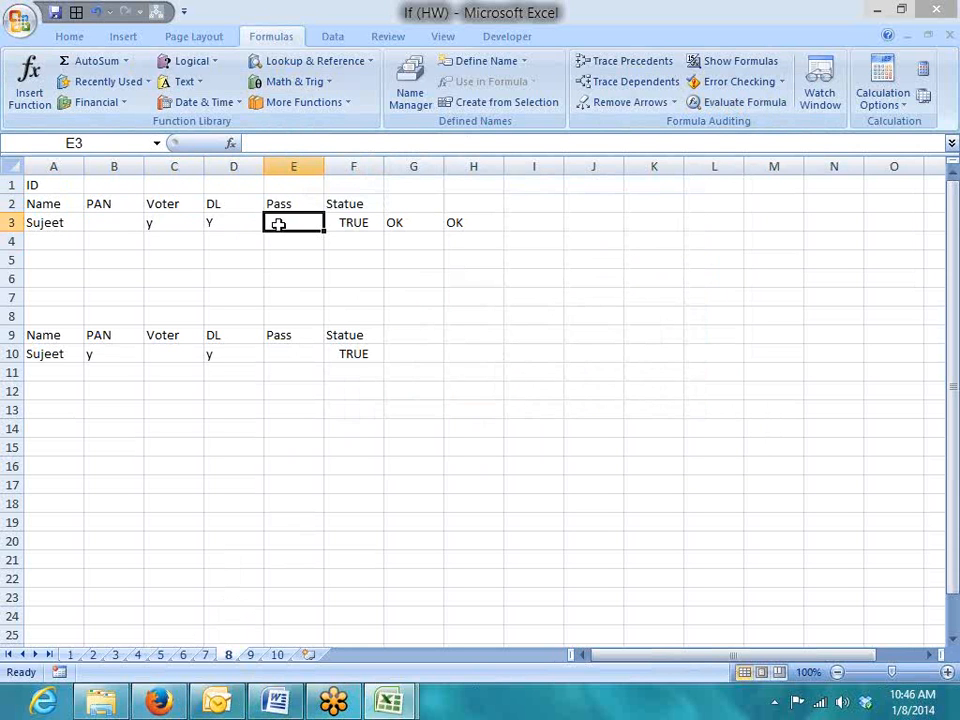
key(Right)
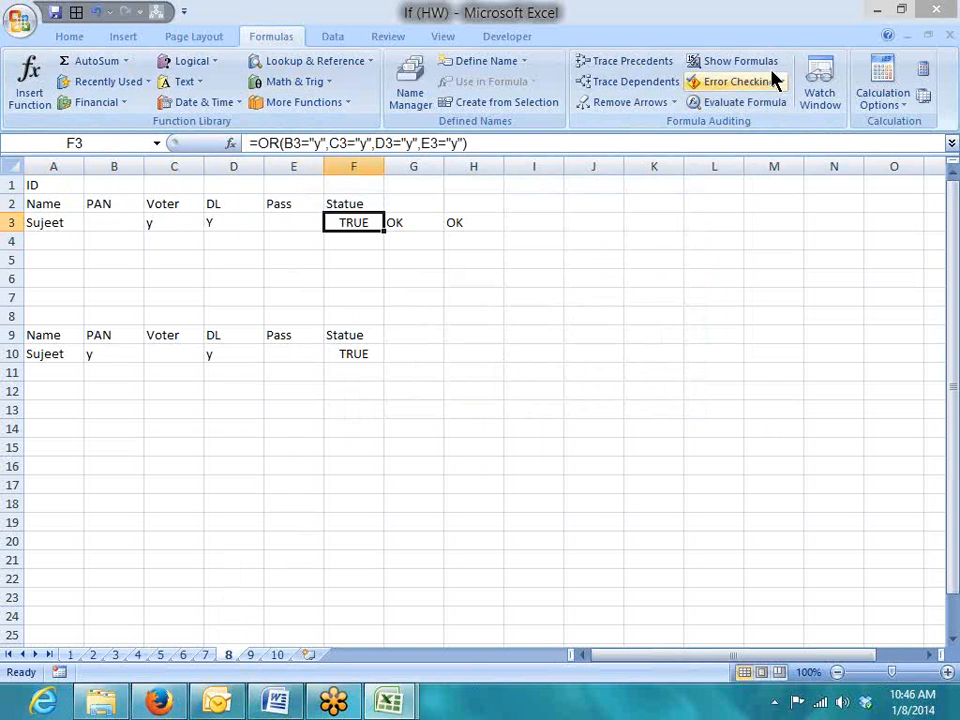
click(731, 103)
click(478, 409)
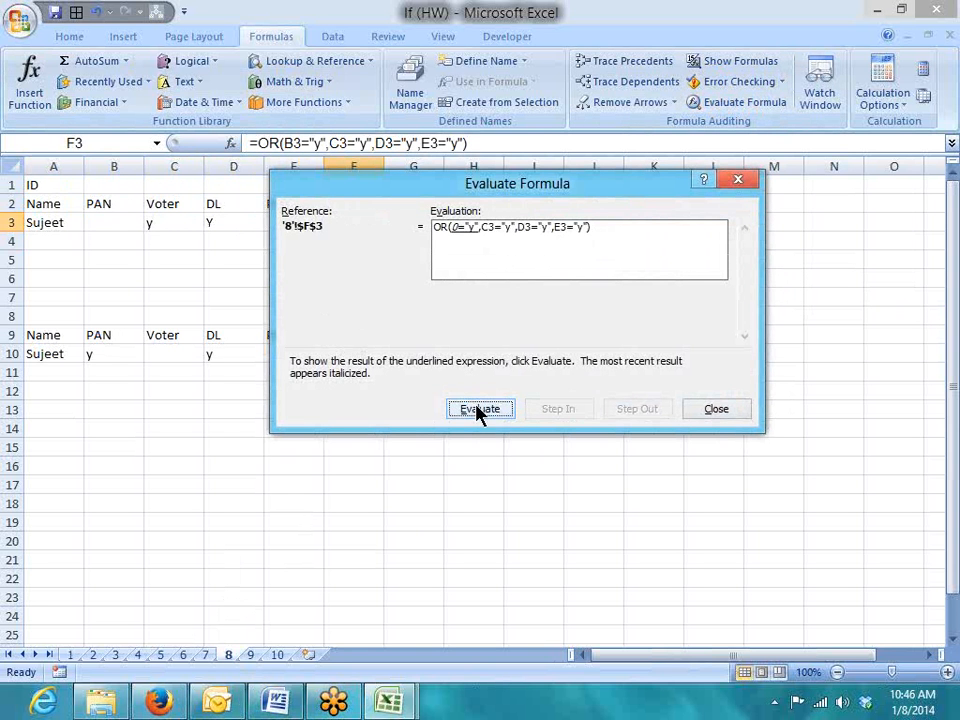
click(478, 409)
click(478, 409)
click(478, 409)
click(478, 409)
click(478, 409)
click(478, 409)
click(478, 409)
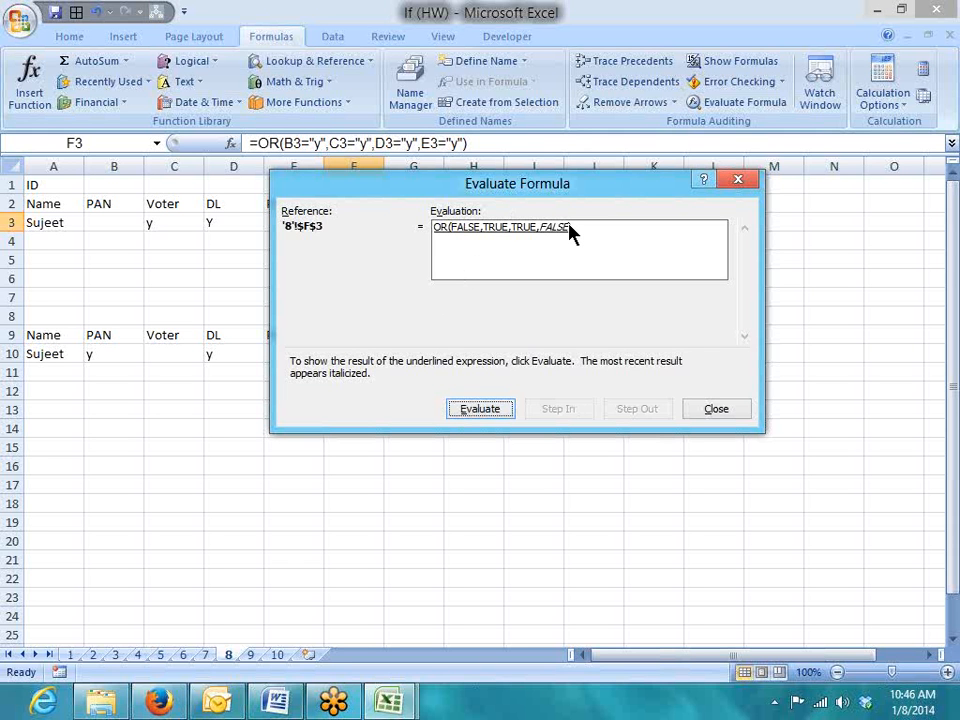
click(470, 408)
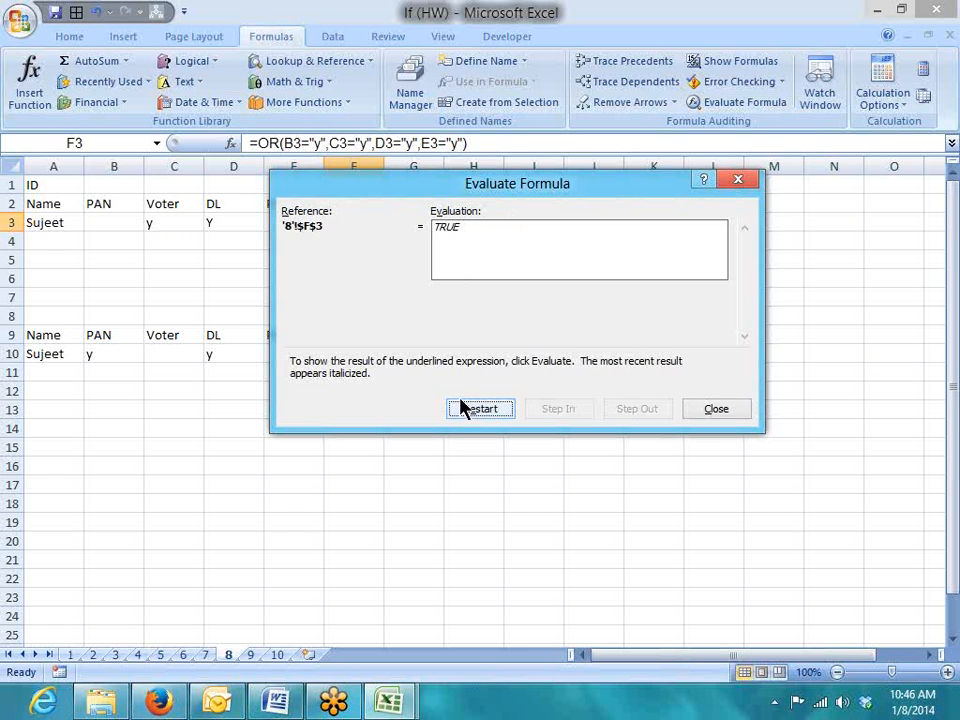
click(708, 416)
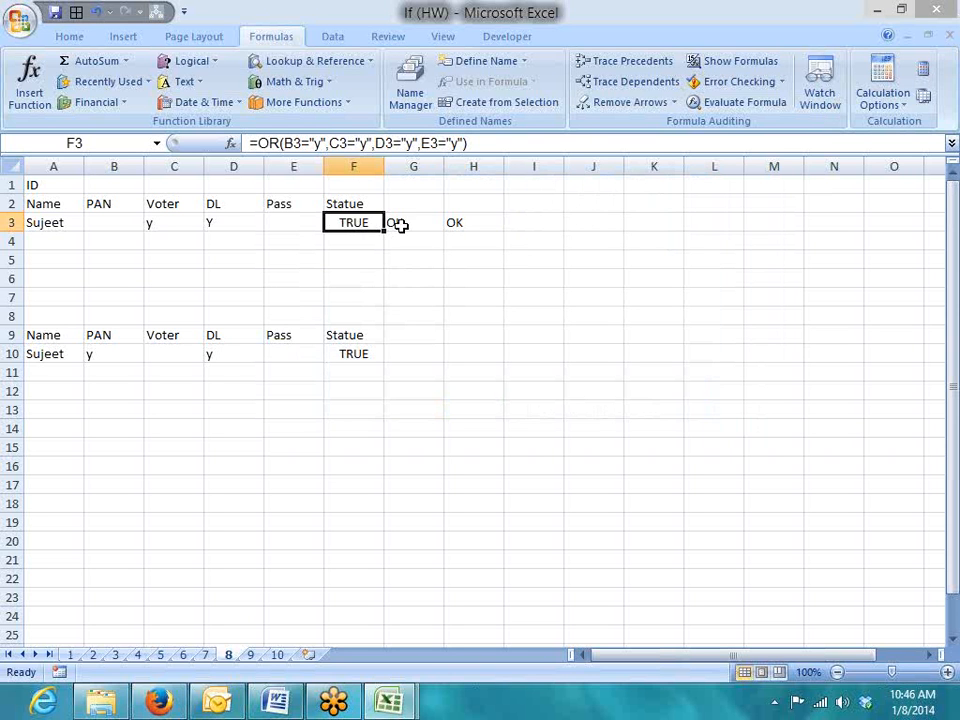
click(169, 377)
click(119, 364)
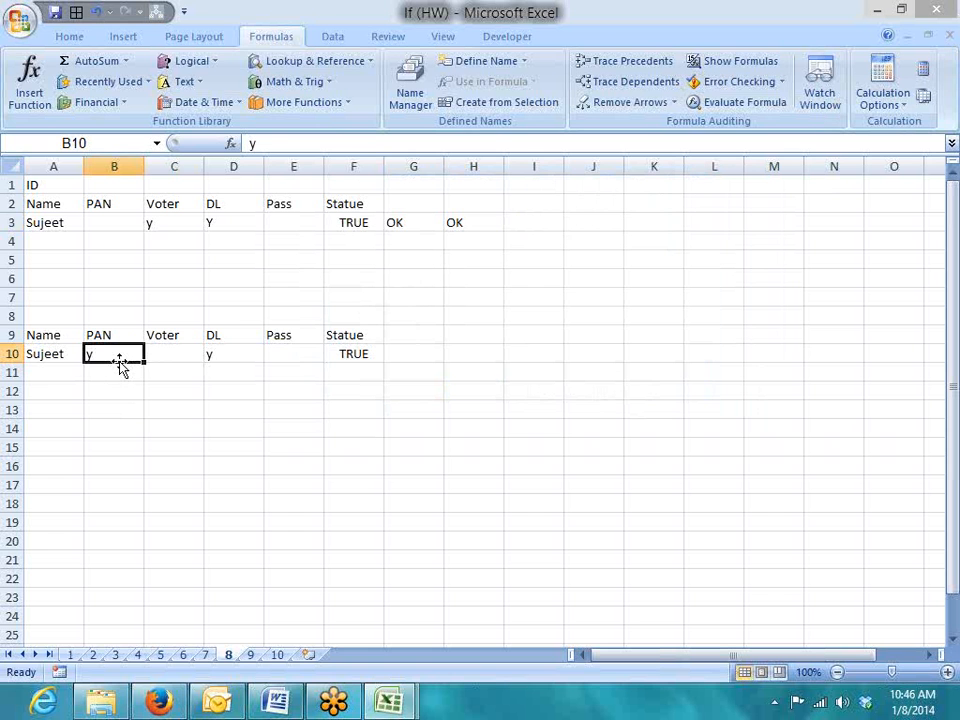
drag(187, 362, 275, 366)
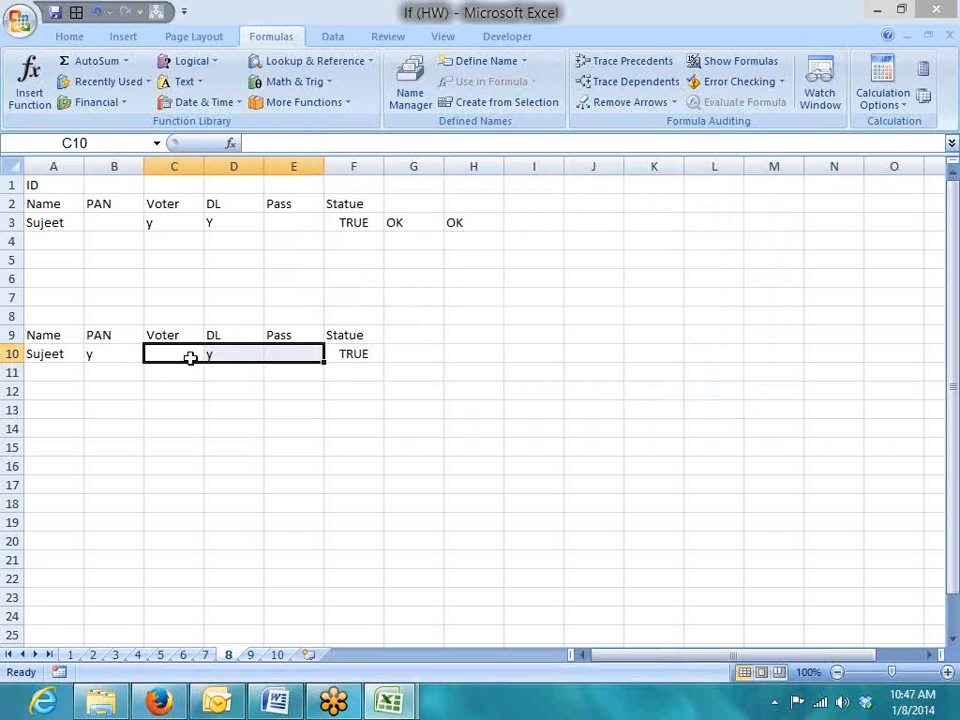
click(104, 355)
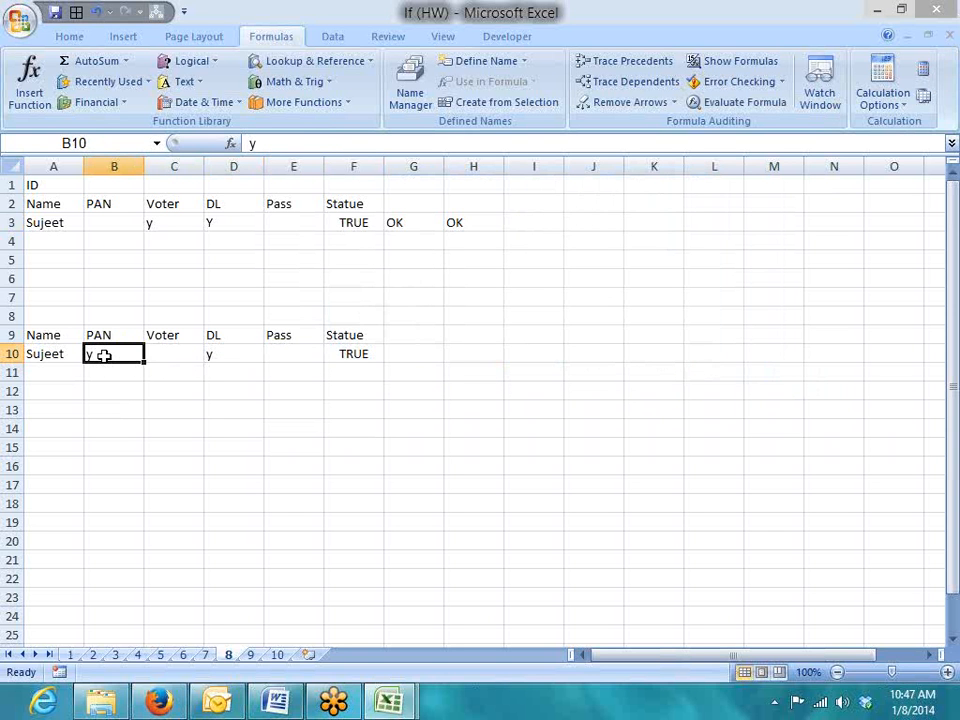
click(355, 359)
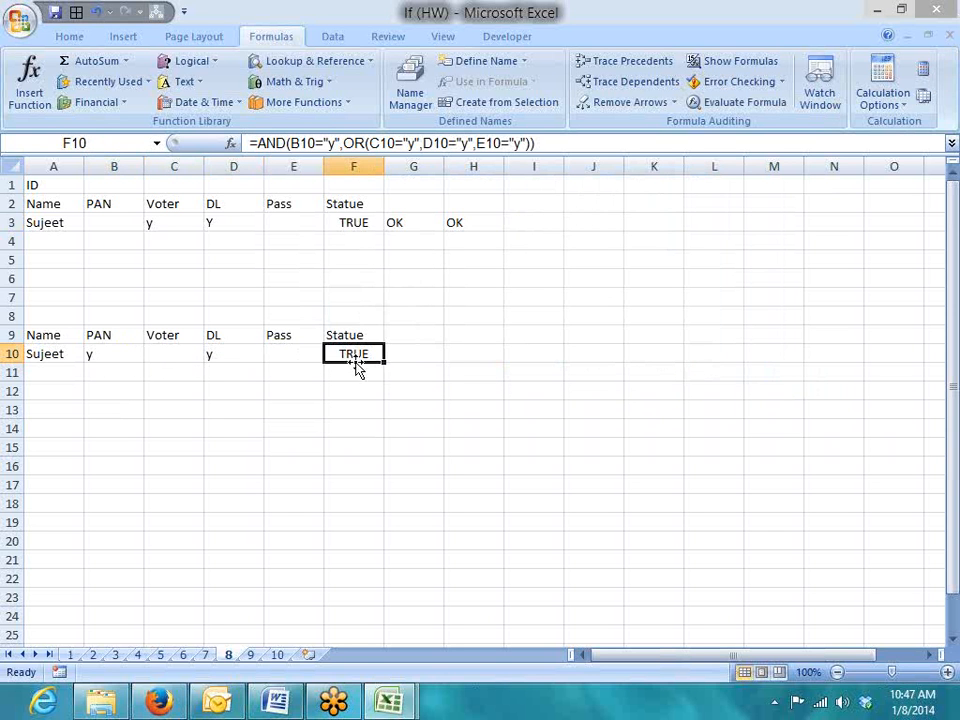
click(340, 143)
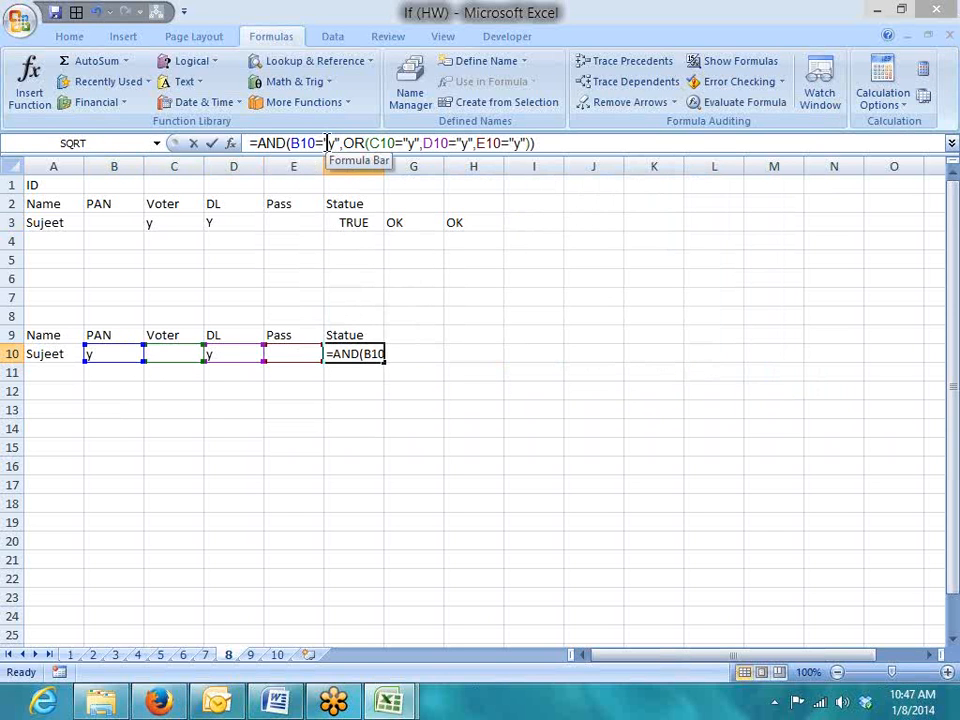
drag(340, 143, 293, 143)
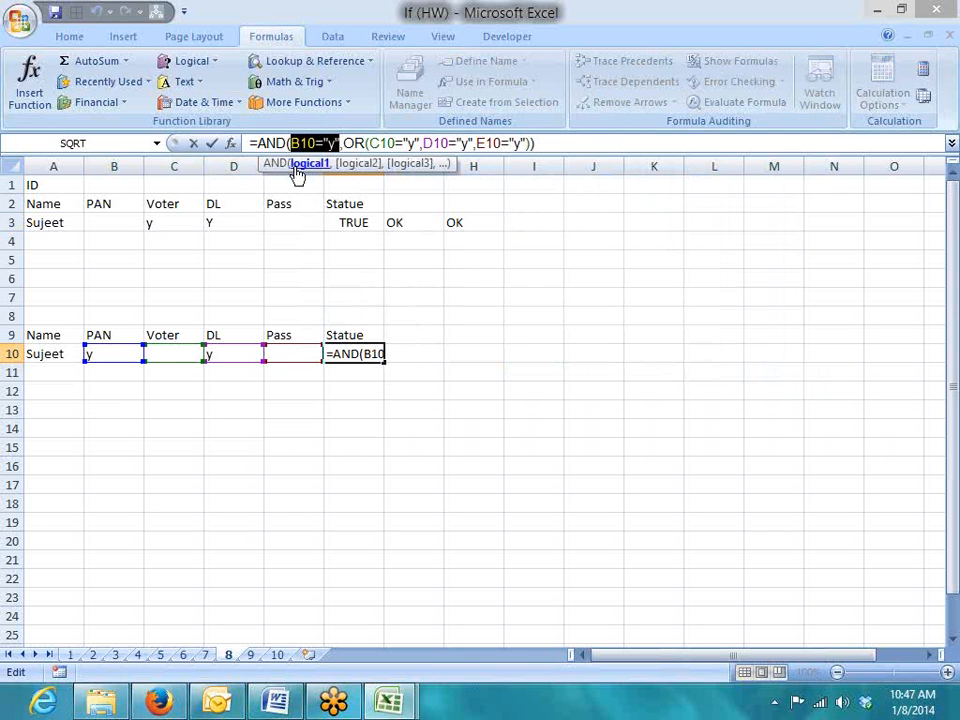
click(352, 143)
drag(344, 143, 534, 143)
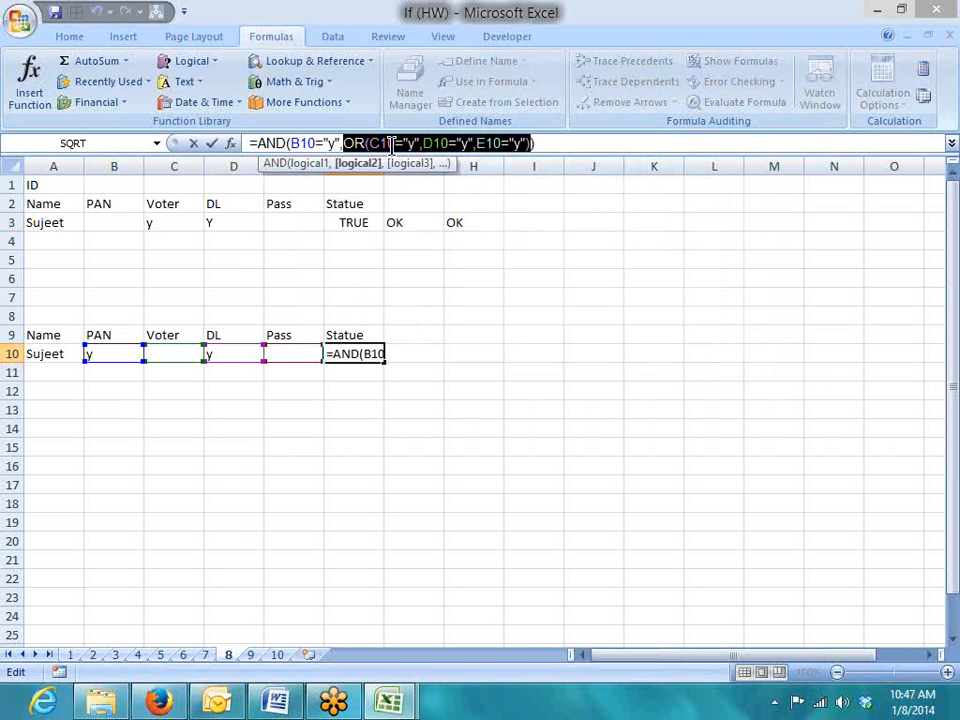
double_click(300, 143)
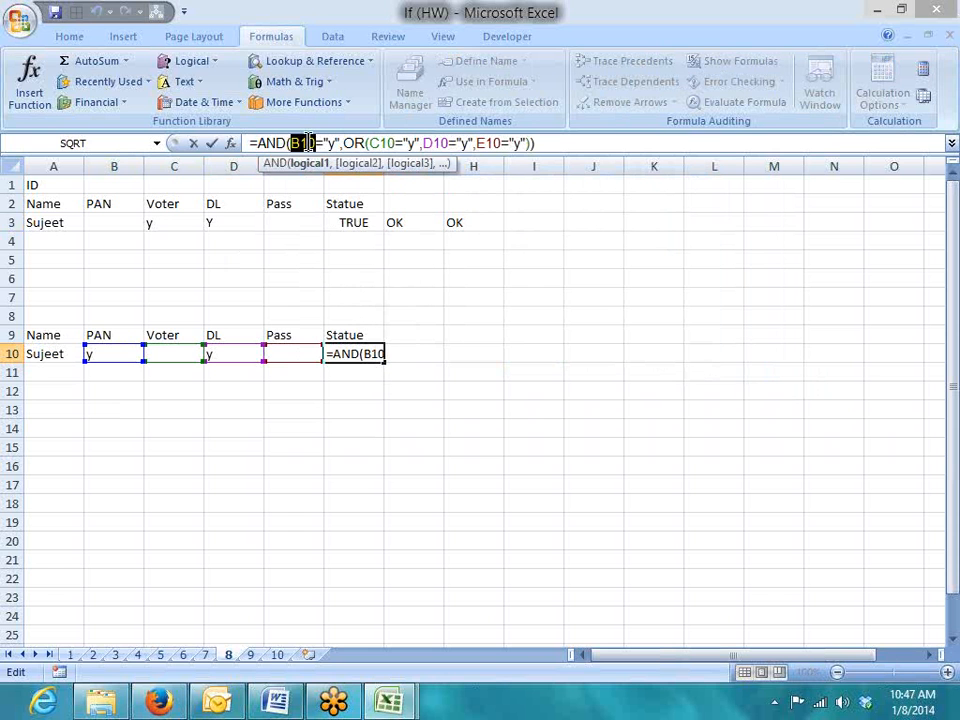
click(302, 143)
drag(302, 143, 480, 158)
click(317, 143)
drag(343, 143, 513, 143)
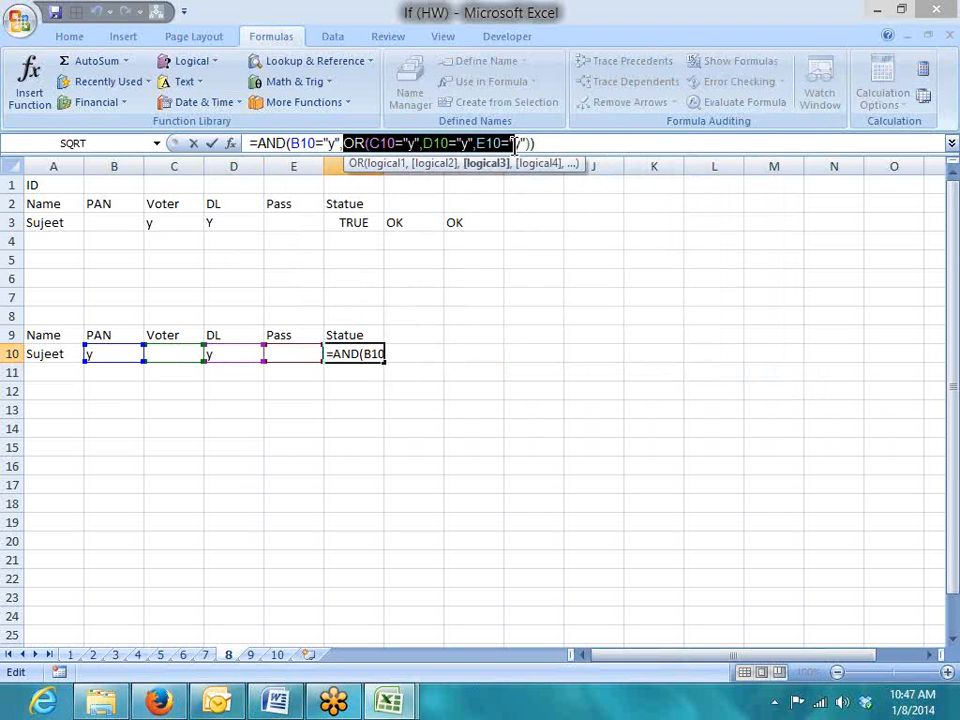
key(ctrl+Return)
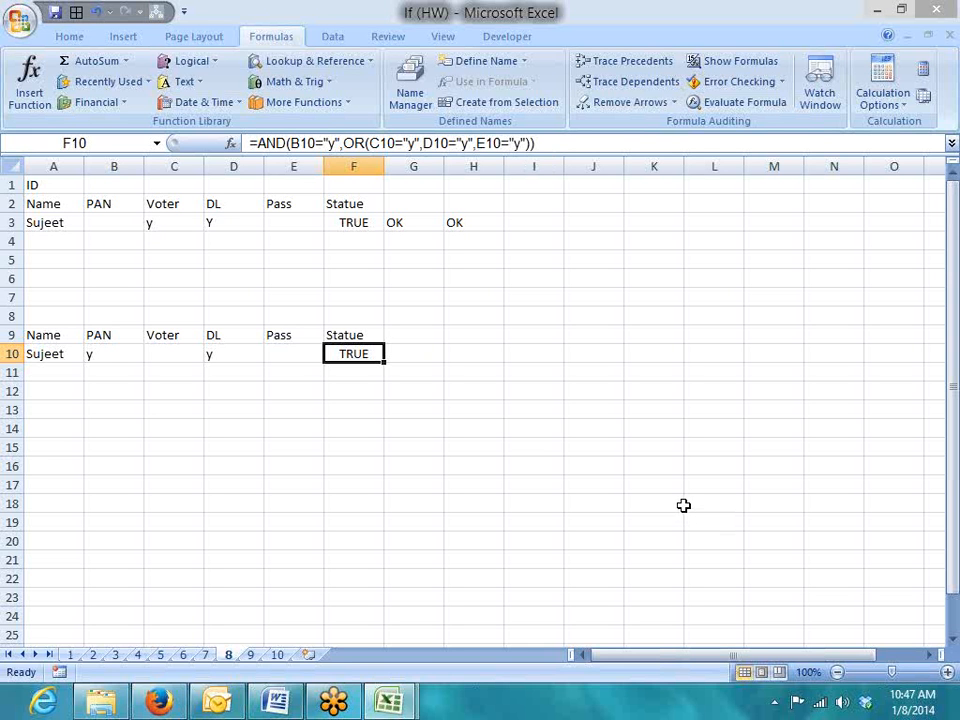
Enter the label C1 in B8 above the PAN heading
click(99, 354)
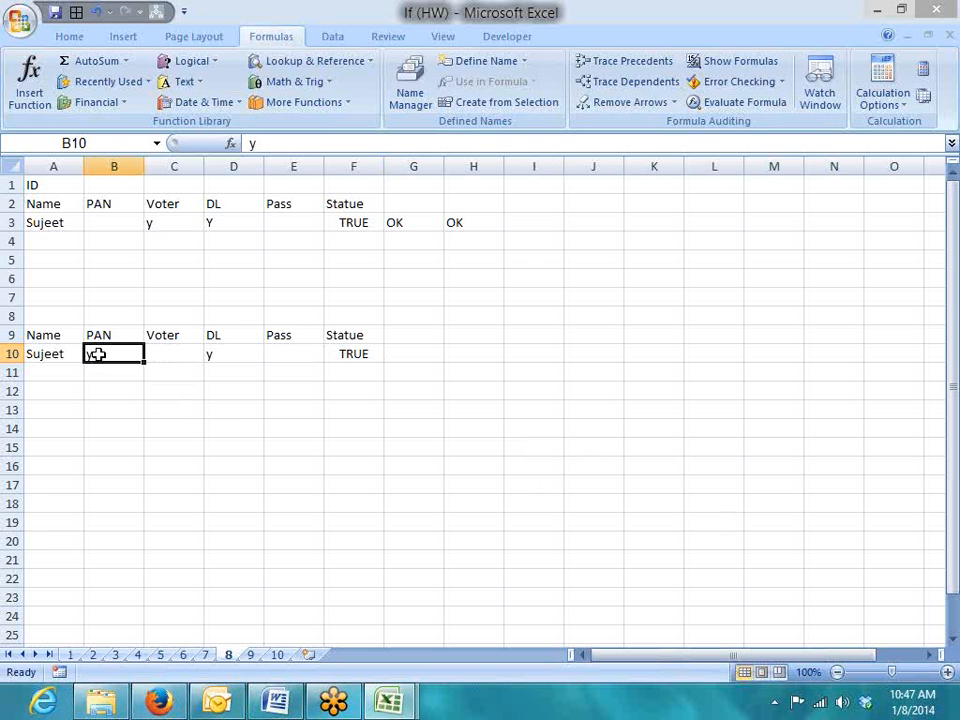
key(Right)
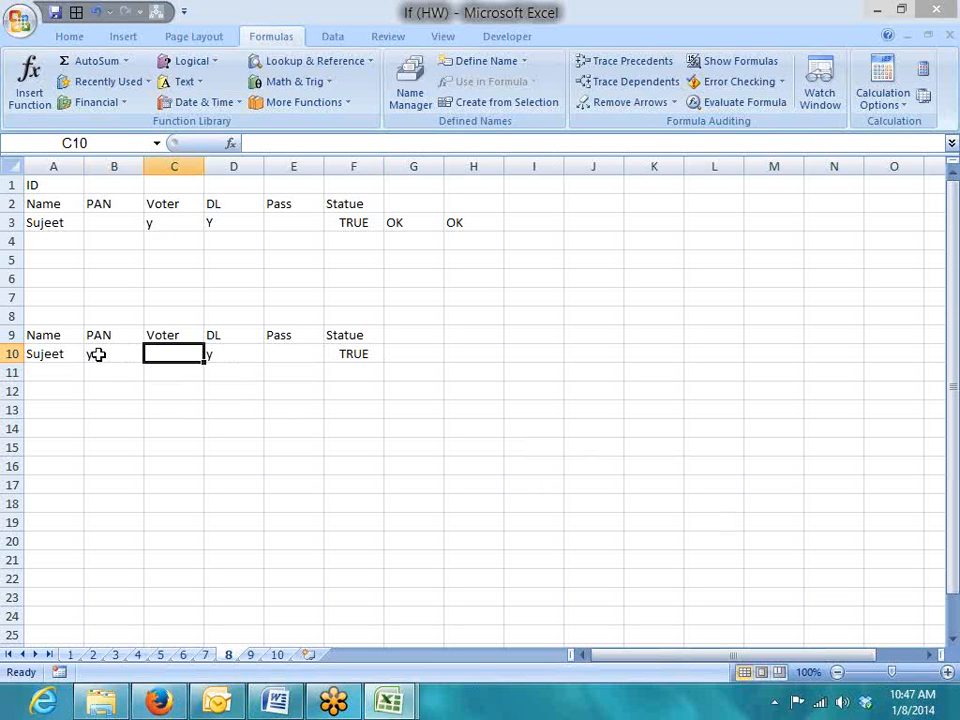
key(shift+Right)
key(shift+Right)
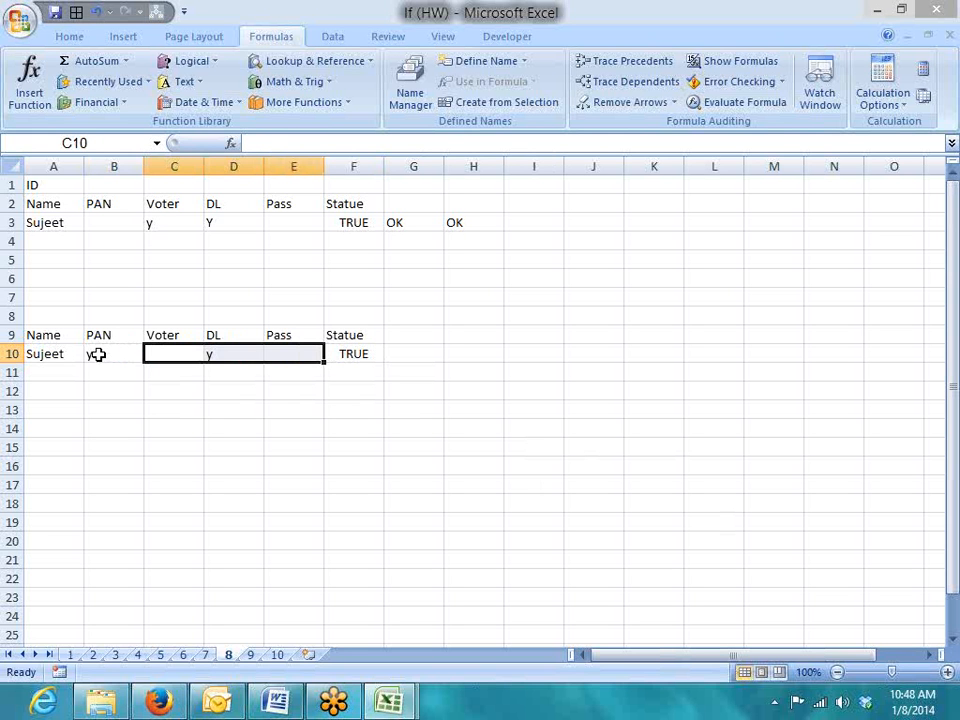
key(Up)
key(Left)
key(Up)
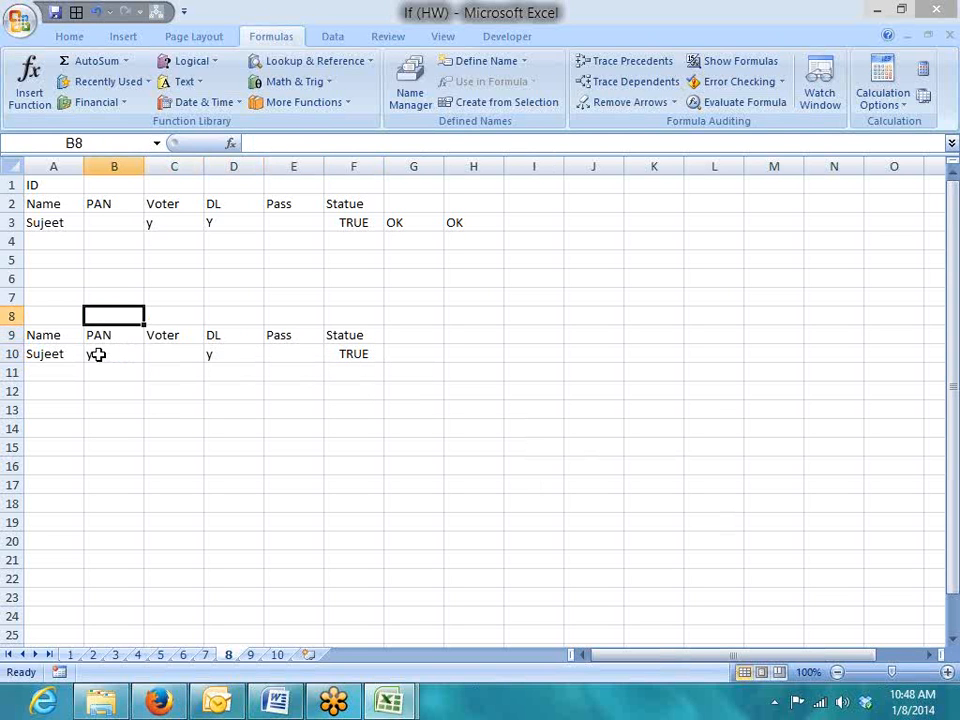
text(C1)
key(Tab)
Merge and centre C8:E8 as a single C1 label over Voter, DL and Pass
key(shift+Right)
key(shift+Right)
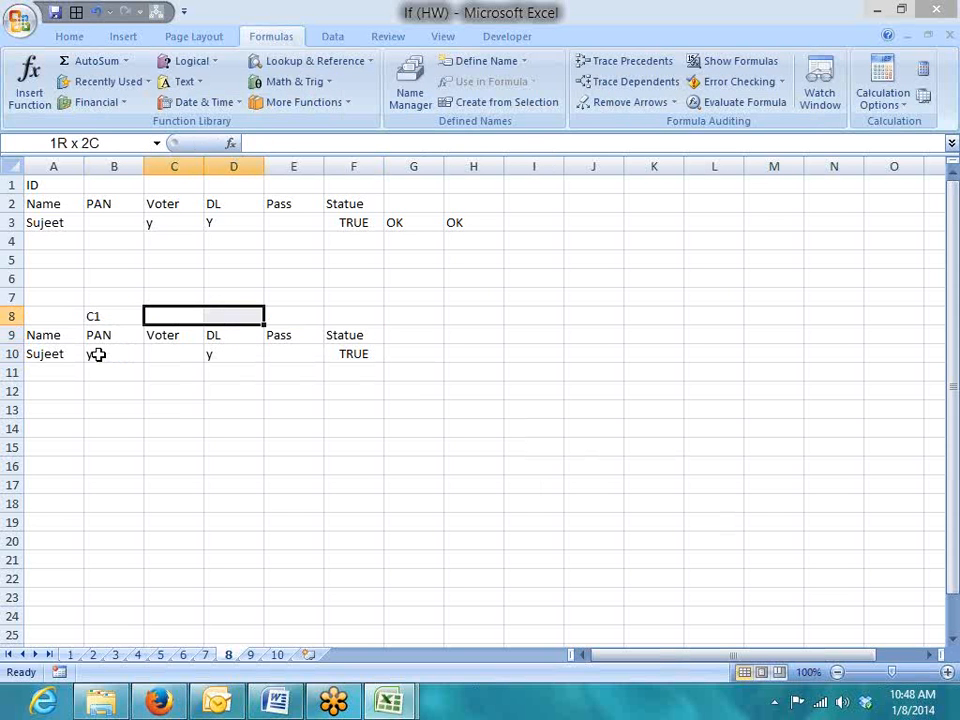
click(70, 37)
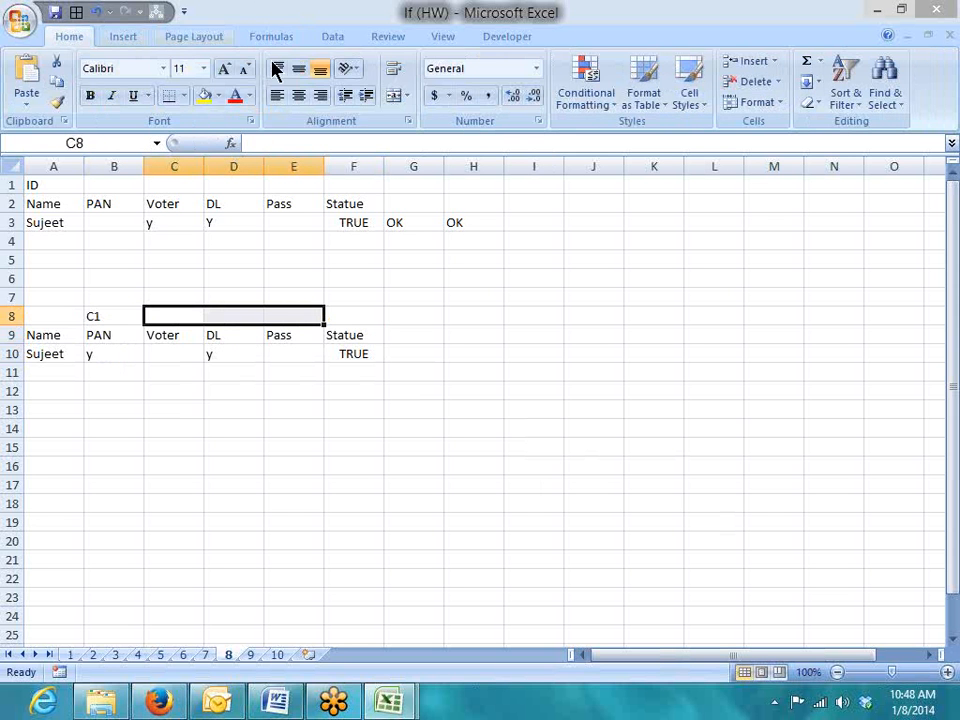
click(393, 96)
text(C1)
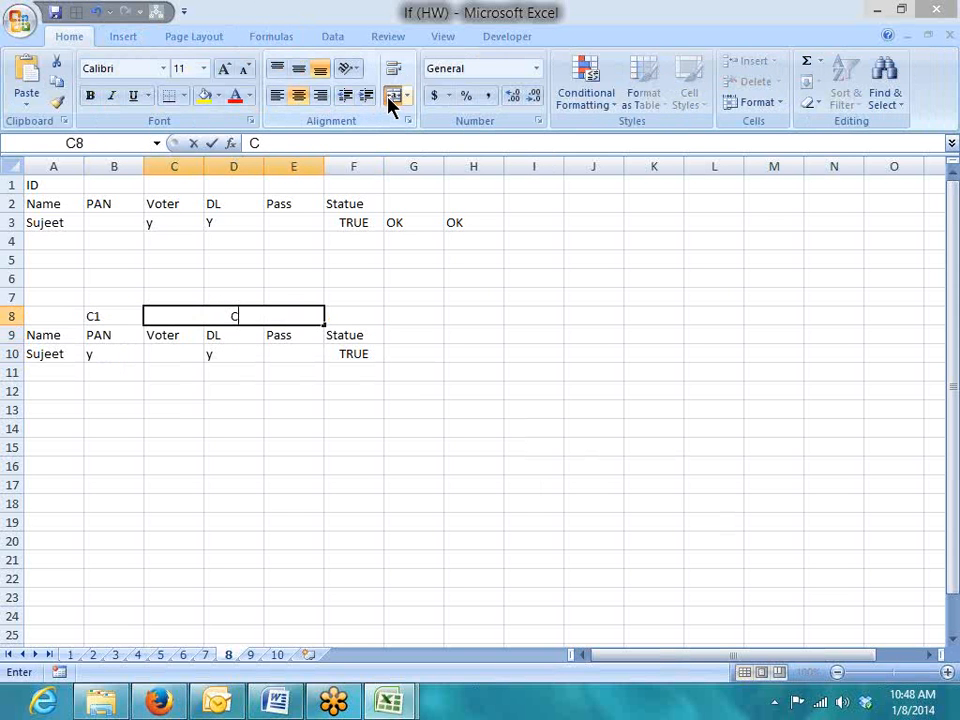
key(Return)
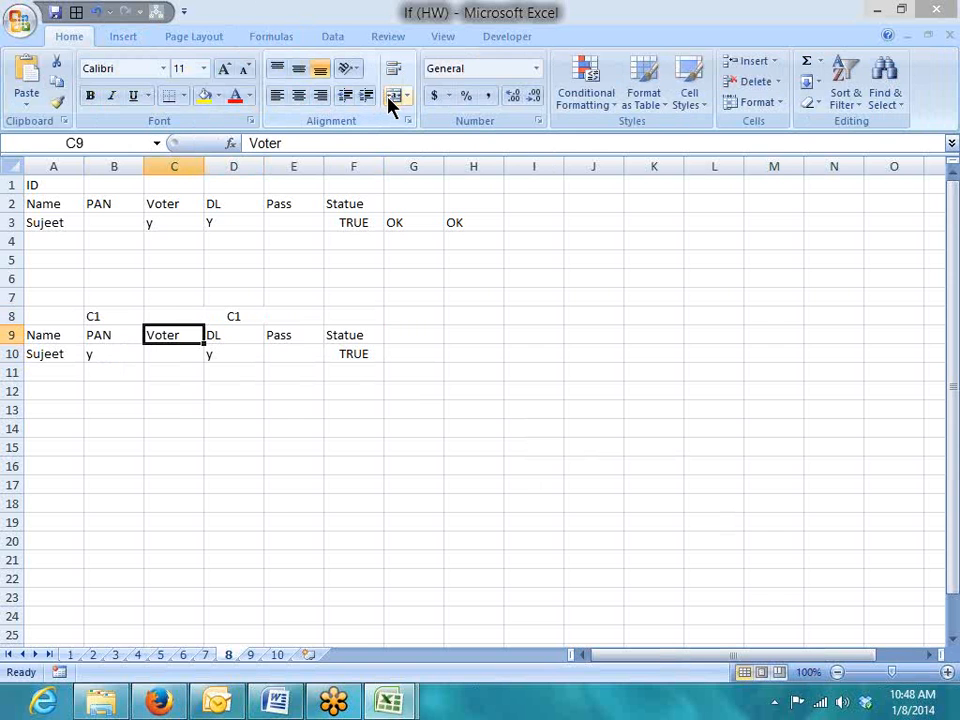
Compare the row 10 answers with F10's nested AND/OR formula returning TRUE
key(Right)
key(Right)
key(Right)
key(Down)
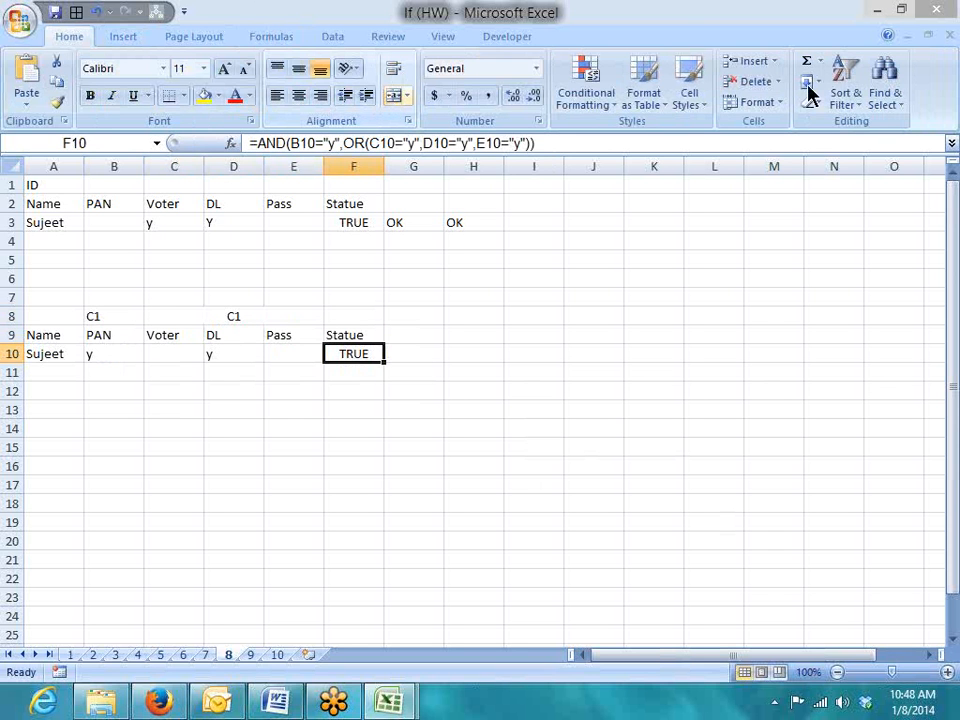
drag(176, 354, 287, 365)
click(101, 358)
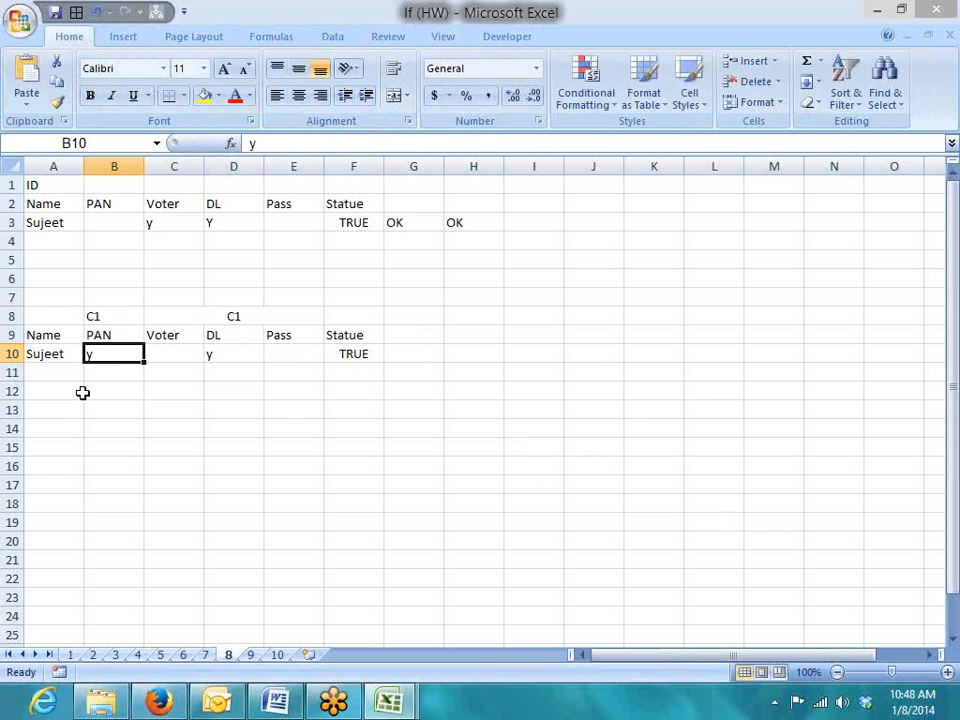
click(362, 364)
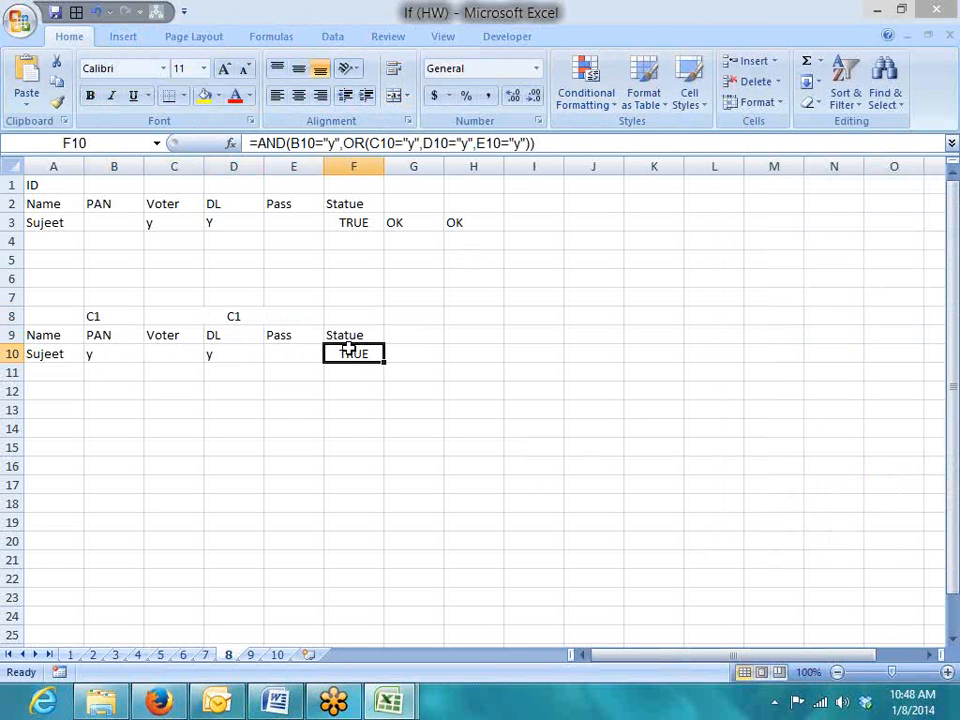
click(122, 362)
drag(167, 354, 300, 355)
click(335, 354)
Recheck each C10:E10 entry and F10's formula, then return to the Formulas ribbon and select A14
click(185, 367)
click(195, 357)
click(230, 355)
click(280, 355)
click(347, 352)
click(124, 353)
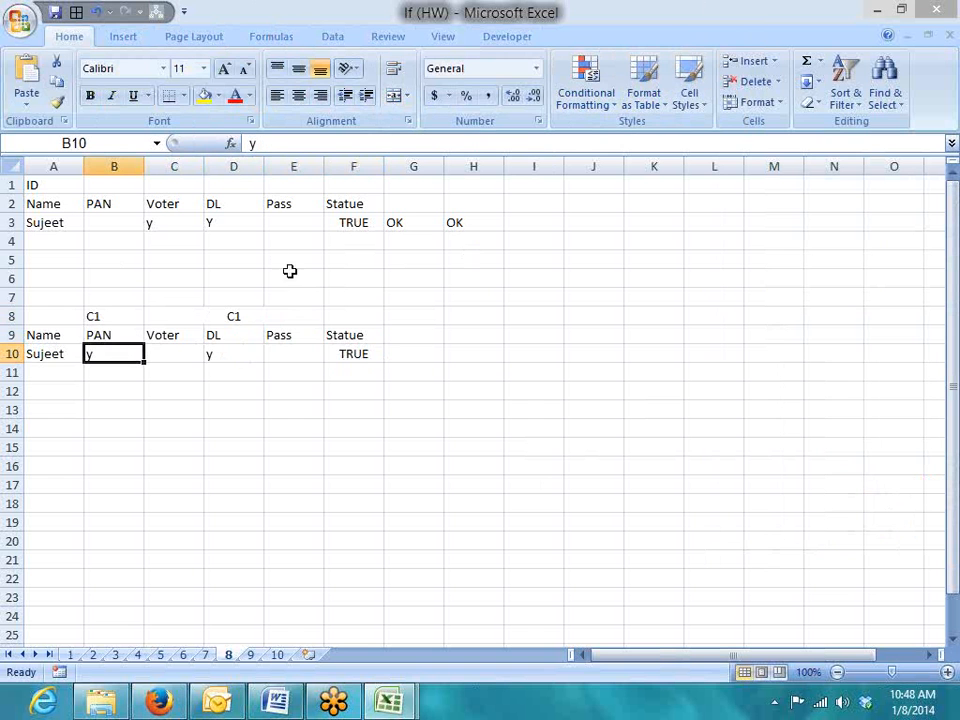
click(128, 38)
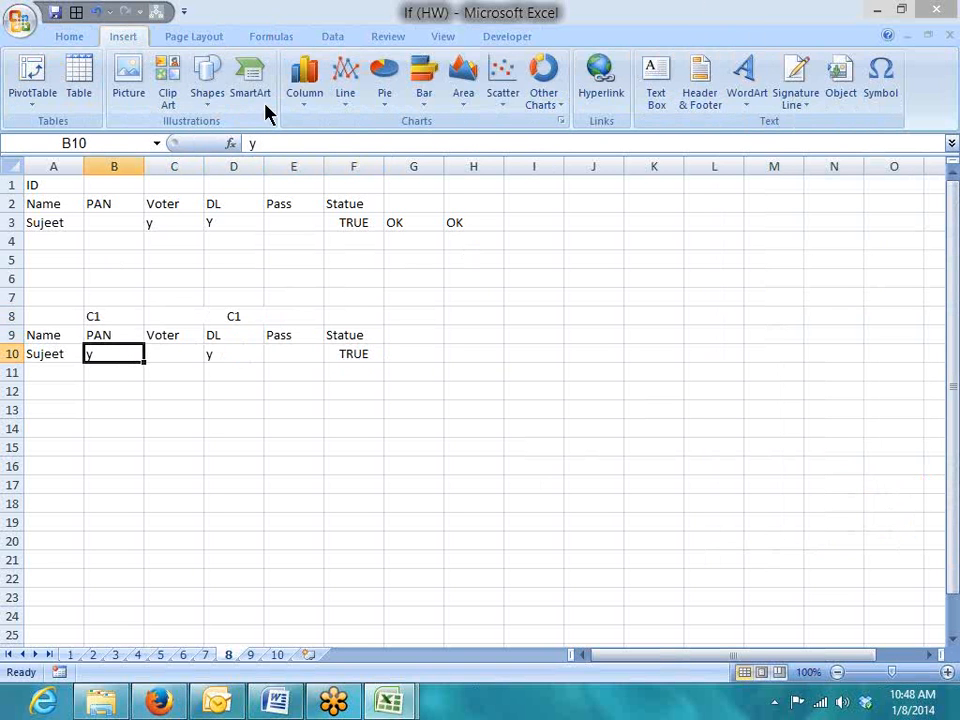
click(270, 37)
click(66, 426)
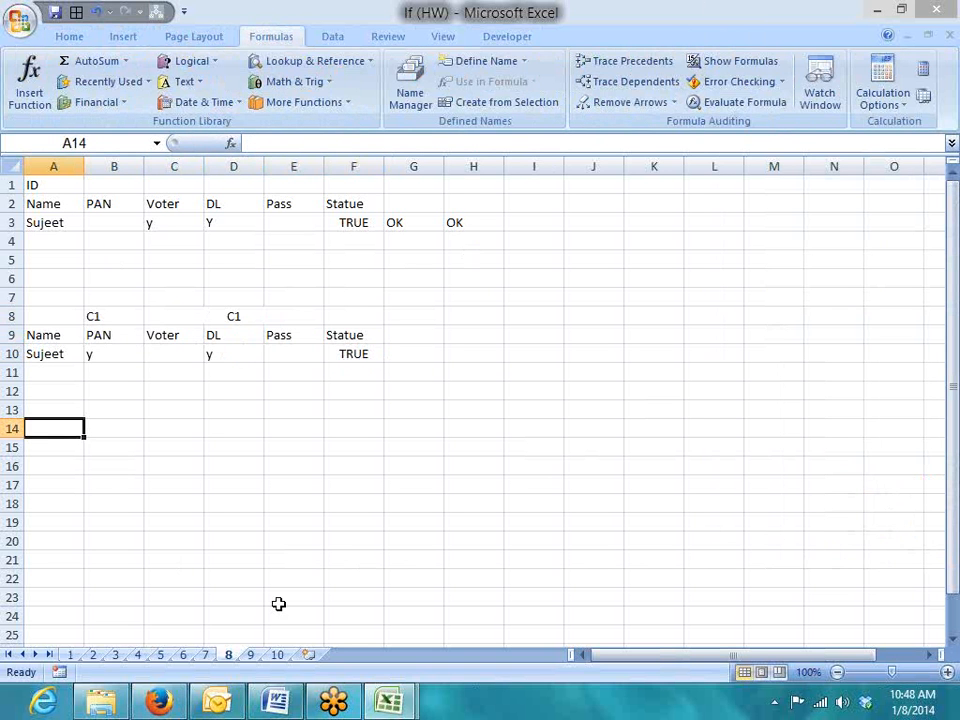
Glance at sheet 9, then on sheet 1 review the Inc column's =IF(A2>50,5000,0) results
click(252, 656)
click(338, 464)
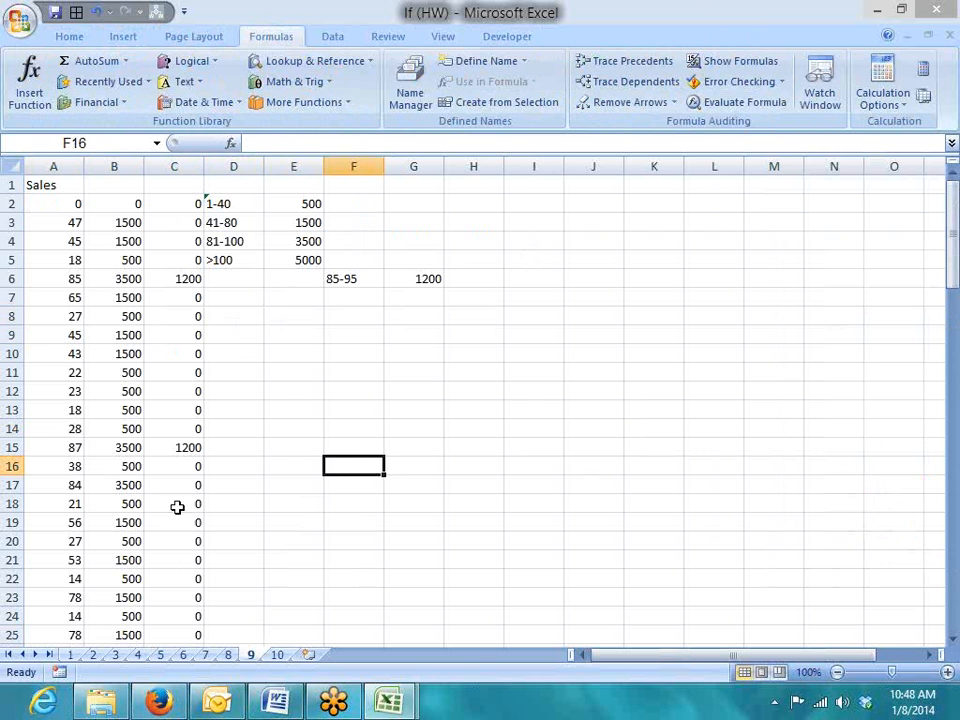
drag(114, 166, 164, 162)
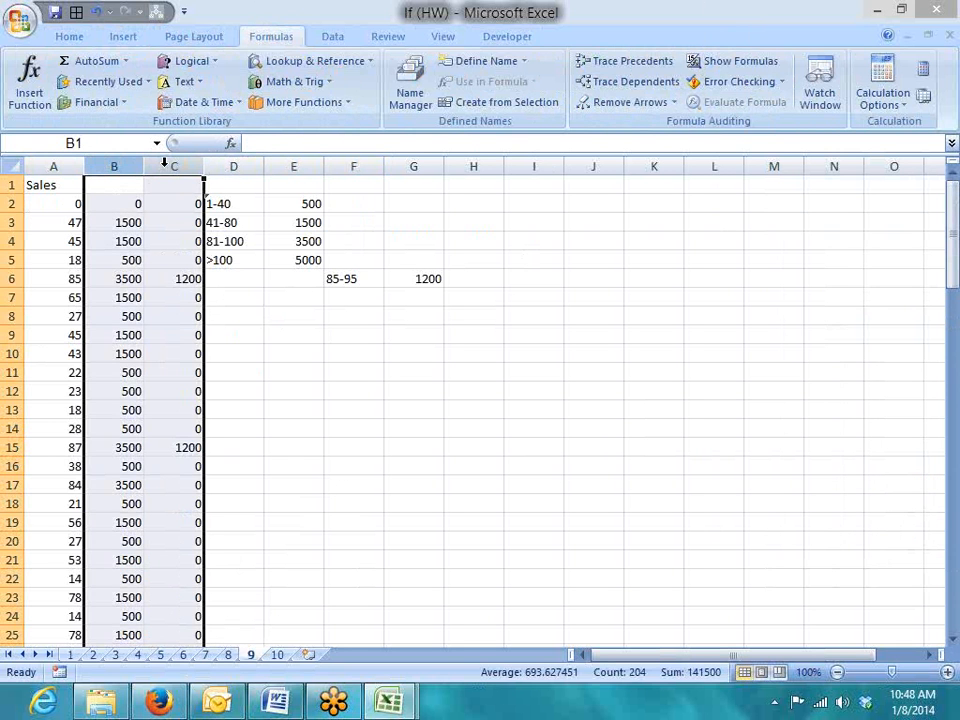
click(71, 655)
click(172, 221)
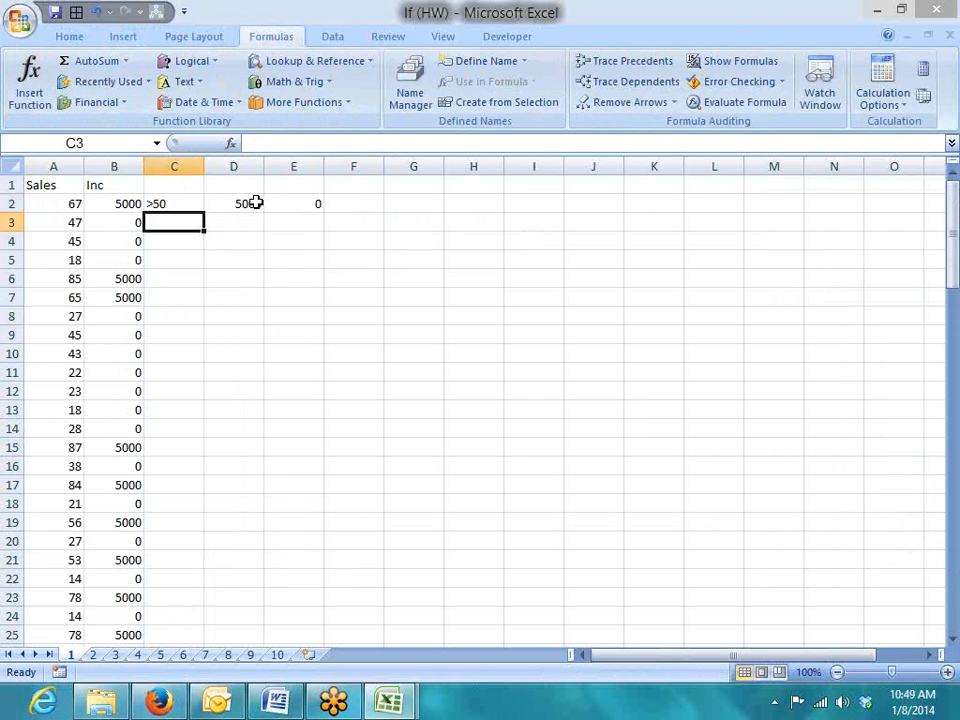
click(242, 208)
click(176, 204)
drag(133, 204, 118, 373)
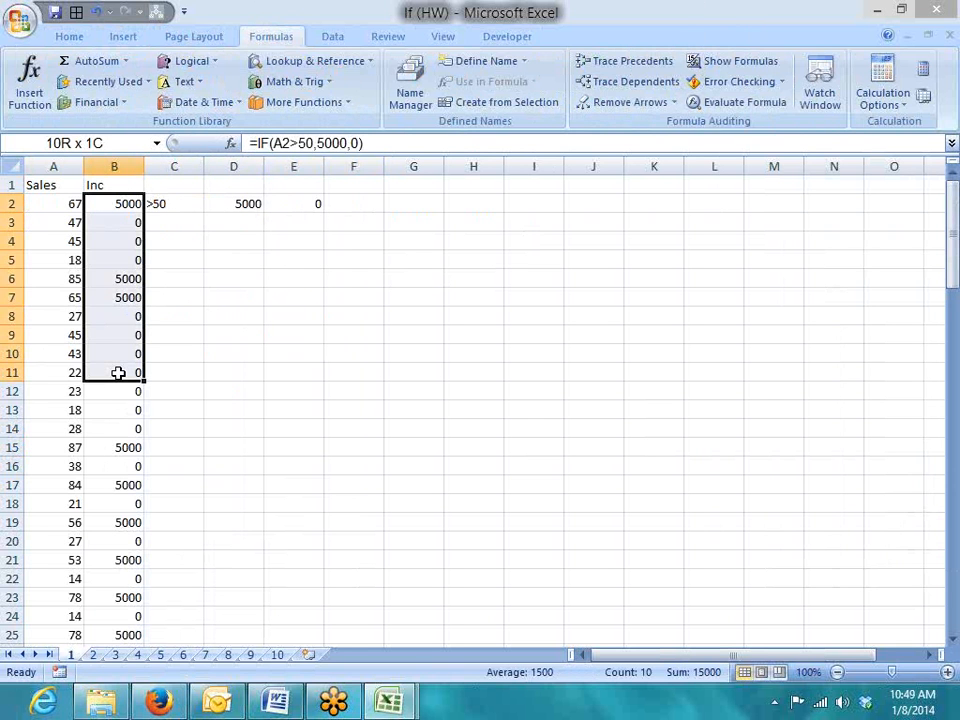
click(238, 204)
click(274, 206)
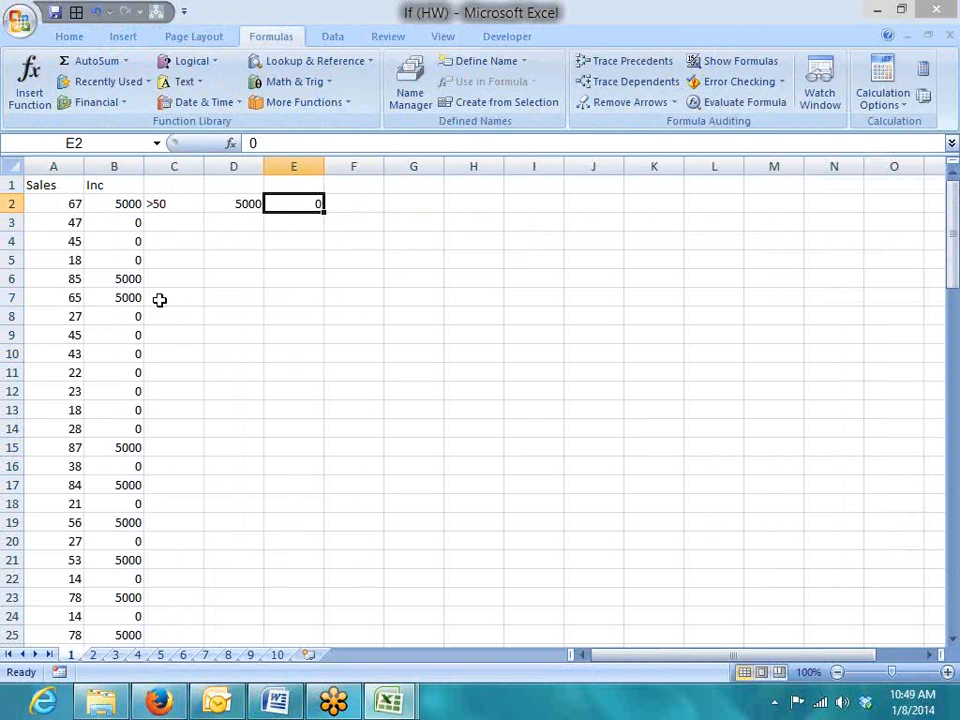
On sheet 9, look over the 41-80, 81-100 and >100 sales band labels
click(252, 656)
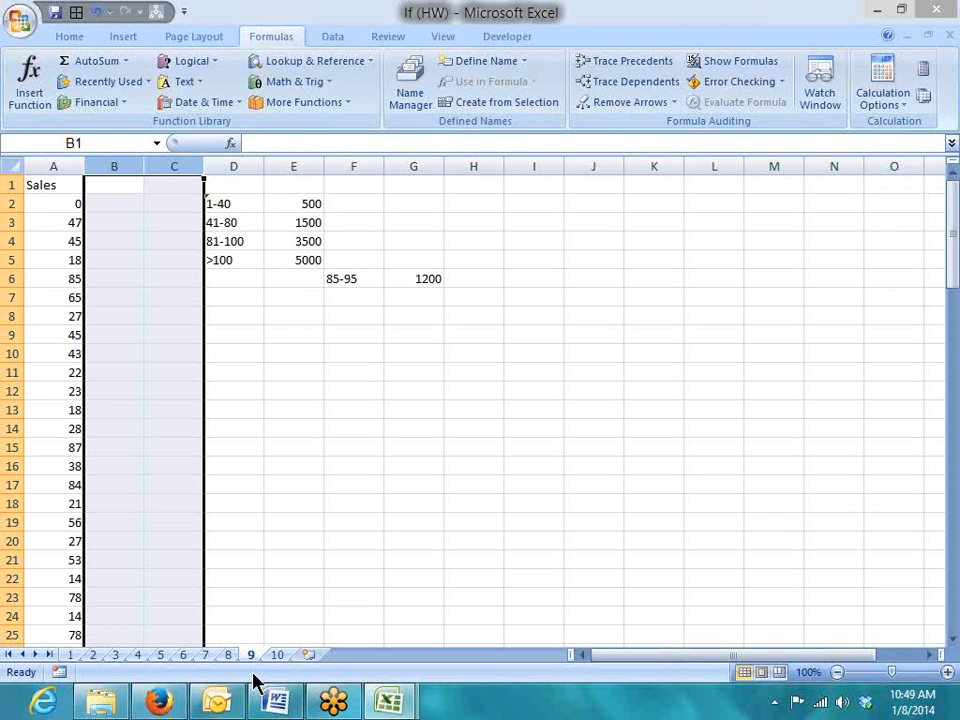
click(244, 485)
click(216, 224)
click(226, 243)
click(212, 258)
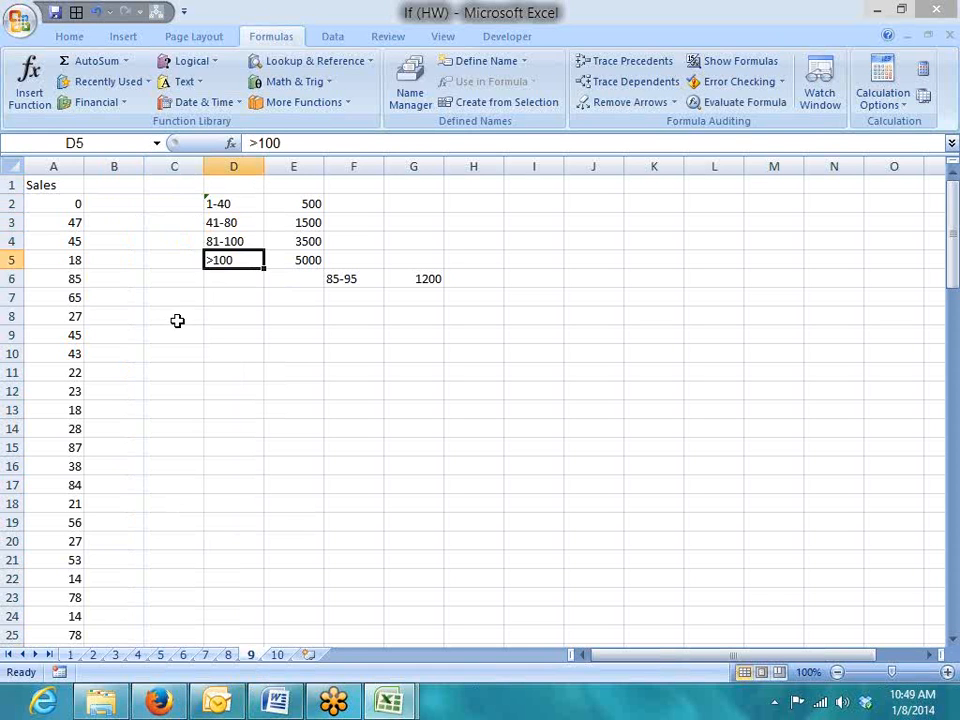
Change the first band label in D2 from 1-40 to 0-40
click(230, 204)
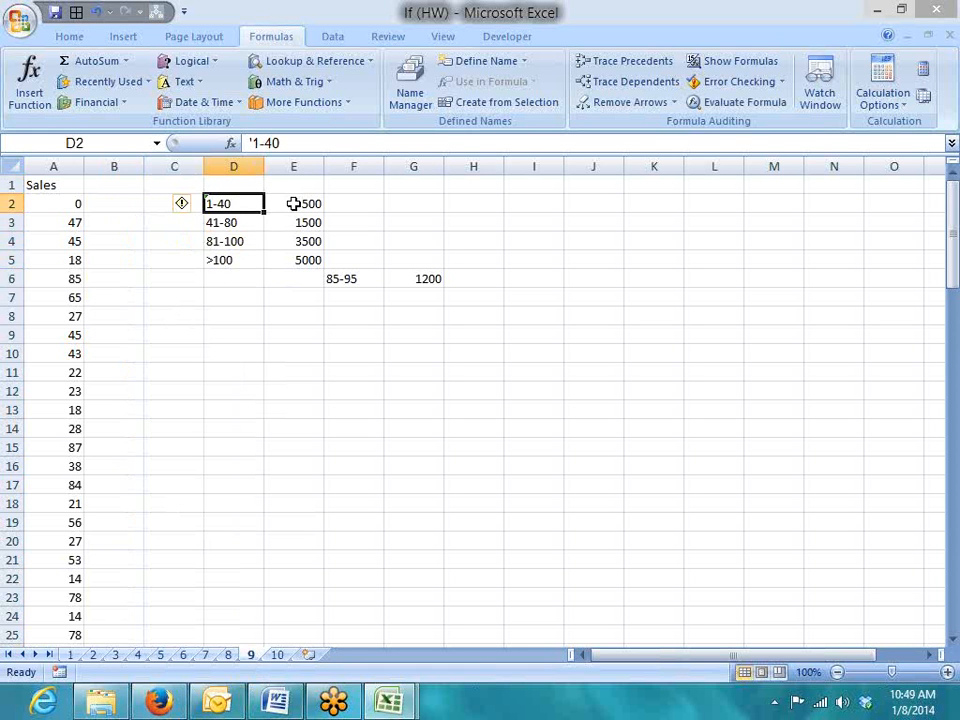
double_click(240, 205)
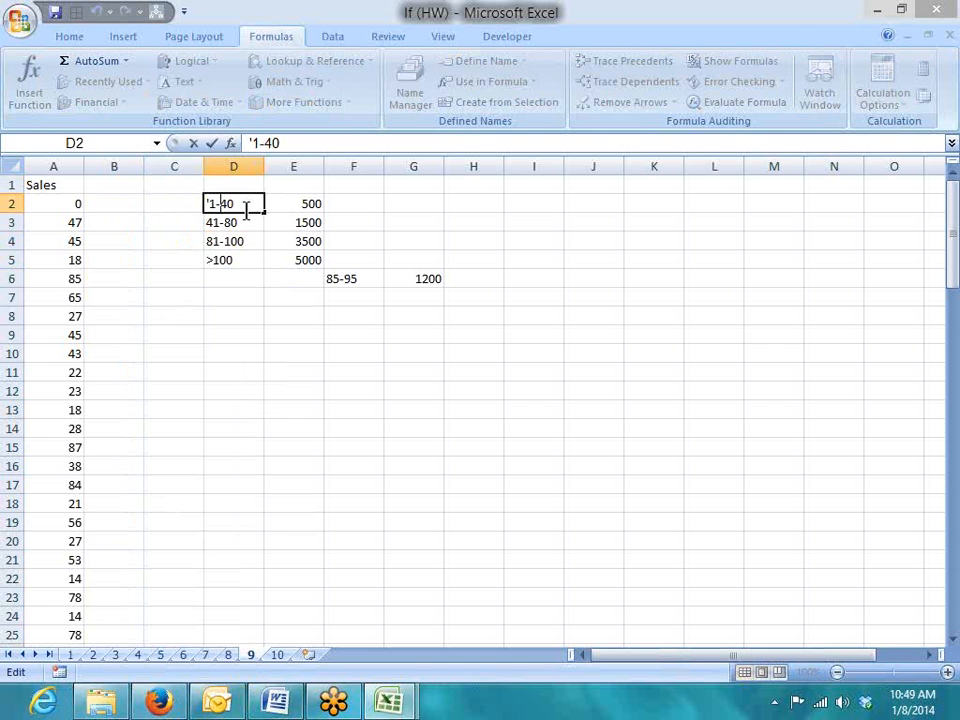
key(BackSpace)
key(BackSpace)
text(0-)
key(Return)
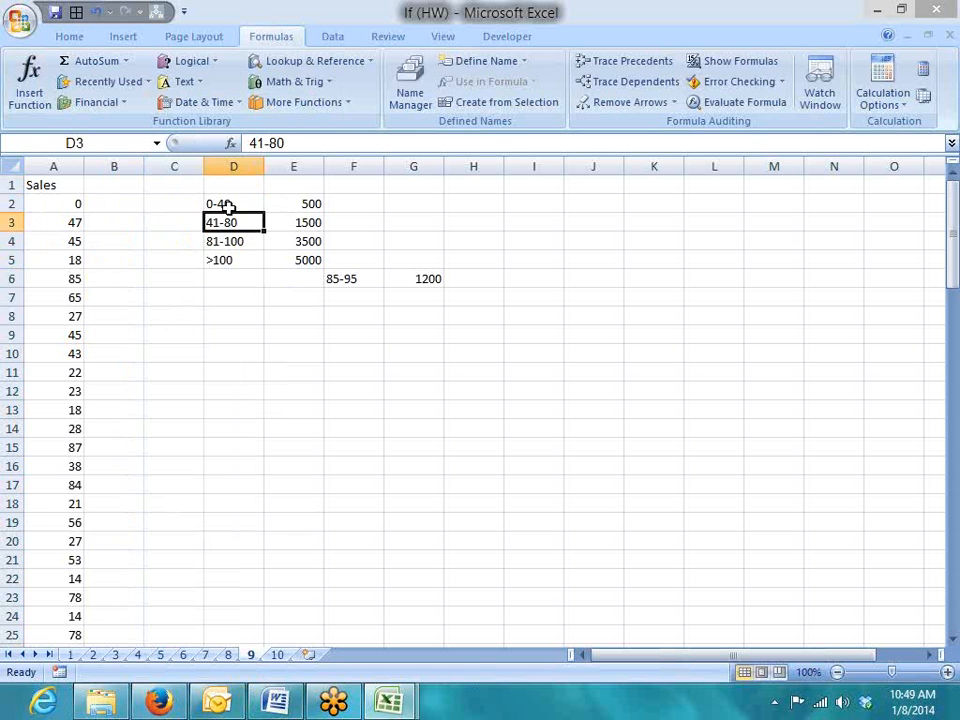
Check each band's incentive in E2:E5: 500, 1500, 3500 and 5000
click(288, 204)
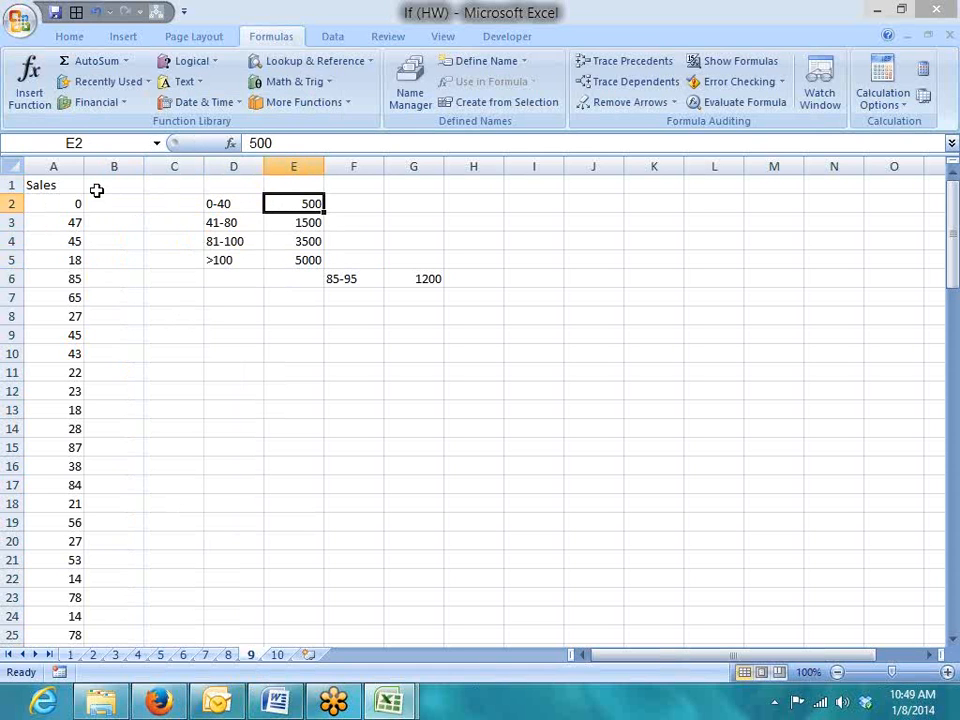
click(226, 223)
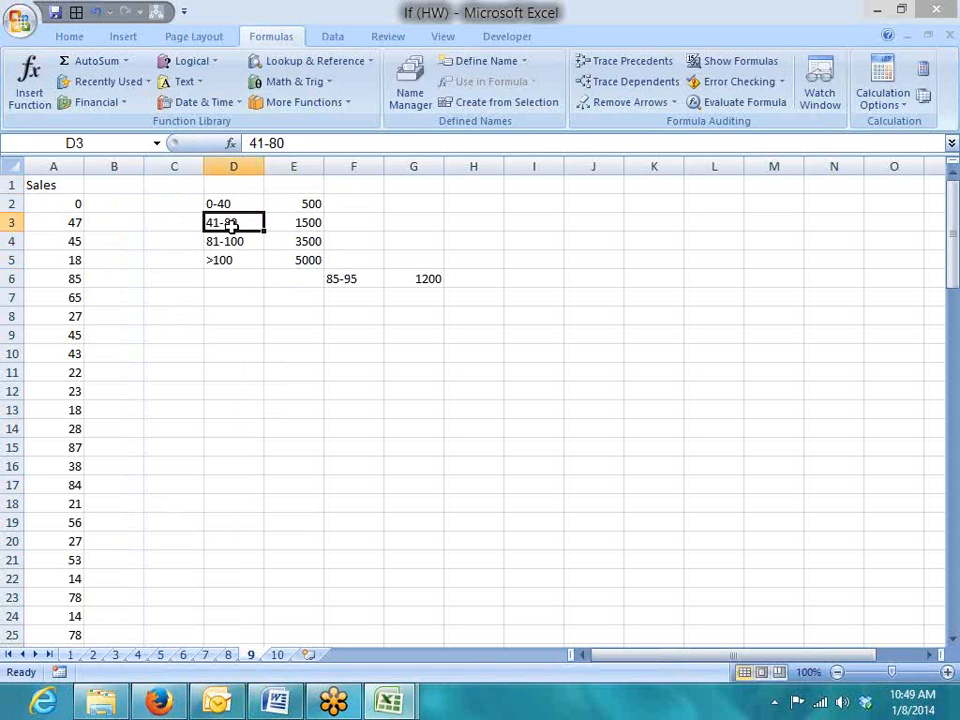
click(294, 228)
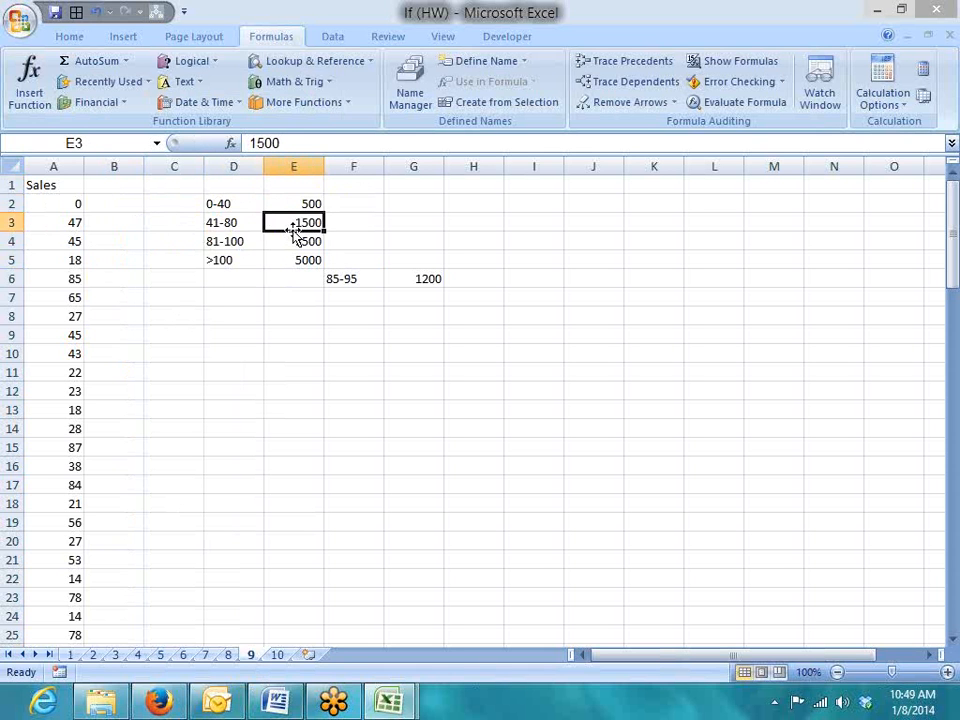
click(232, 240)
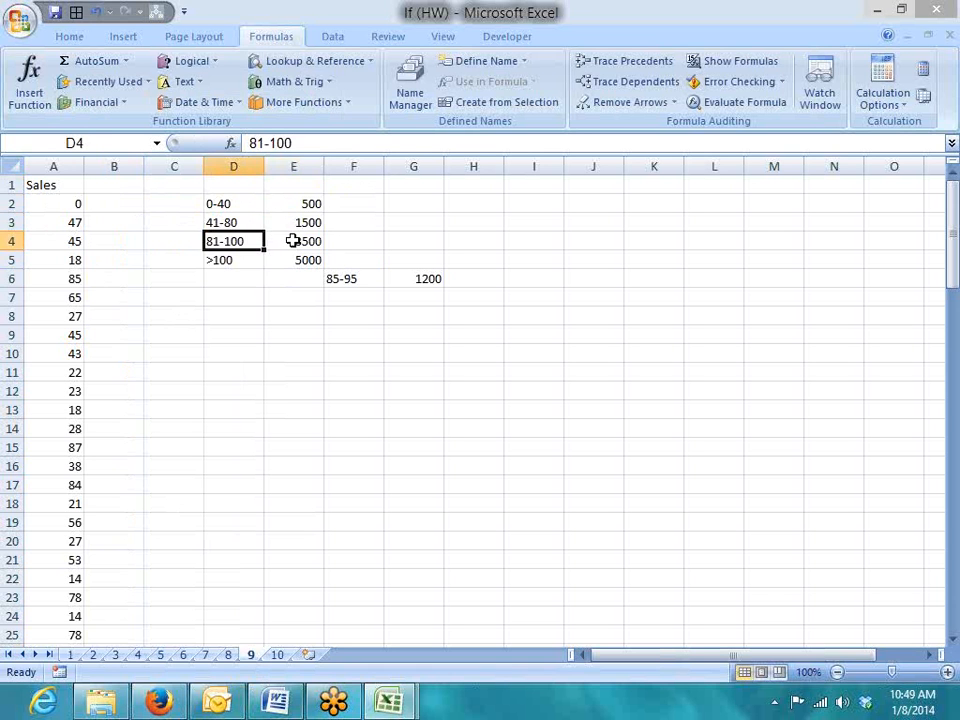
click(290, 241)
click(252, 256)
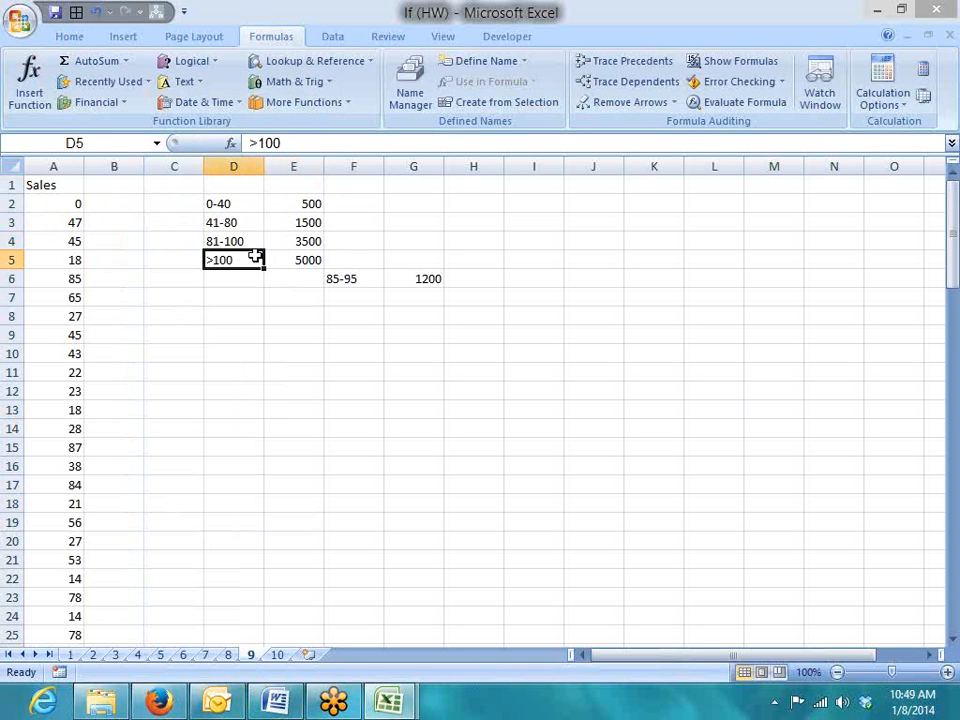
click(295, 261)
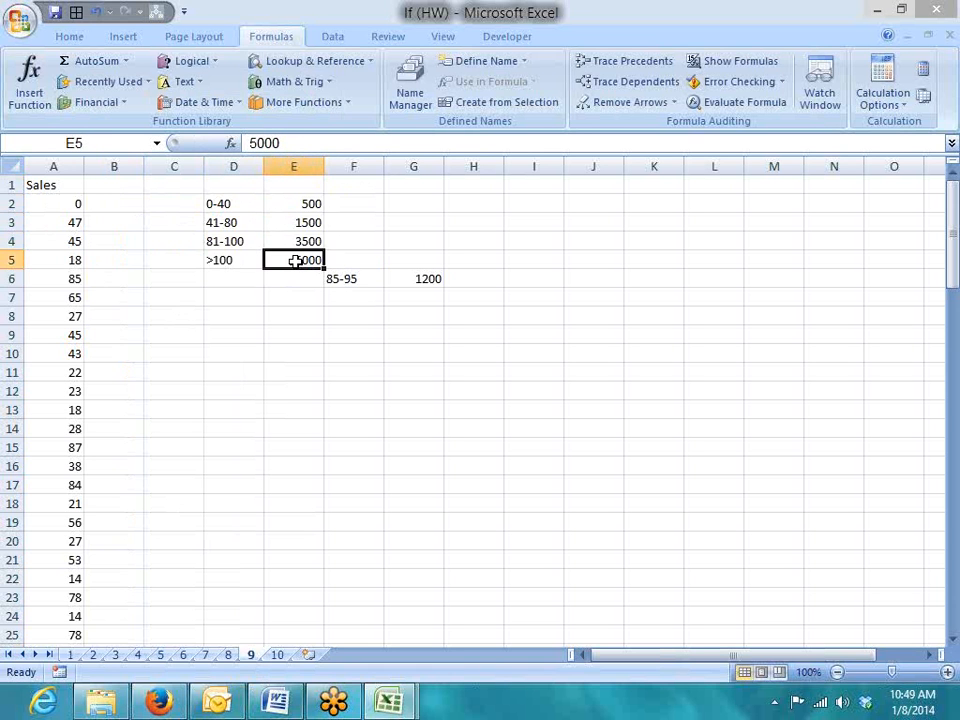
click(101, 207)
Trial-type incentives 500 in B2 and 1500 in B3, and begin 3500 in B6
text(500)
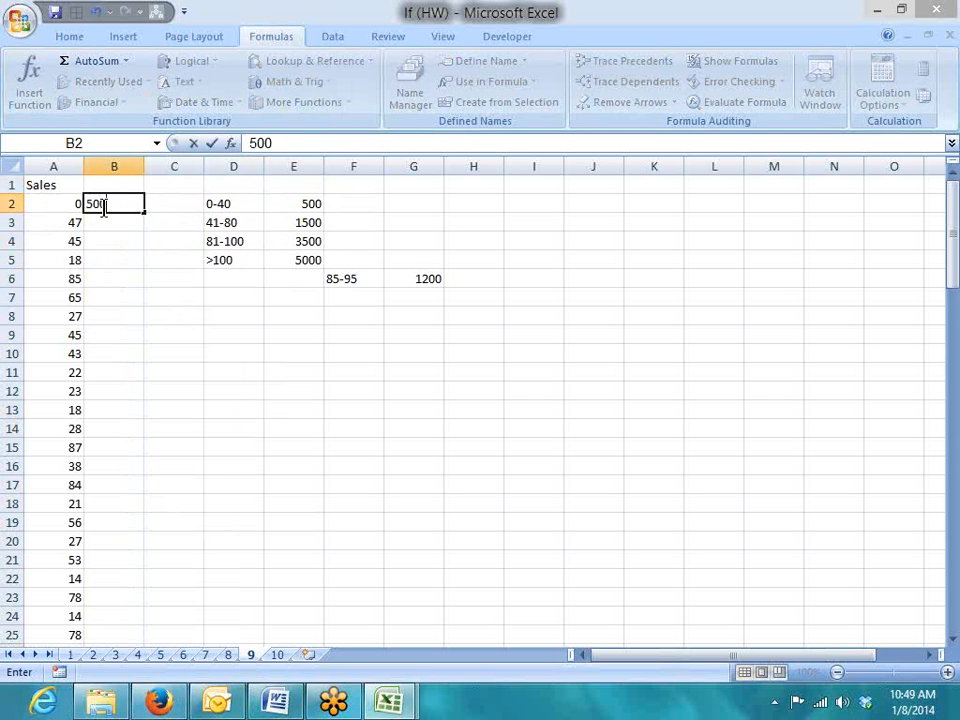
key(Return)
text(1500)
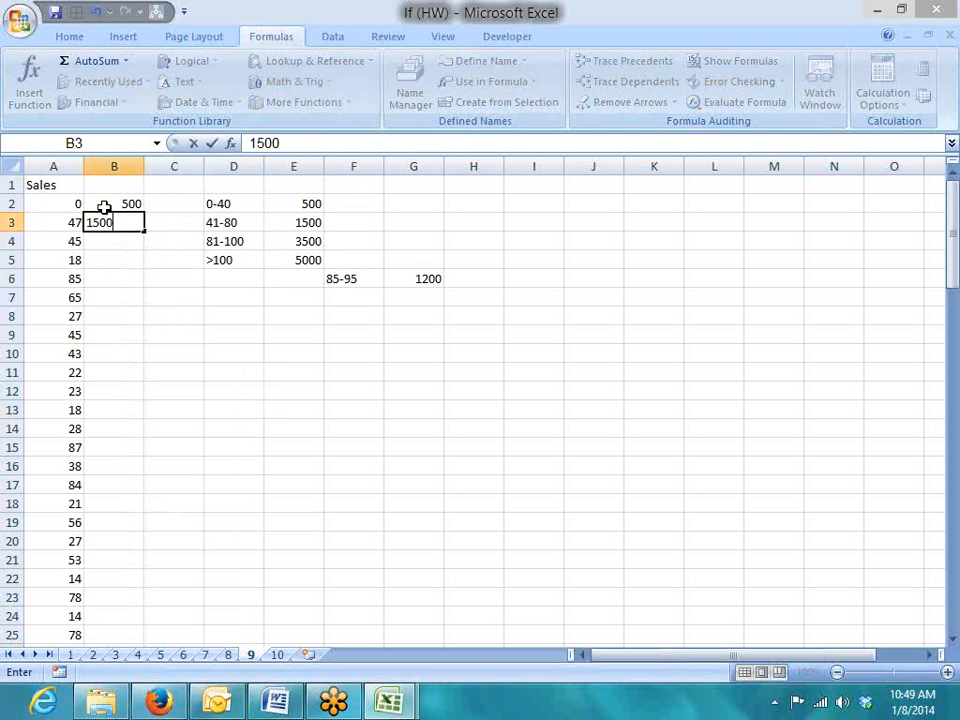
click(115, 353)
drag(215, 222, 313, 225)
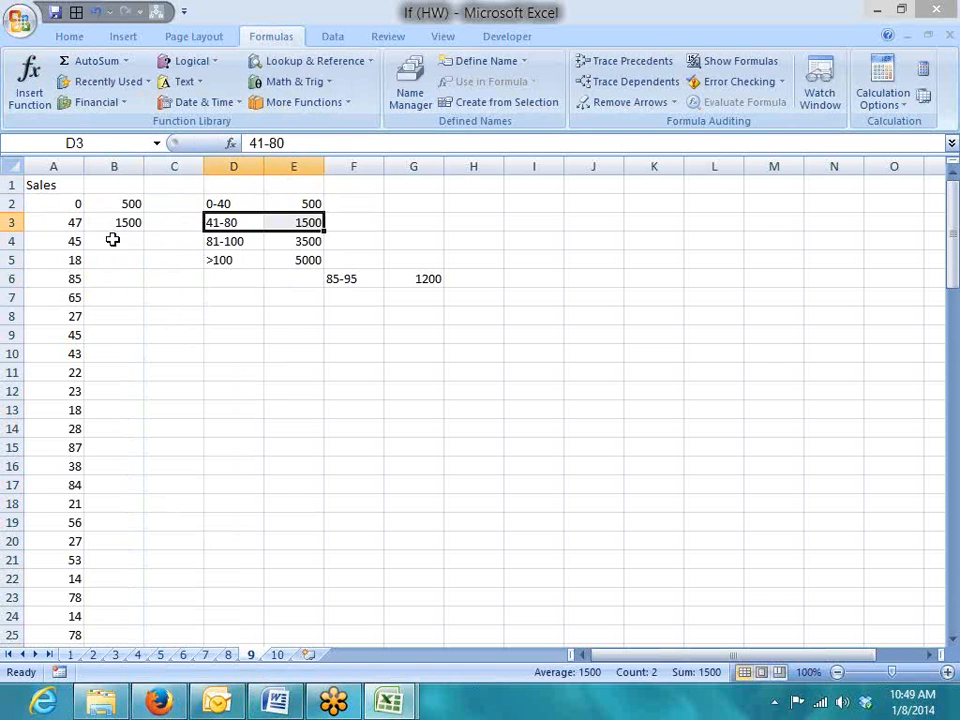
click(111, 240)
click(106, 259)
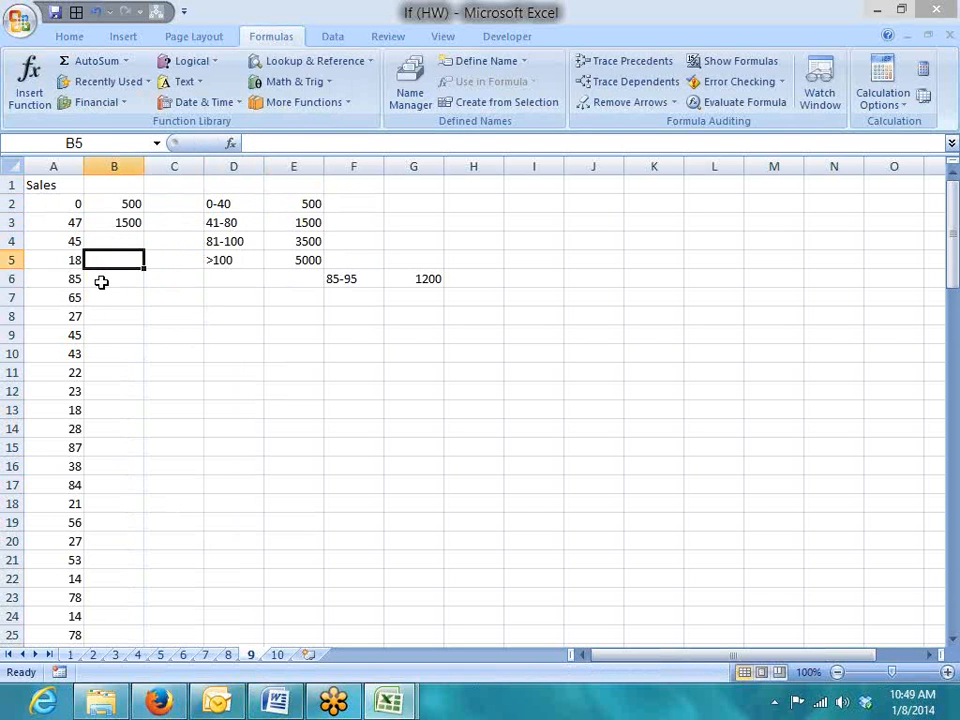
click(101, 281)
text(3500)
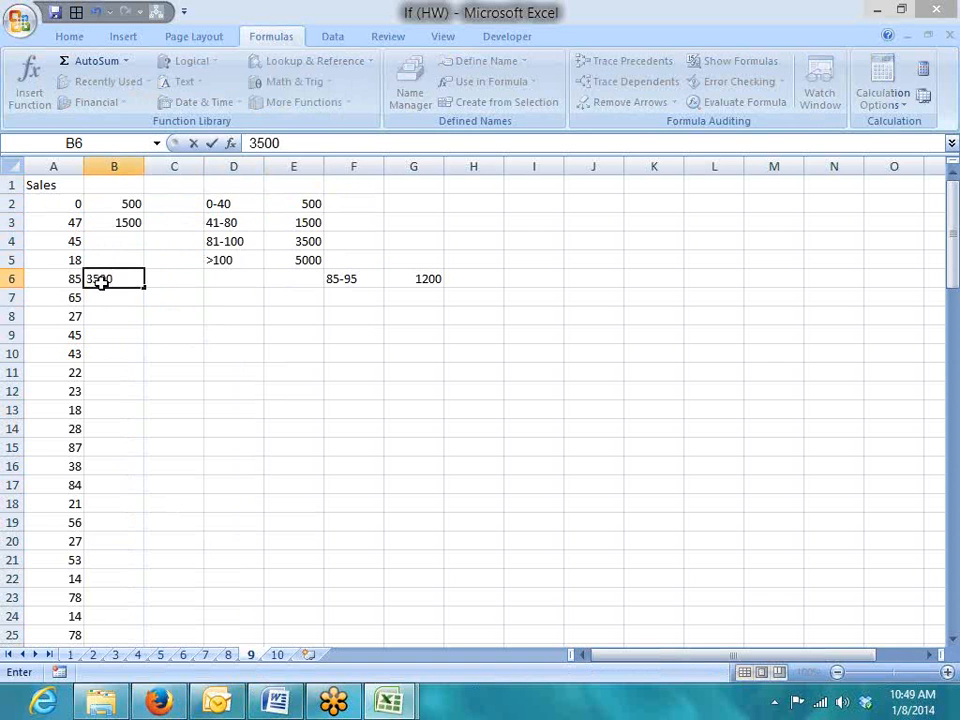
Cancel the 3500 entry and delete the 500 and 1500 values from B2:B3
key(Escape)
key(Up)
key(Up)
key(Up)
key(Up)
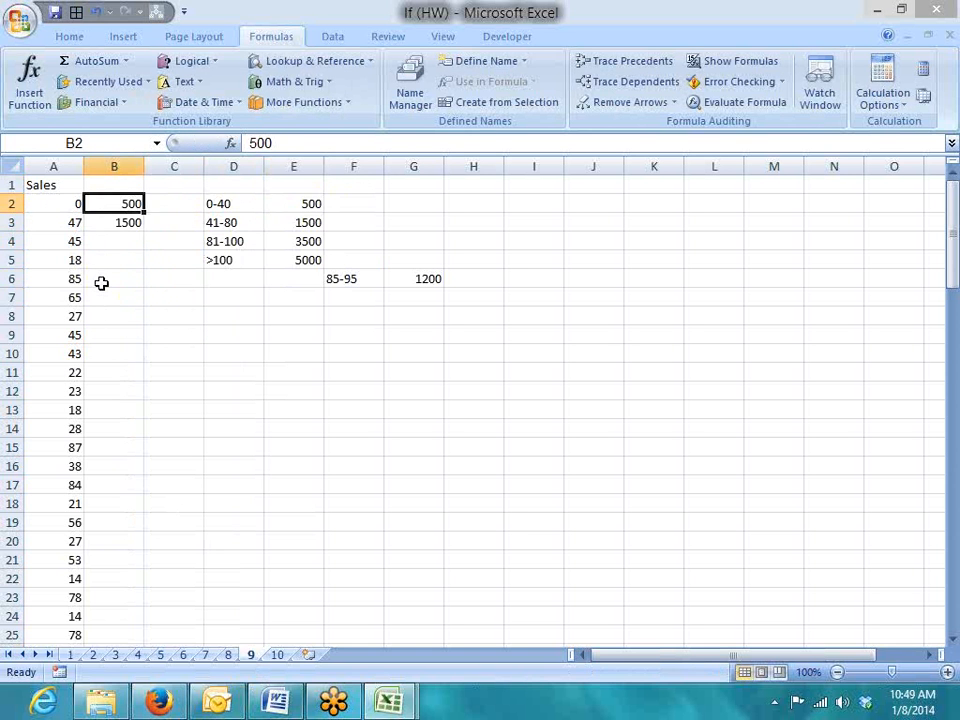
key(shift+Down)
key(Delete)
Start B2's nested IF with tiers A2<=40 paying 500 and A2<=80 paying 1500
key(Down)
key(Up)
text(=if)
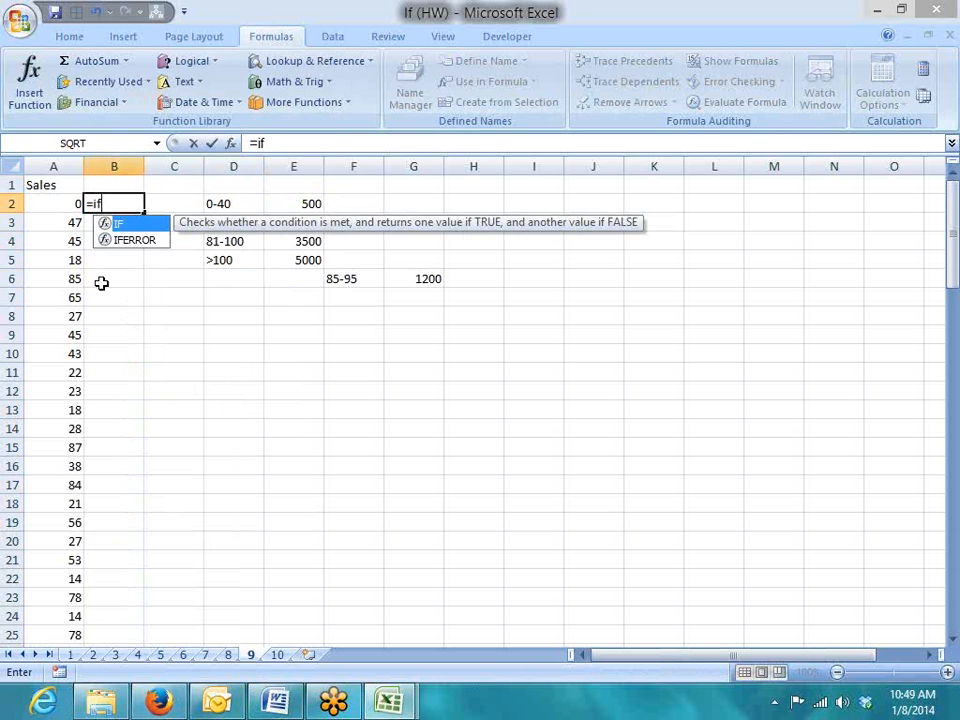
key(Tab)
key(Left)
text(>)
key(BackSpace)
text(<=0)
key(BackSpace)
text(4)
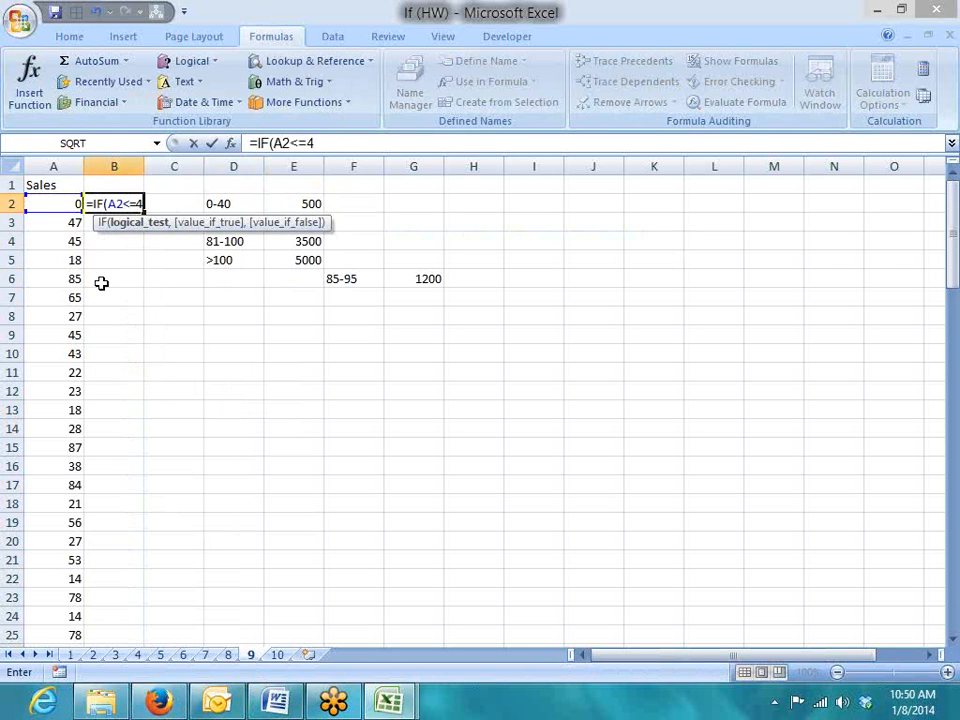
text(0,500,)
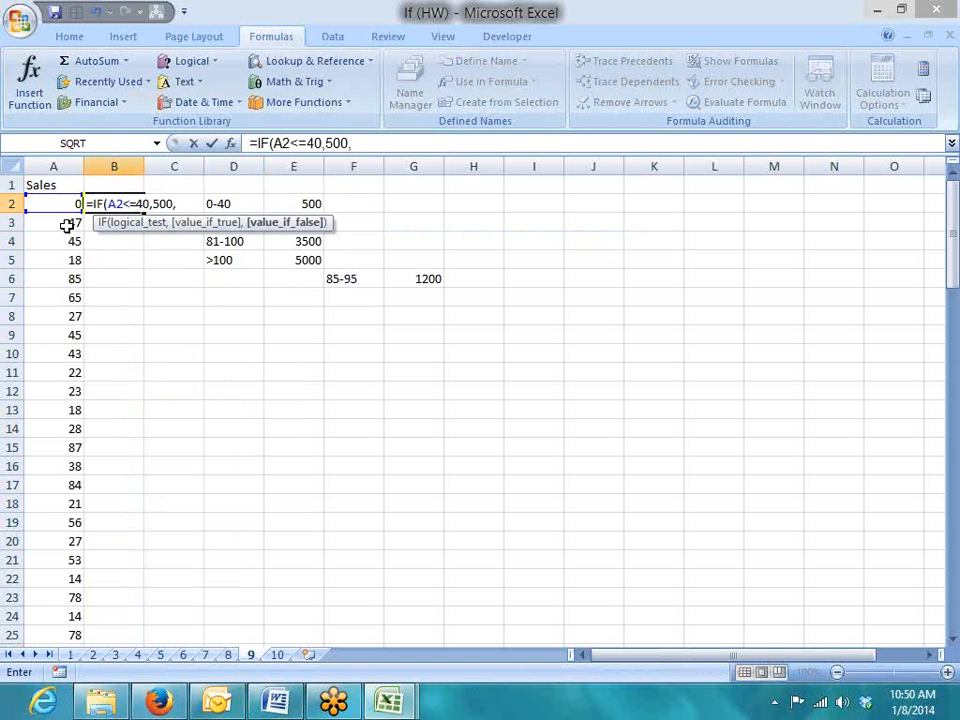
text(IF()
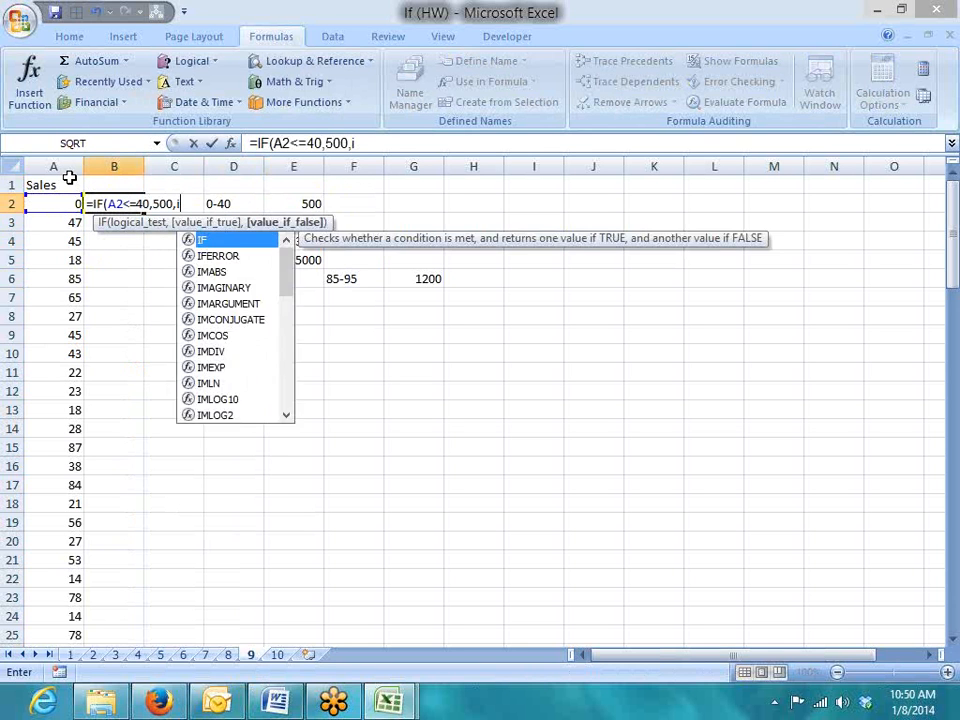
key(Left)
text(<=)
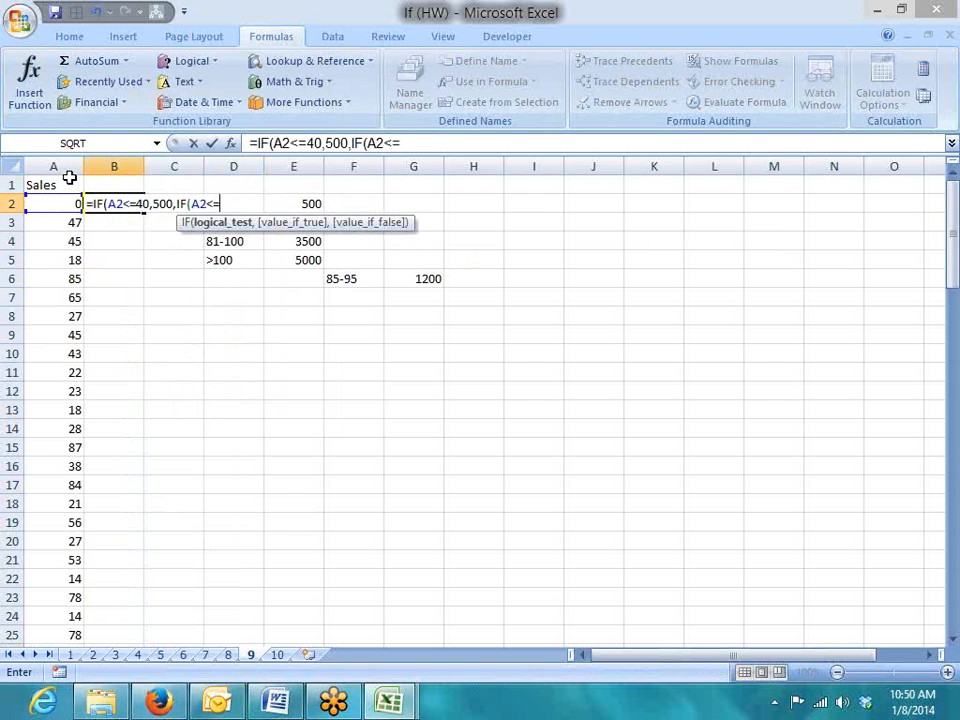
text(80,1500)
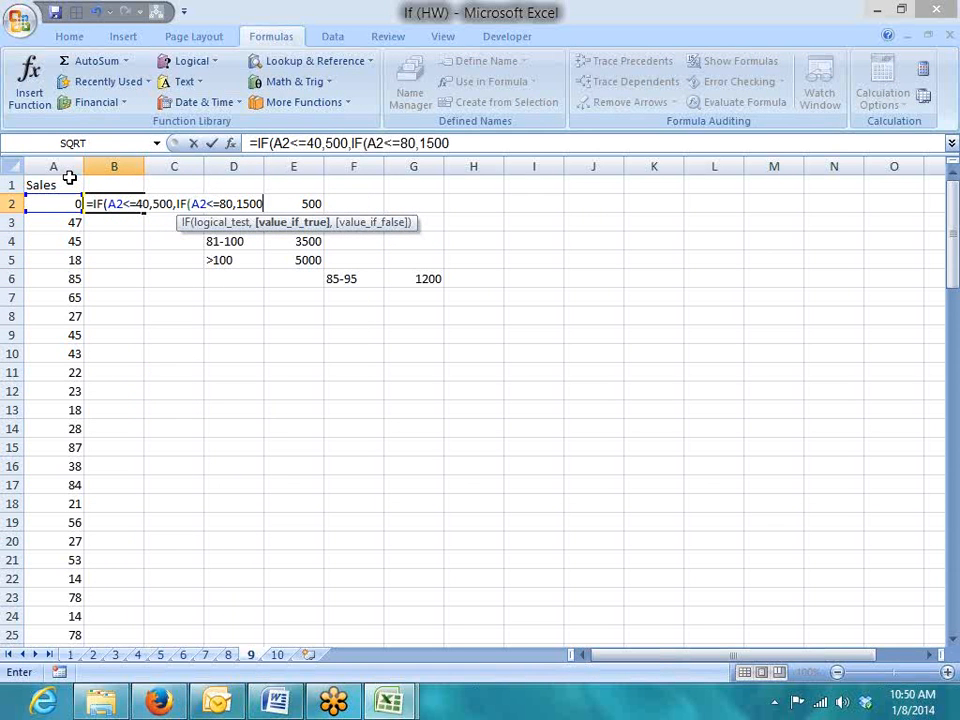
text(,)
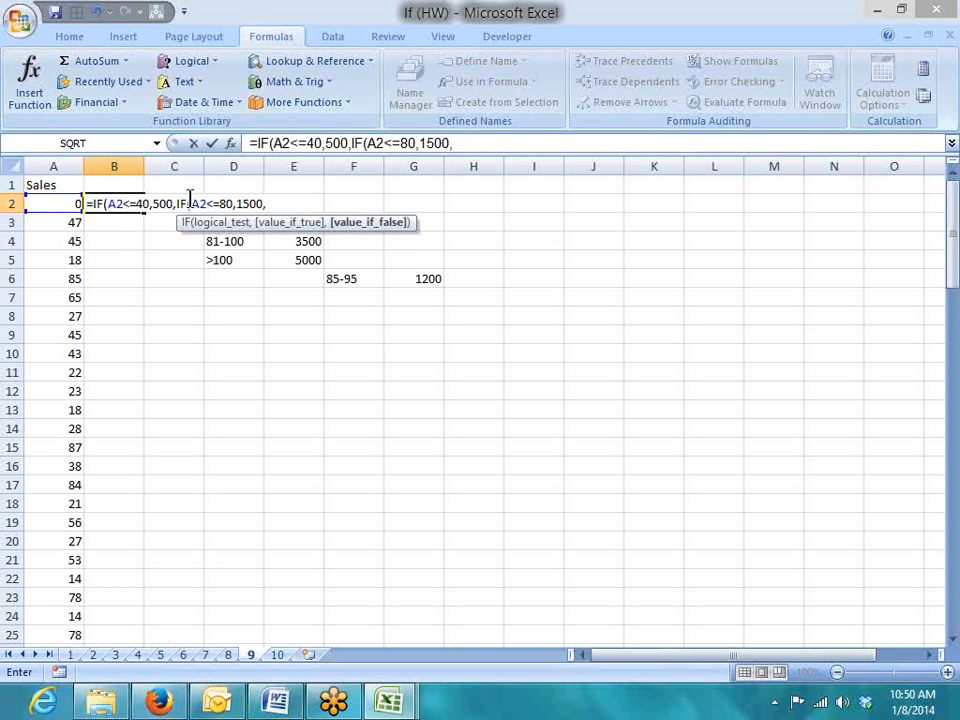
Highlight the first test, its 40 threshold, the 500 result and the second tier in the formula
drag(104, 204, 148, 204)
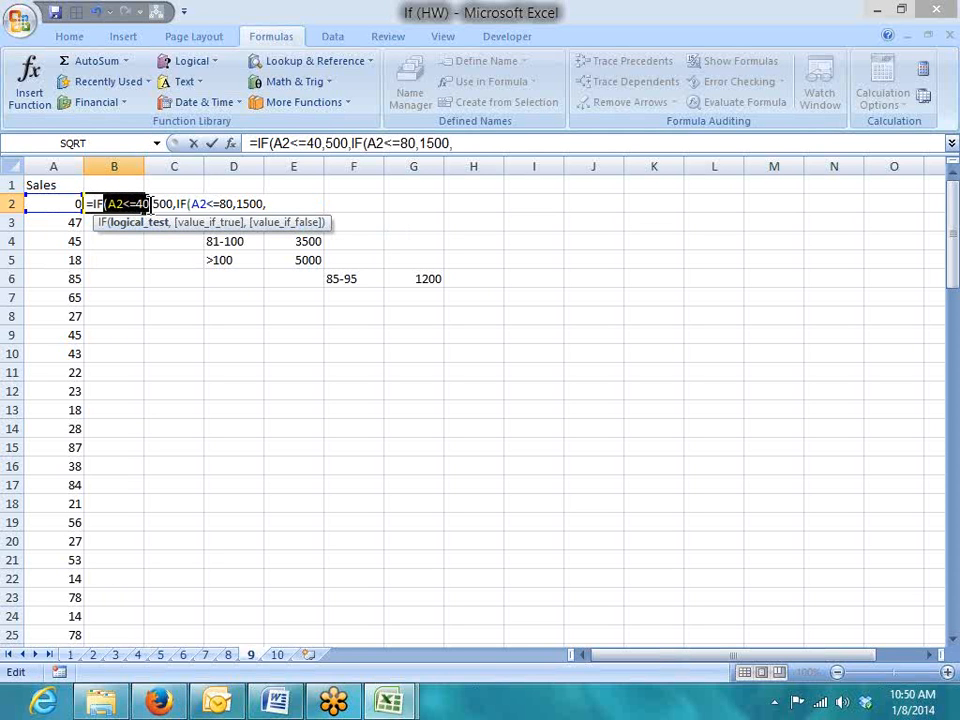
double_click(143, 204)
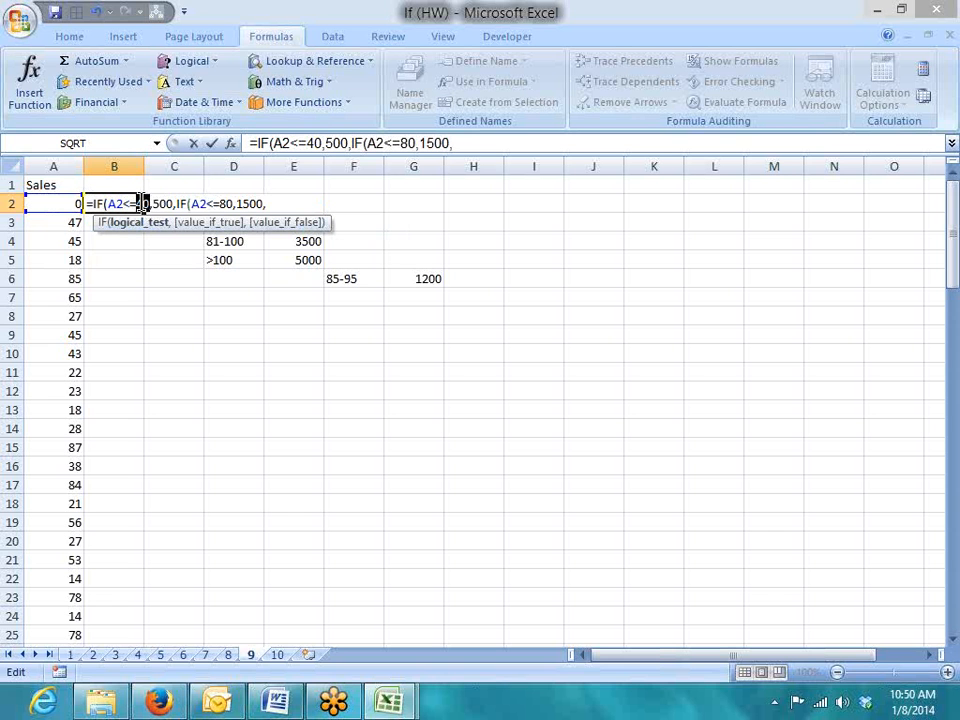
drag(173, 208, 304, 218)
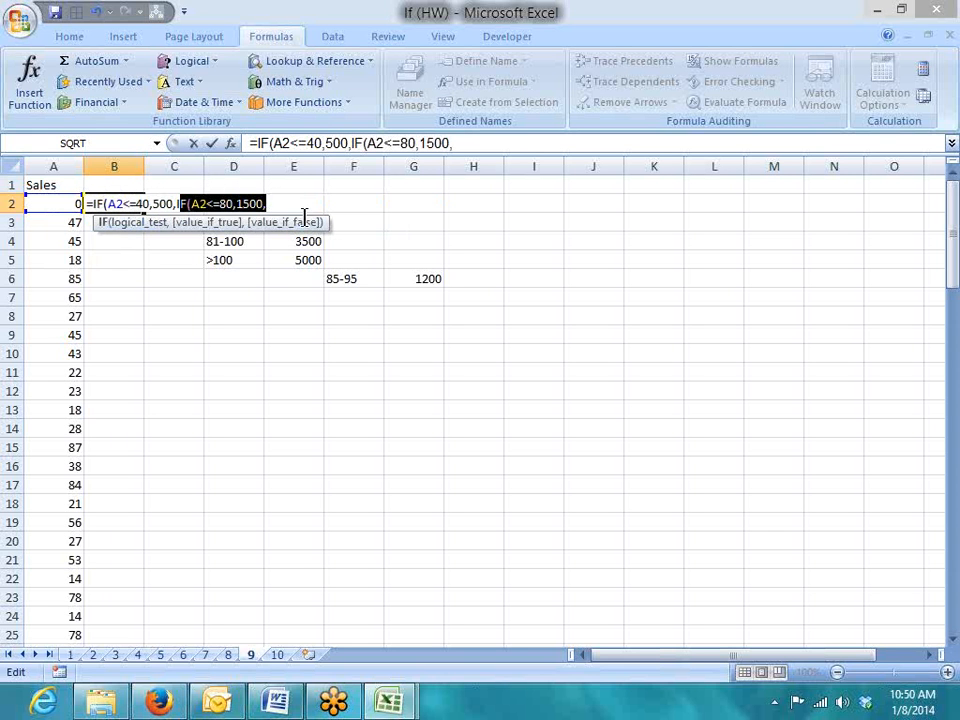
click(175, 206)
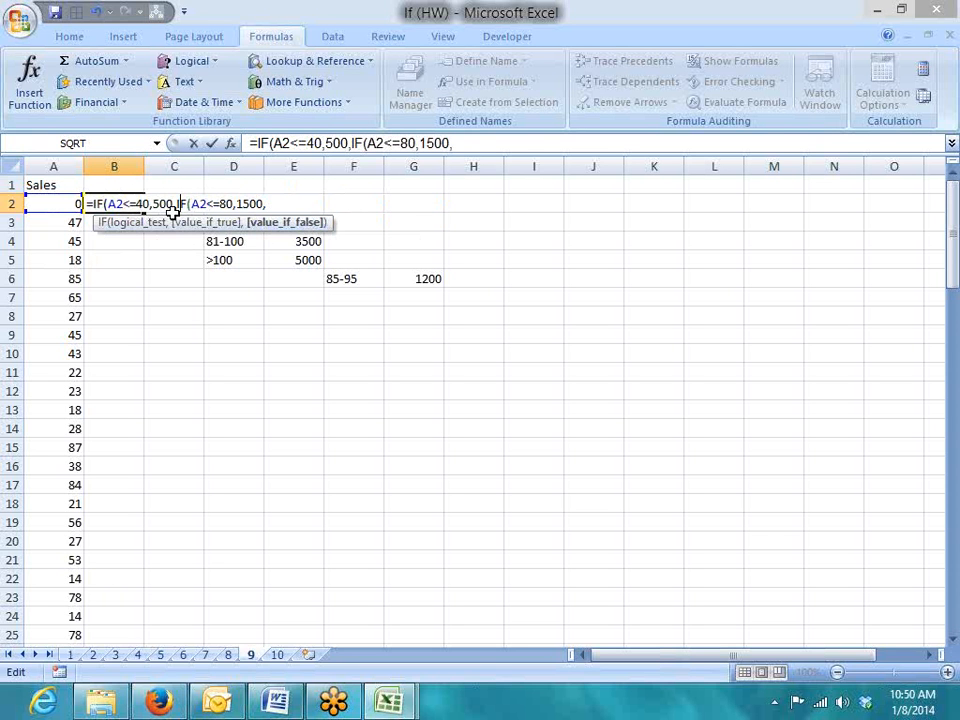
double_click(124, 204)
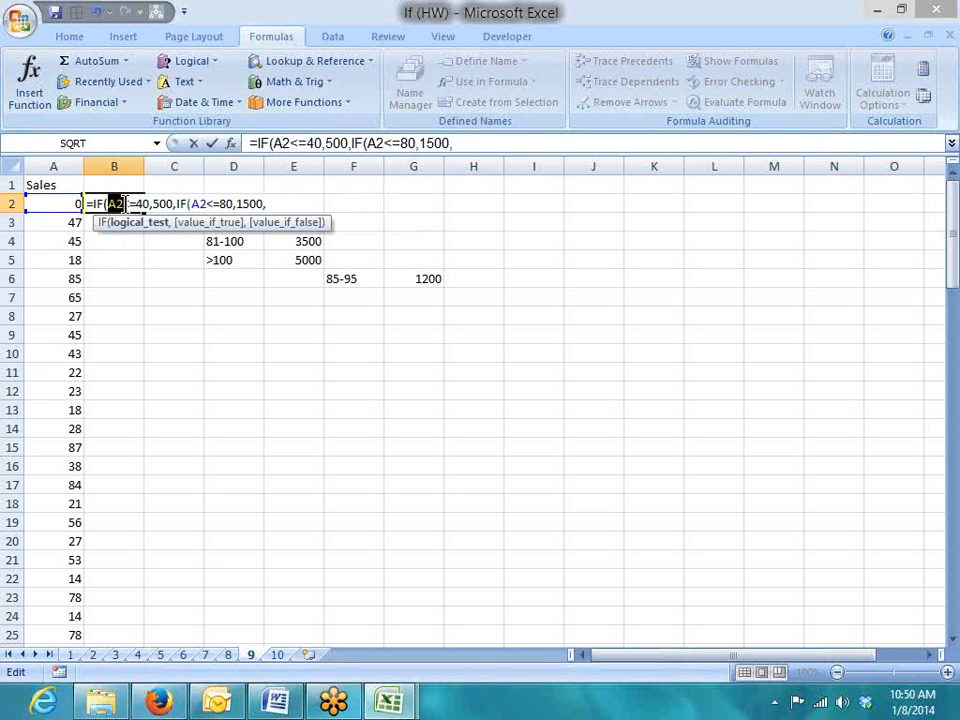
drag(189, 204, 286, 224)
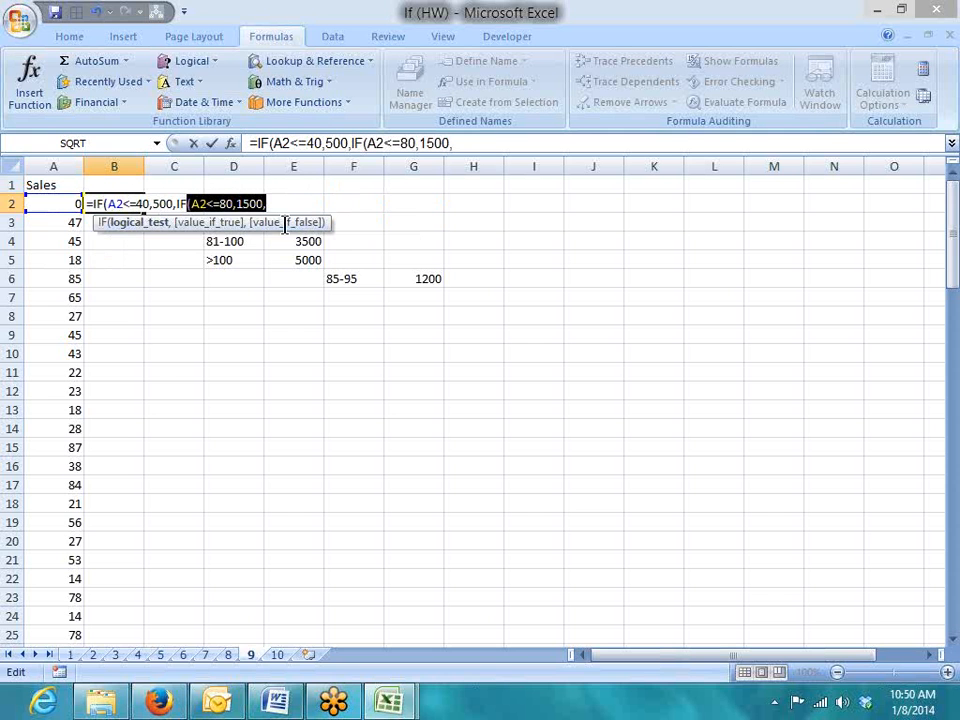
click(277, 205)
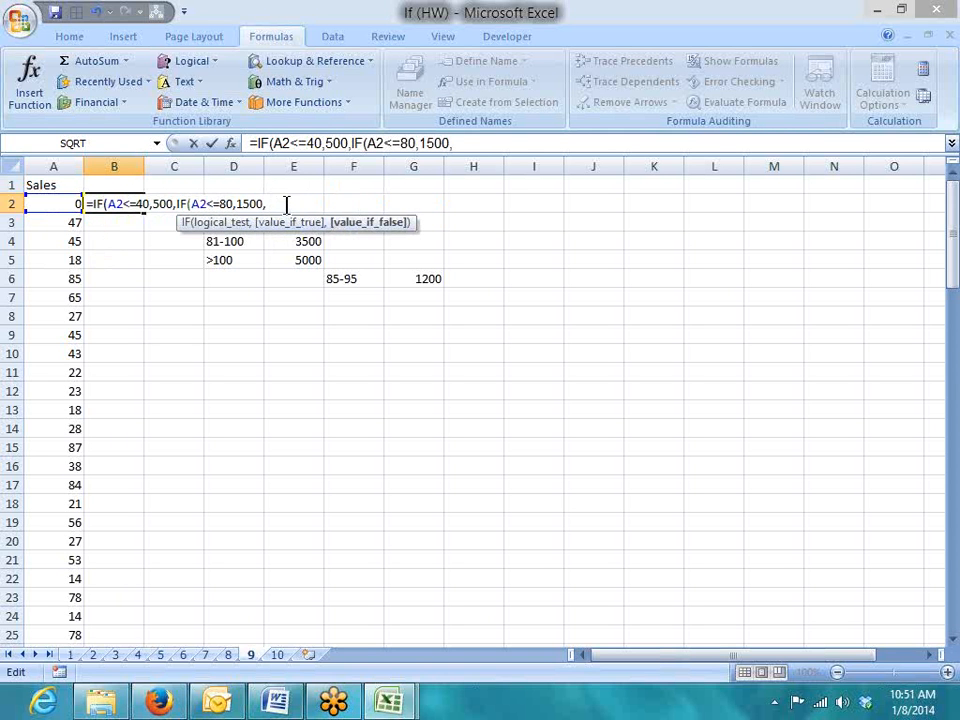
Add tiers A2<=100 paying 3500 and A2>100 paying 5000, then commit the formula
text(if)
key(Tab)
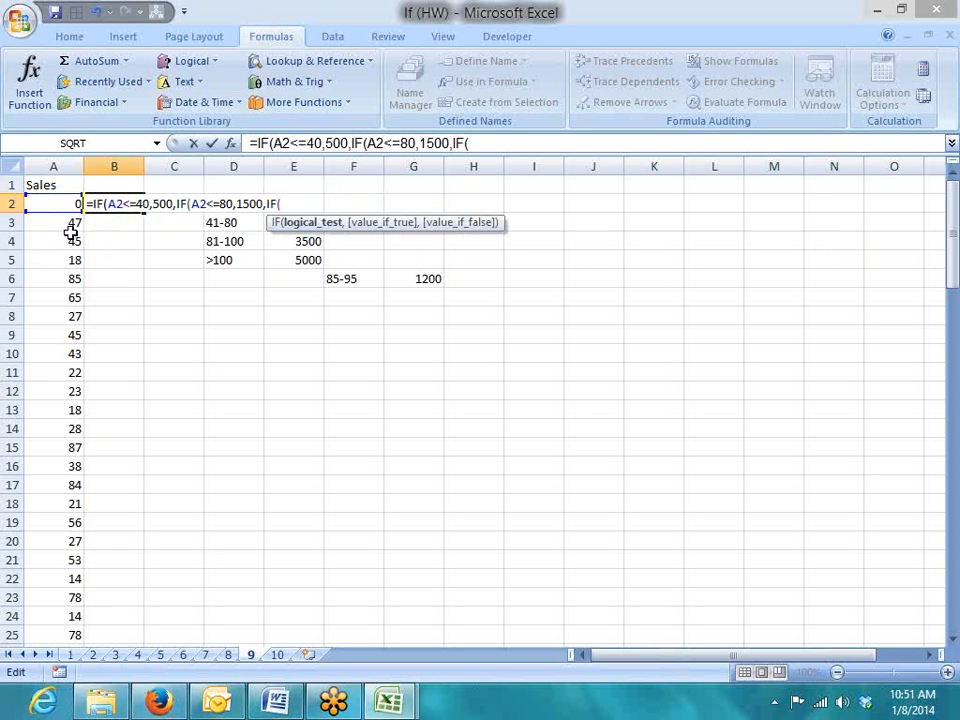
click(54, 202)
text(<=100)
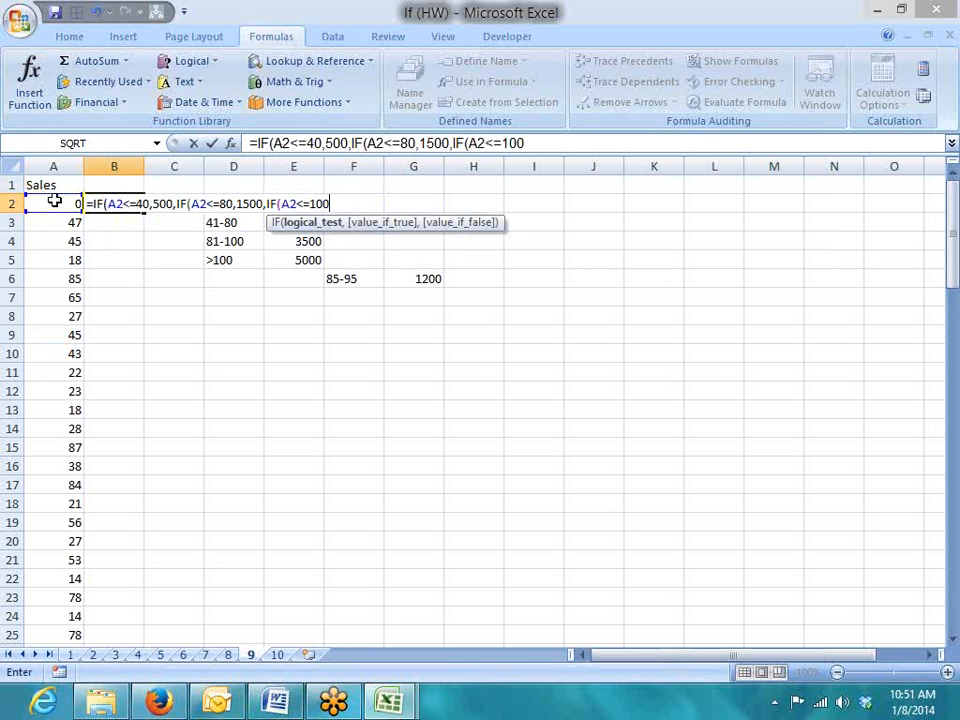
text(,3500,)
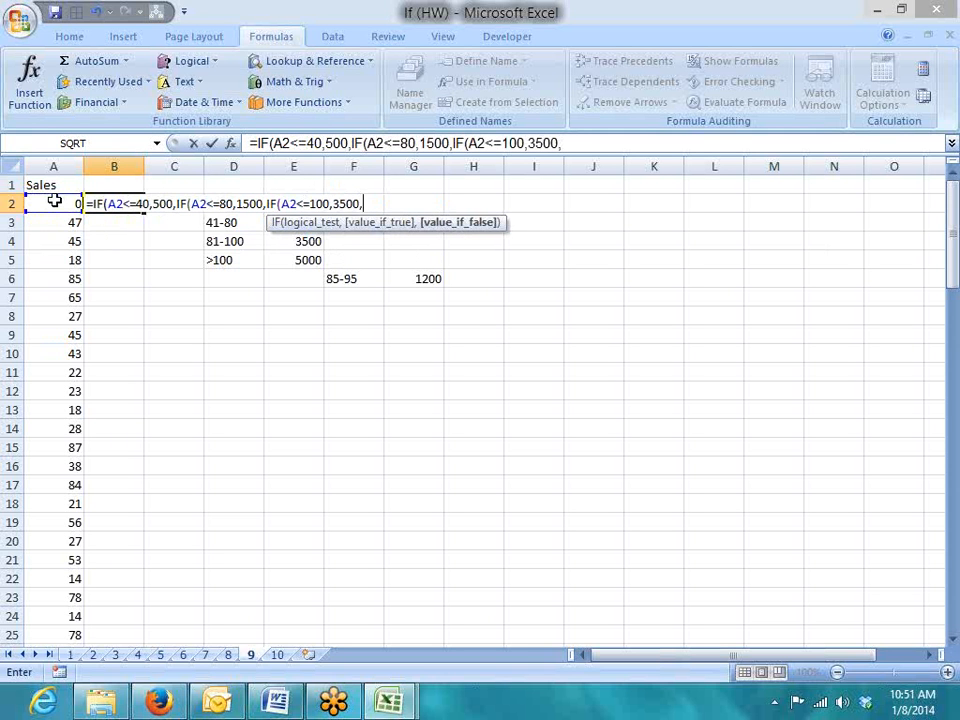
text(if)
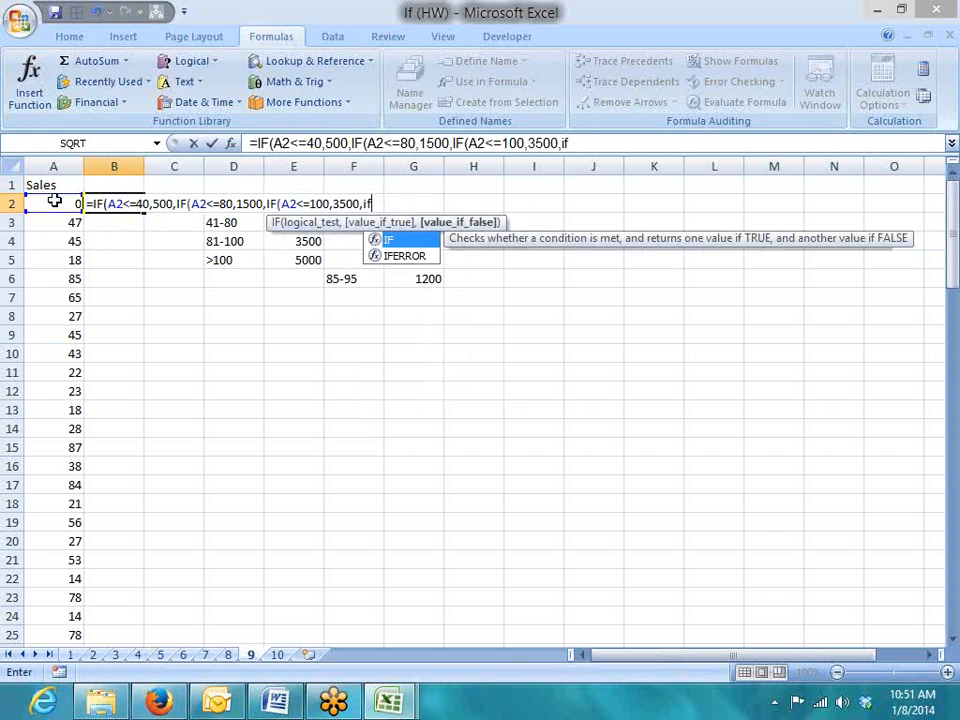
key(Tab)
click(54, 203)
text(>)
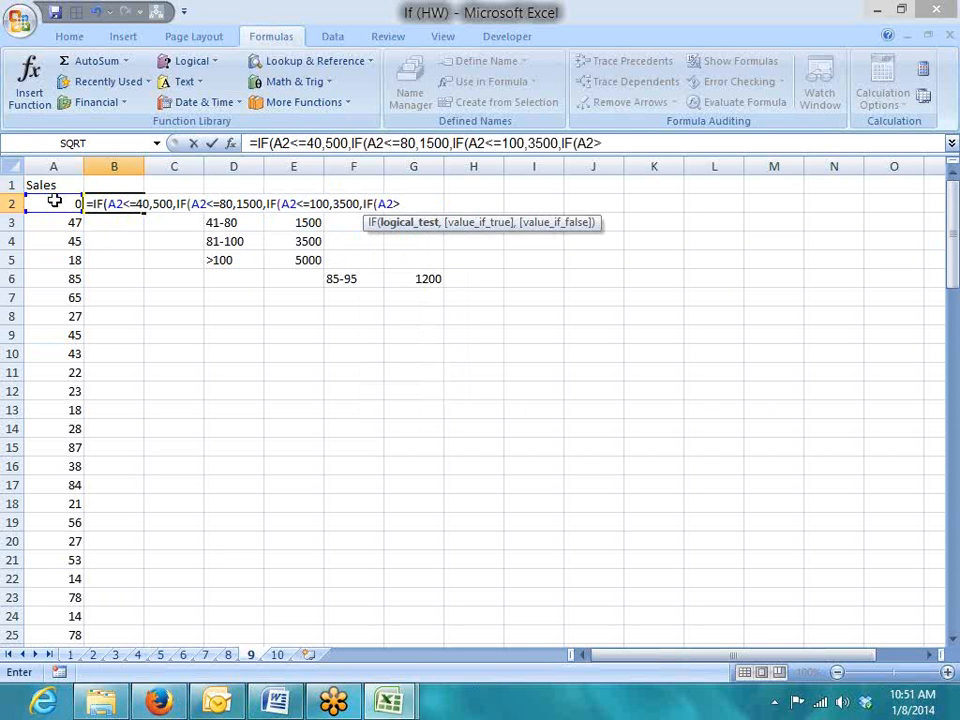
text(100,5000)
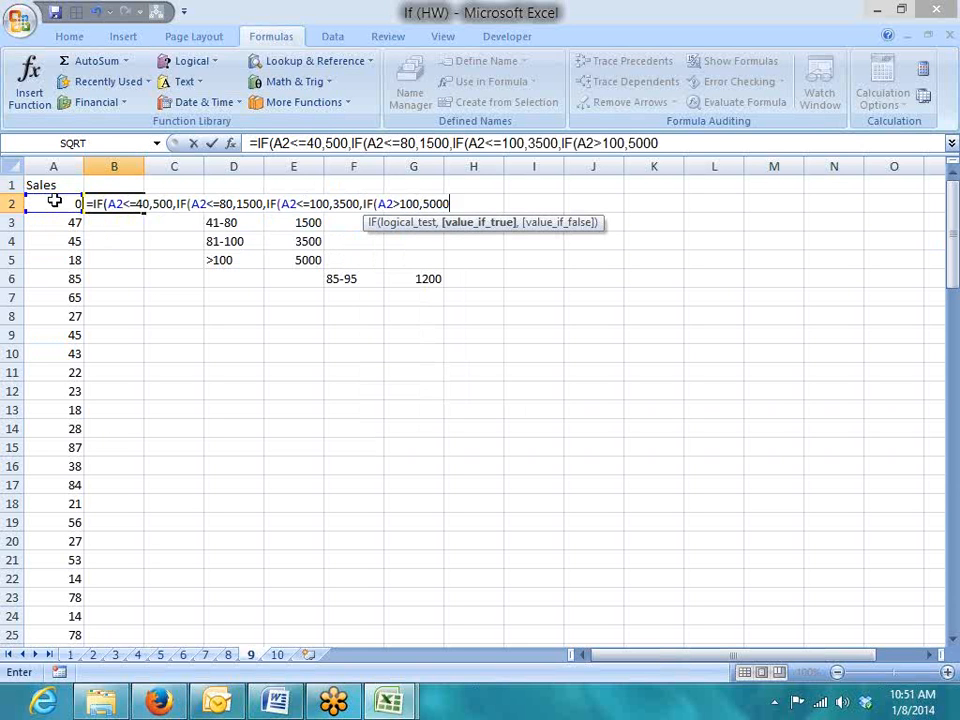
key(Return)
key(Return)
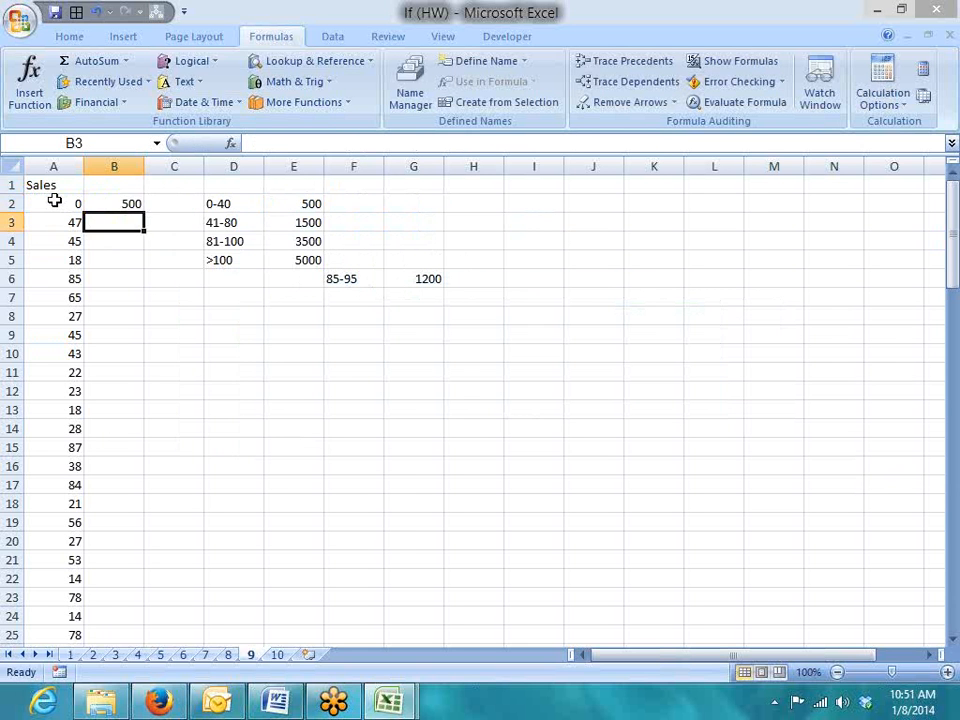
key(Up)
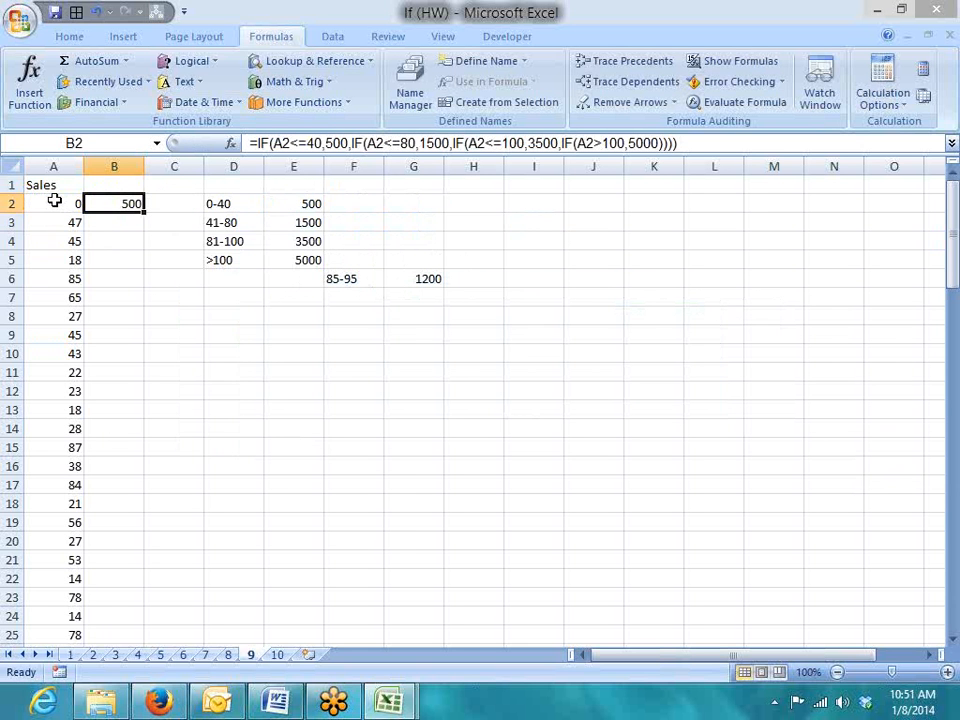
Fill B2's nested IF down column B and enlarge the formula bar to show it fully
double_click(144, 212)
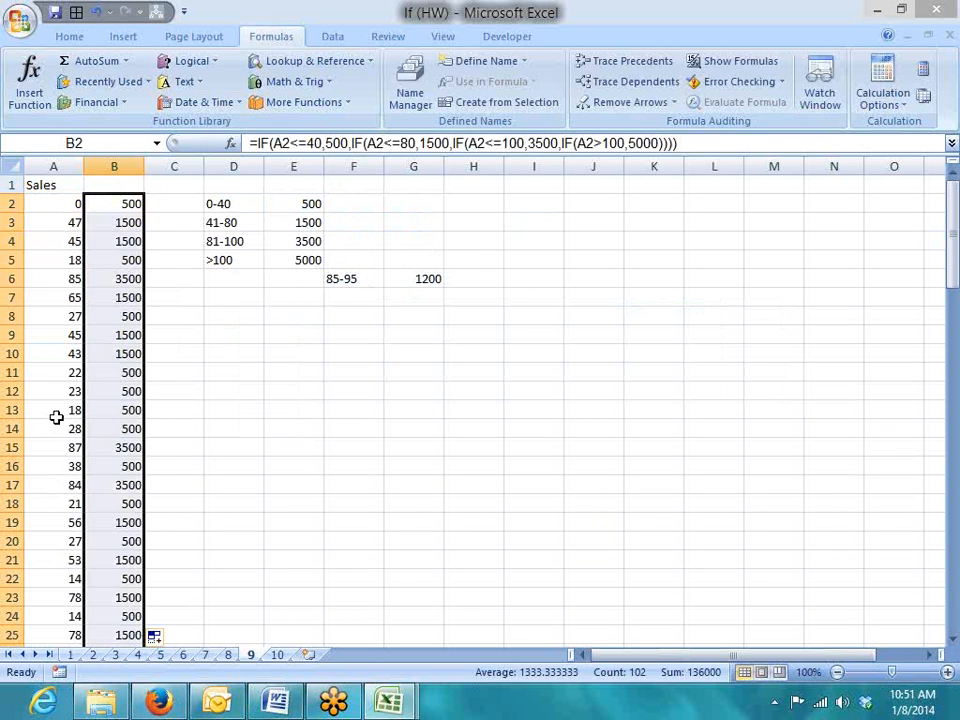
click(133, 198)
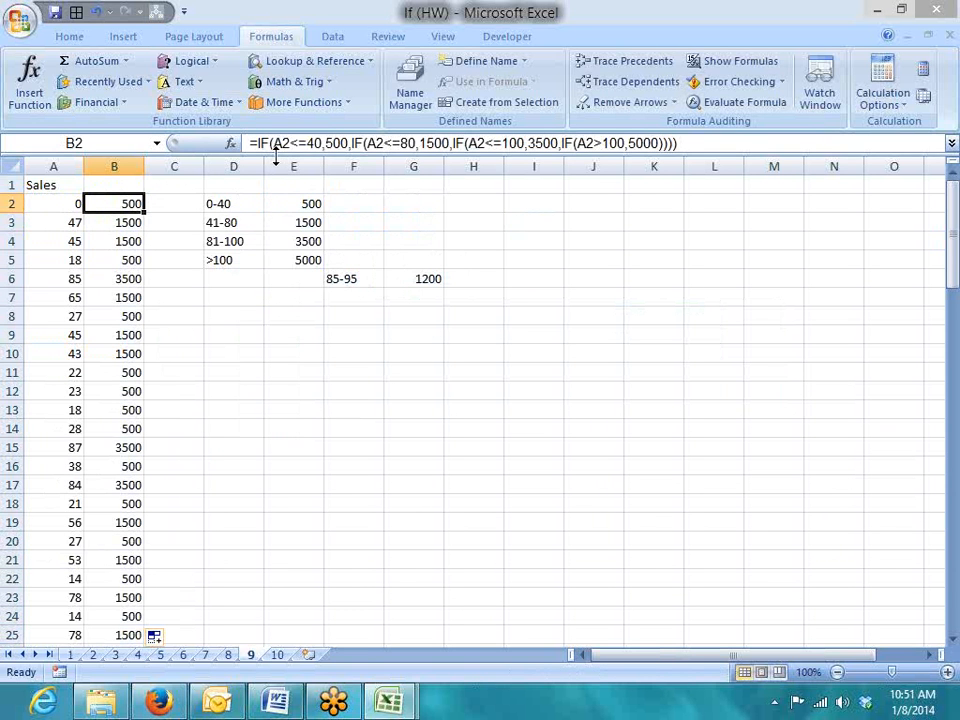
drag(276, 155, 275, 180)
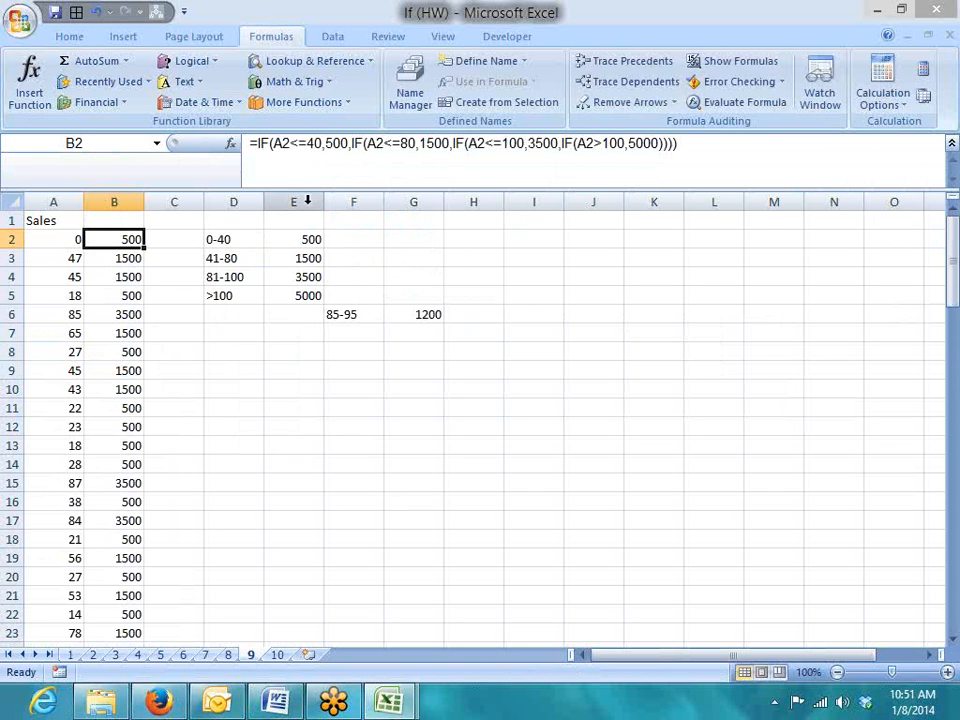
Walk through B2's A2<=40, A2<=80 and A2<=100 conditions in the formula bar and recommit it
click(311, 138)
mouse_move(311, 138)
mouse_down()
mouse_move(276, 143)
mouse_move(321, 143)
mouse_up()
drag(417, 143, 365, 143)
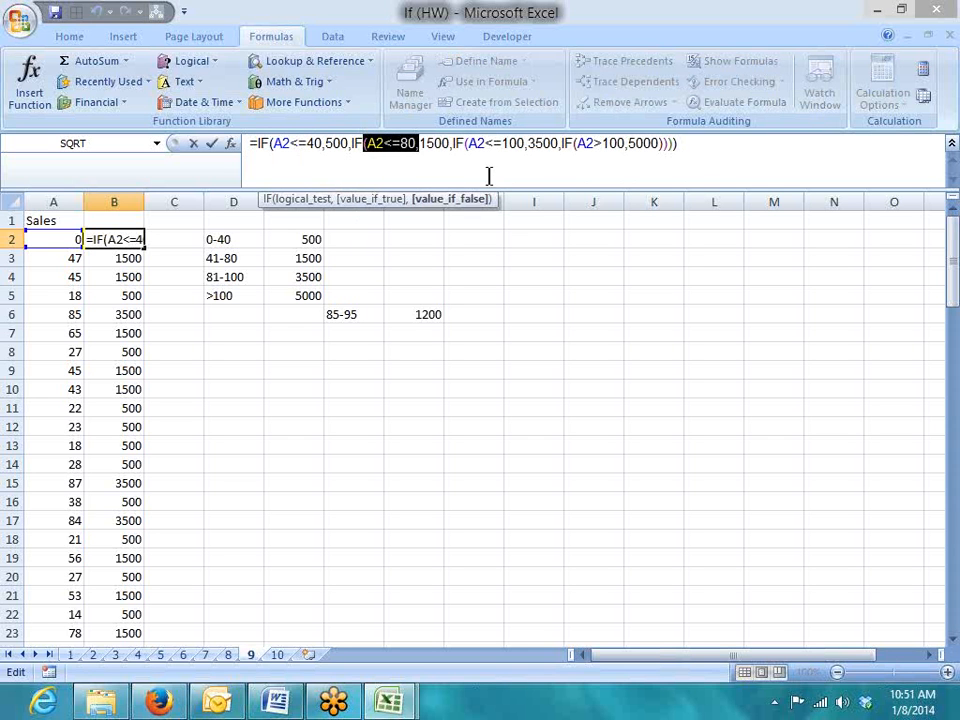
drag(516, 143, 467, 143)
key(shift+Left)
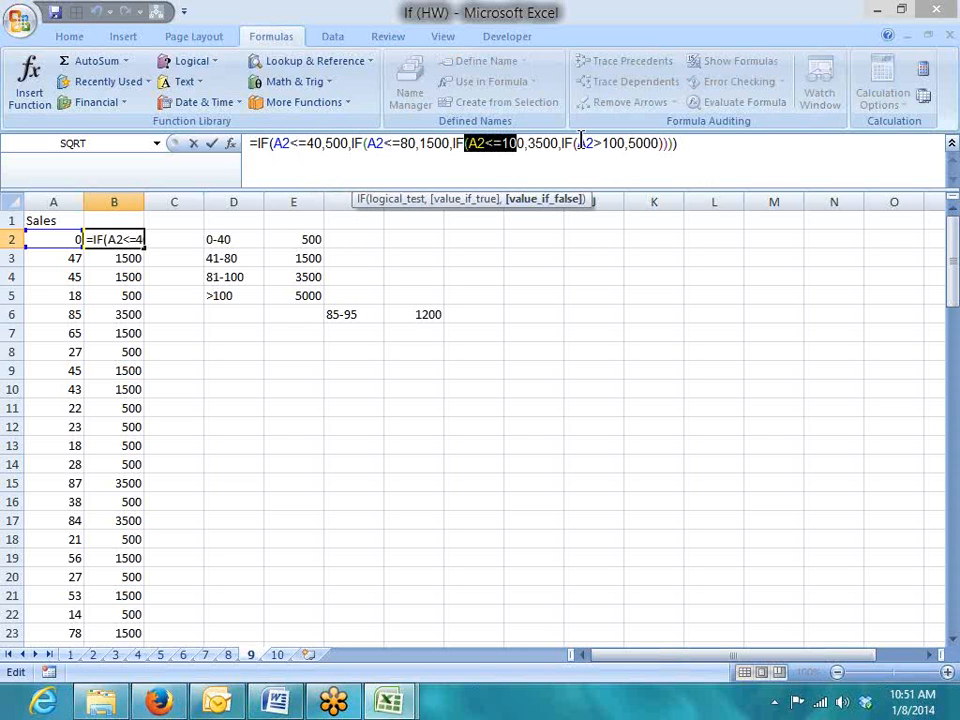
key(Return)
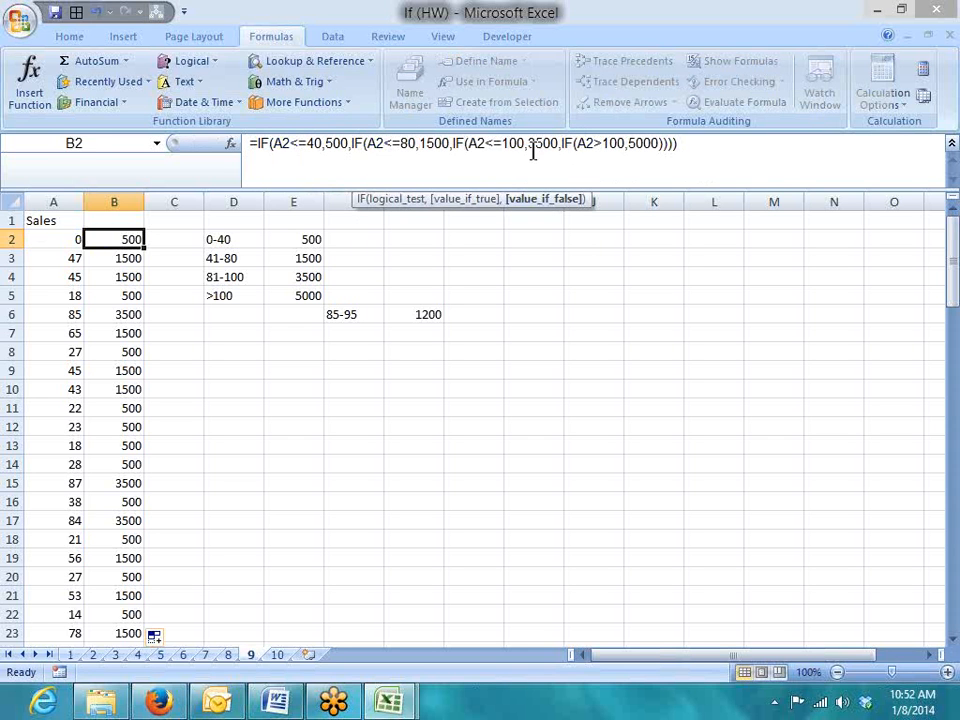
Review the 85-95 bonus band paying 1200 in F6:G6
click(346, 309)
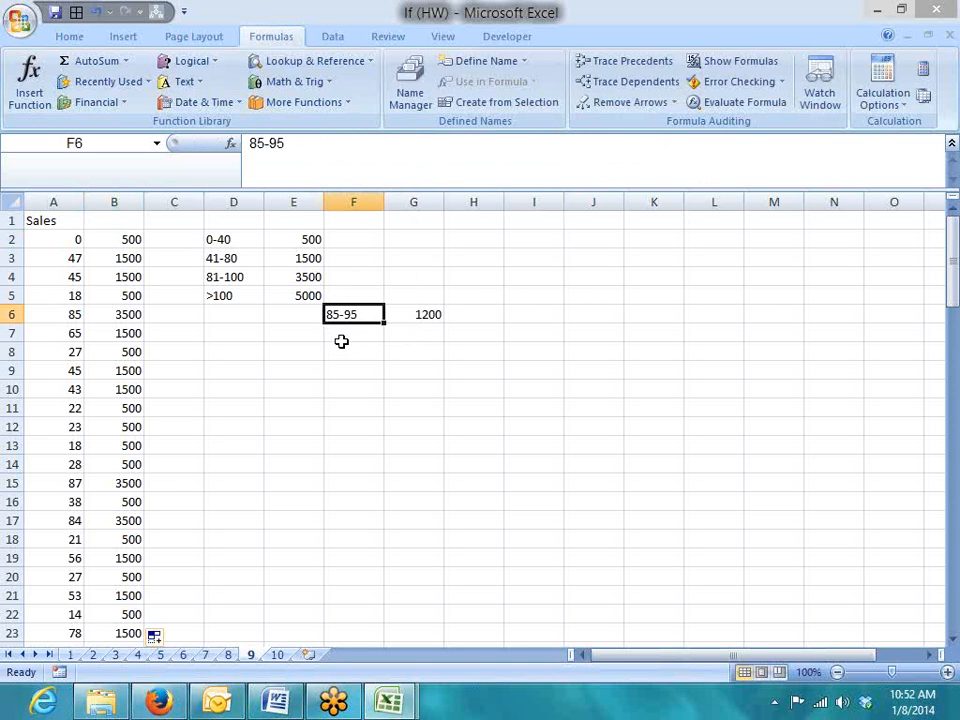
click(425, 314)
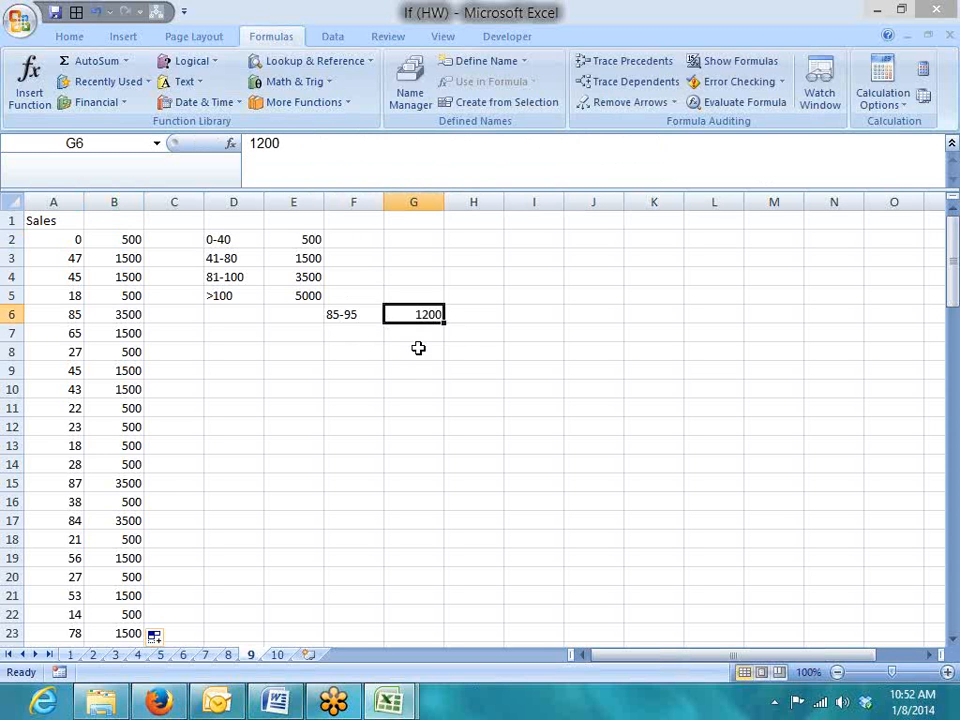
click(175, 245)
In C2 enter =IF(AND(A2>=85,A2<=95),1200,0), accepting Excel's parenthesis correction
text(=)
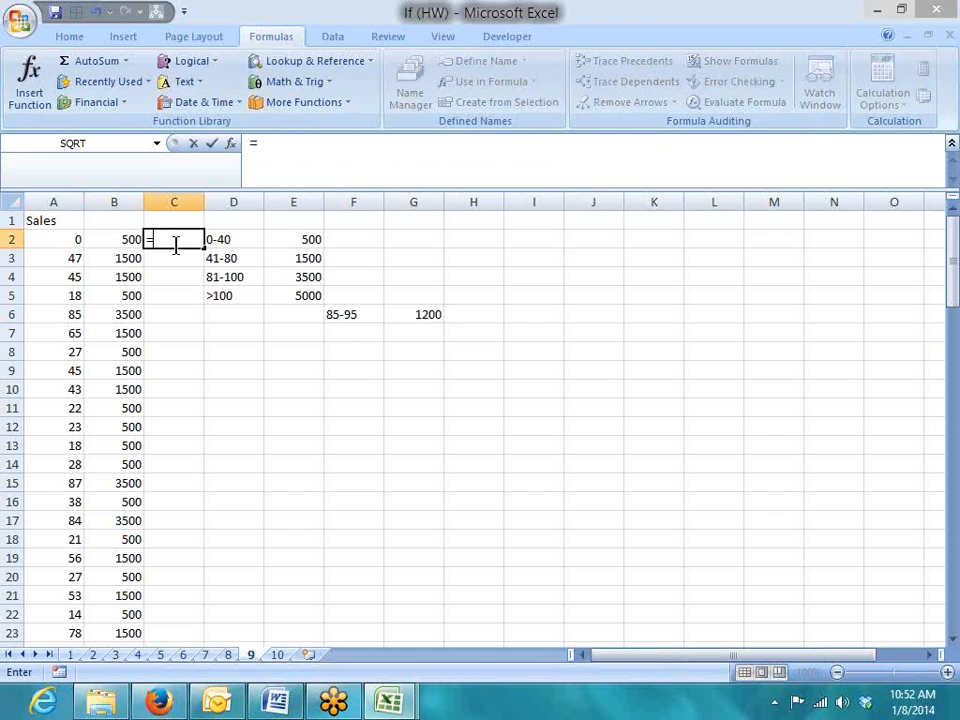
text(if(an)
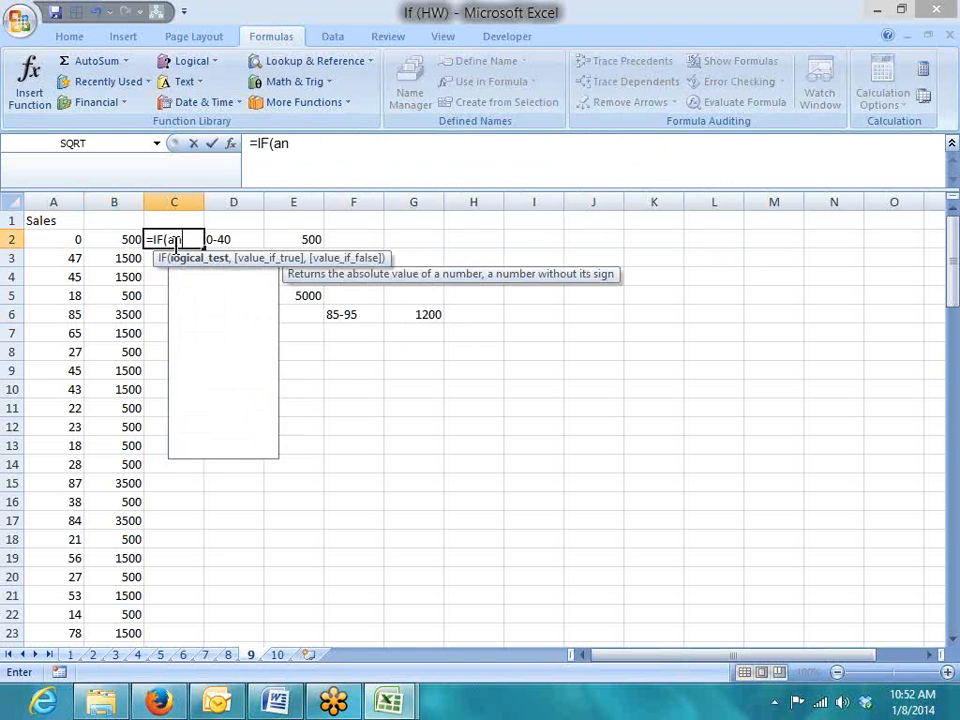
key(Tab)
key(Left)
key(Left)
text(>=85,)
key(Left)
key(Left)
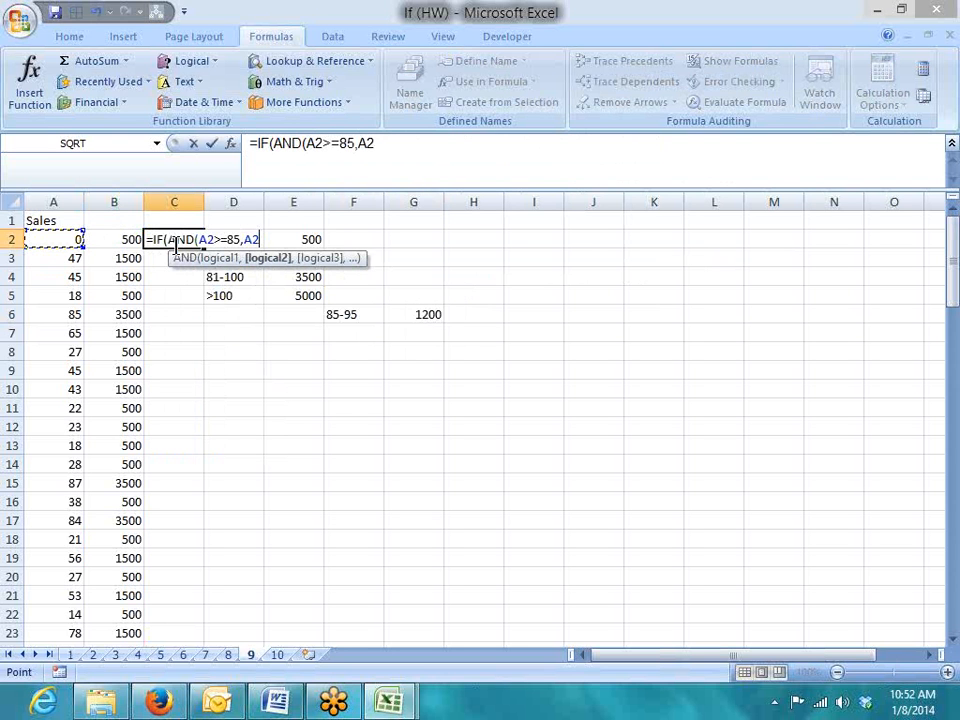
text(<=95)
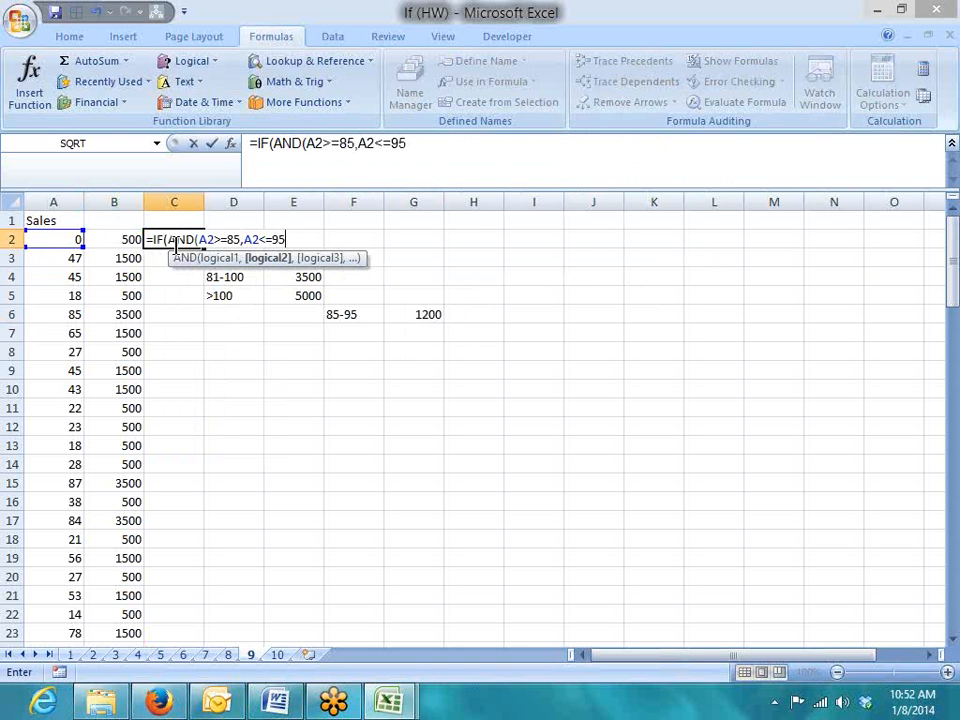
text())
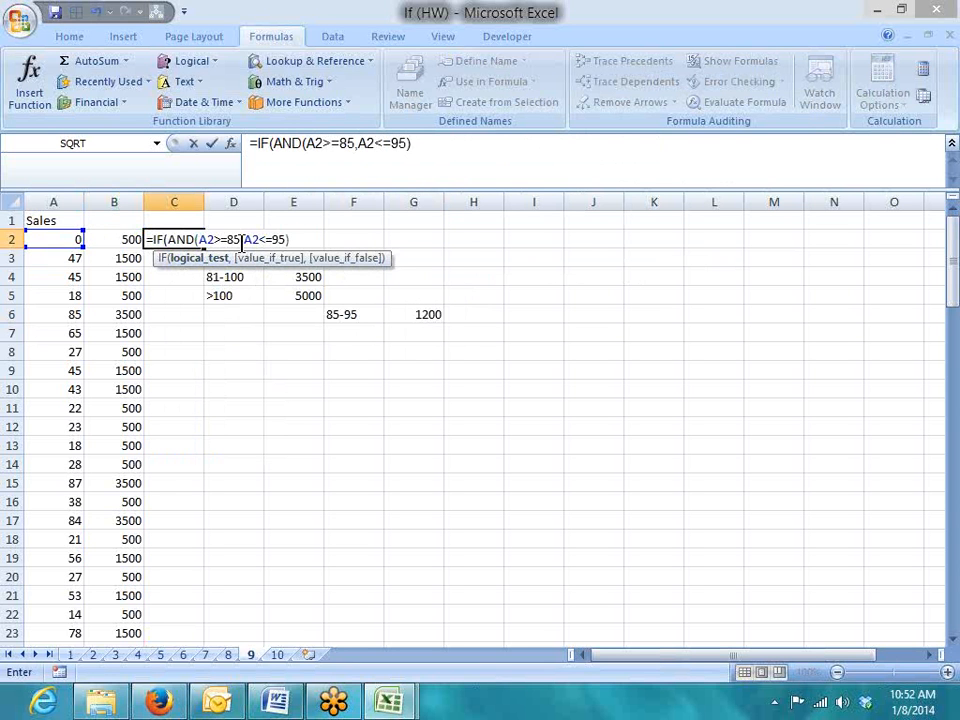
double_click(183, 239)
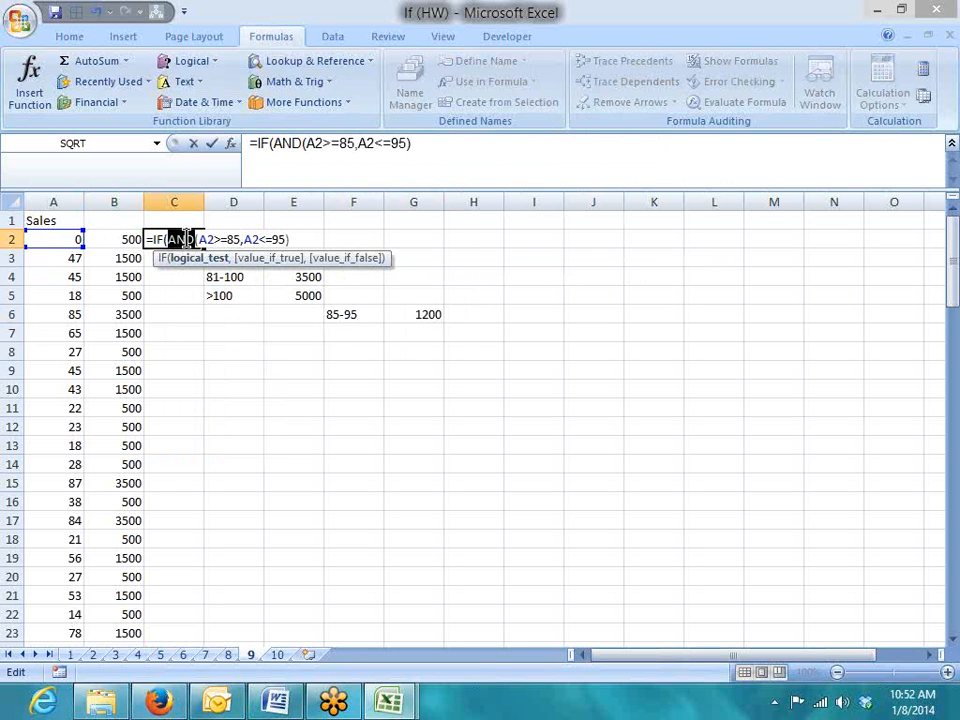
click(295, 239)
text(,)
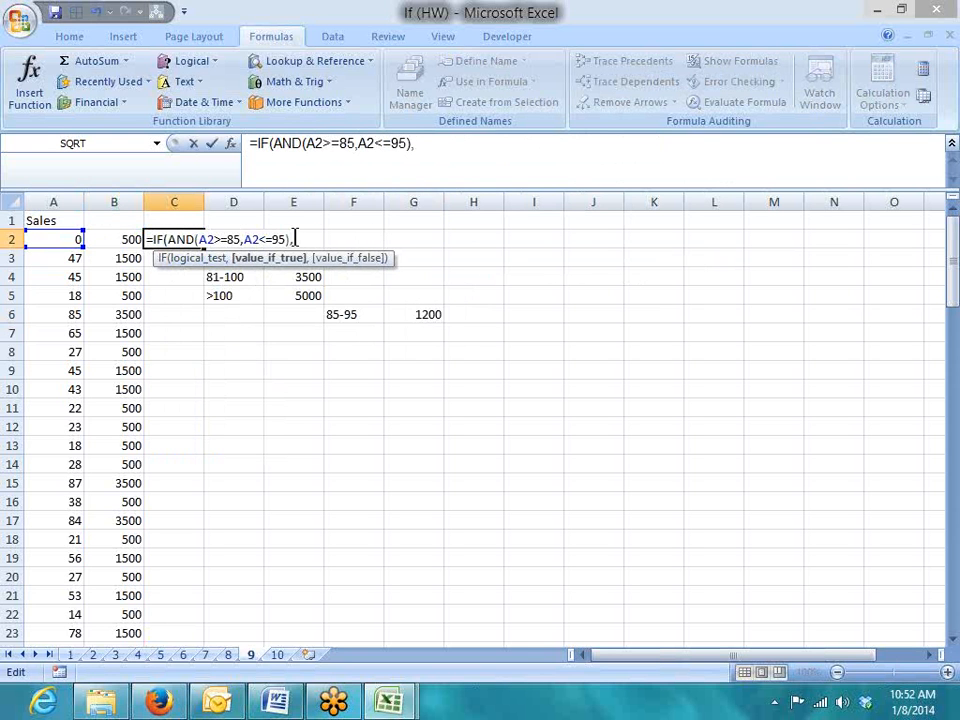
text(1200,)
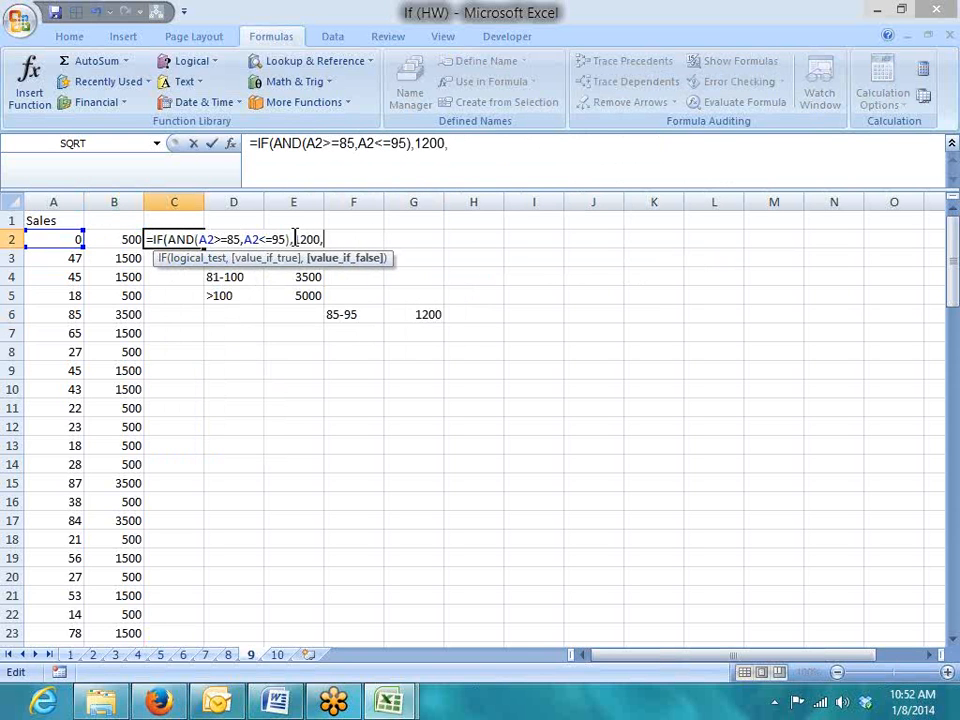
text(0)
key(Return)
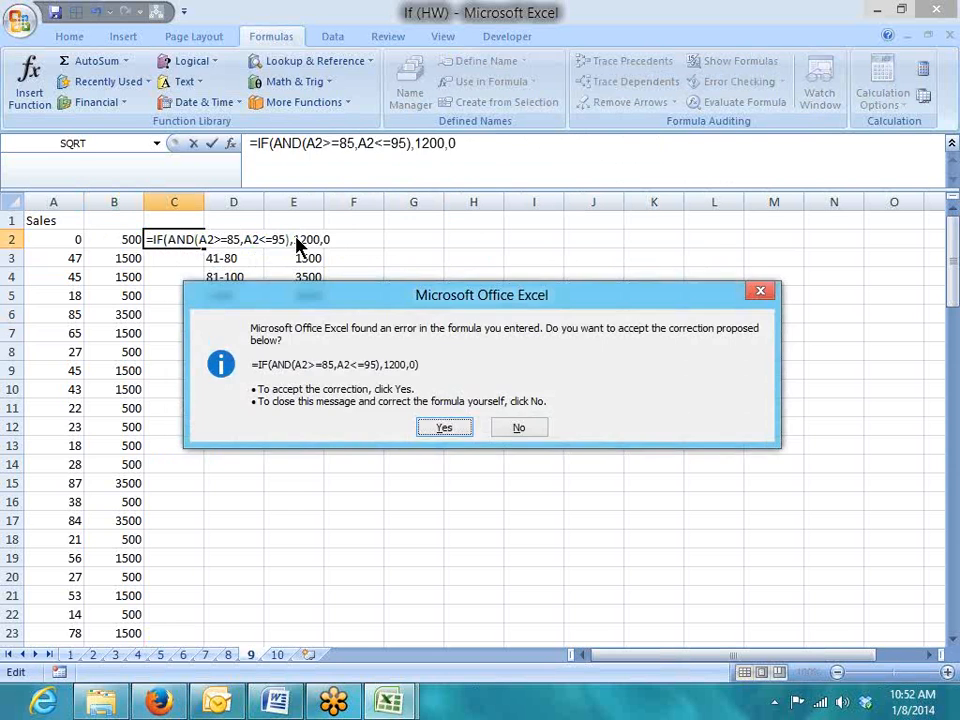
key(Return)
Copy the bonus formula down column C, giving 1200 for sales of 85 and 87
key(Up)
click(197, 254)
click(197, 240)
double_click(203, 248)
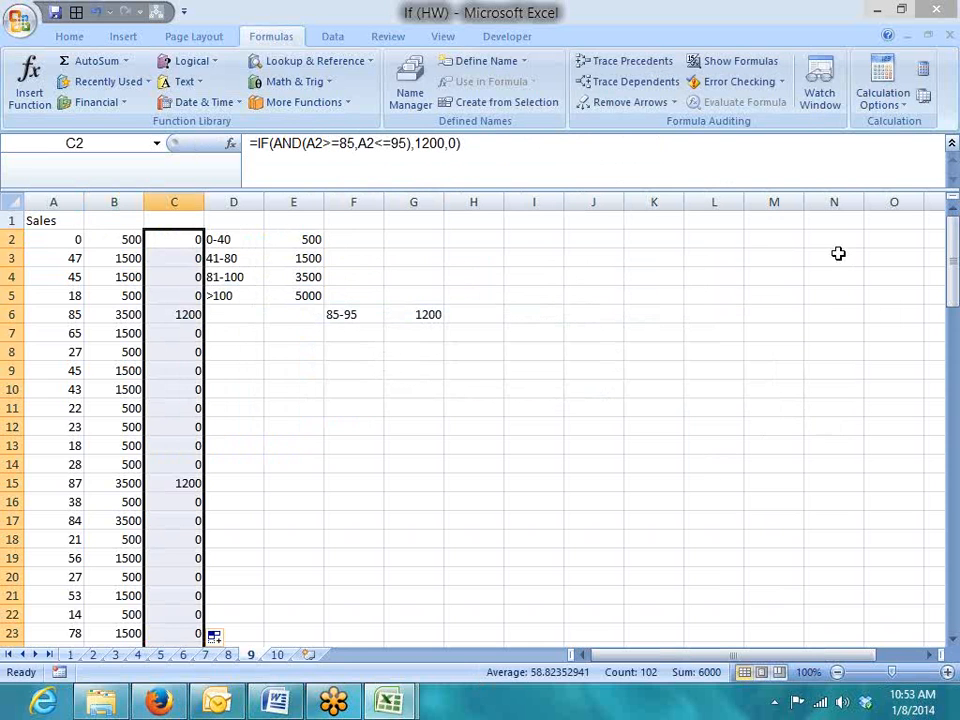
click(128, 256)
Relabel the first sales band in D2 from 0-40 to 1-40
click(168, 258)
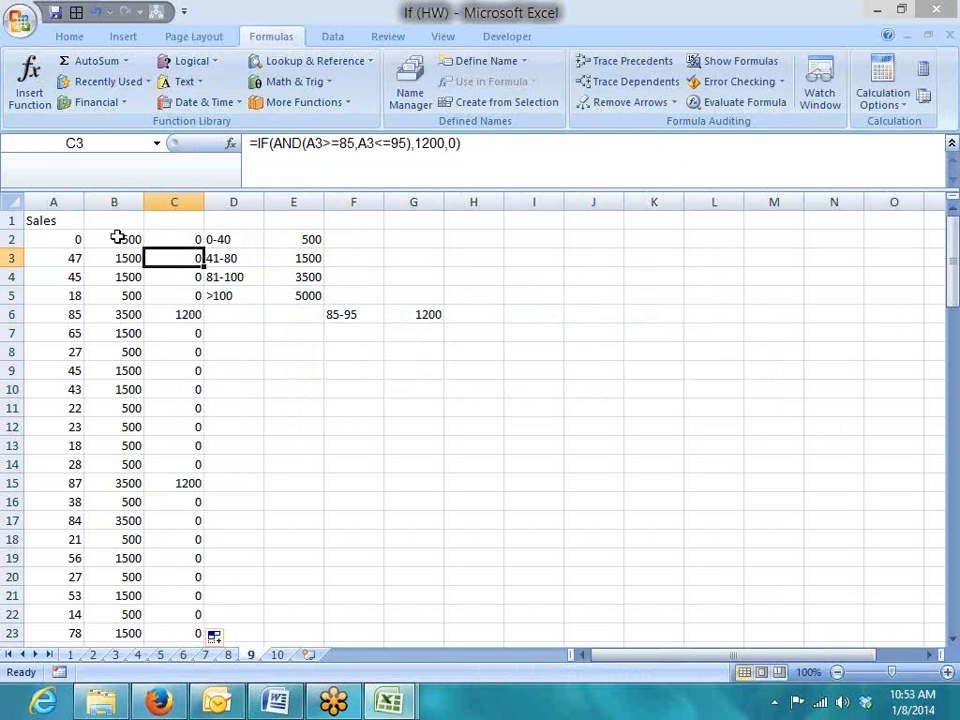
click(219, 238)
click(251, 143)
text(')
key(BackSpace)
text(1)
key(Return)
key(Up)
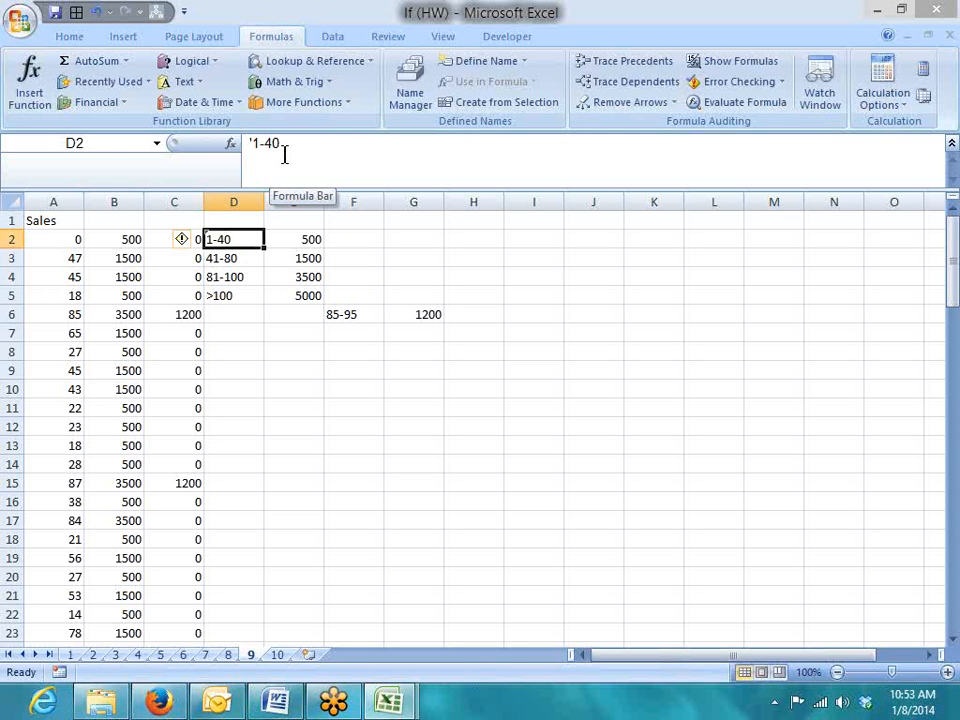
key(Left)
key(Left)
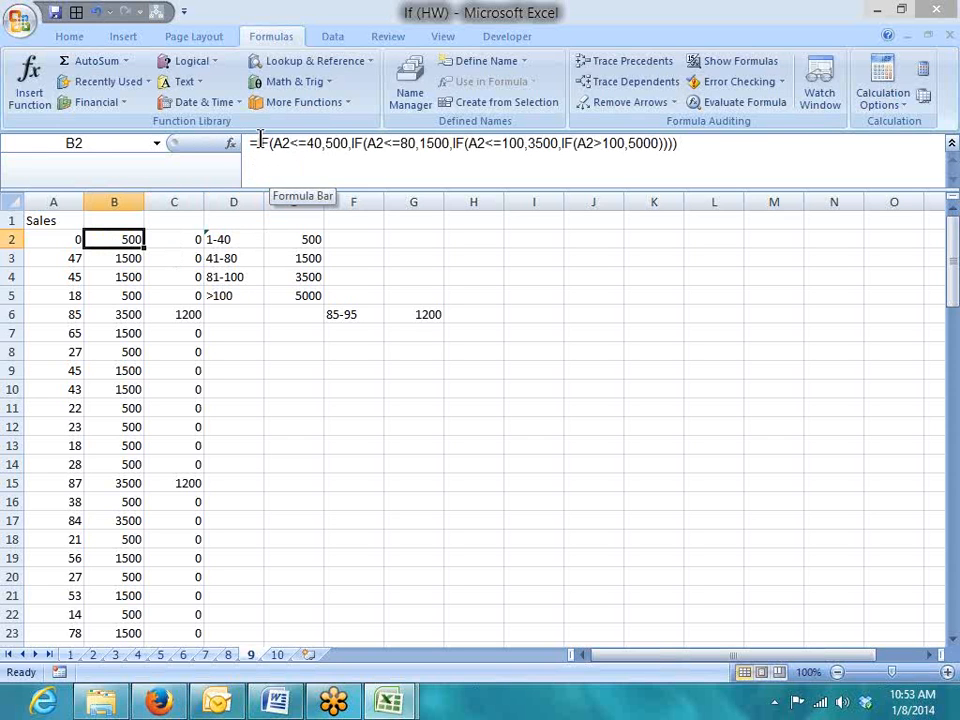
Prefix B2's incentive formula with IF(A2<=0,0, and fill it down column B
click(259, 140)
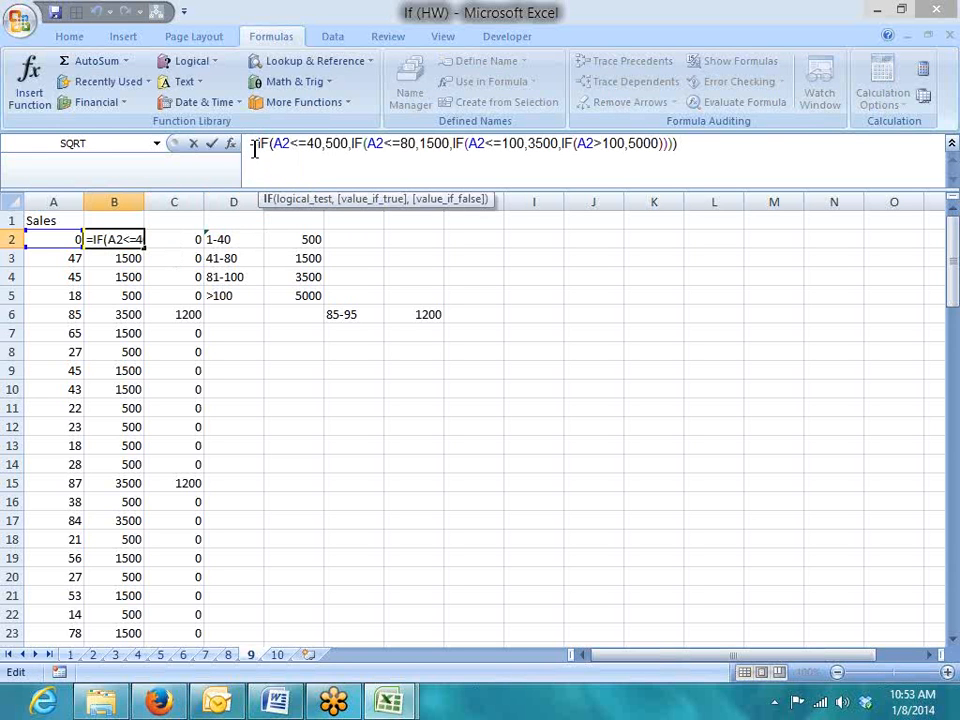
click(259, 147)
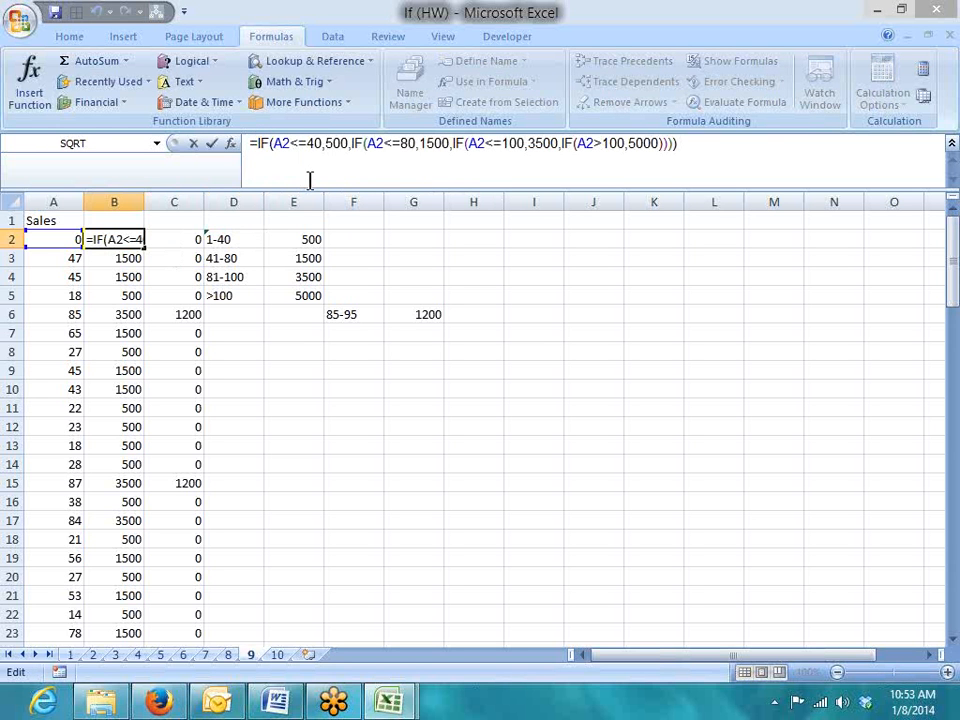
text(if)
key(Tab)
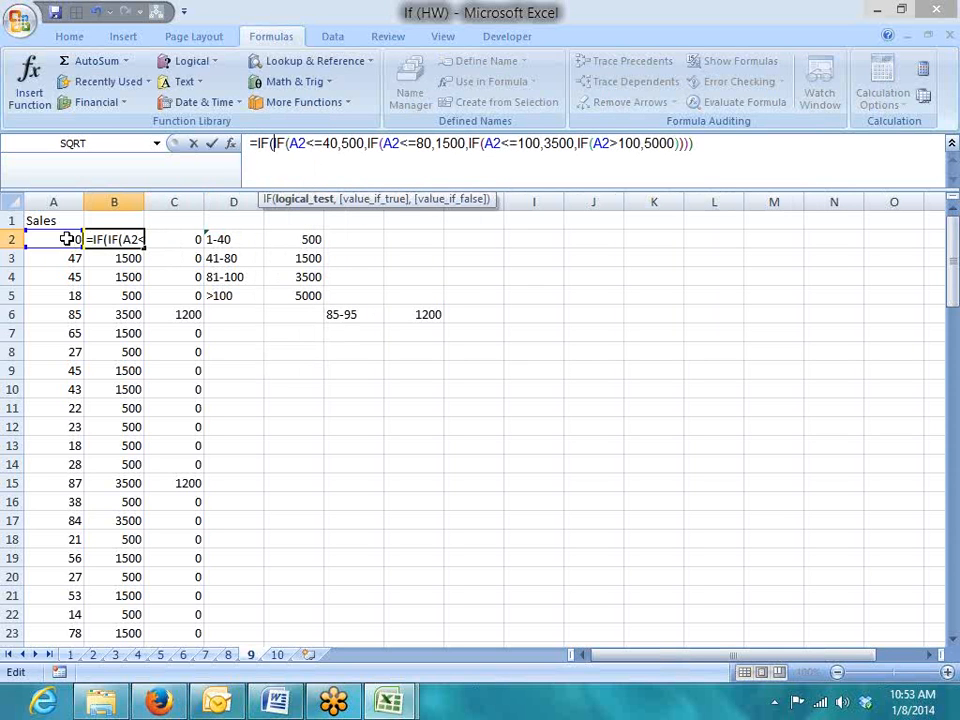
click(67, 239)
text(<)
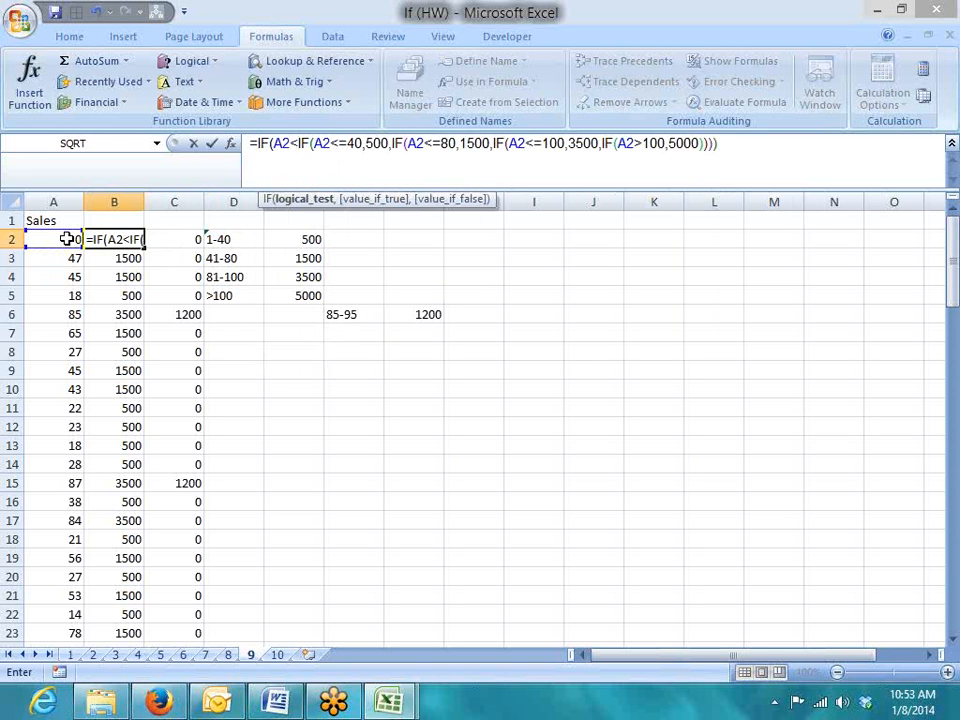
text(=0,)
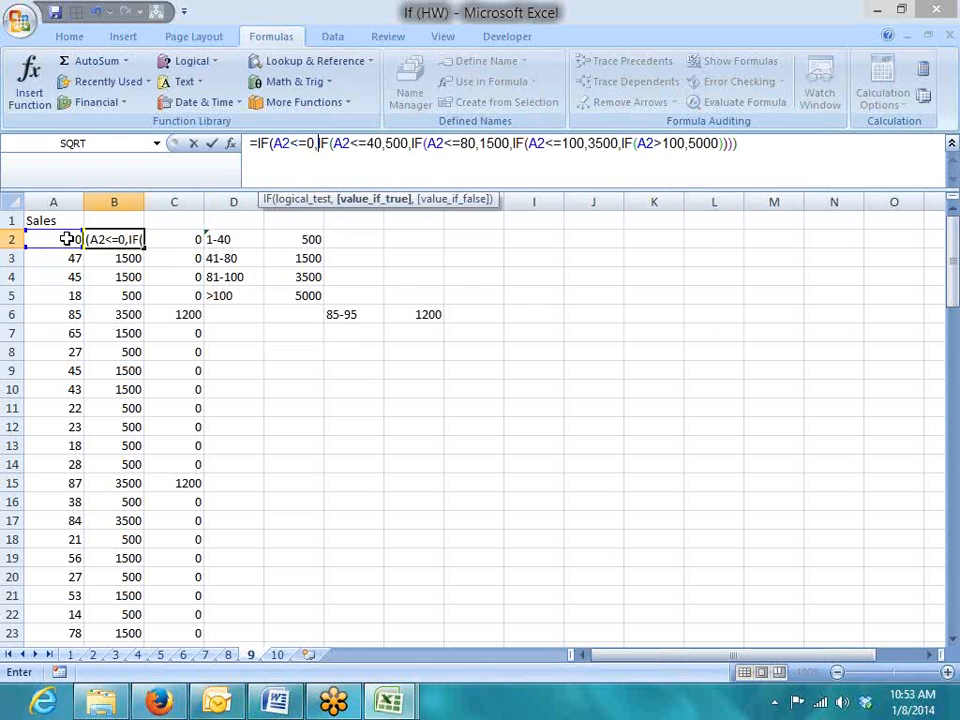
text(0,)
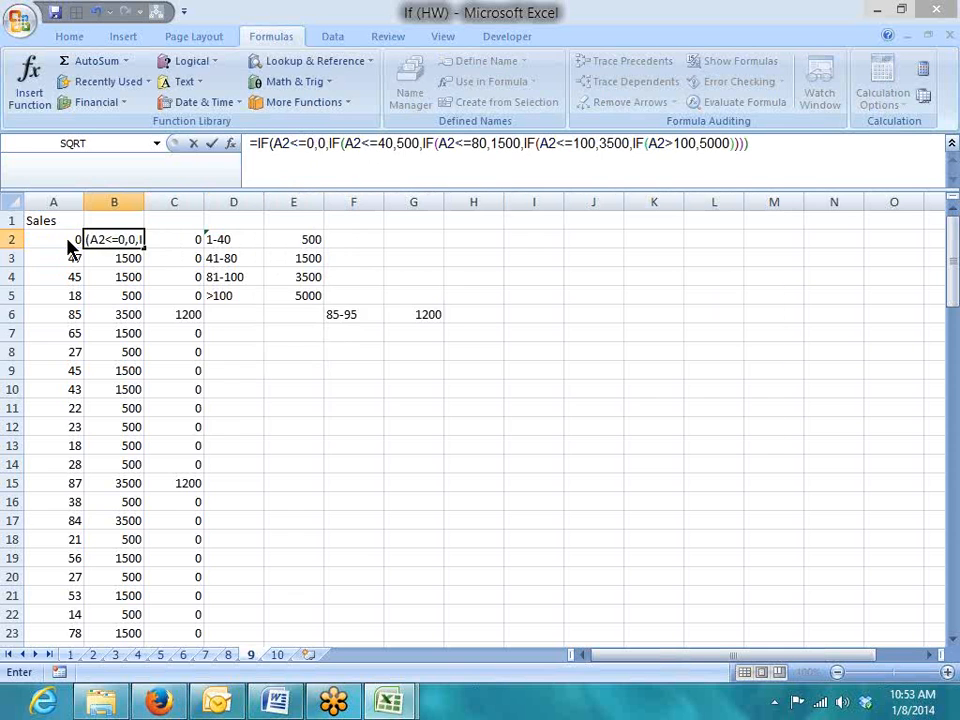
key(Return)
key(Return)
key(Up)
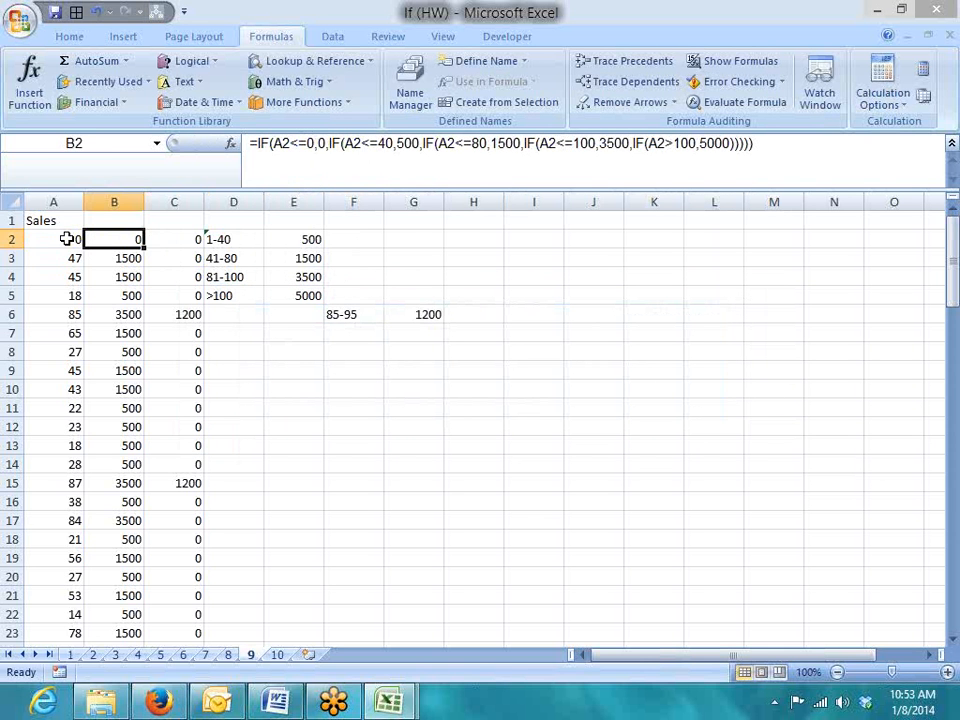
double_click(144, 248)
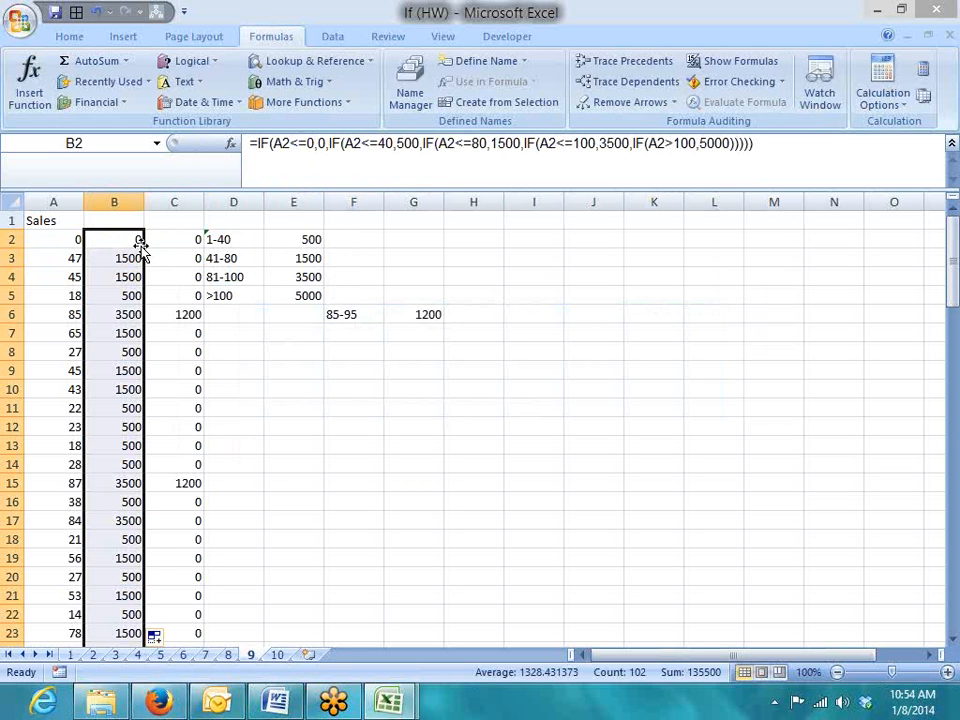
click(278, 656)
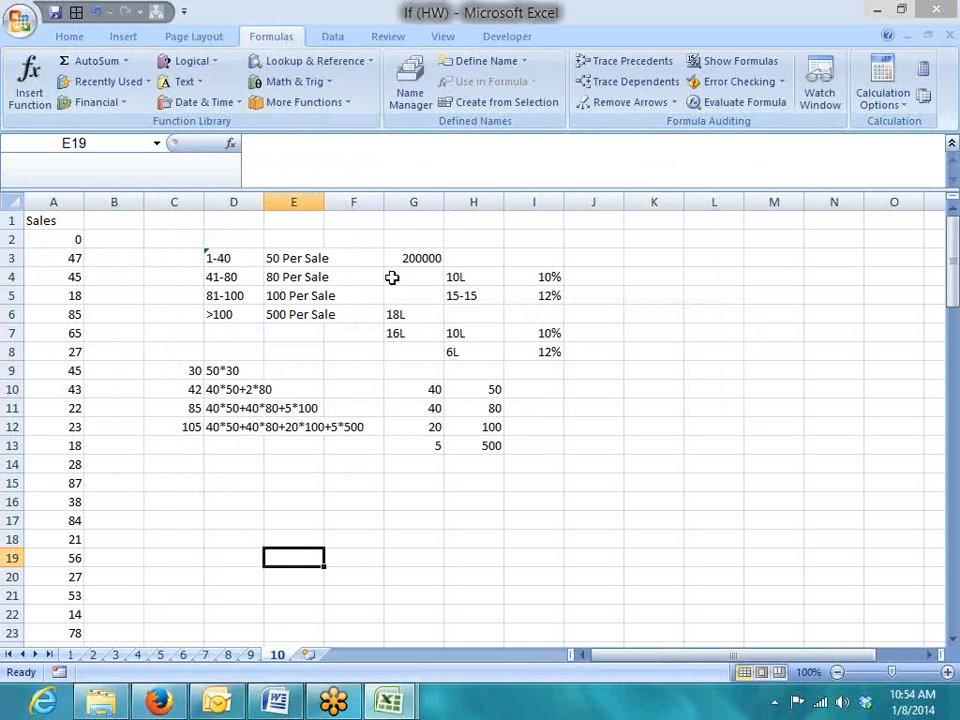
Delete the scratch figures in G2:I14 on sheet 10, ending back on sheet 10
drag(386, 238, 561, 465)
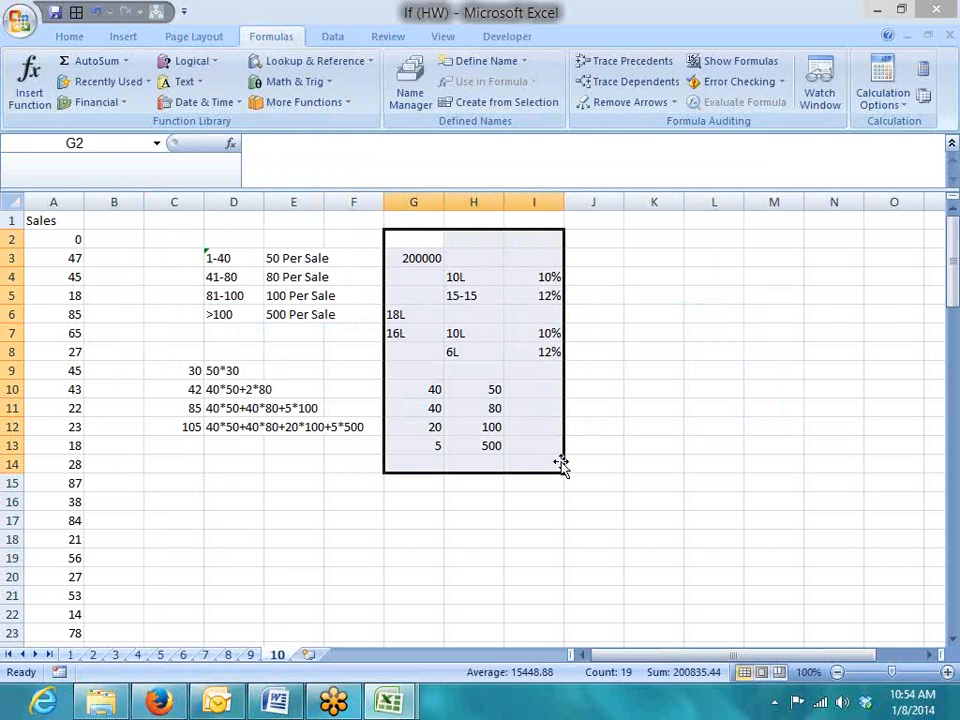
key(Delete)
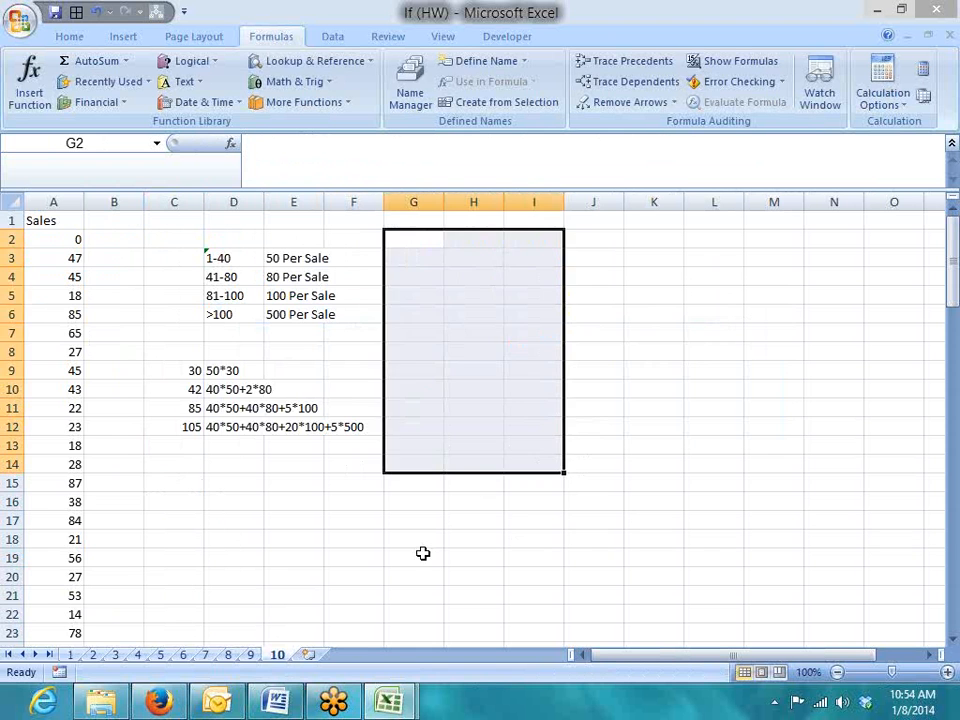
click(424, 555)
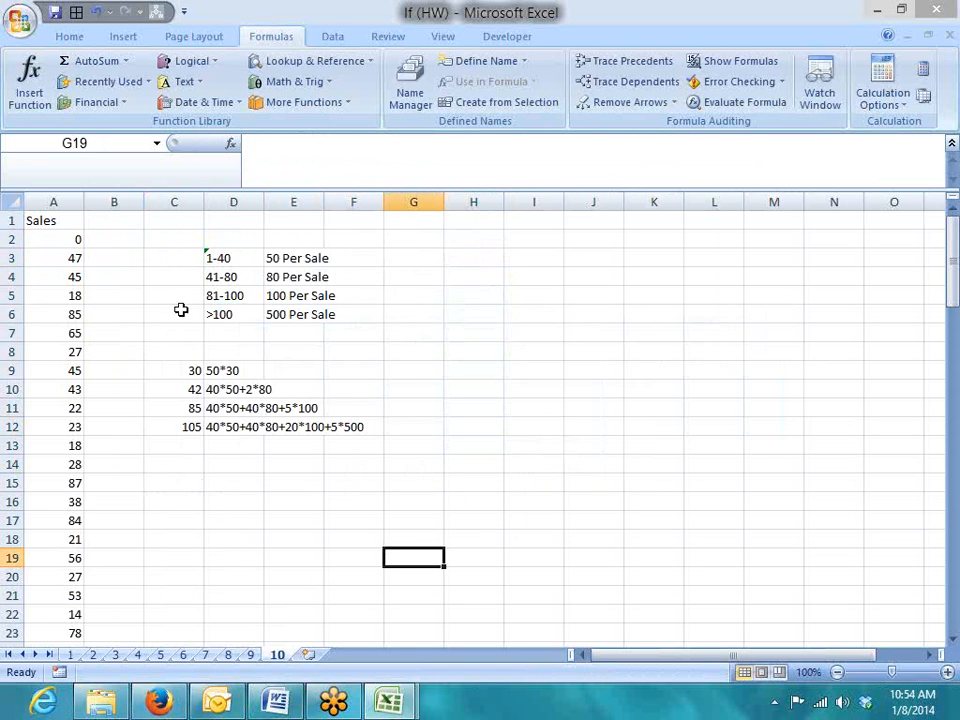
click(253, 655)
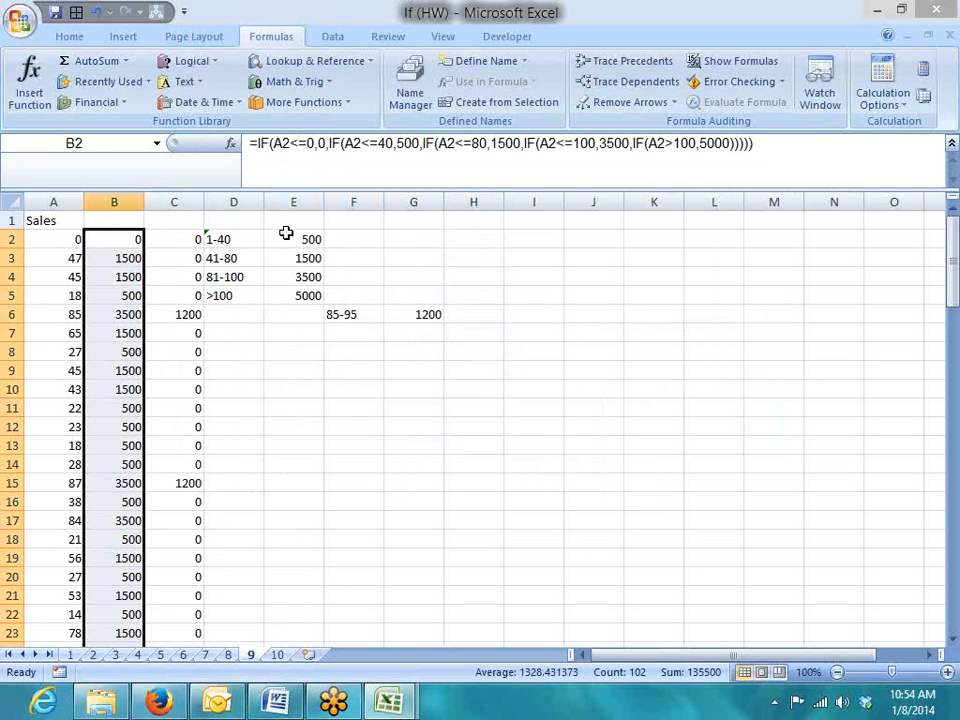
click(278, 655)
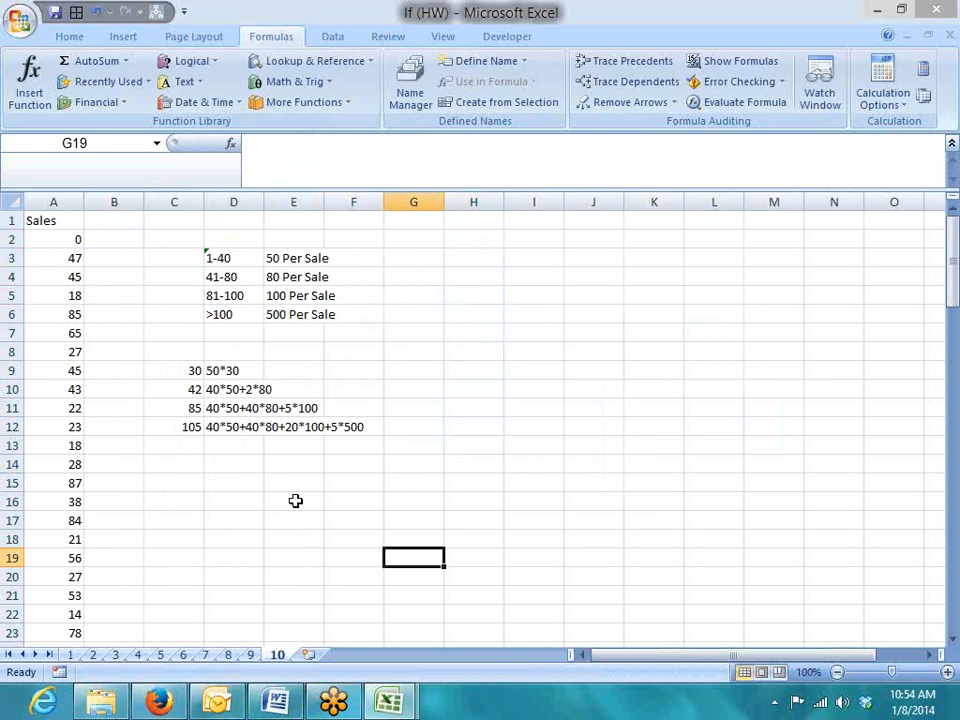
click(291, 260)
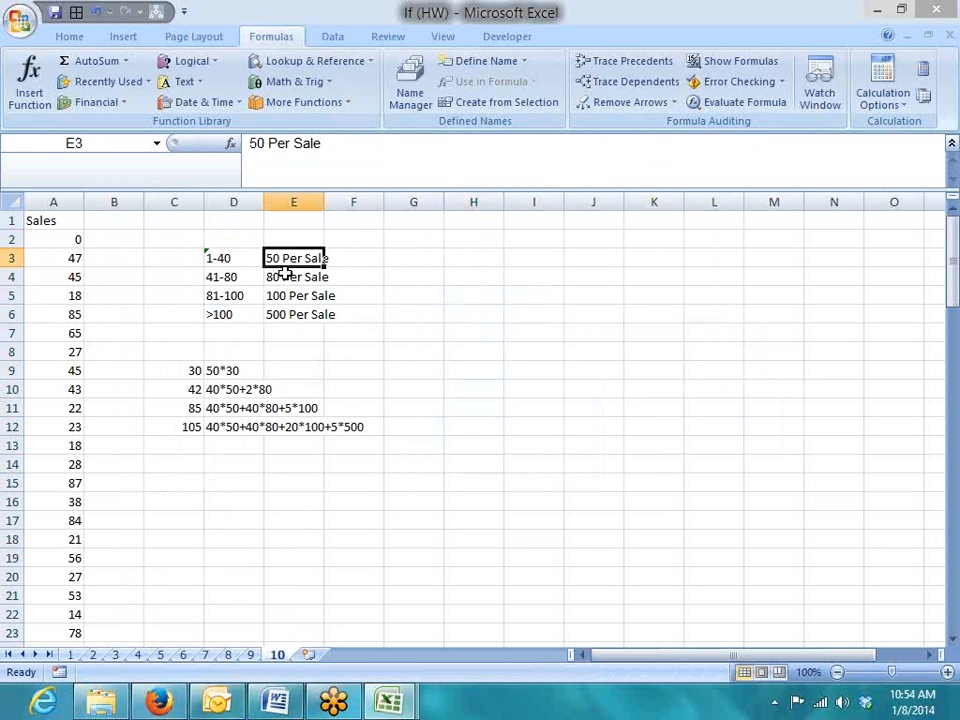
click(301, 335)
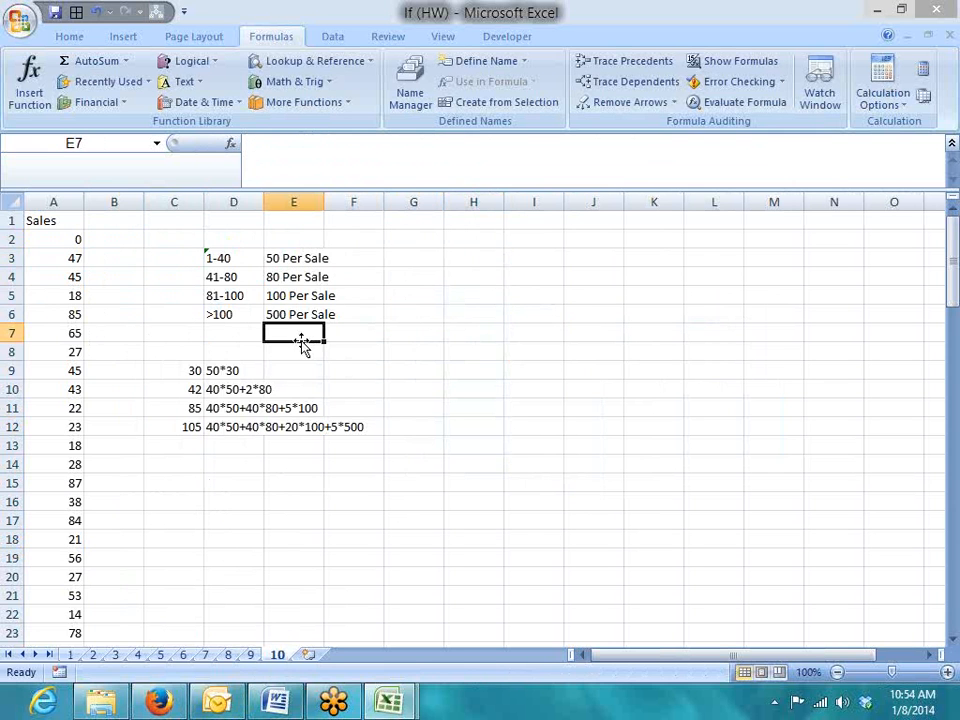
click(271, 253)
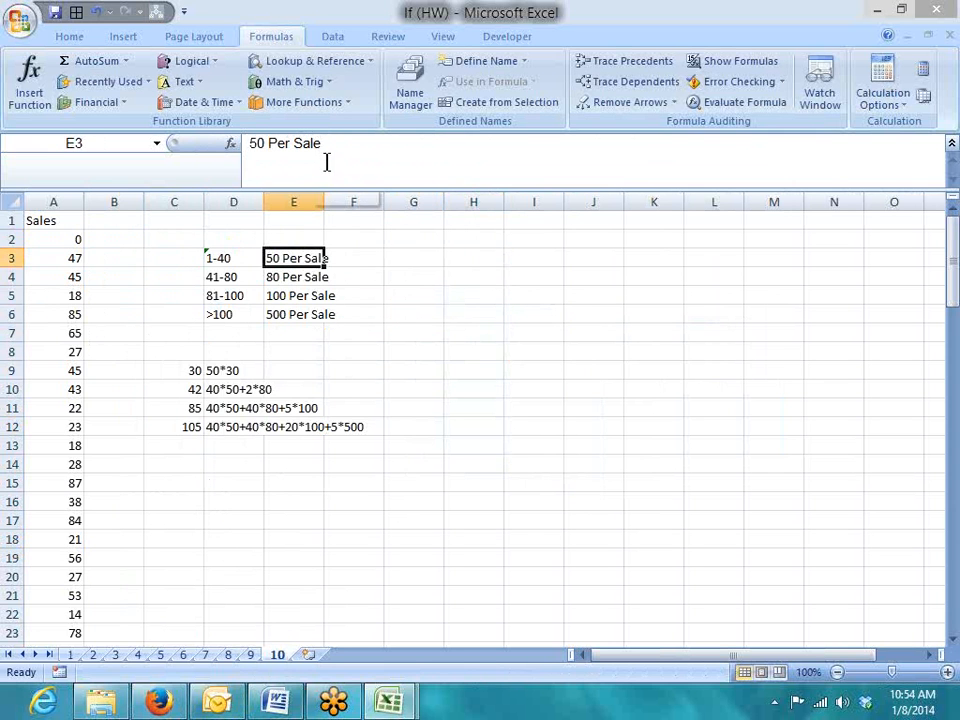
click(276, 277)
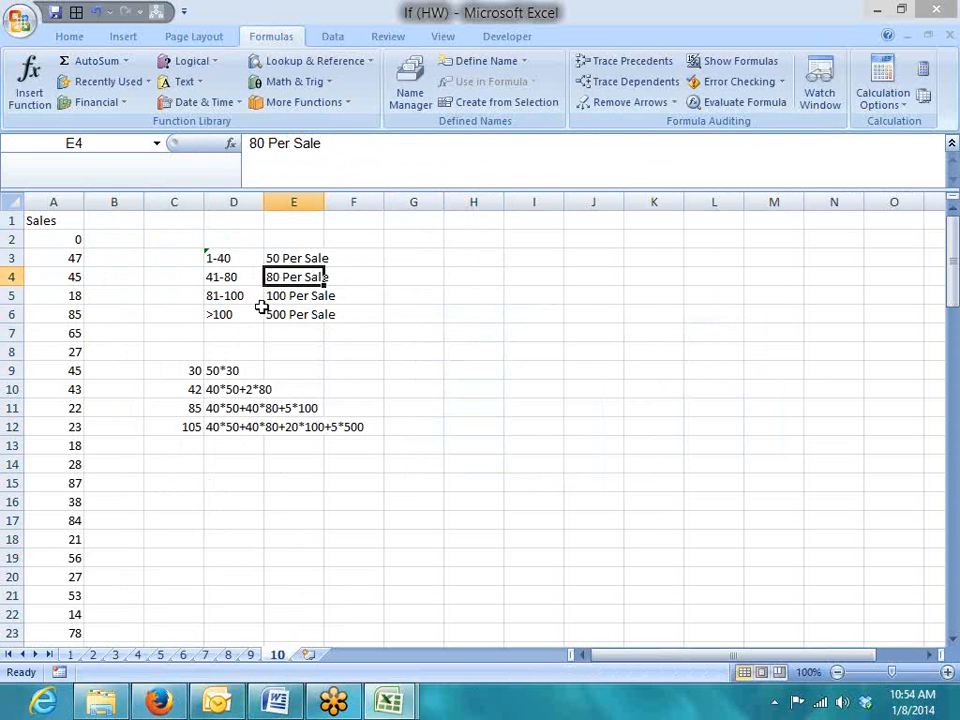
click(276, 298)
click(264, 315)
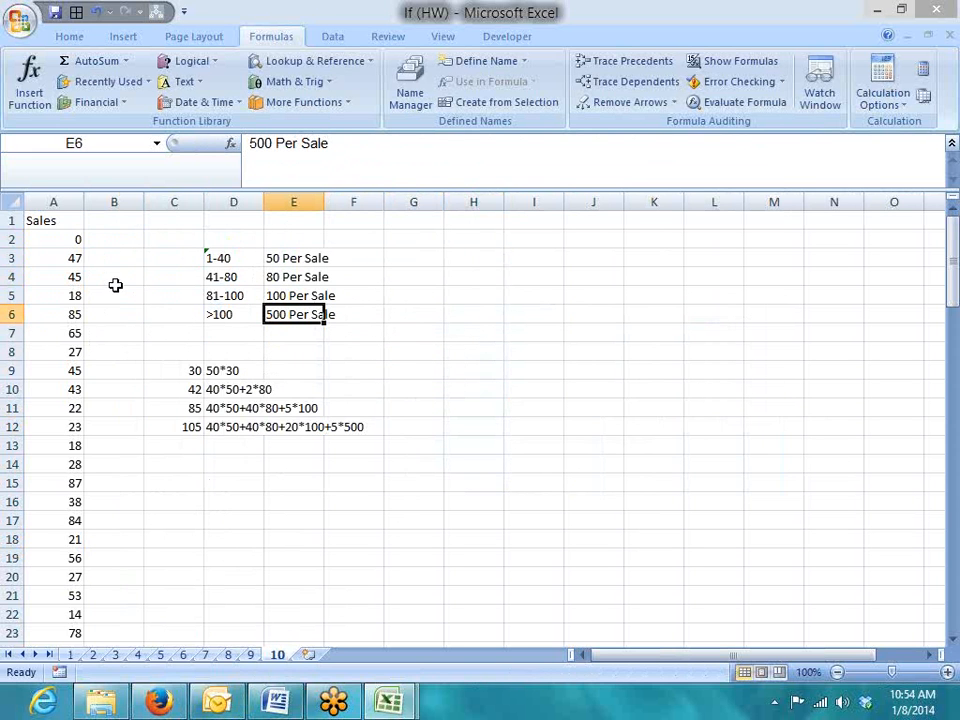
click(178, 372)
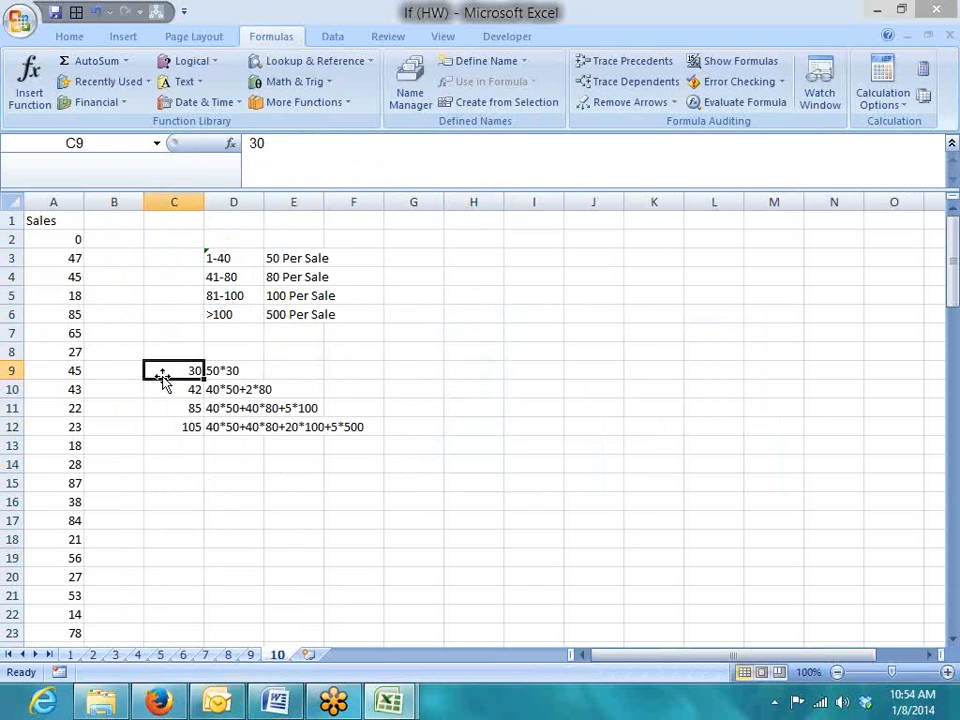
click(225, 372)
click(315, 371)
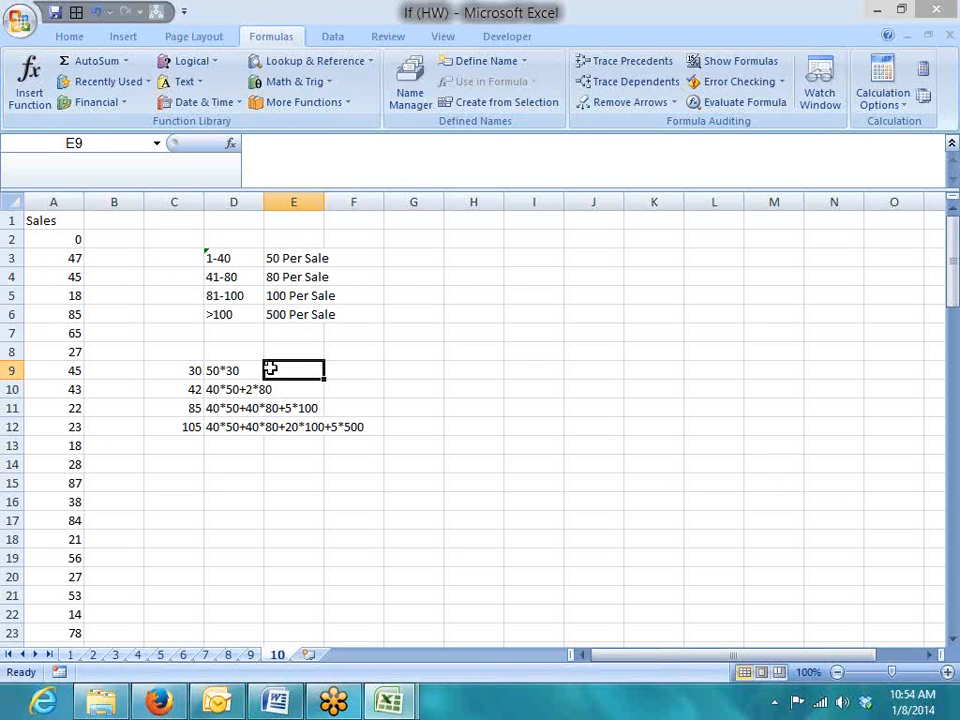
click(185, 408)
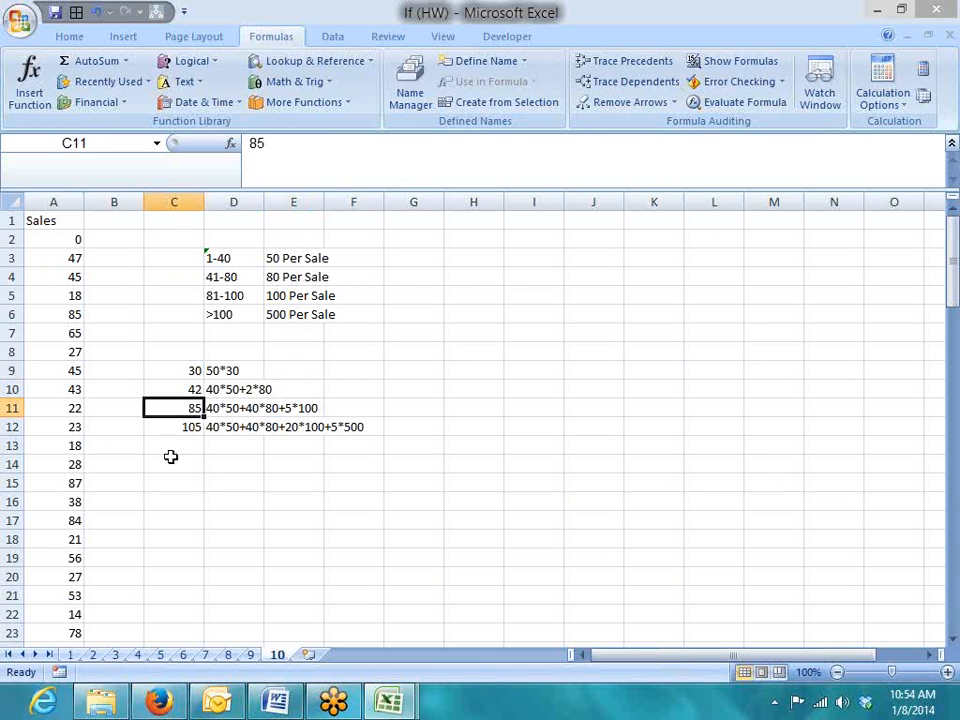
click(179, 389)
drag(369, 255, 322, 278)
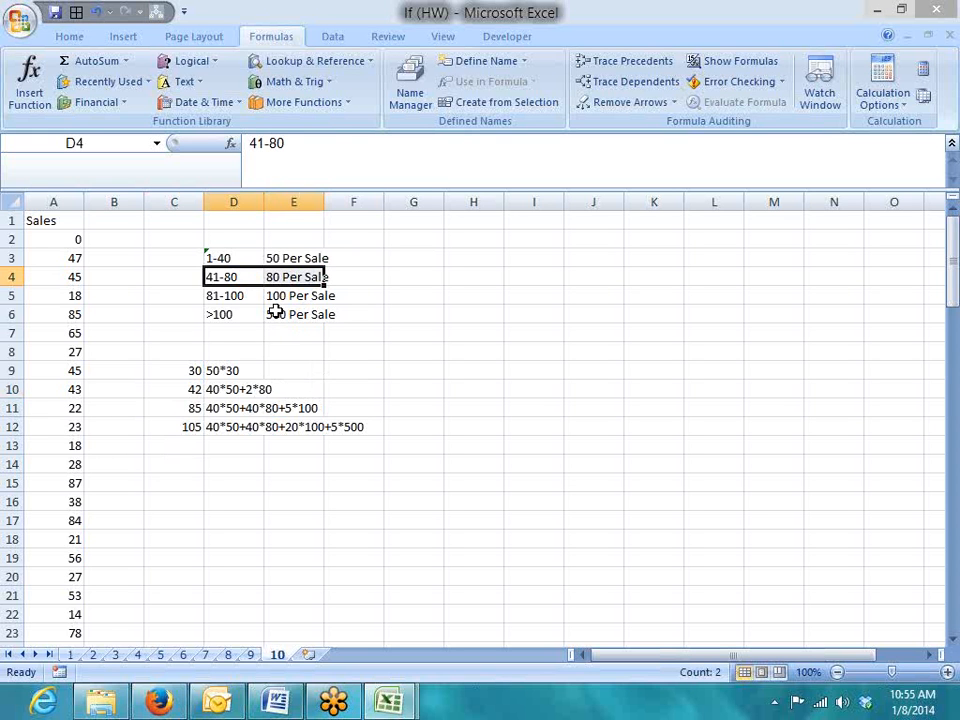
key(Down)
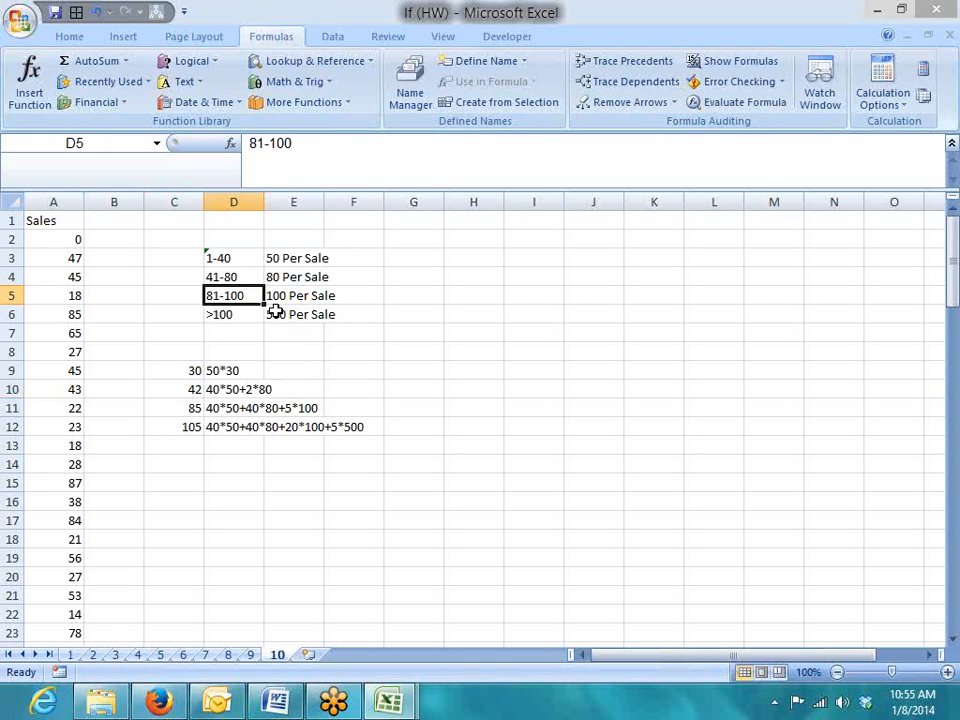
key(shift+Right)
key(Down)
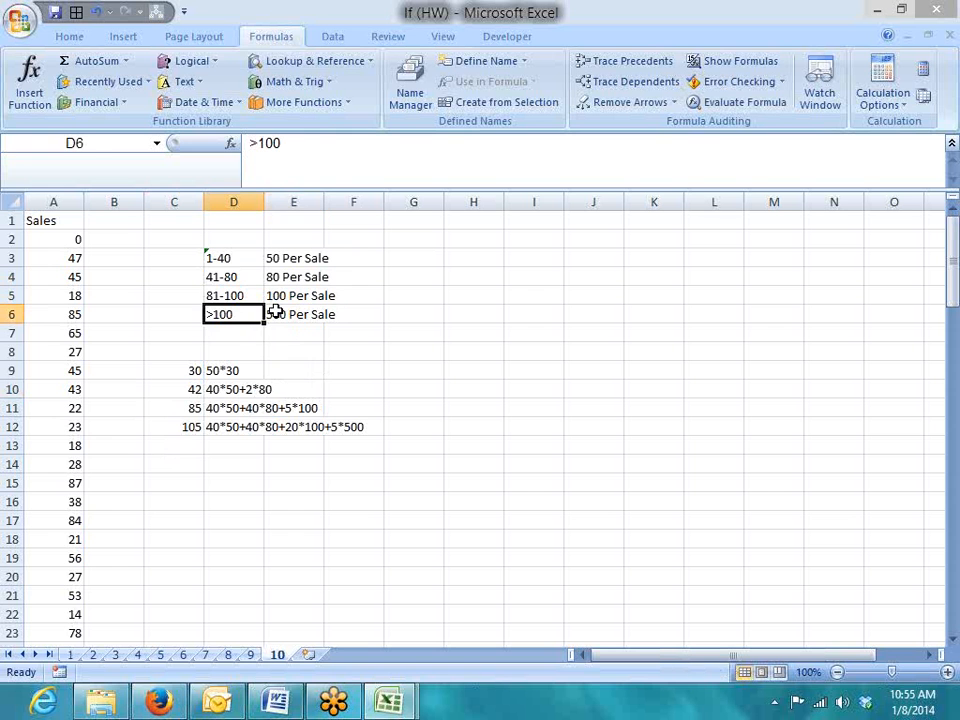
key(shift+Right)
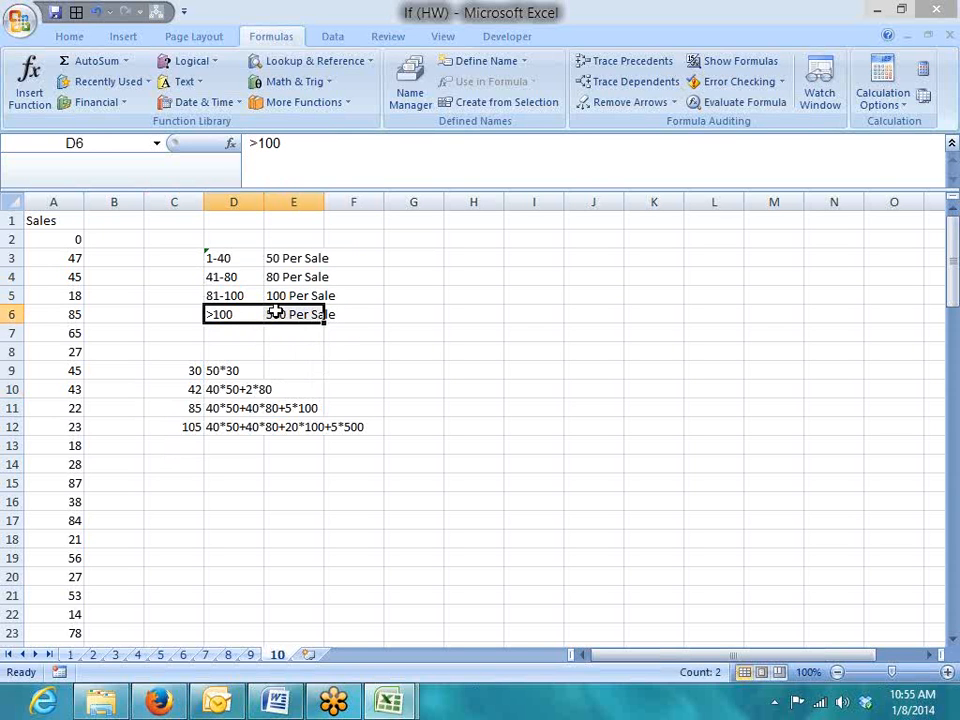
key(Left)
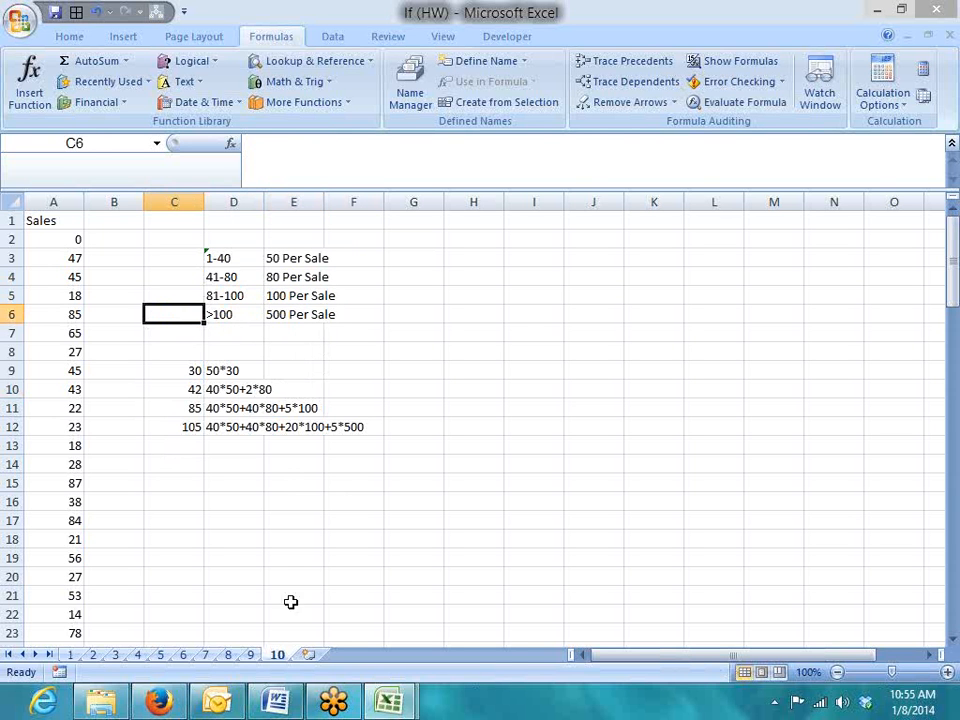
click(251, 655)
click(114, 240)
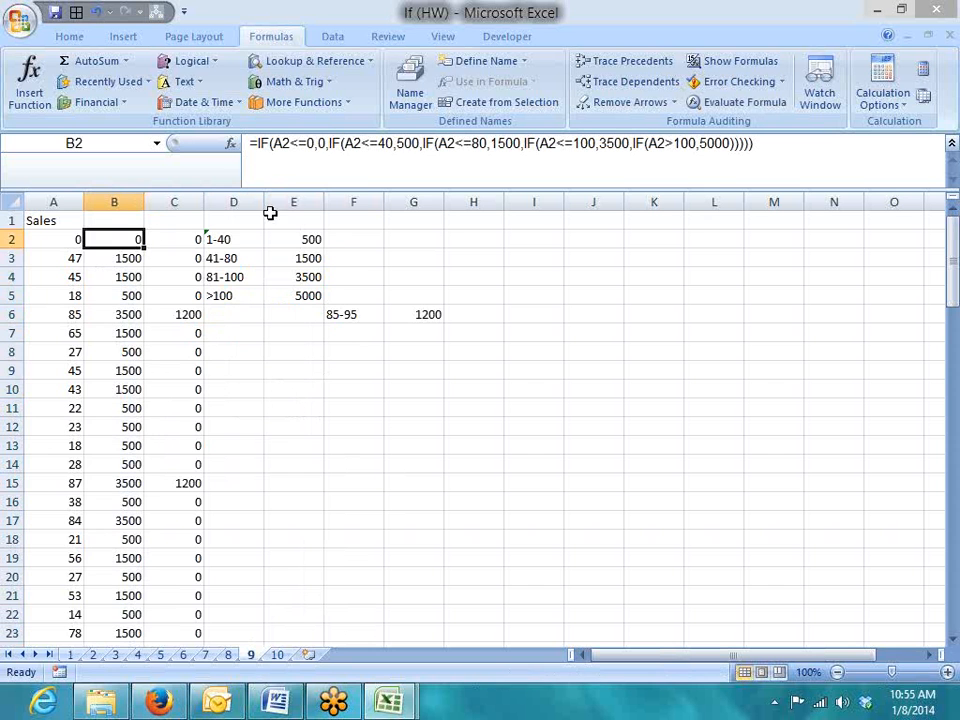
double_click(407, 144)
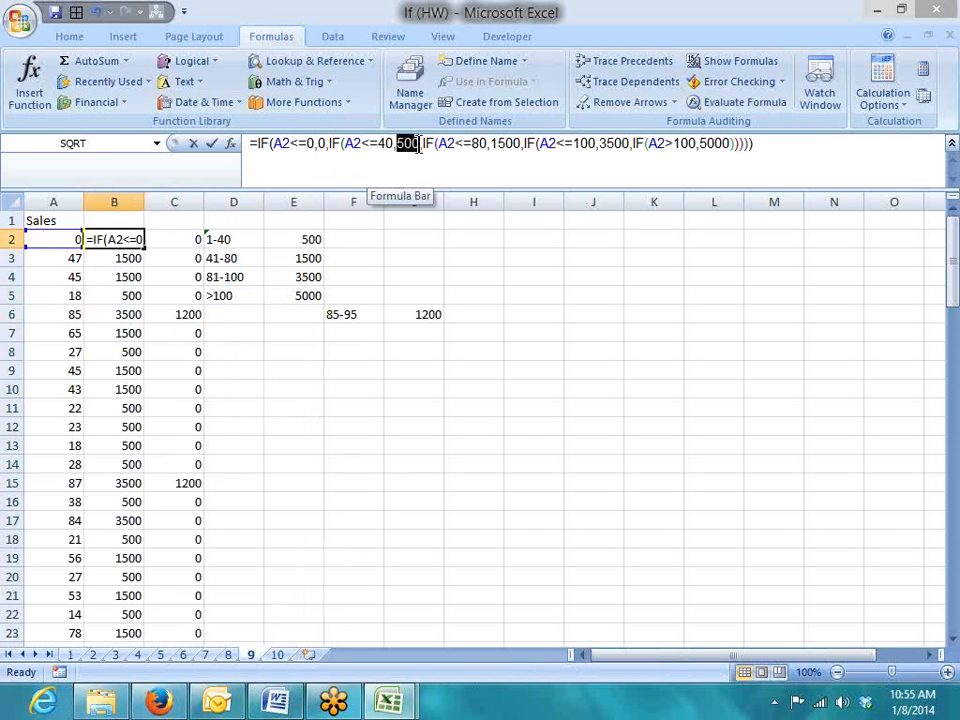
key(Escape)
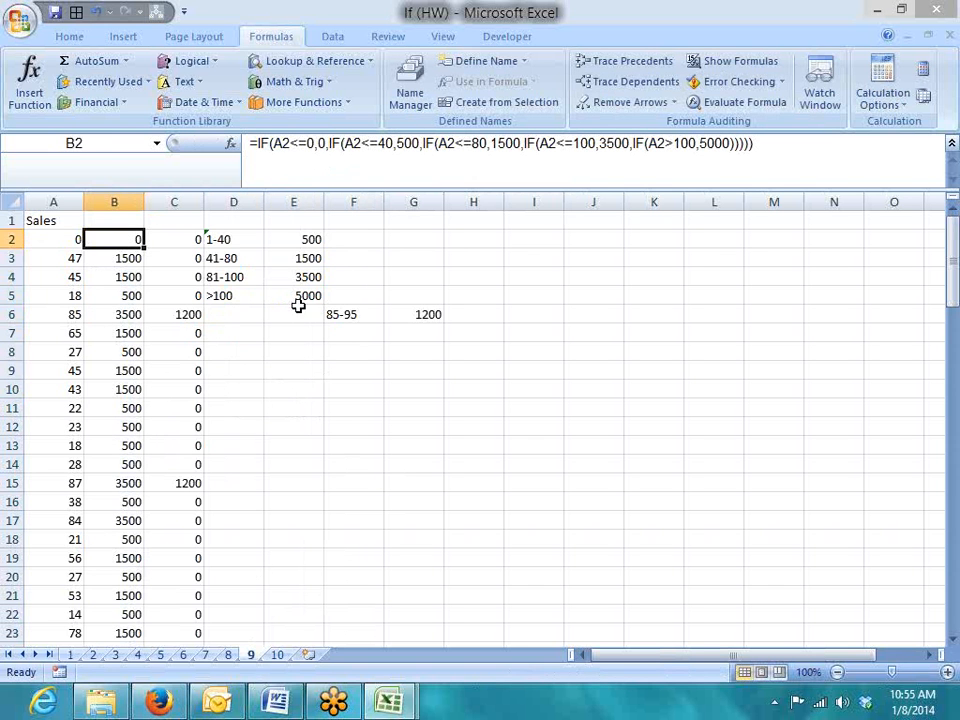
click(277, 655)
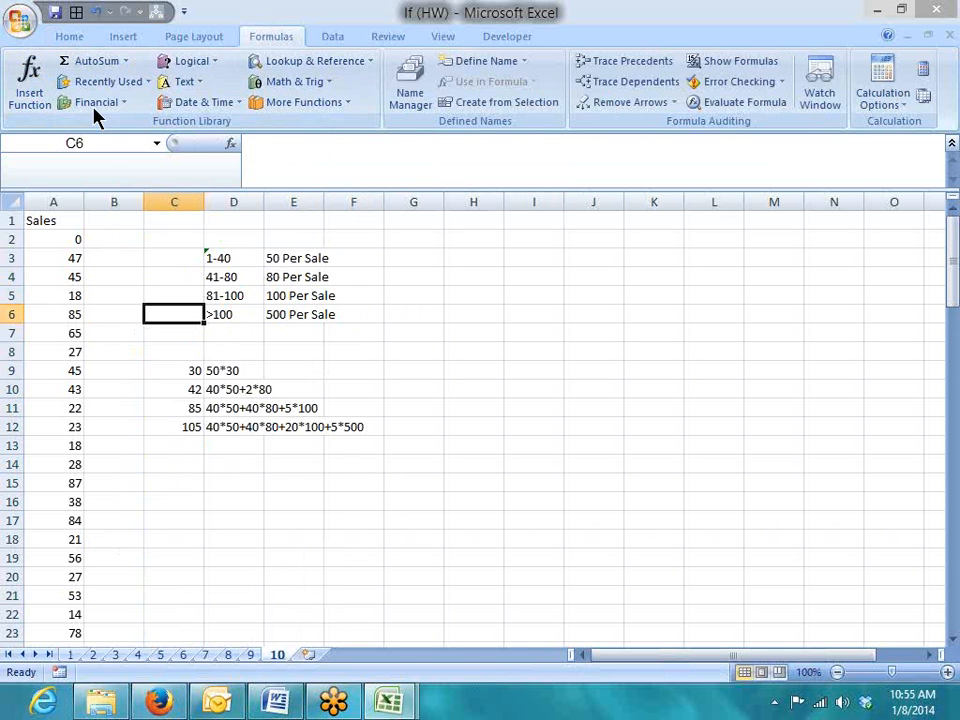
Send If (HW).xlsm as an e-mail attachment from the Office button's Send menu
click(26, 20)
mouse_move(52, 236)
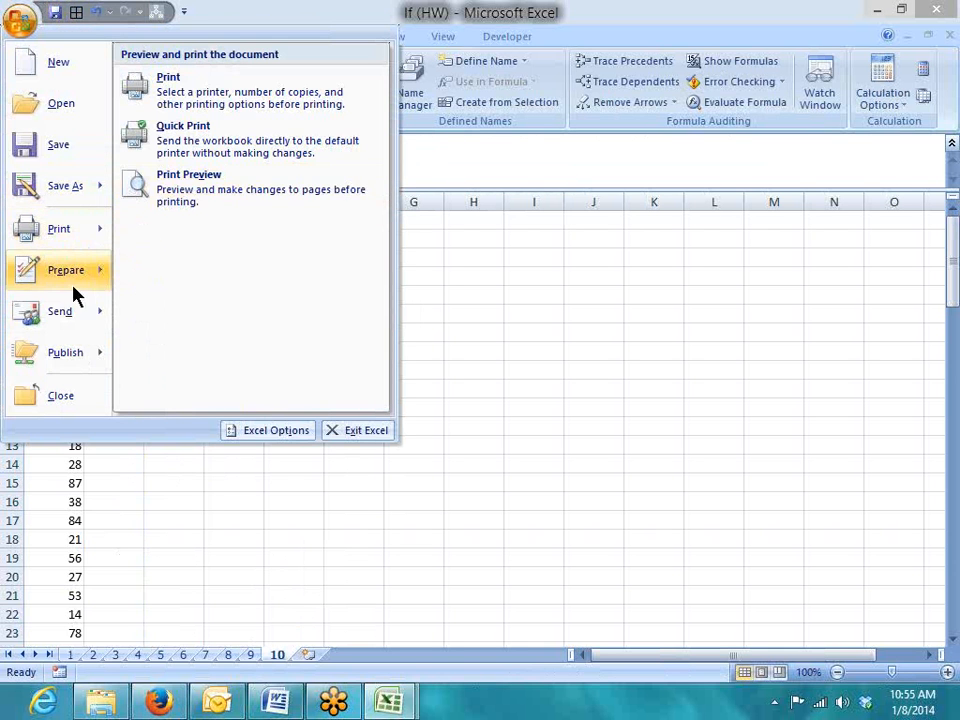
mouse_move(20, 318)
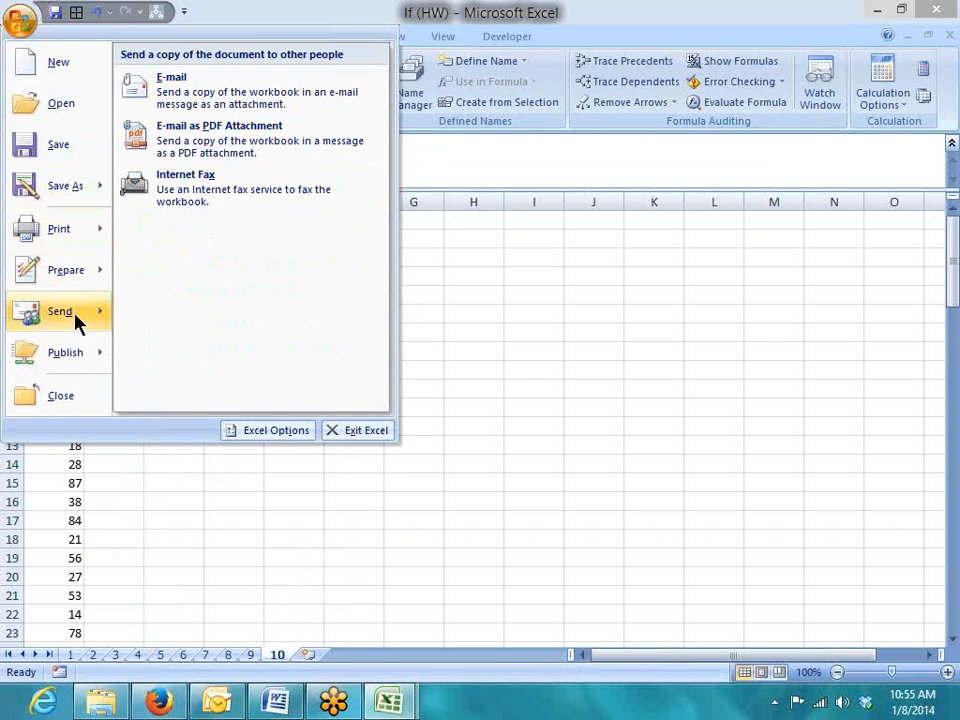
click(172, 97)
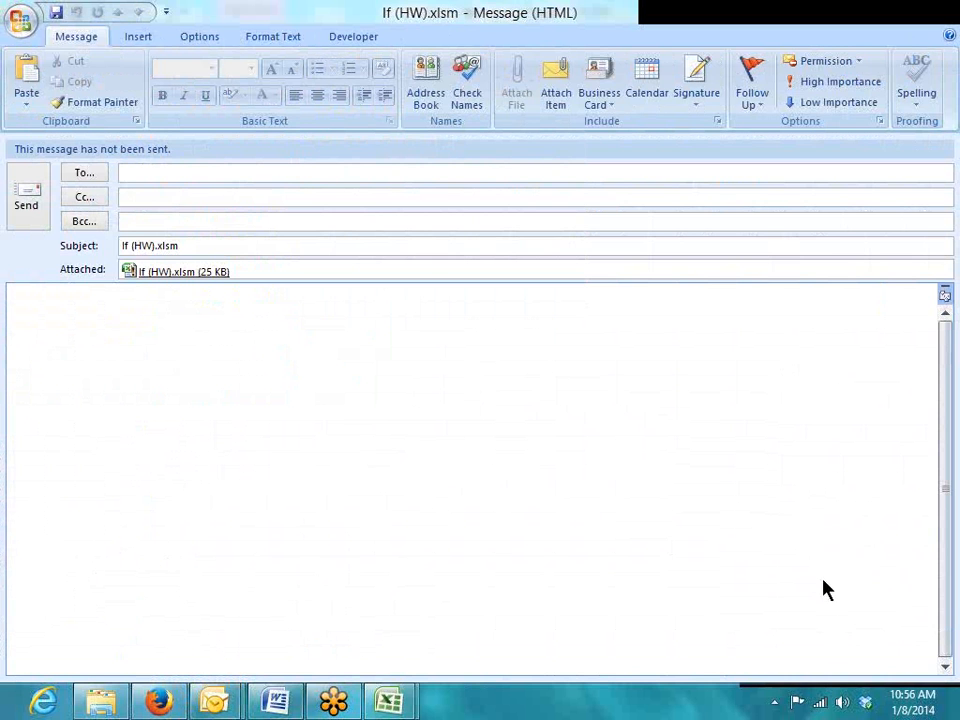
Address the message to the first recipient's e-mail and write Work as the body
right_click(776, 376)
click(768, 408)
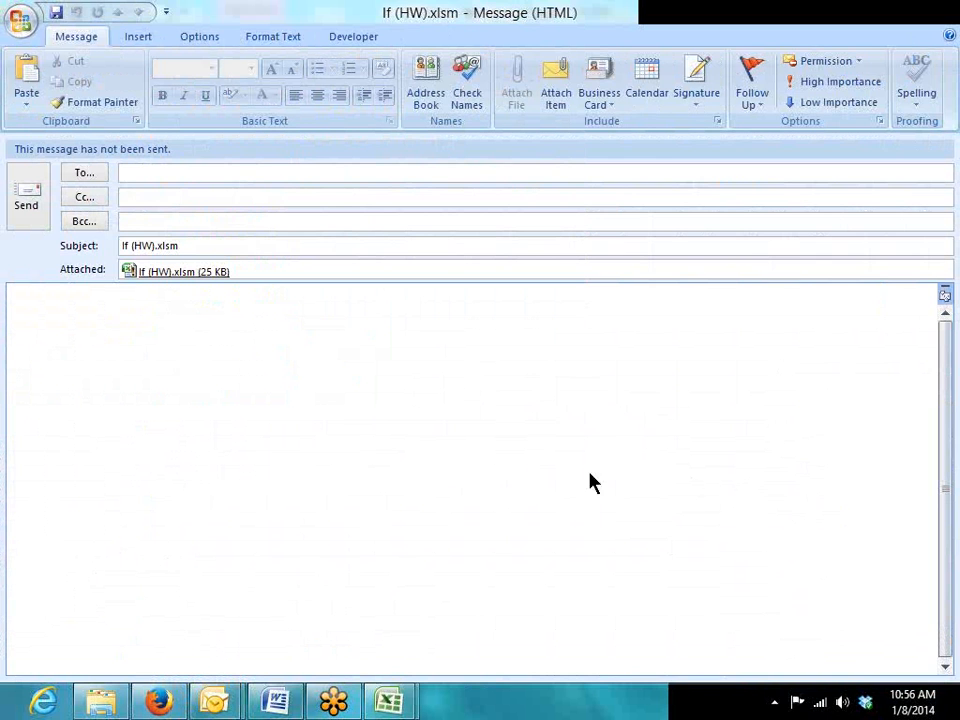
click(131, 169)
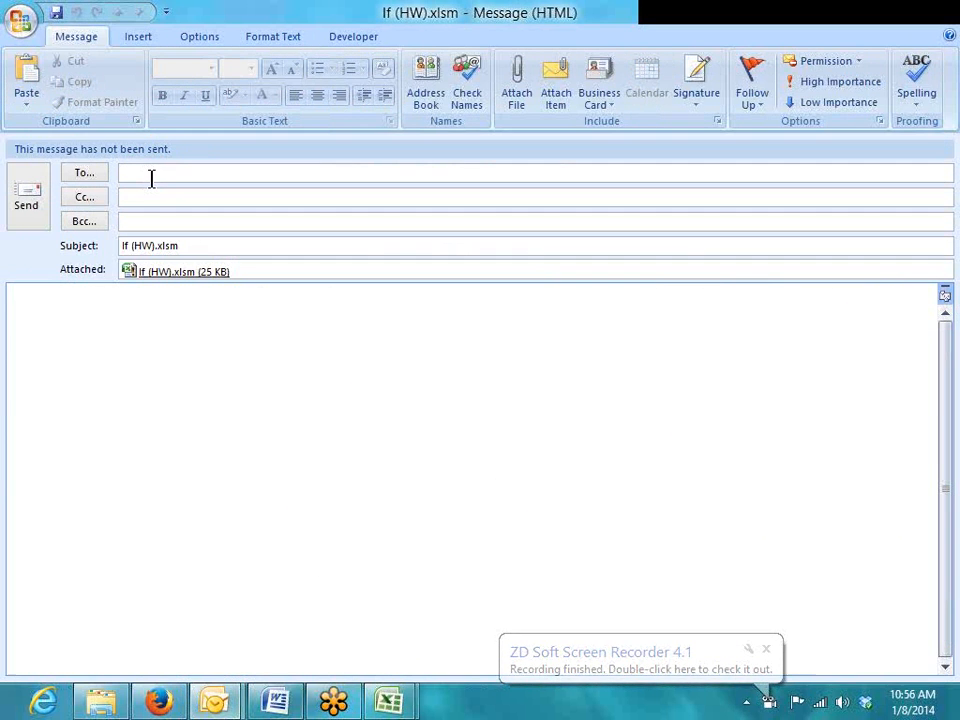
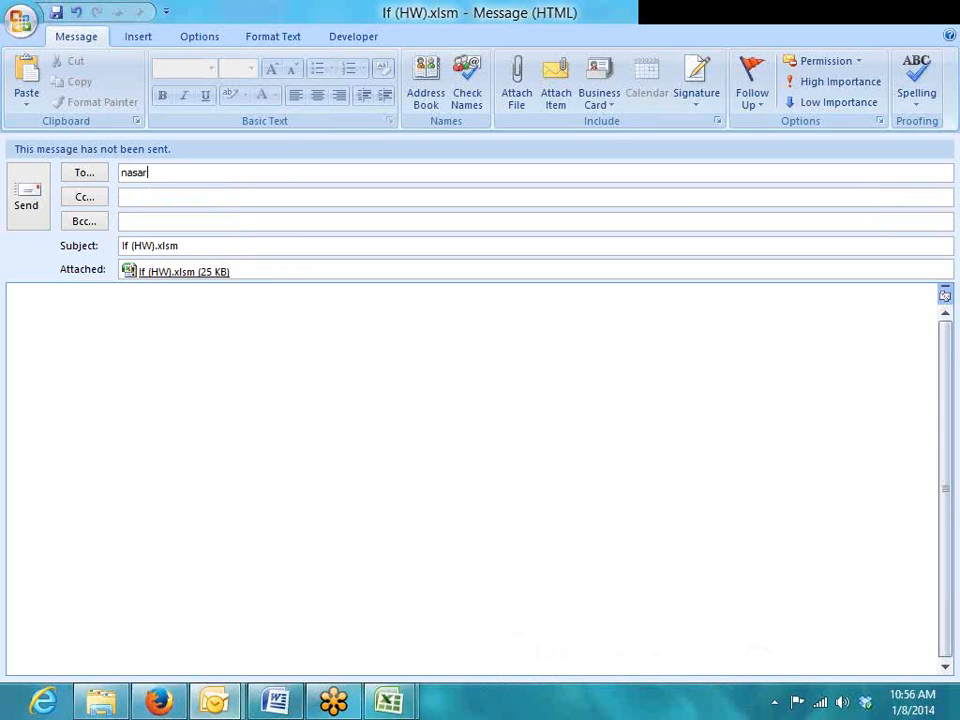
click(86, 325)
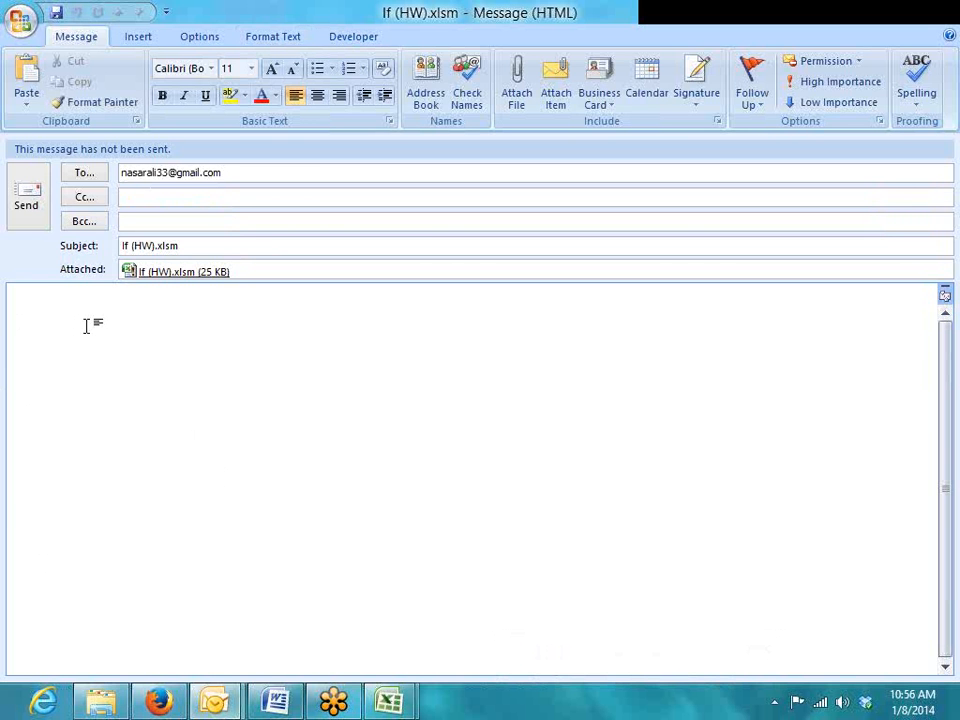
text(Work)
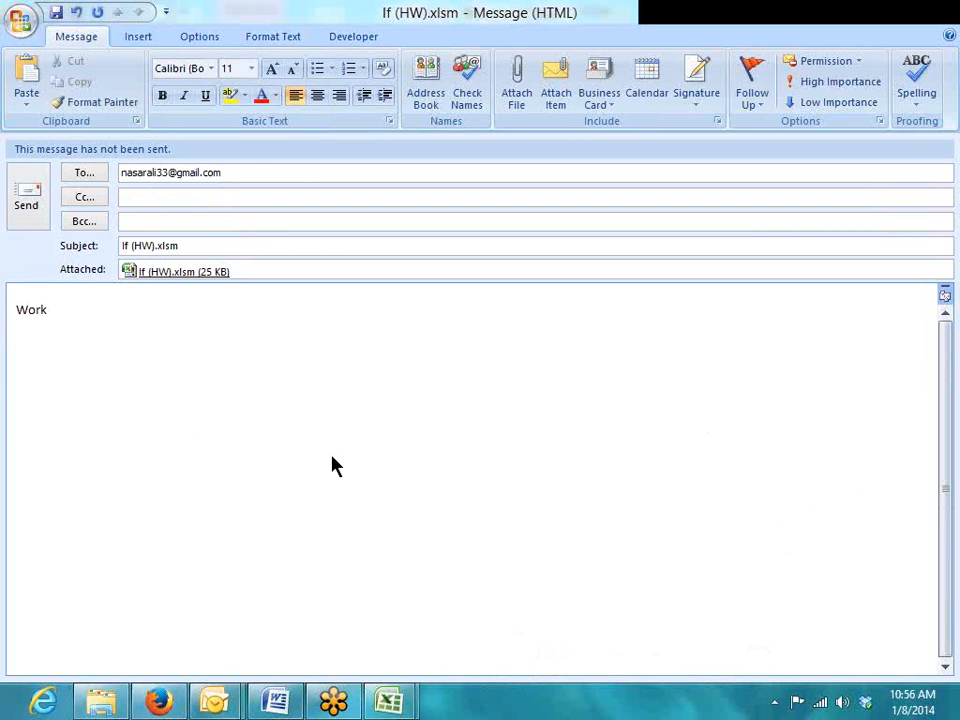
Add the second recipient's e-mail address after a comma and send the message
click(251, 174)
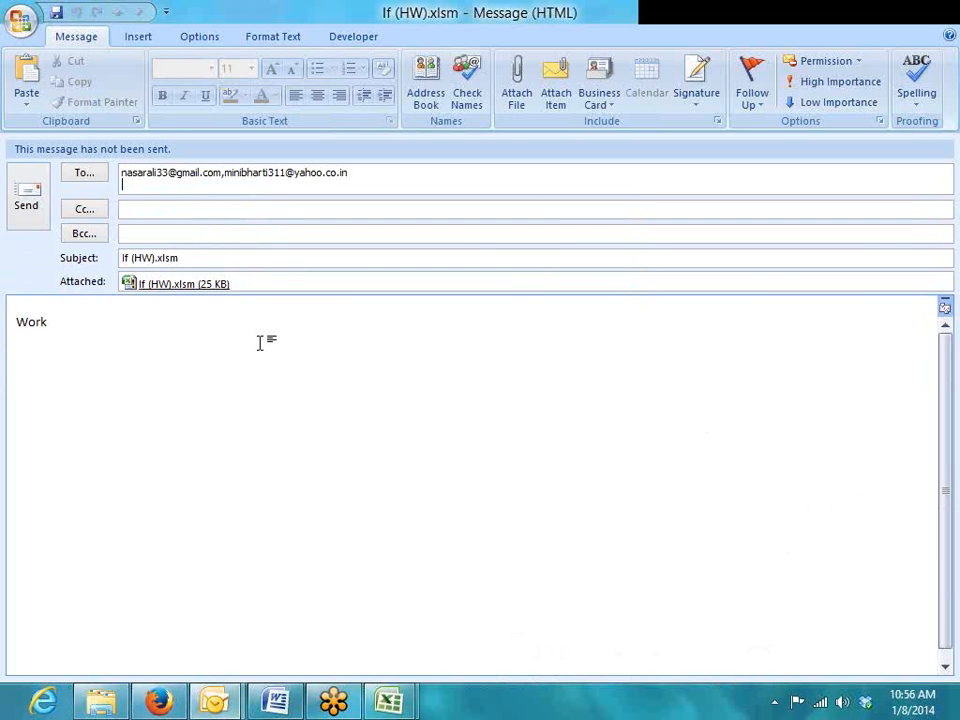
click(259, 343)
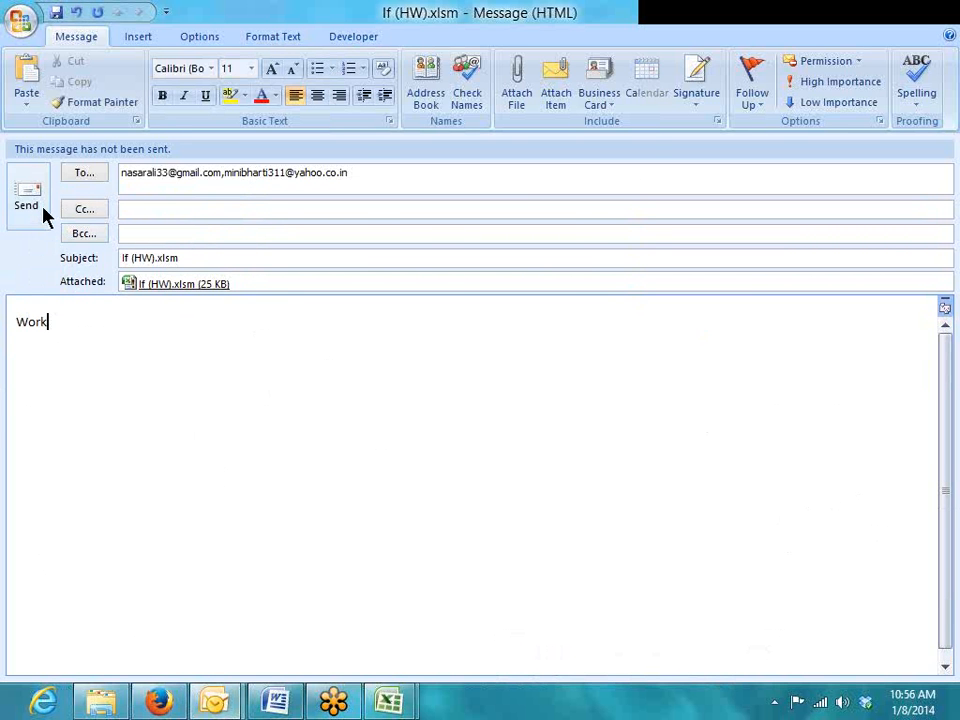
click(43, 217)
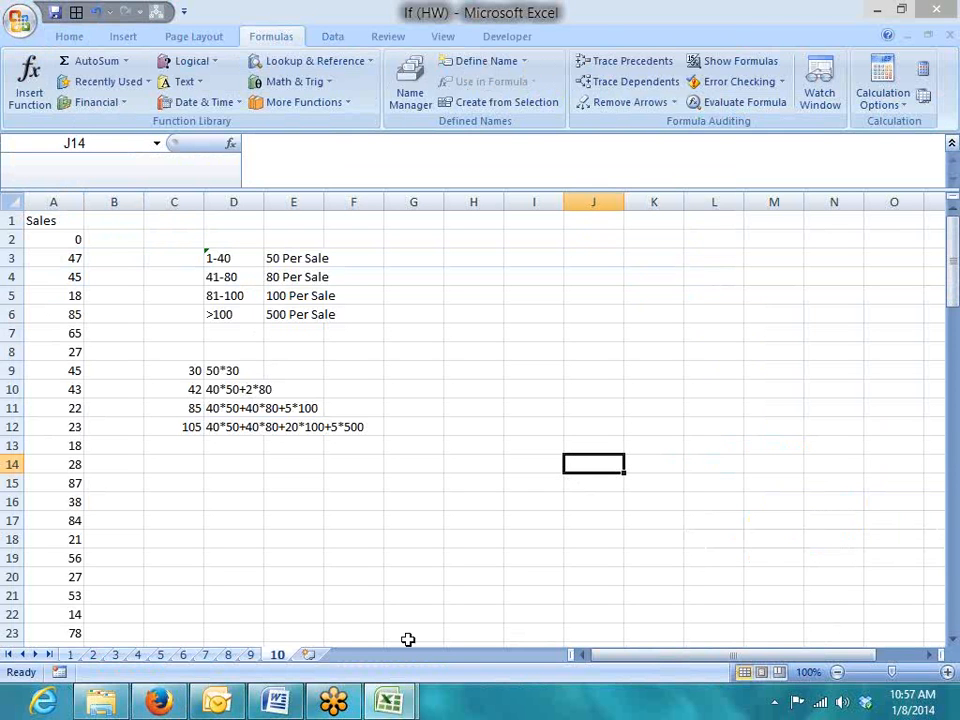
Switch to the Firefox window showing Google results for 'sas certification in delhi'
click(158, 704)
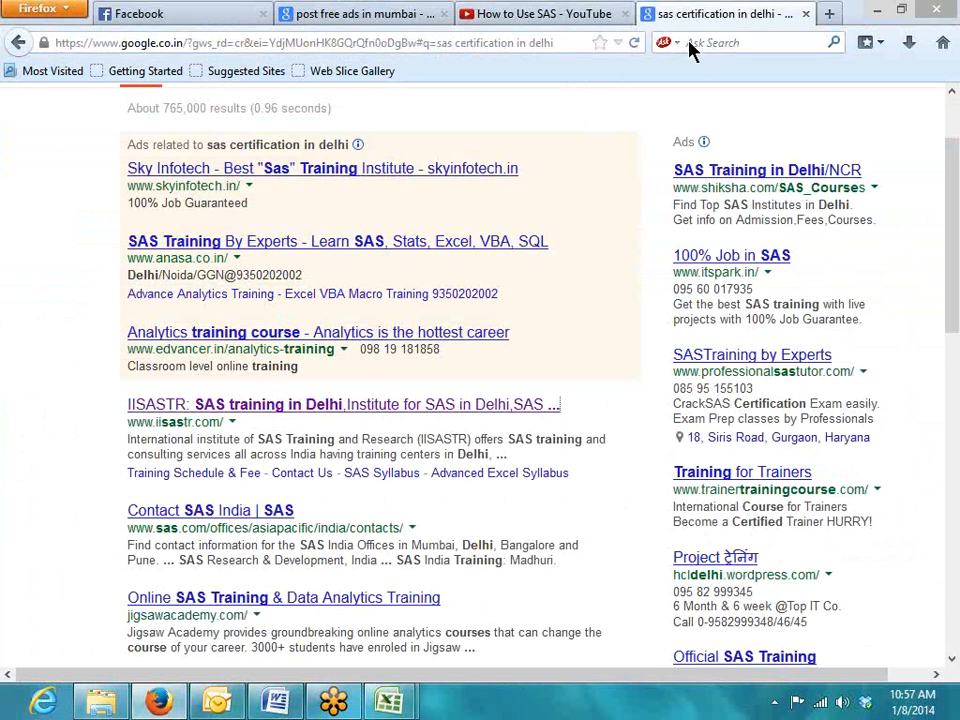
Open a new Firefox tab and go to YouTube using the 'yo' autocomplete
click(546, 16)
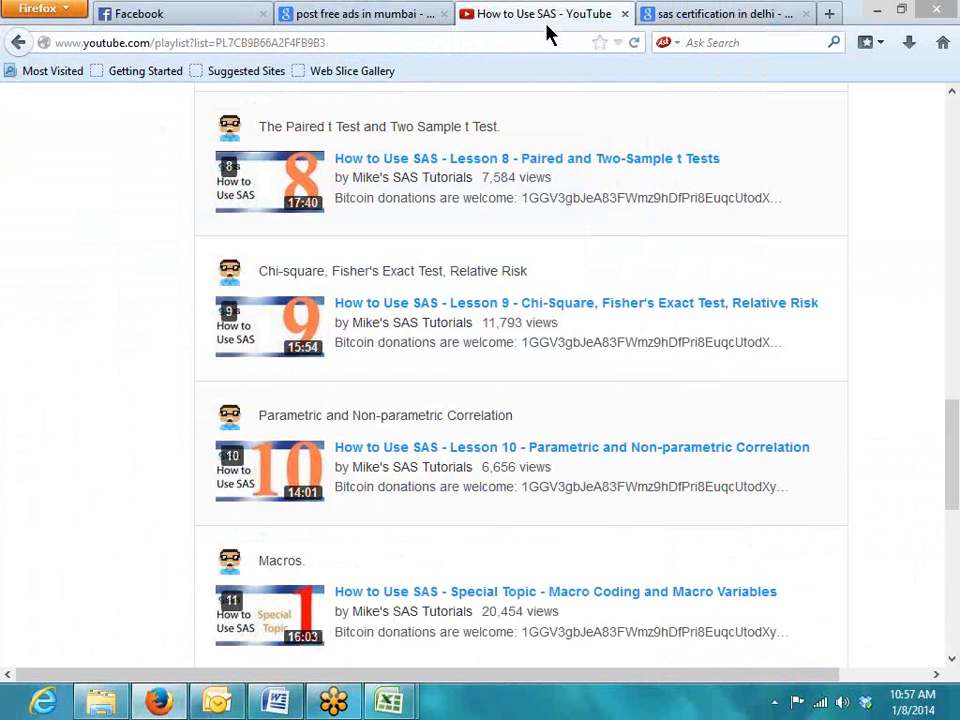
click(829, 14)
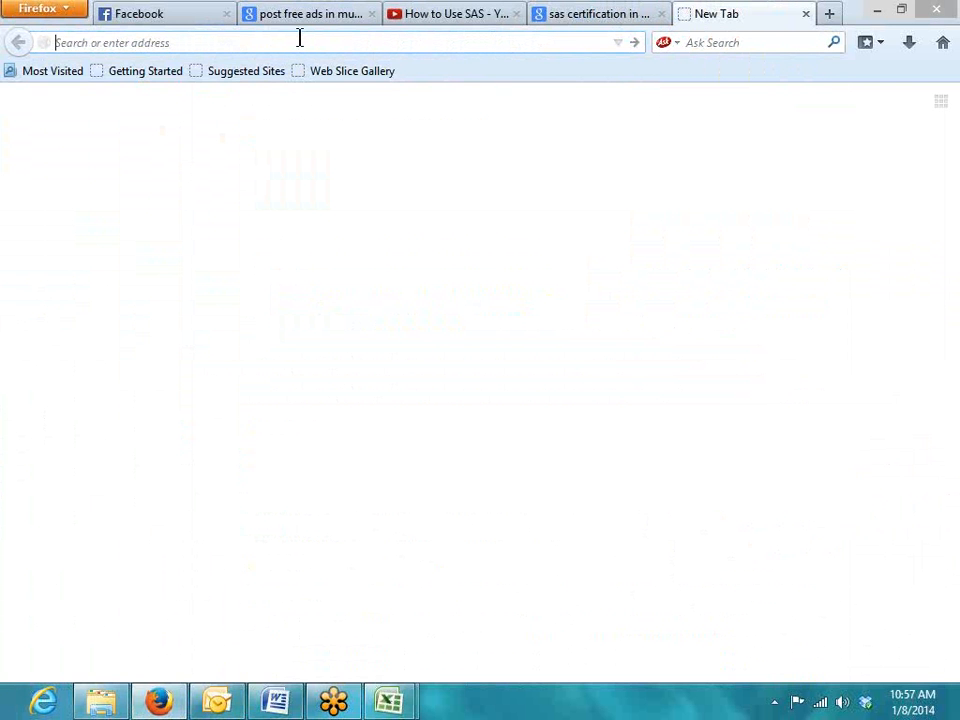
text(youtube.com/)
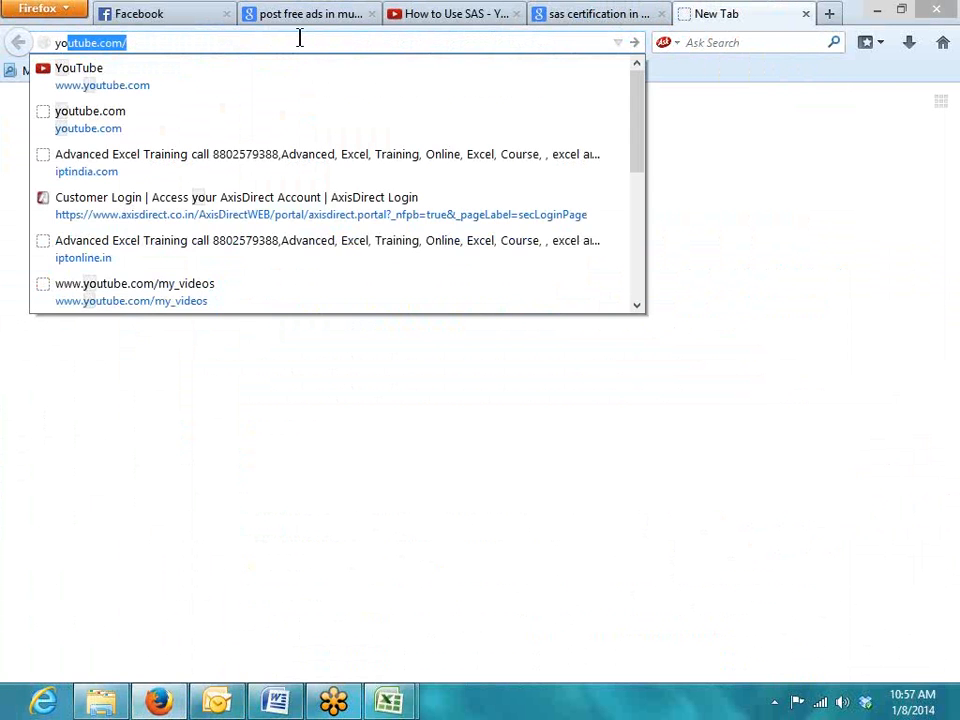
key(Return)
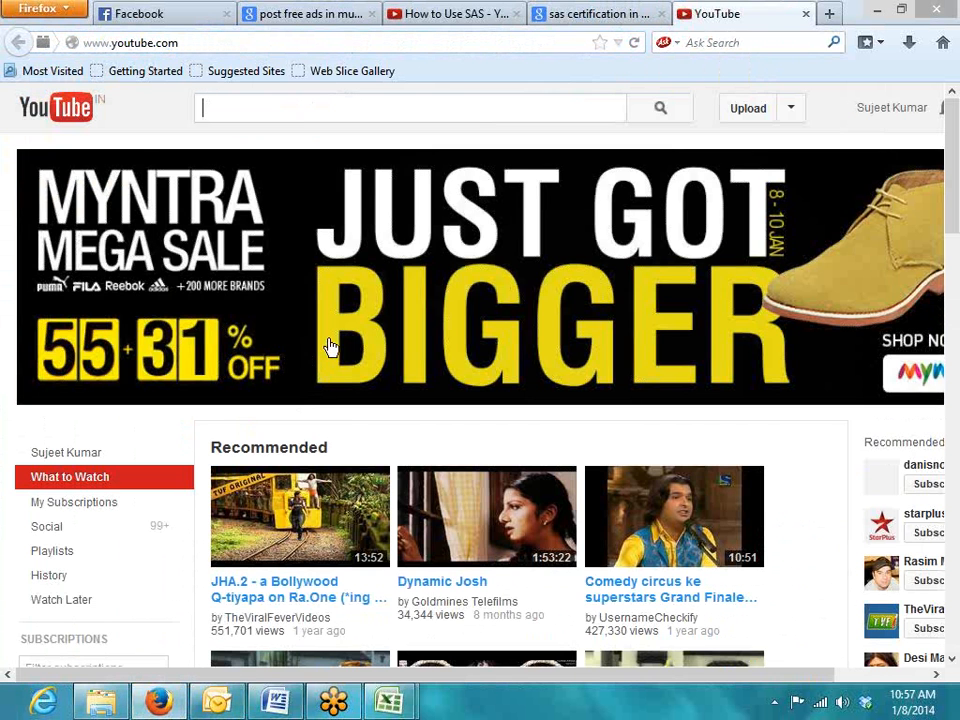
Open the channel's Uploads list and locate the 6:43 Advanced Excel Training video from December 29, 2013
click(790, 108)
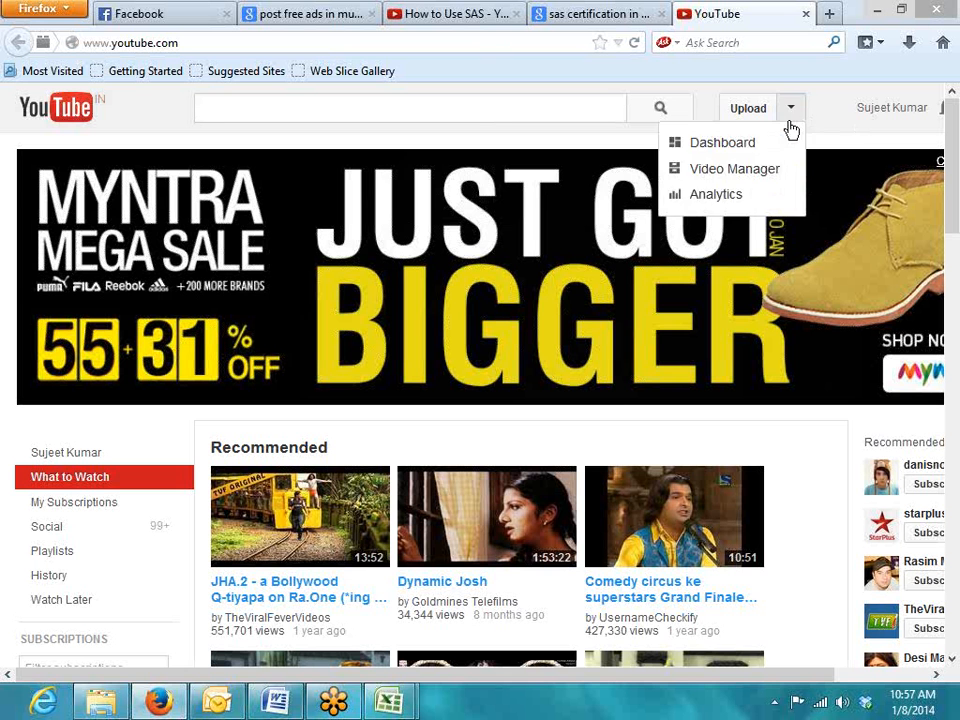
click(721, 181)
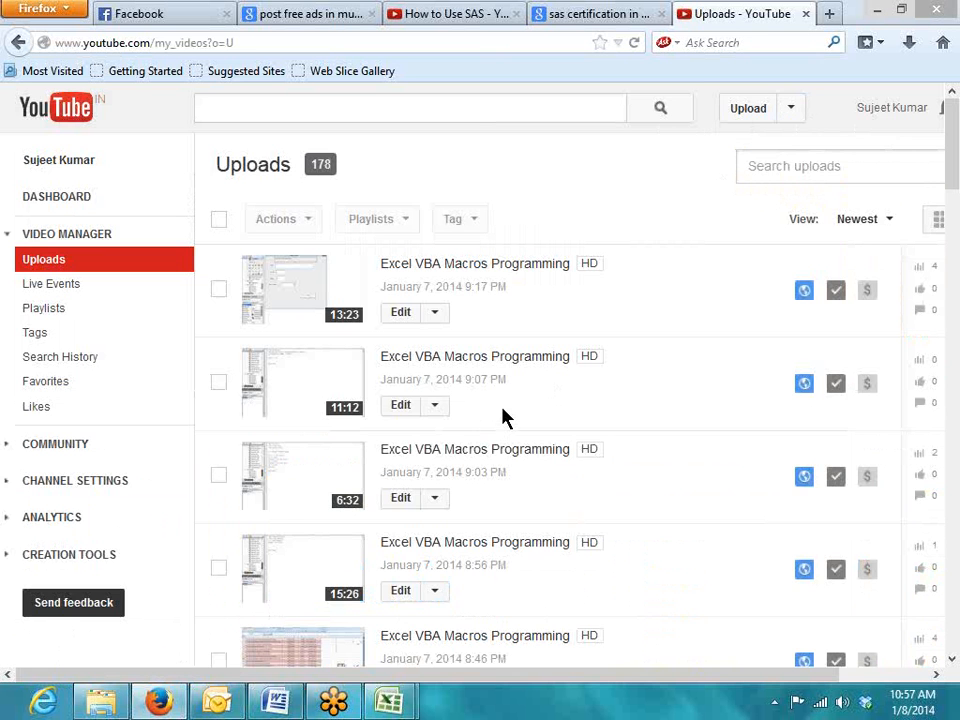
scroll(507, 410, down, 5)
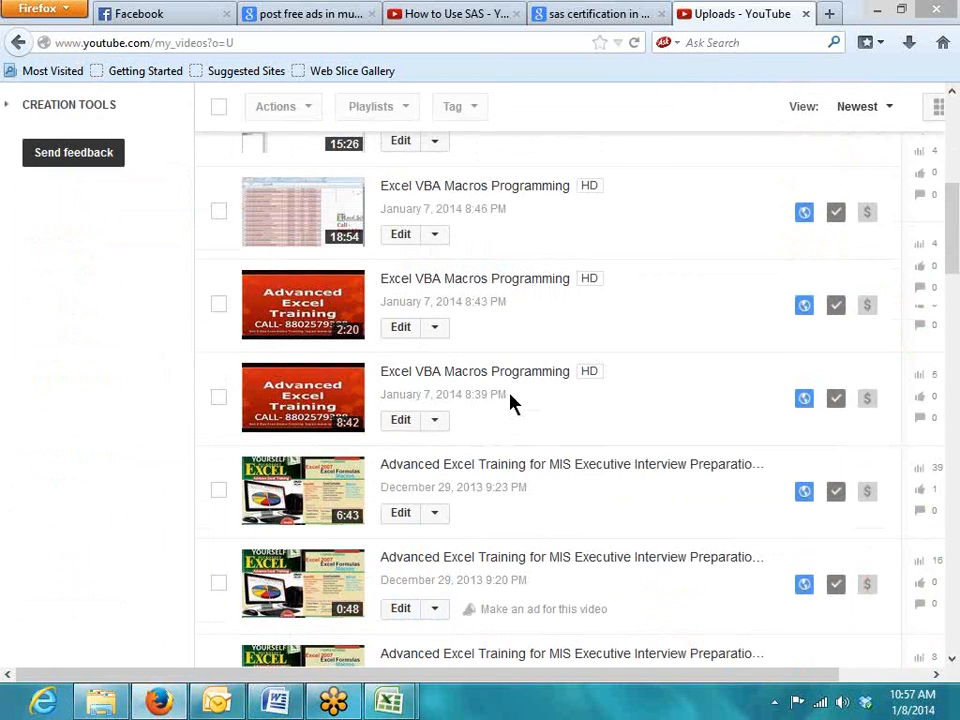
scroll(510, 400, down, 3)
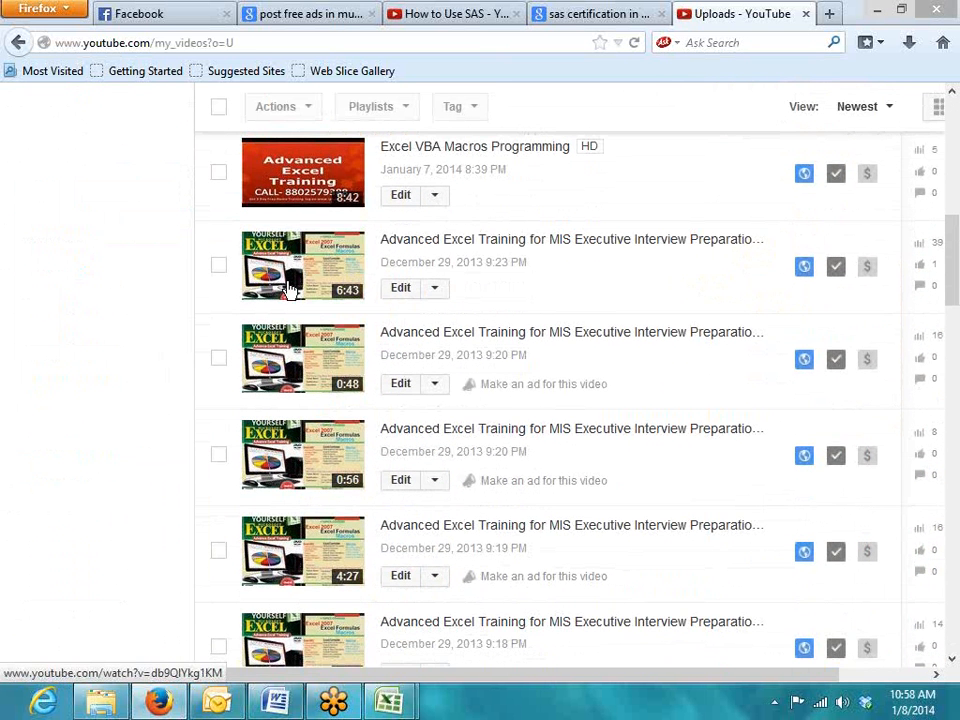
scroll(295, 428, down, 5)
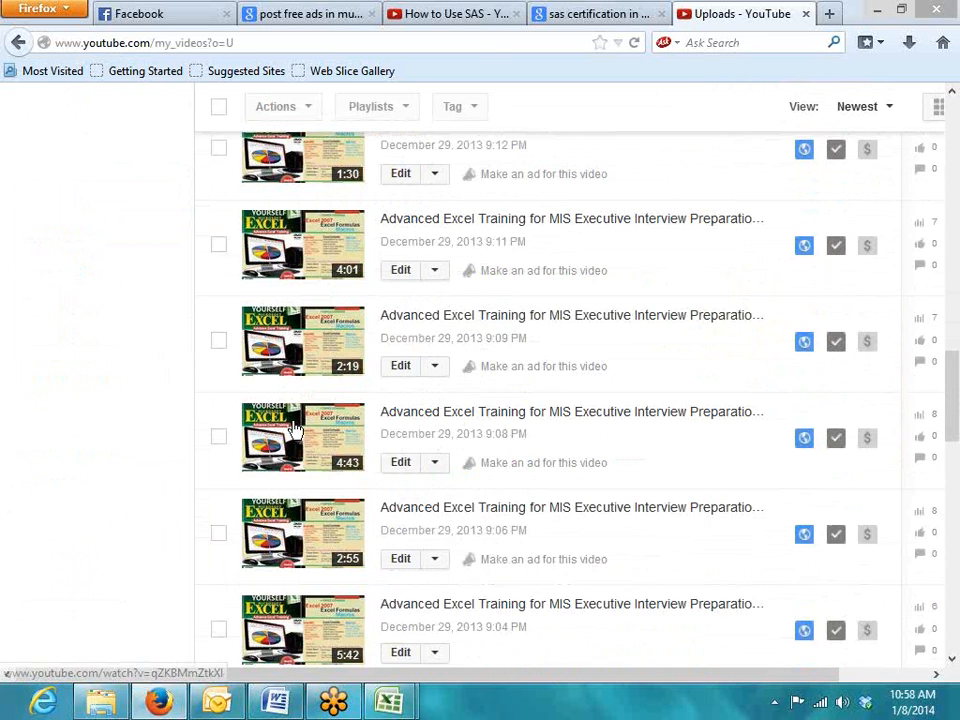
scroll(295, 428, down, 10)
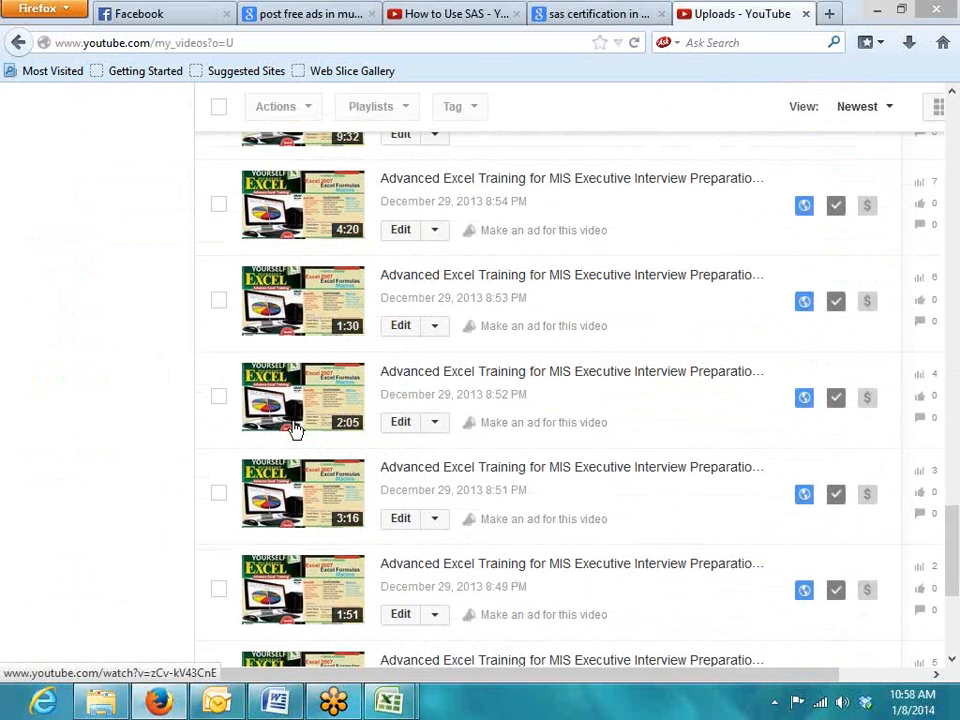
scroll(295, 428, up, 1)
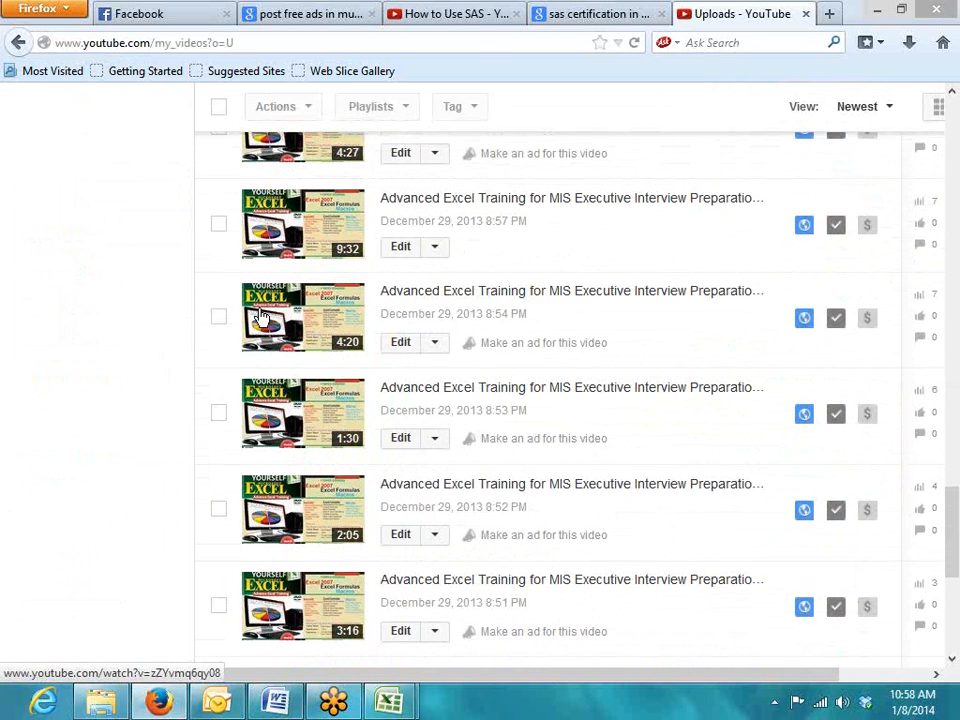
scroll(290, 315, up, 3)
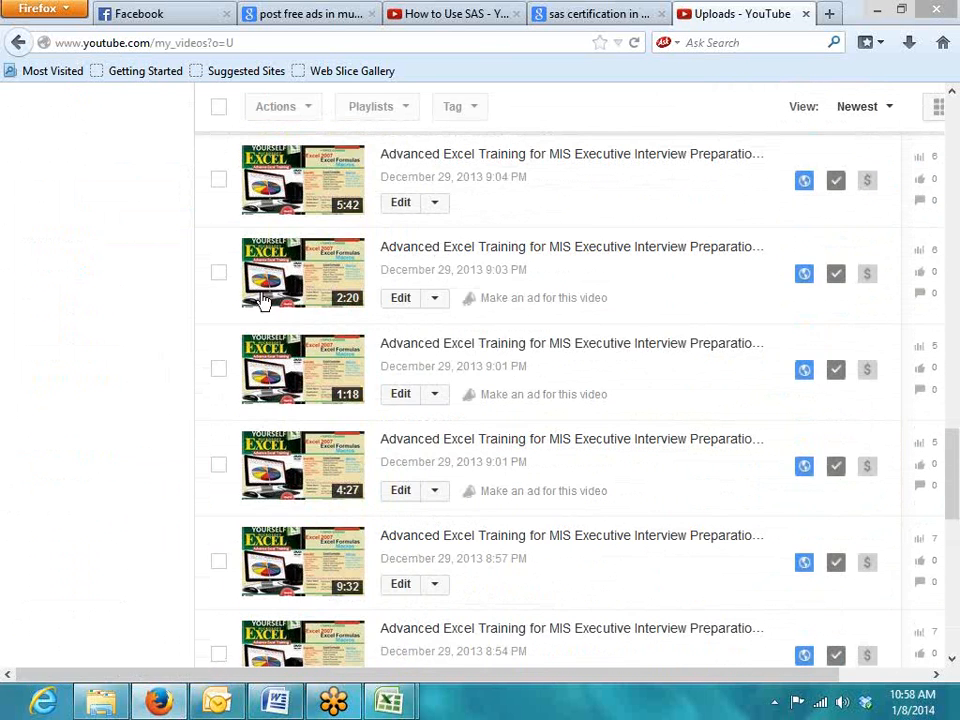
scroll(320, 298, up, 3)
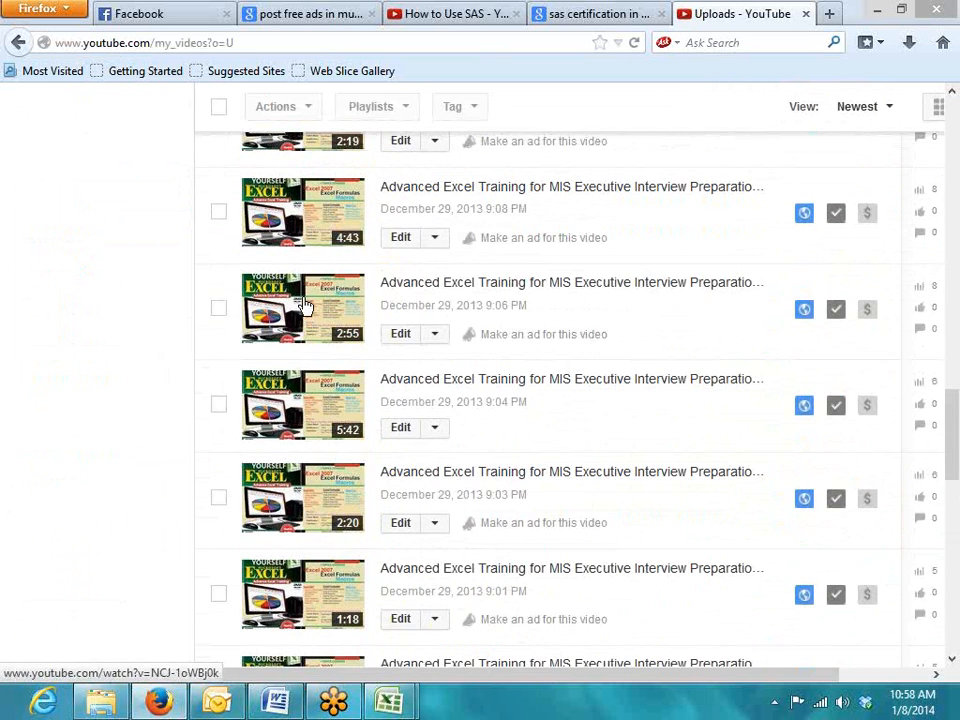
scroll(290, 290, down, 1)
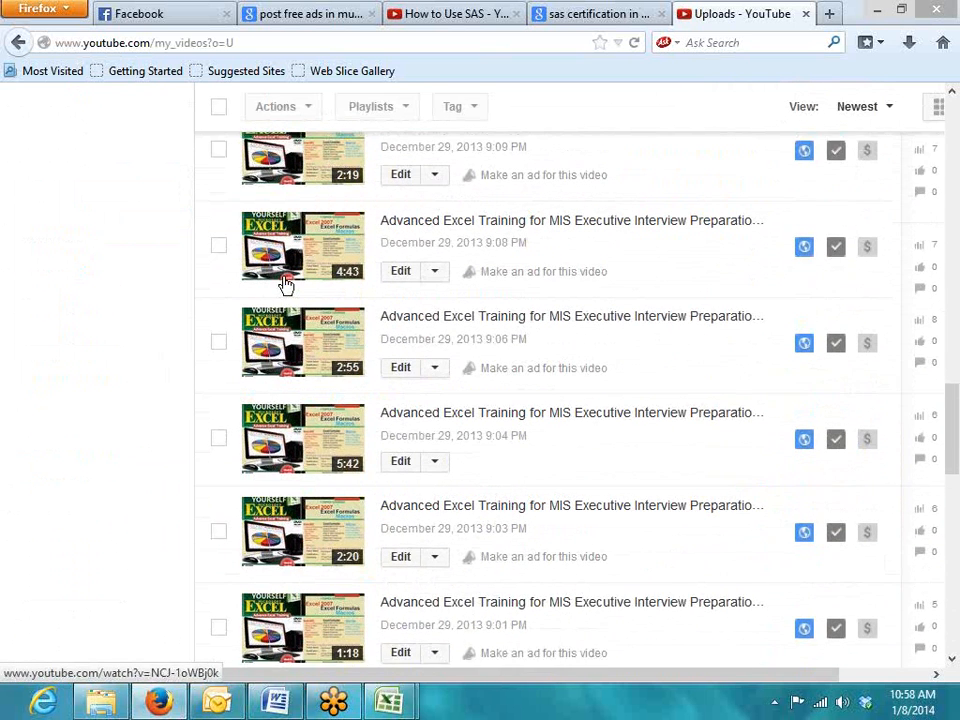
scroll(285, 300, up, 3)
scroll(285, 330, up, 2)
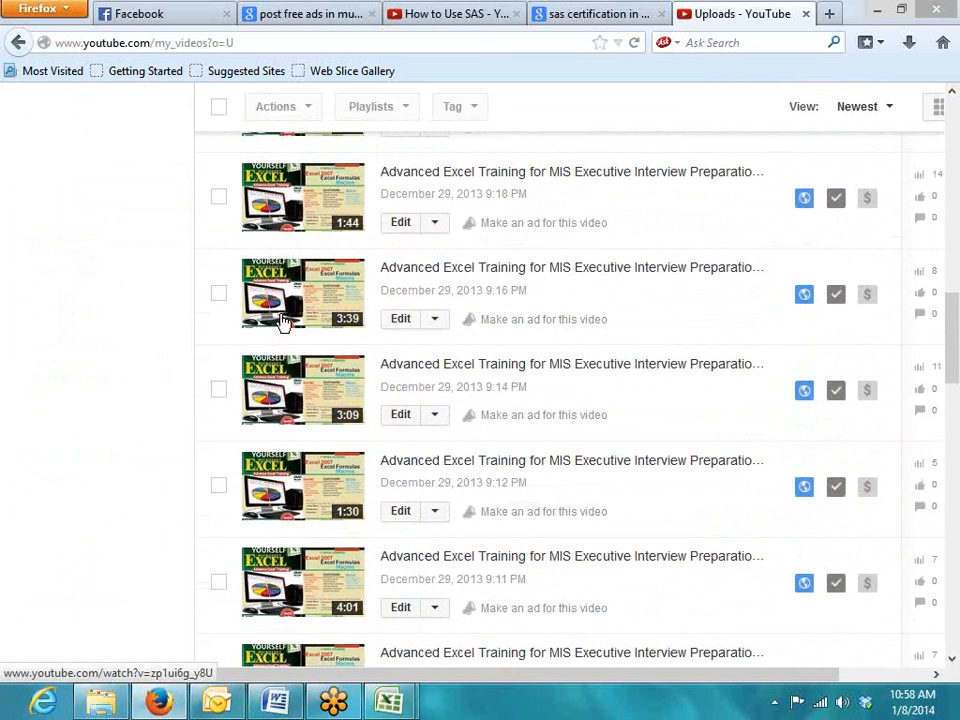
scroll(280, 318, up, 1)
scroll(268, 315, up, 3)
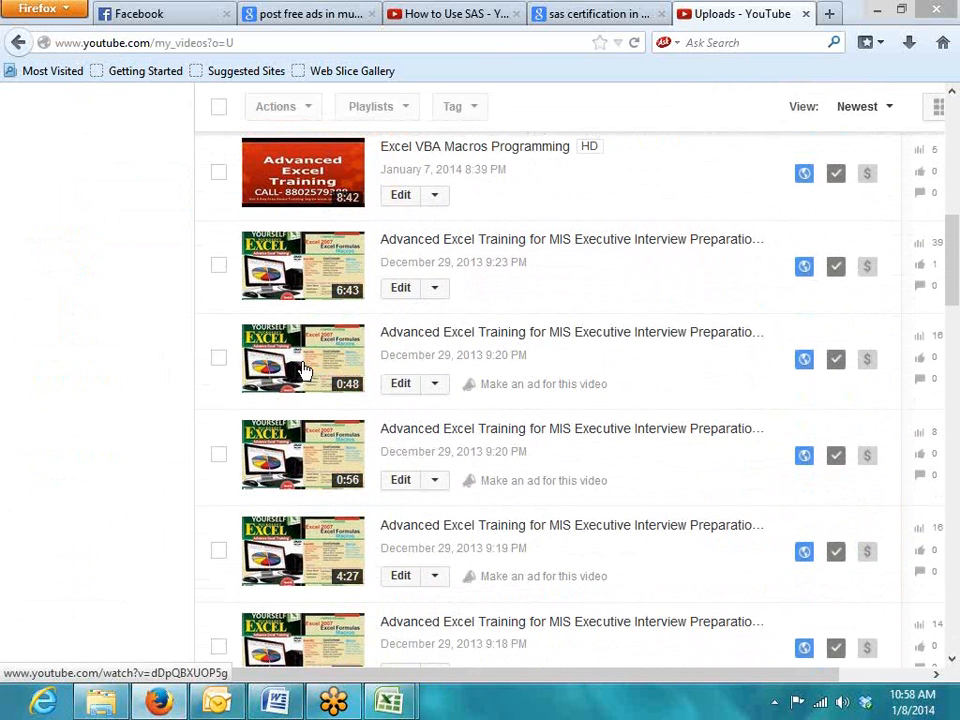
scroll(280, 385, up, 2)
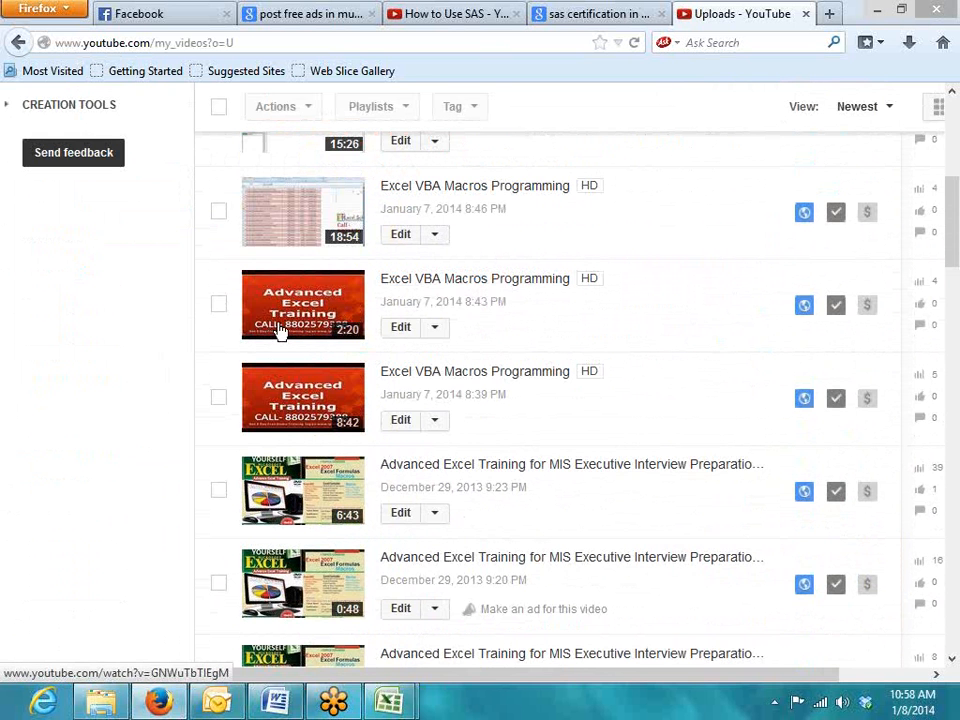
scroll(280, 333, down, 2)
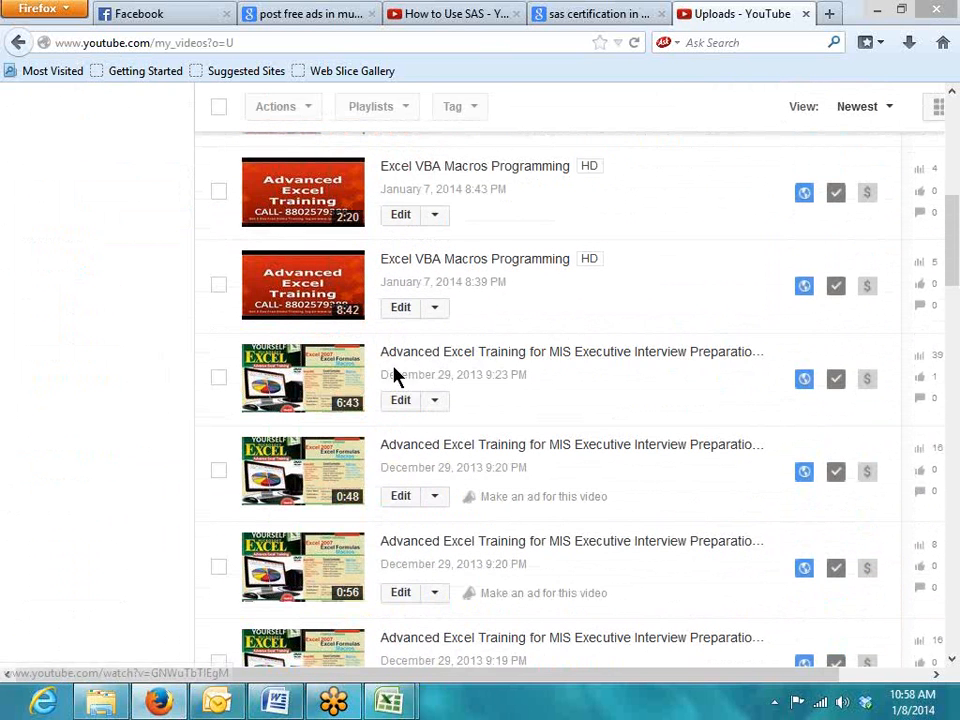
right_click(408, 360)
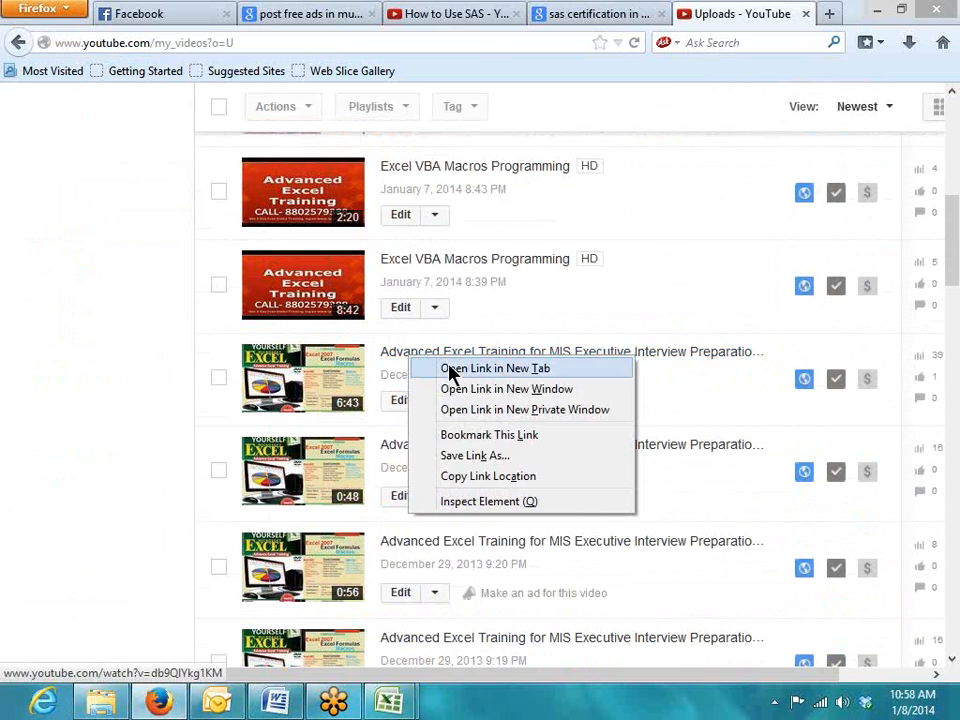
click(455, 368)
click(742, 15)
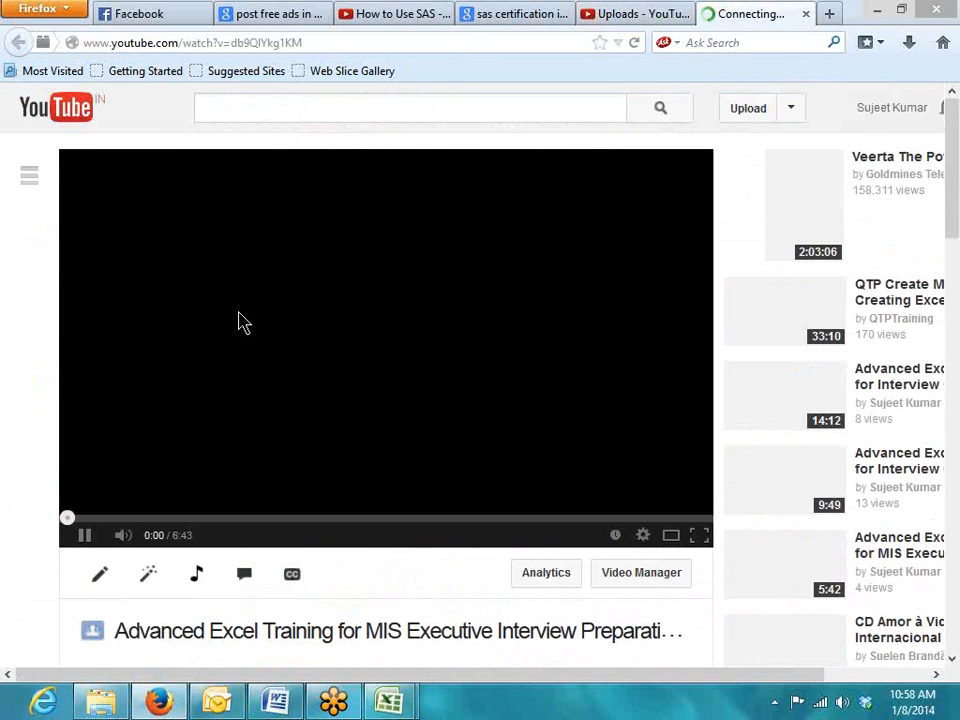
scroll(240, 430, down, 4)
scroll(381, 343, down, 2)
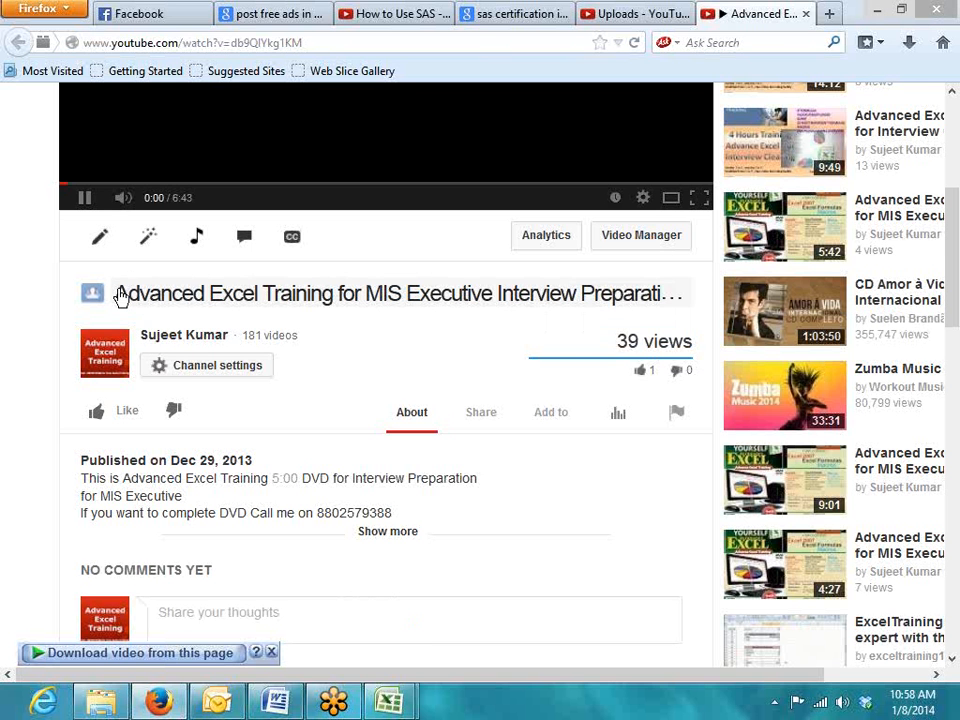
scroll(306, 465, down, 4)
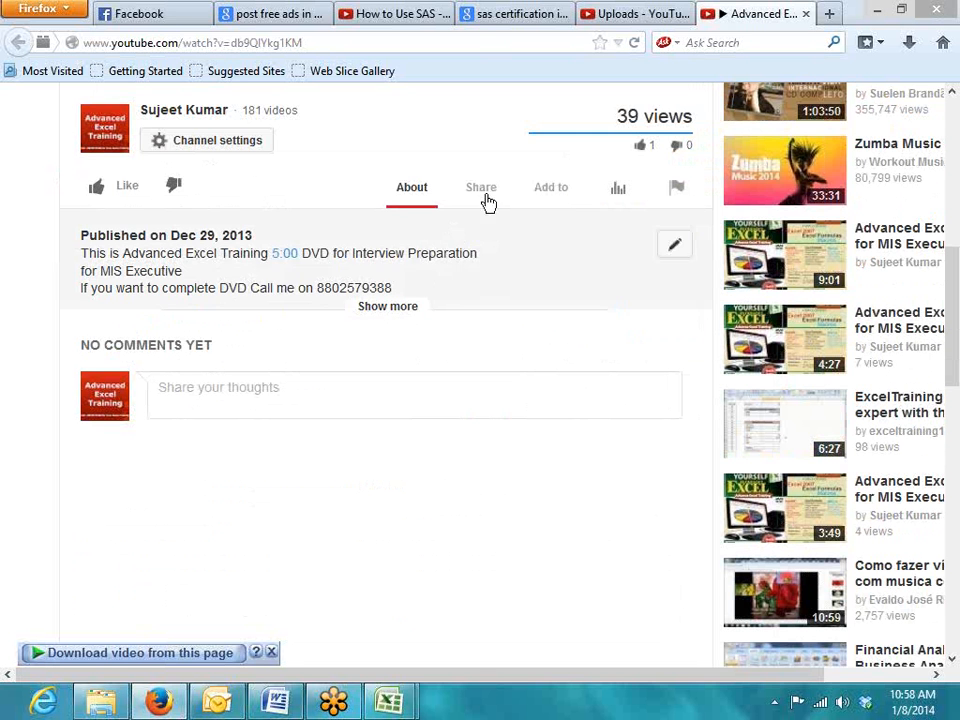
scroll(274, 231, up, 4)
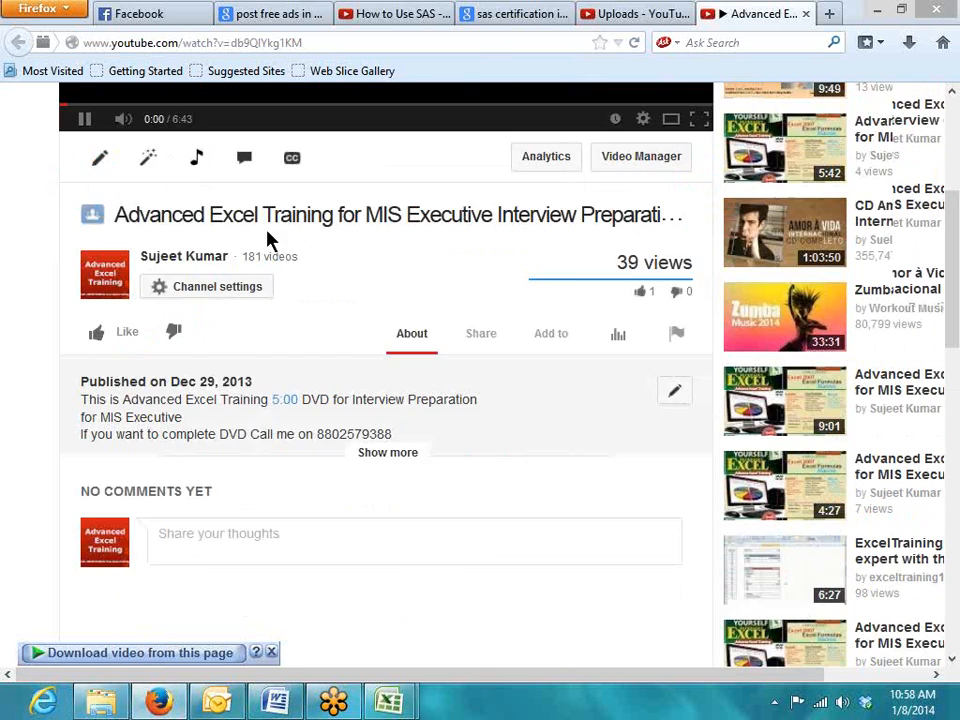
scroll(502, 344, down, 2)
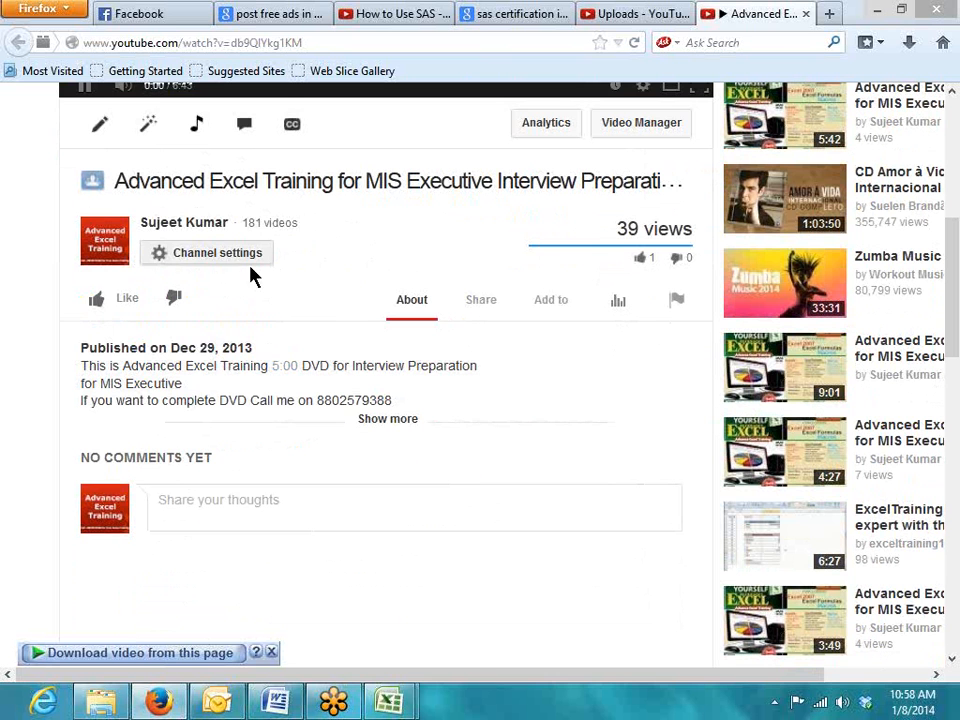
click(488, 310)
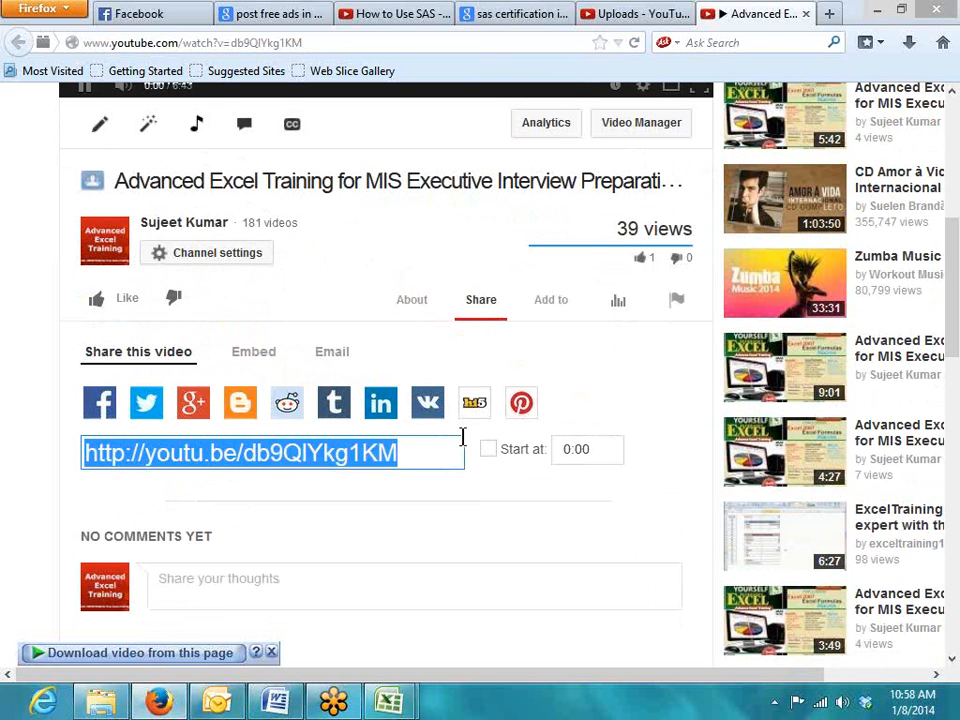
click(946, 48)
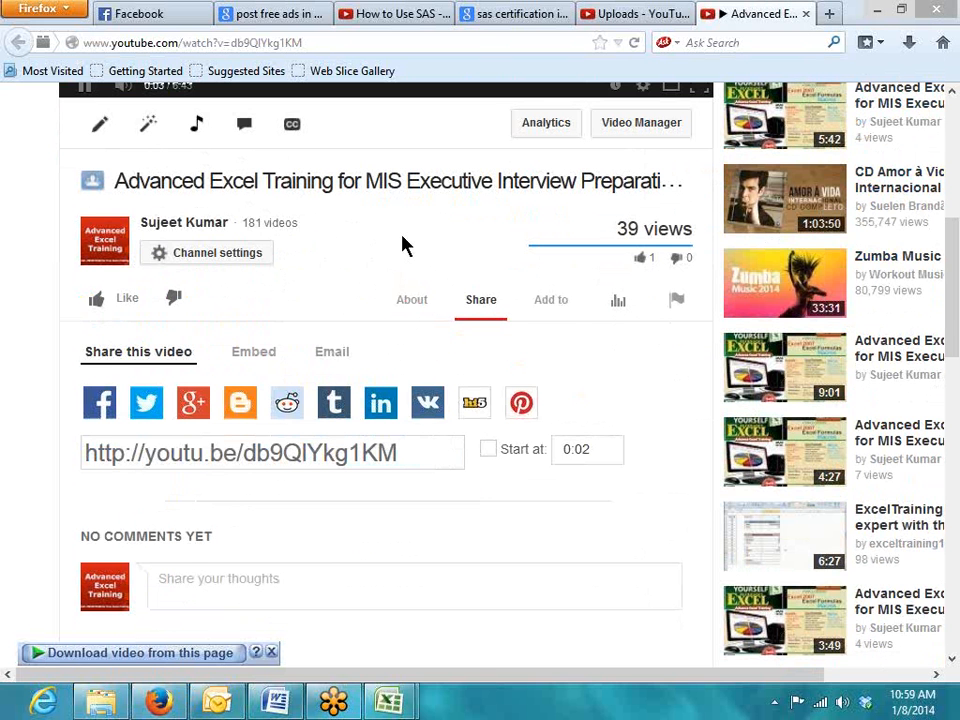
scroll(402, 237, up, 5)
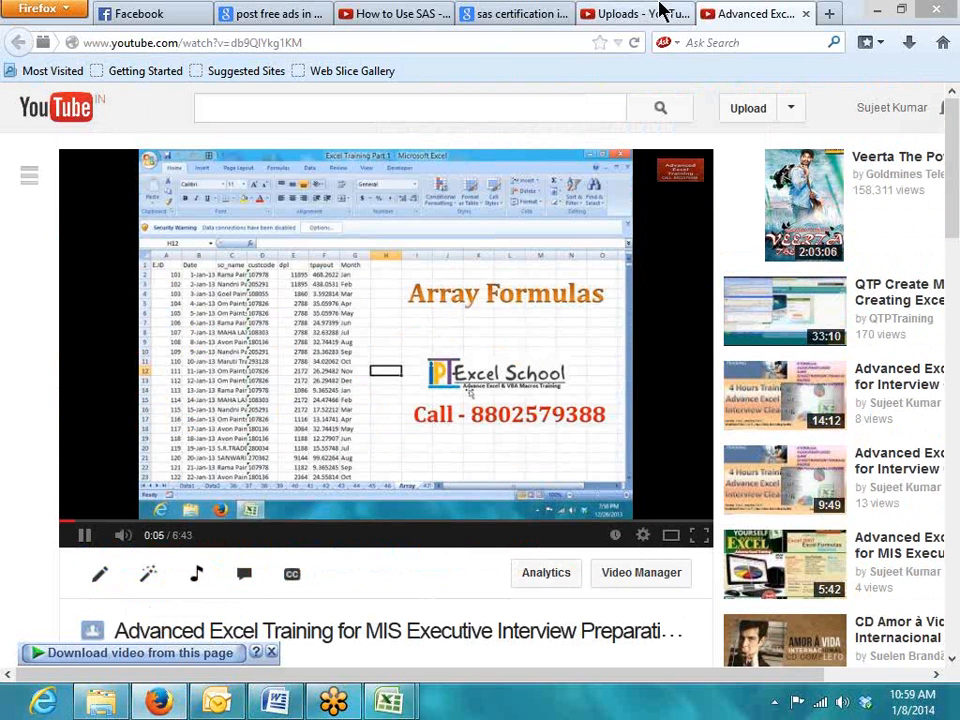
click(806, 14)
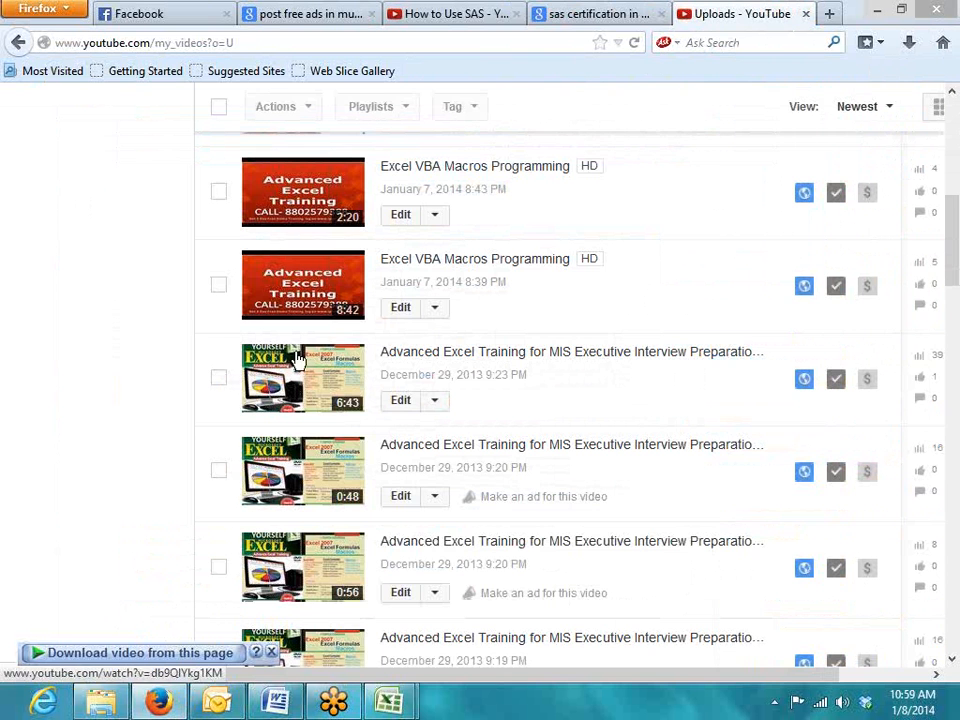
Start a YouTube search by entering JAva in the search box
scroll(86, 317, up, 6)
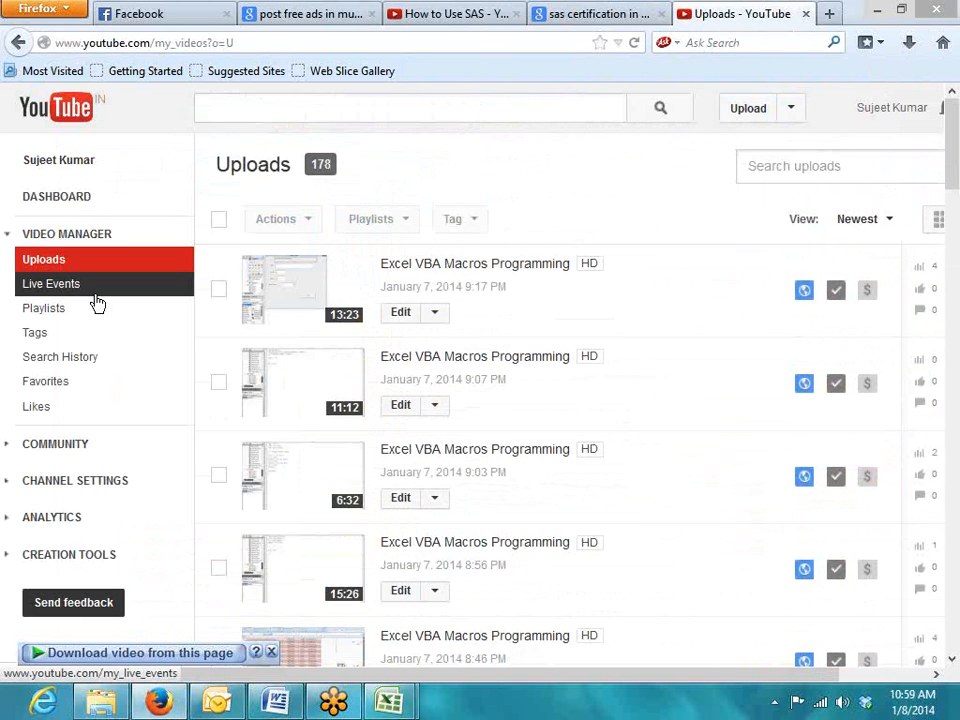
click(229, 111)
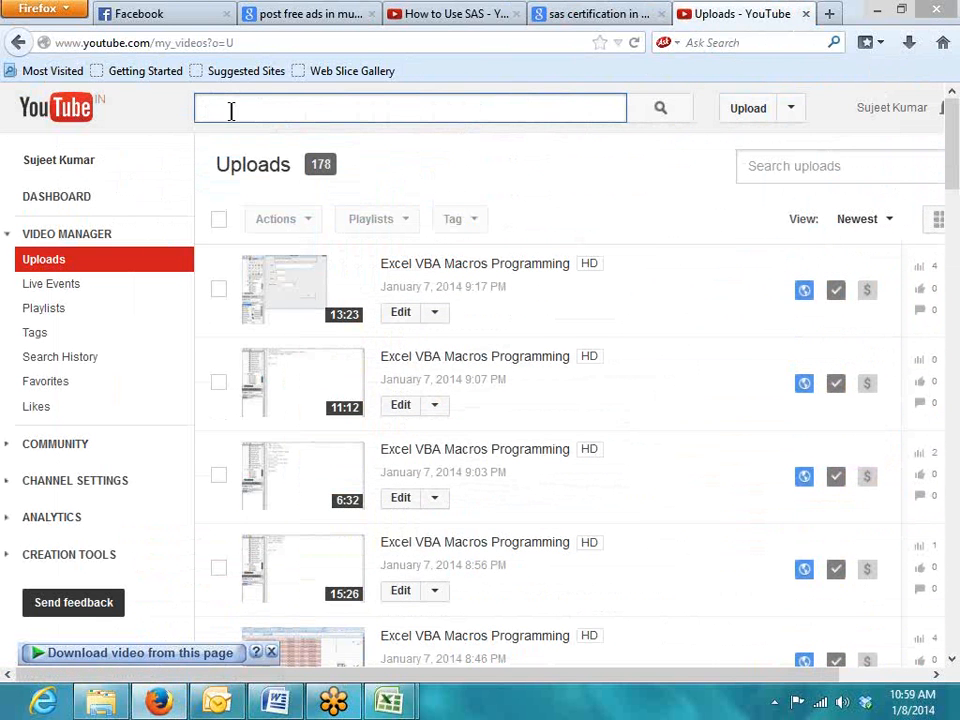
text(JAva)
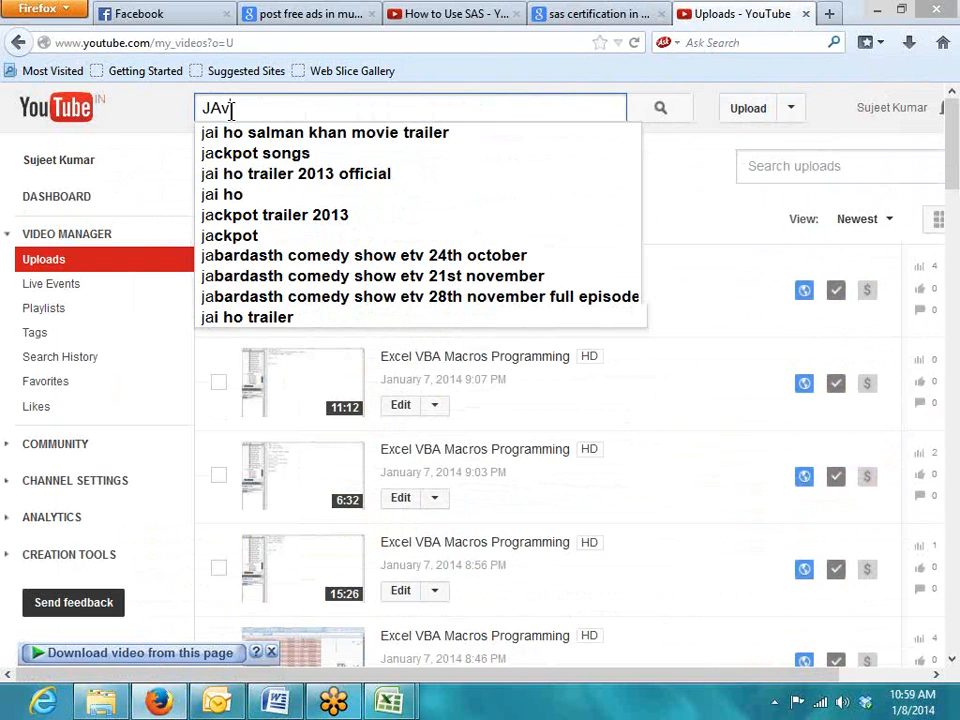